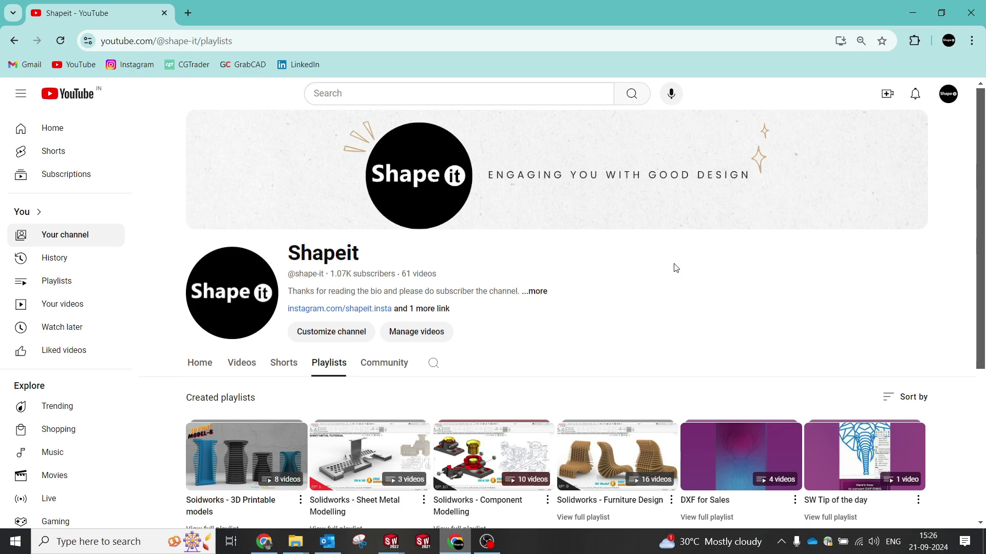
- Look over the playlists created on the Shapeit channel page
scroll(676, 267, "down", 1)
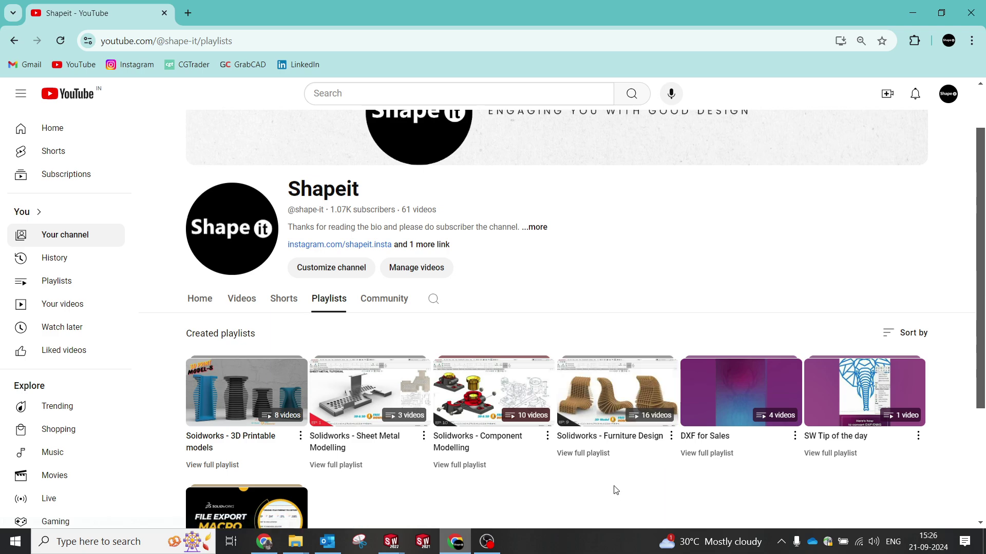
scroll(607, 472, "down", 1)
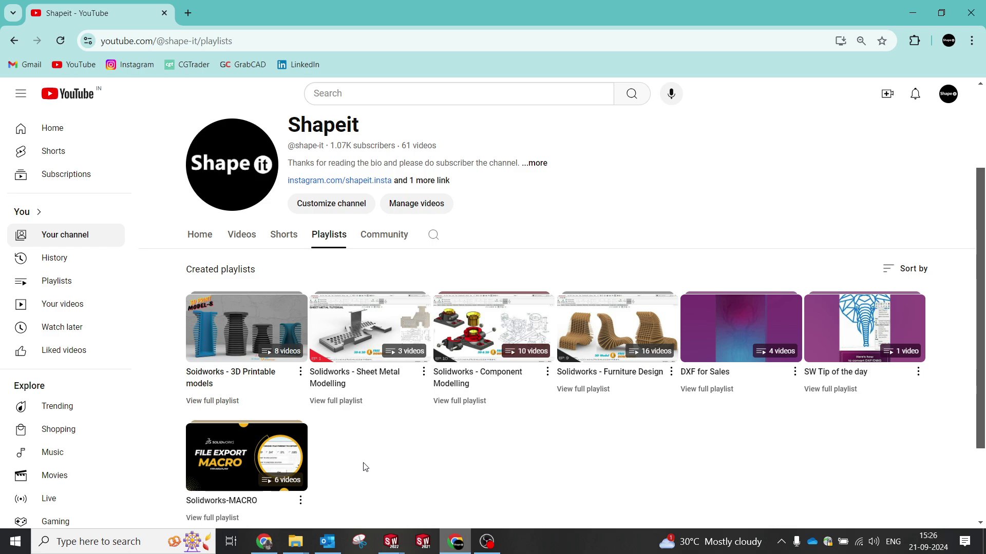
scroll(753, 195, "up", 1)
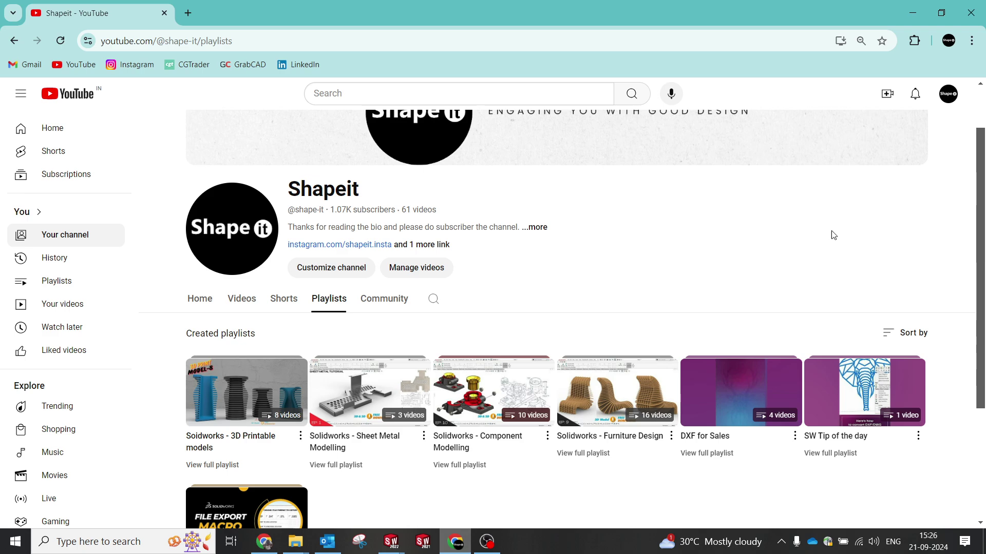
- Switch to the Furniture 17 part in SOLIDWORKS and examine the slatted bench's shape and end openings
mouse_move(390, 541)
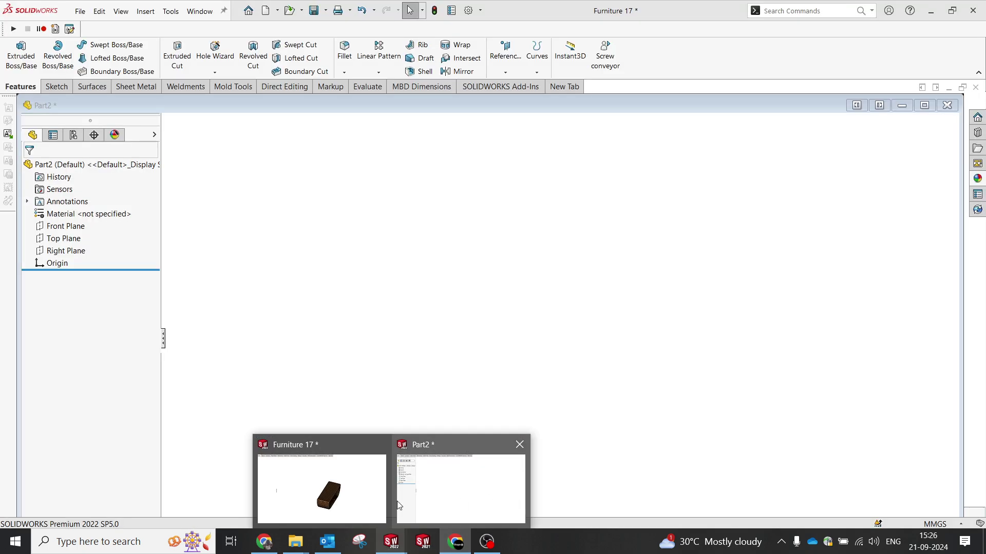
left_click(328, 493)
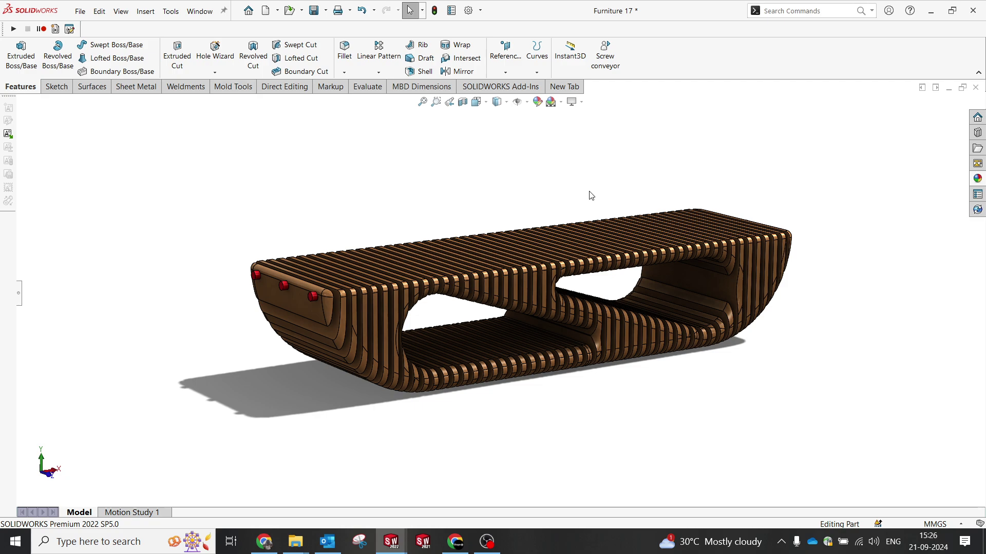
scroll(660, 302, "down", 2)
middle_click_drag(661, 302, 659, 301)
scroll(659, 302, "up", 3)
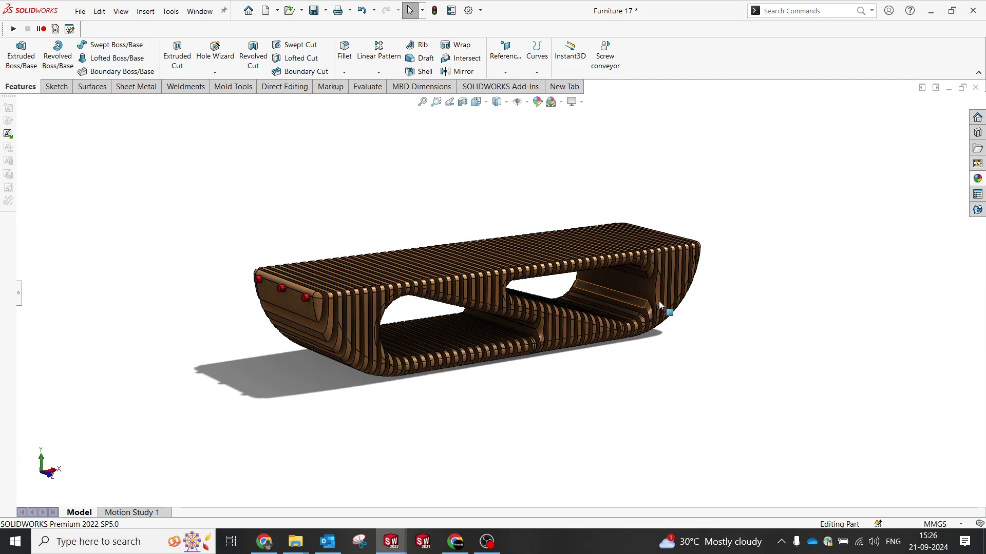
middle_click_drag(541, 391, 551, 412)
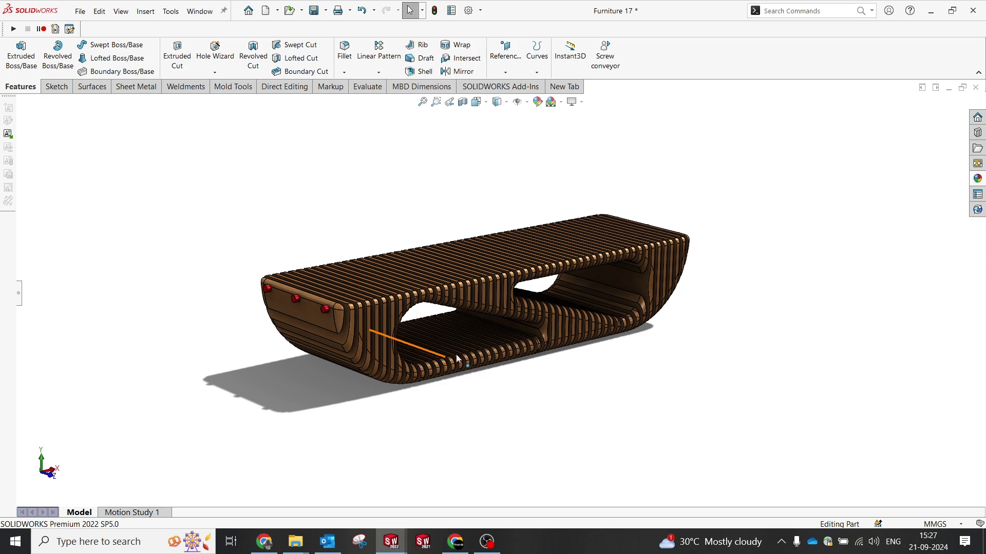
mouse_move(410, 343)
middle_mouse_down()
mouse_move(446, 332)
mouse_move(411, 343)
middle_mouse_up()
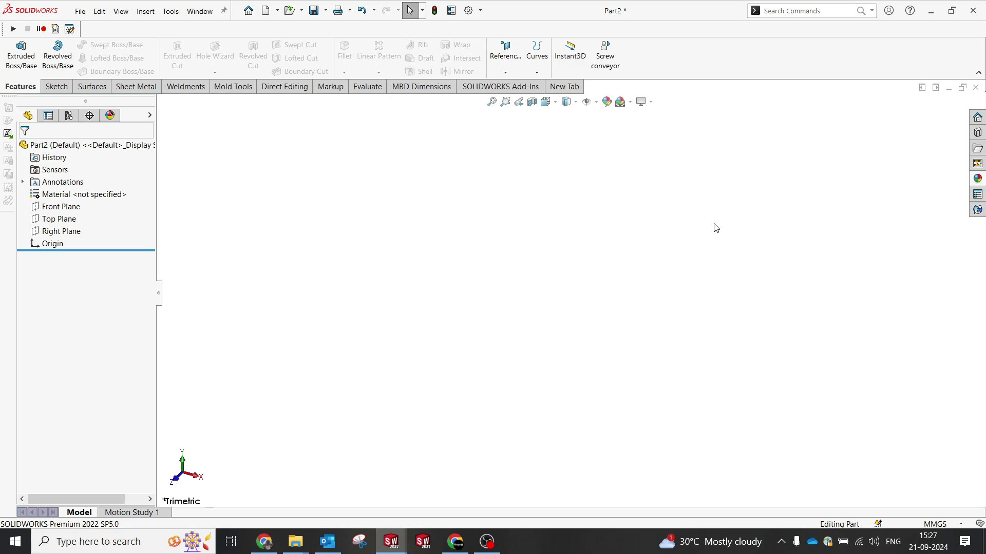
- Start a sketch on the Front Plane in Part2 and draw infinite horizontal and vertical centerlines through the origin
left_click(48, 208)
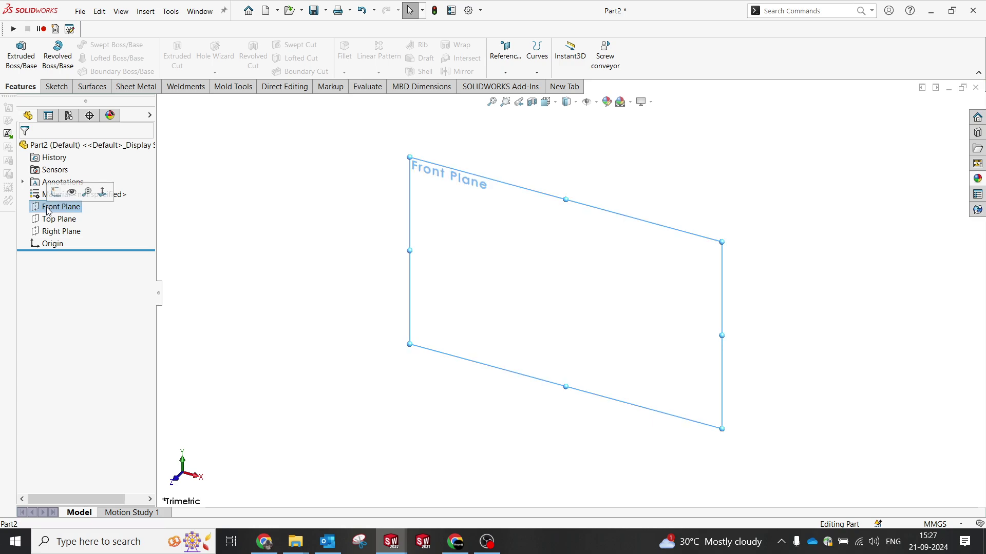
left_click(57, 191)
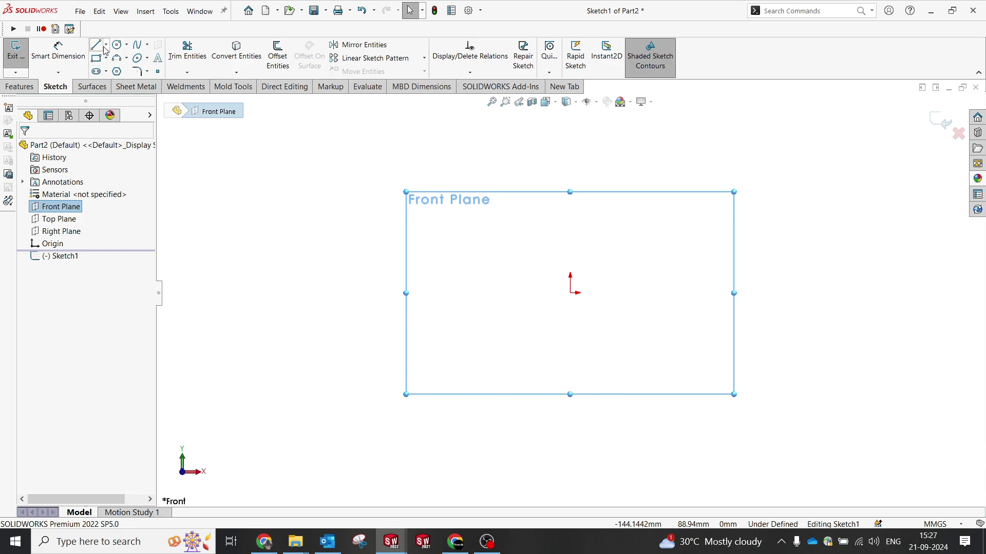
left_click(106, 45)
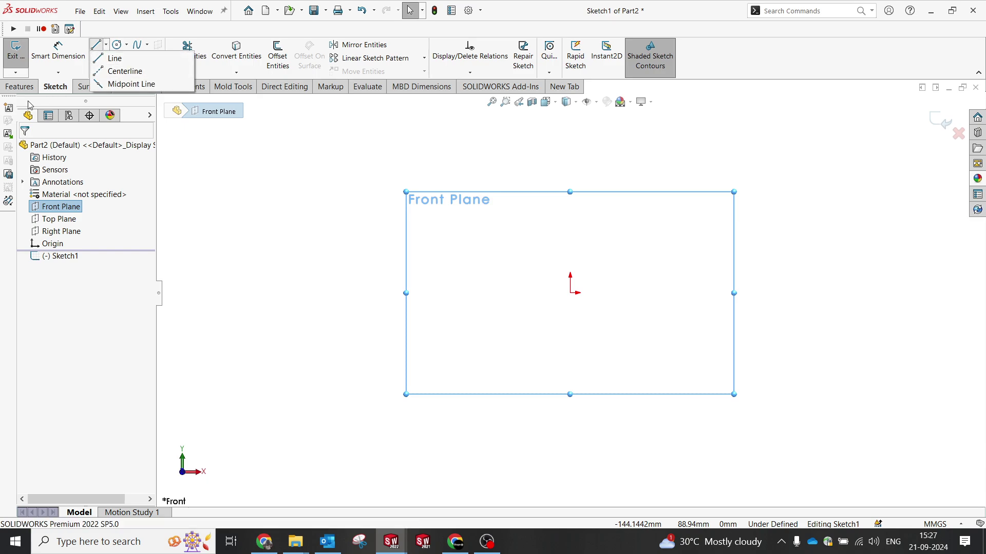
left_click(125, 71)
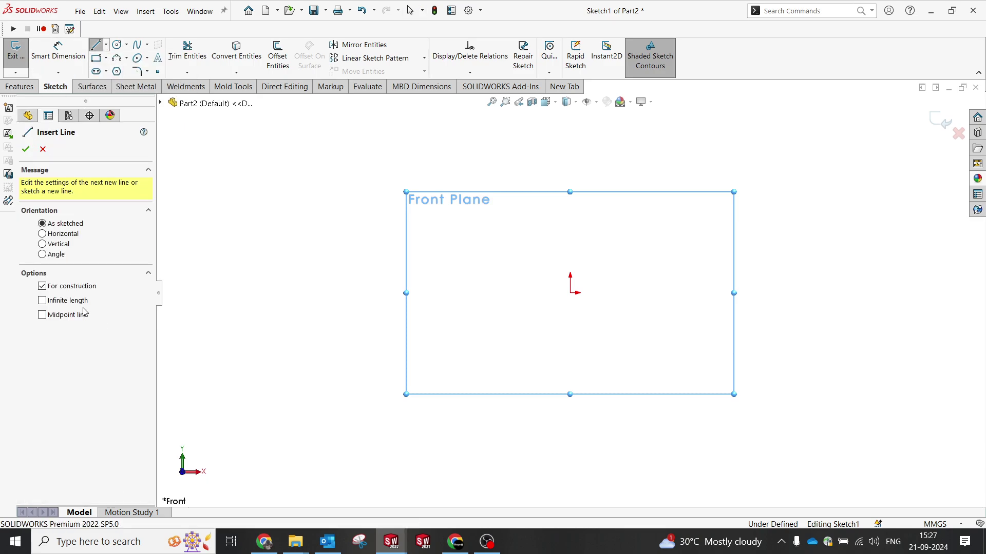
left_click(569, 292)
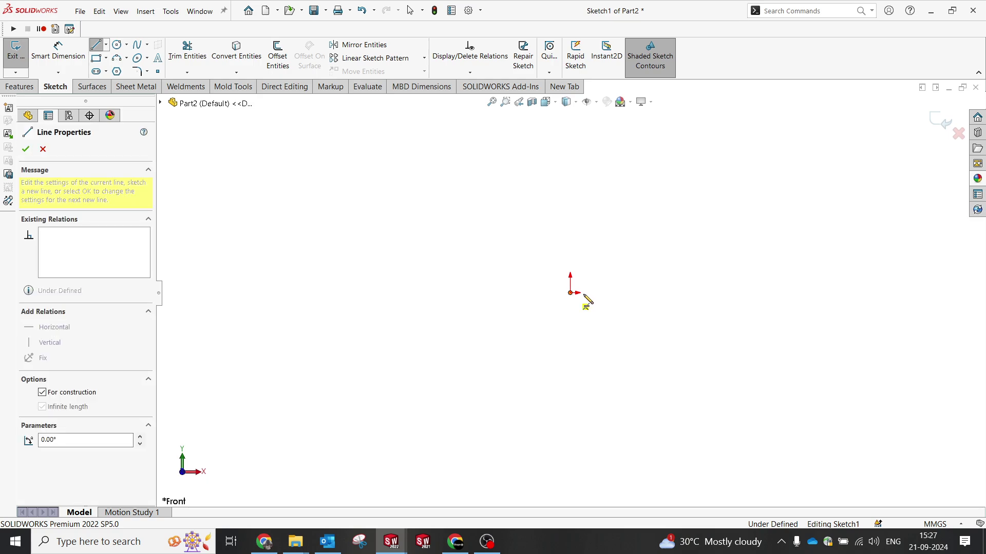
left_click(584, 294)
left_click(570, 292)
left_click(570, 312)
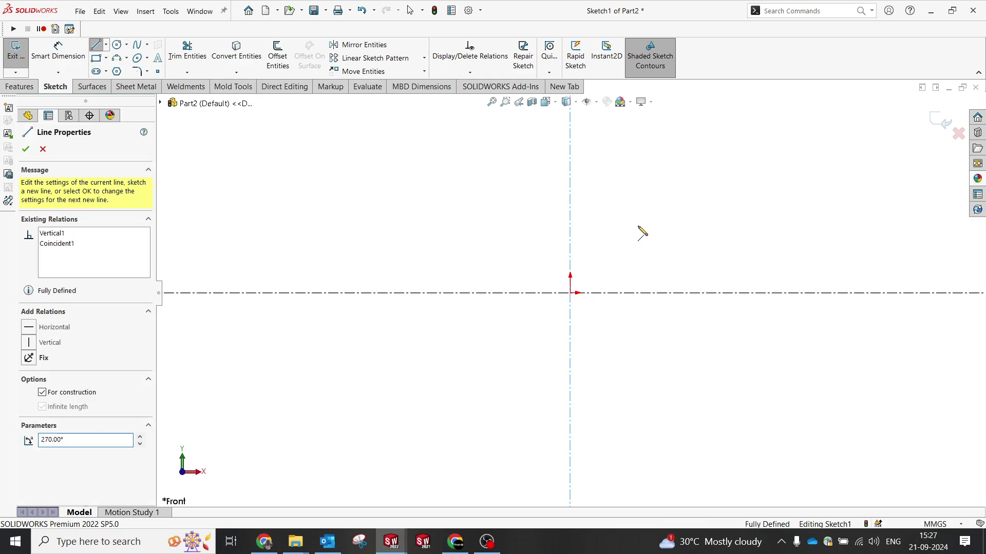
right_click(639, 239)
left_click(659, 235)
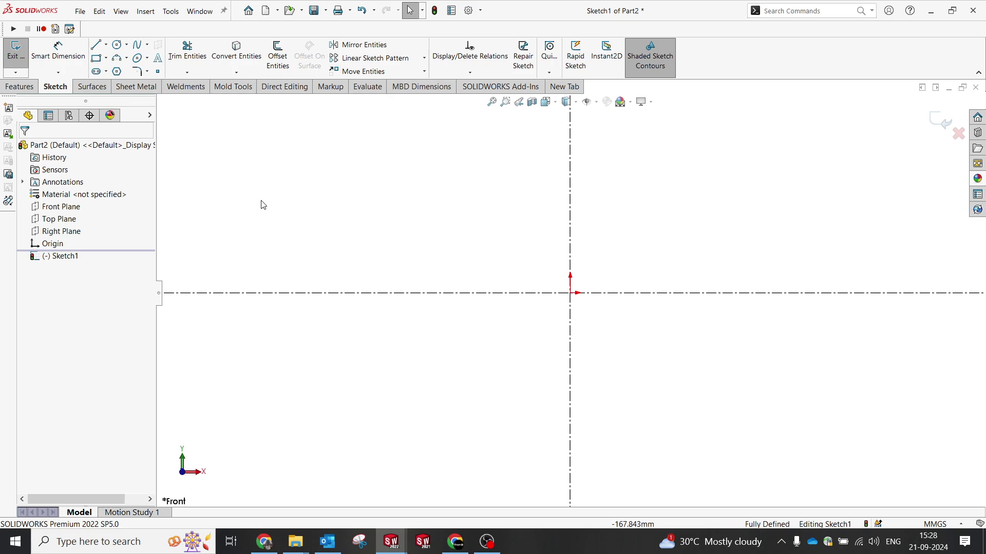
- Sketch a closed profile below the horizontal centerline with a straight top, an arc at each end and a horizontal bottom line about 127 mm long
left_click(95, 46)
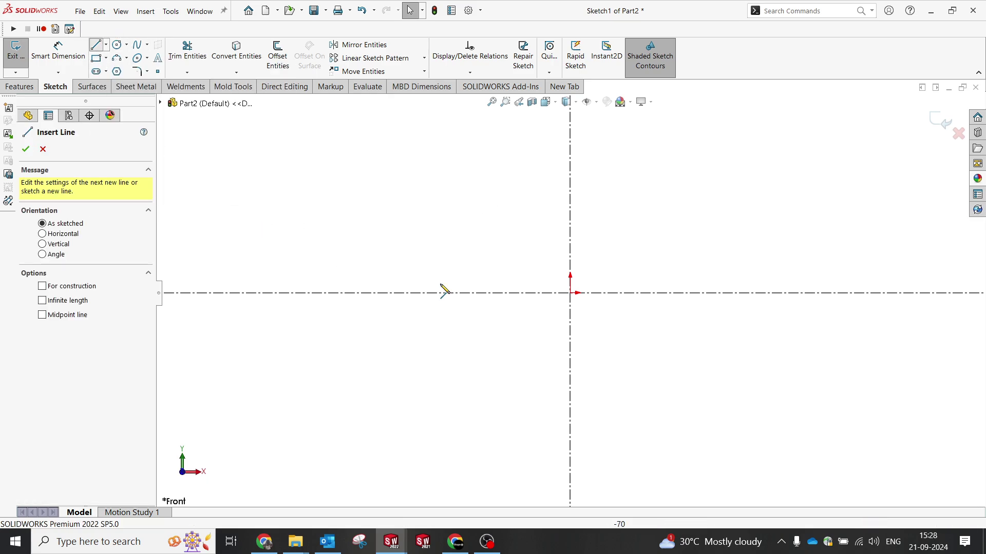
left_click(411, 293)
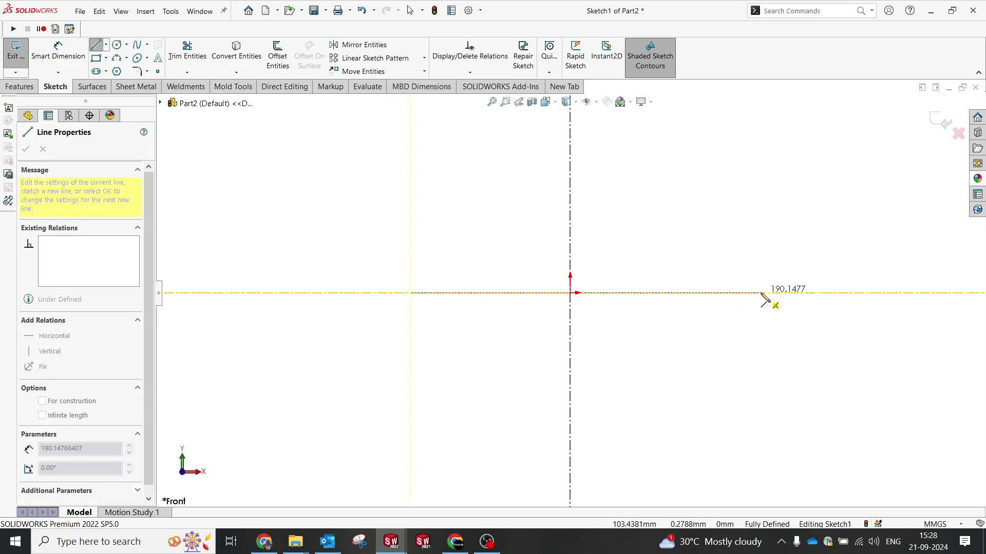
left_click(775, 293)
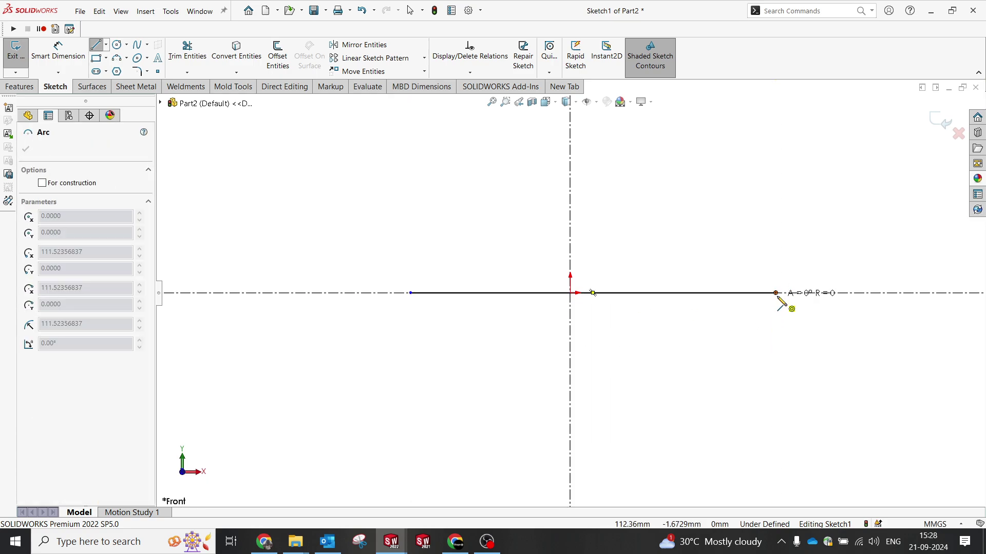
left_click(729, 373)
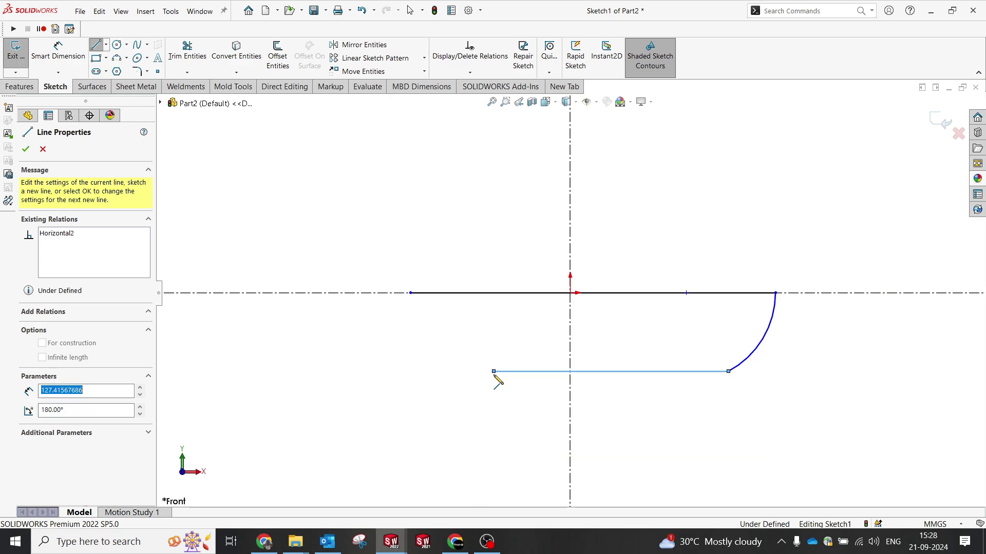
left_click(494, 371)
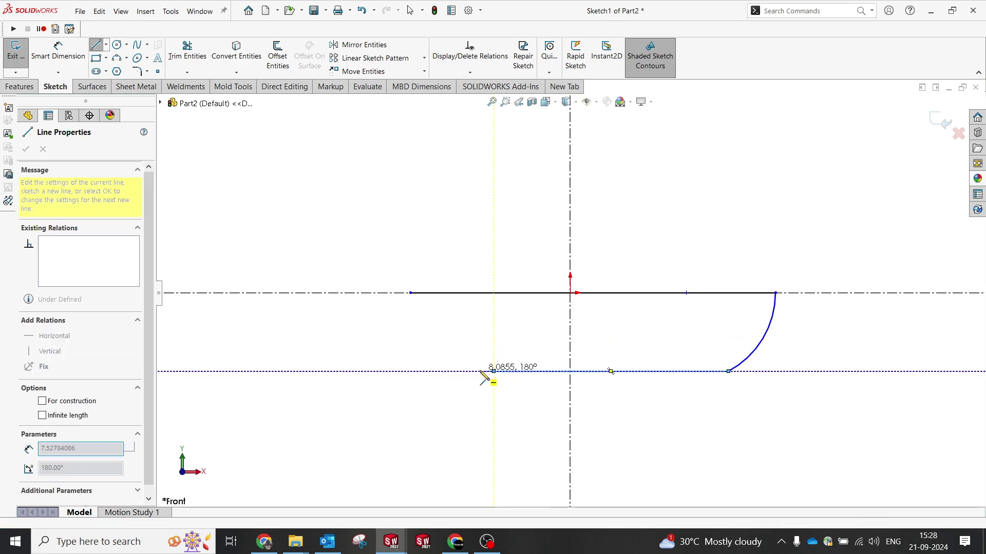
left_click(410, 293)
right_click_drag(475, 257, 491, 164)
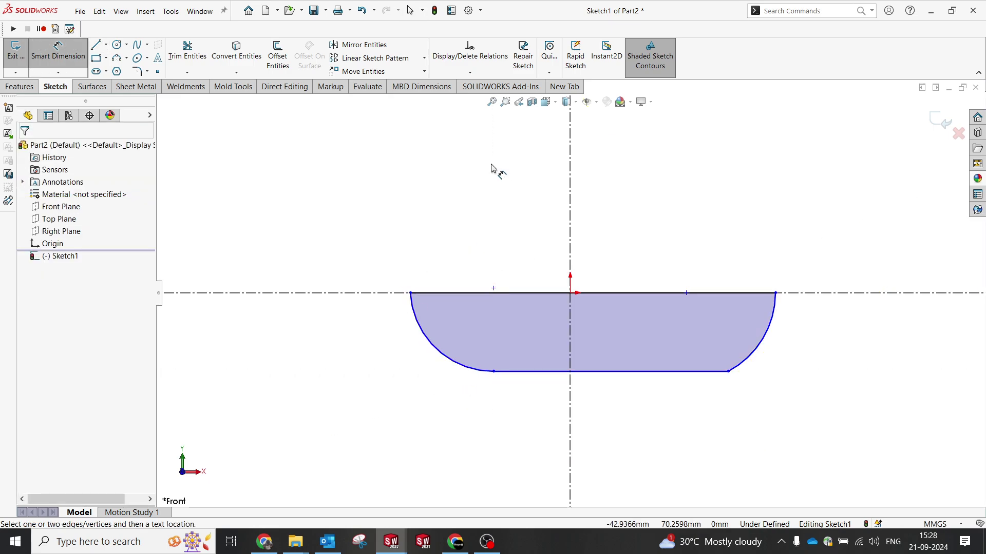
key("Escape")
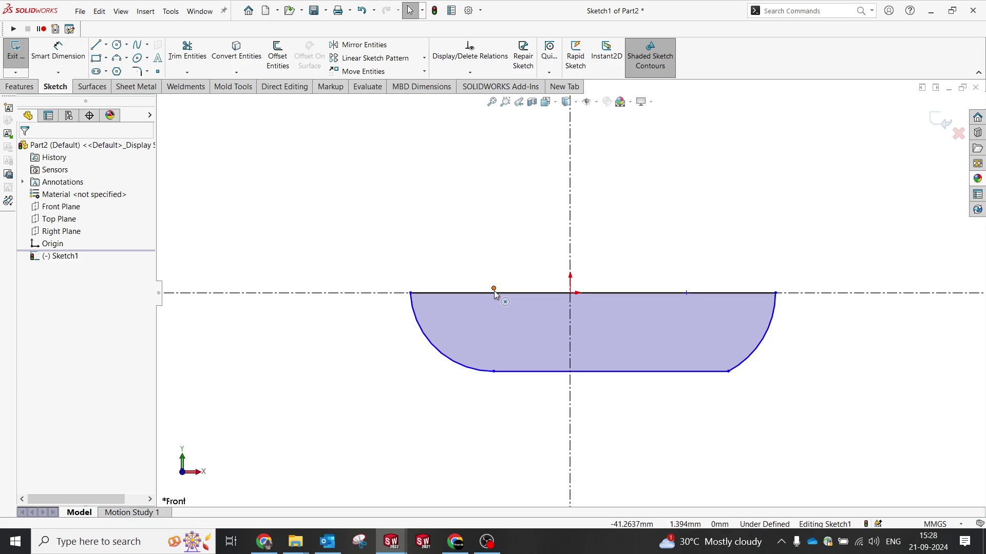
- Check the left arc's relation to the bottom line, and make the right arc tangent to that line
left_click(478, 369)
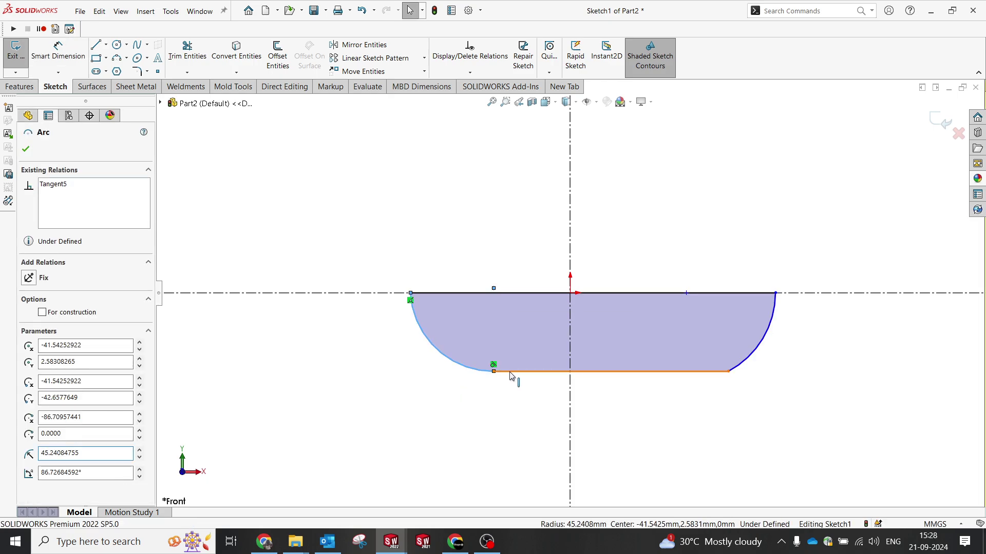
left_click(515, 372, "ctrl")
left_click(776, 398)
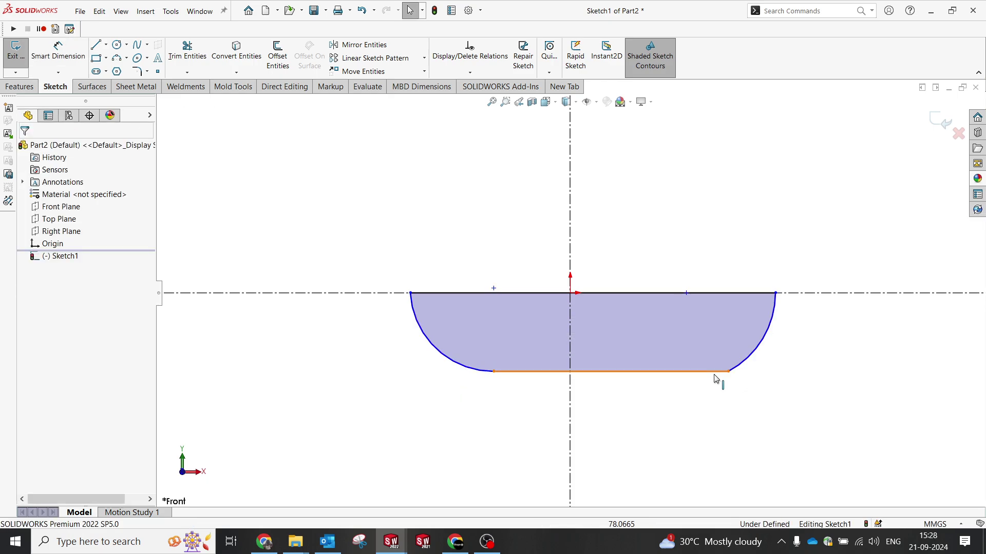
left_click(735, 374)
left_click(756, 354, "ctrl")
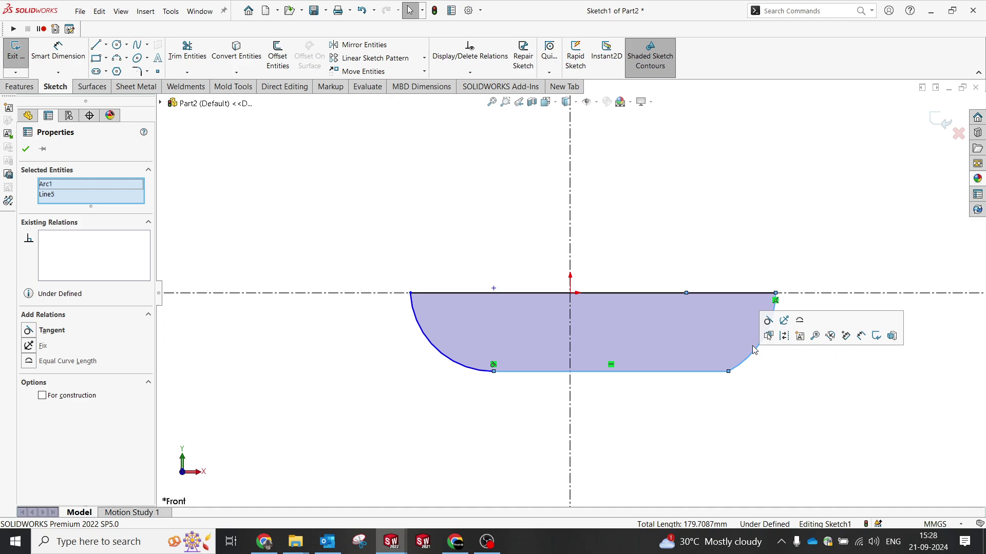
left_click(770, 325)
- Dimension the vertical distance between the profile's top and bottom lines as 200 mm
right_click_drag(774, 397, 742, 247)
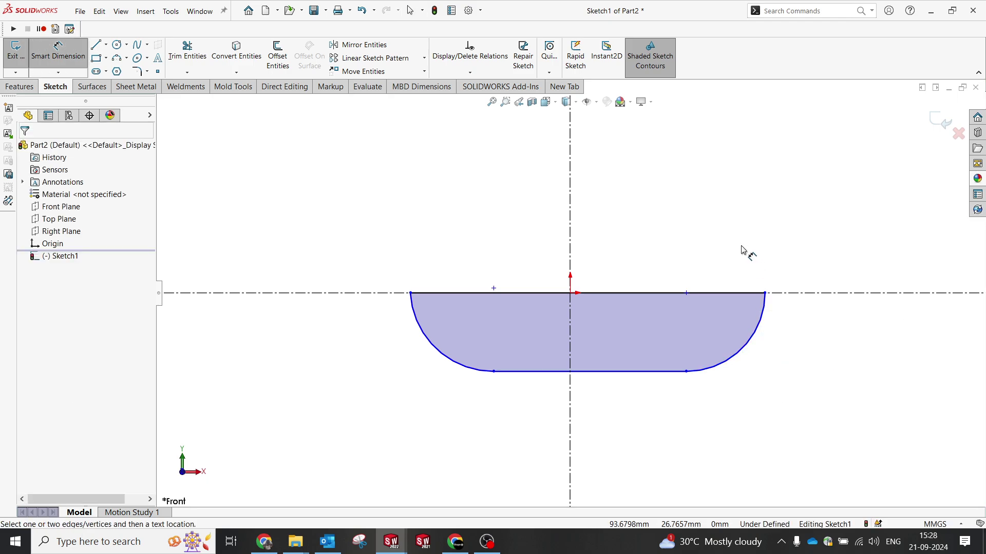
left_click(728, 297)
left_click(662, 371)
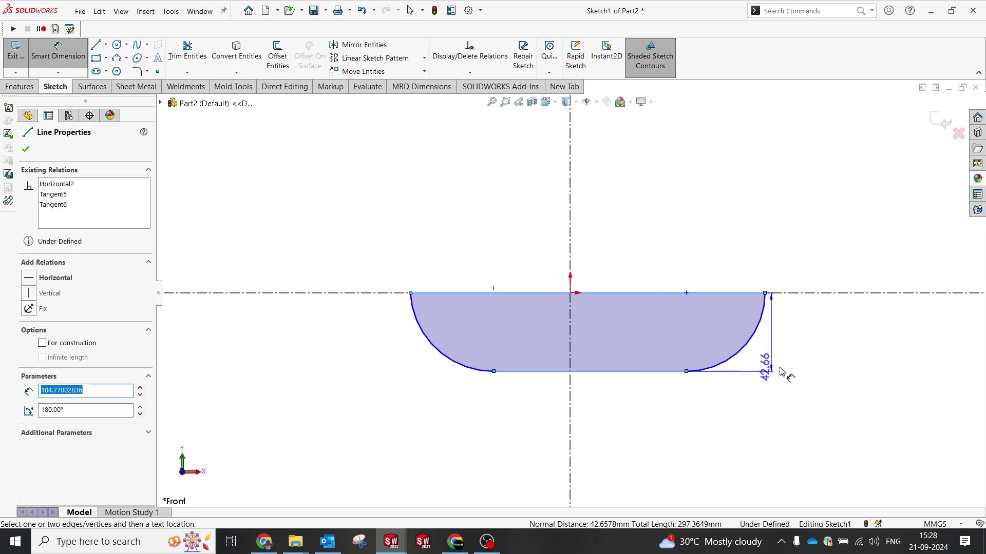
left_click(826, 351)
type("200")
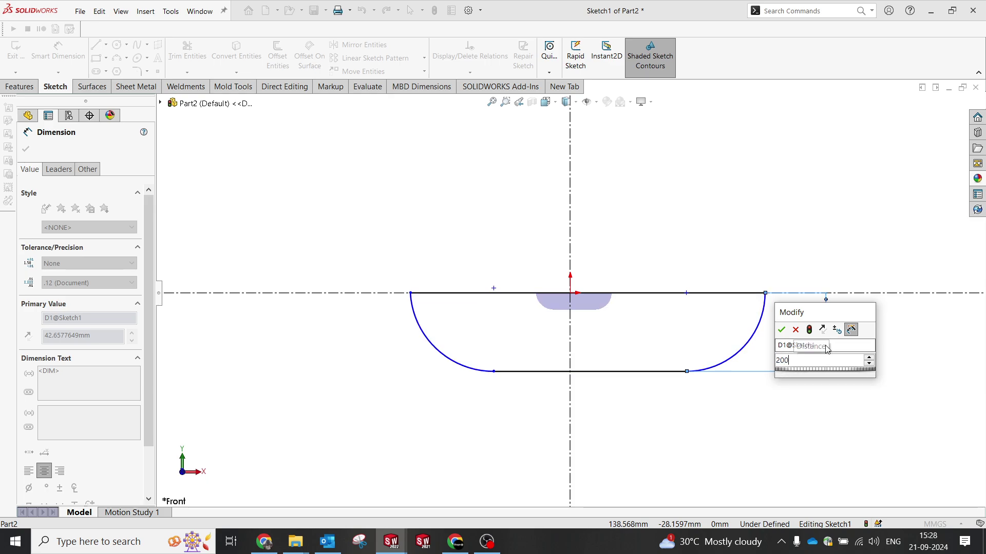
key("Return")
- Dimension the length of the profile's top line as 1000 mm
left_click(637, 293)
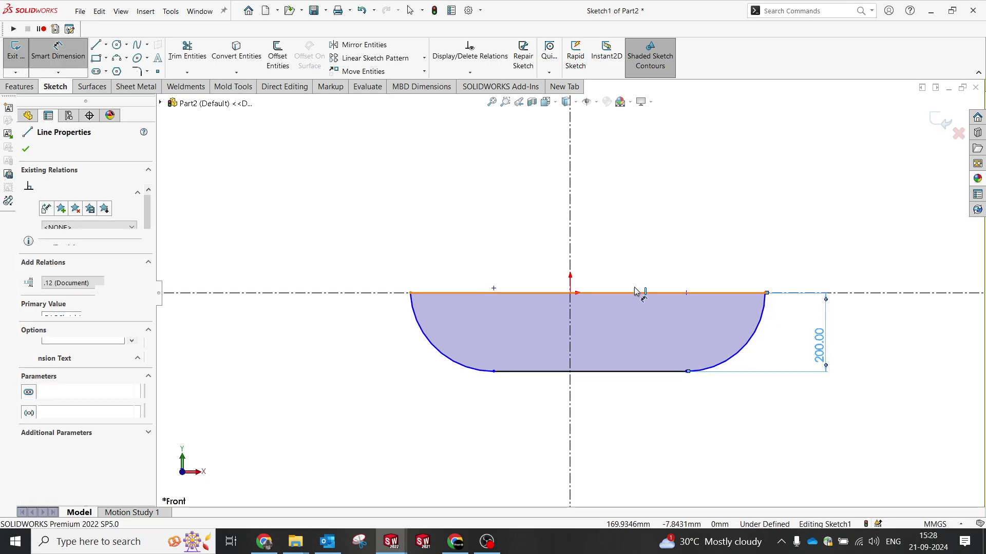
left_click(630, 272)
type("1")
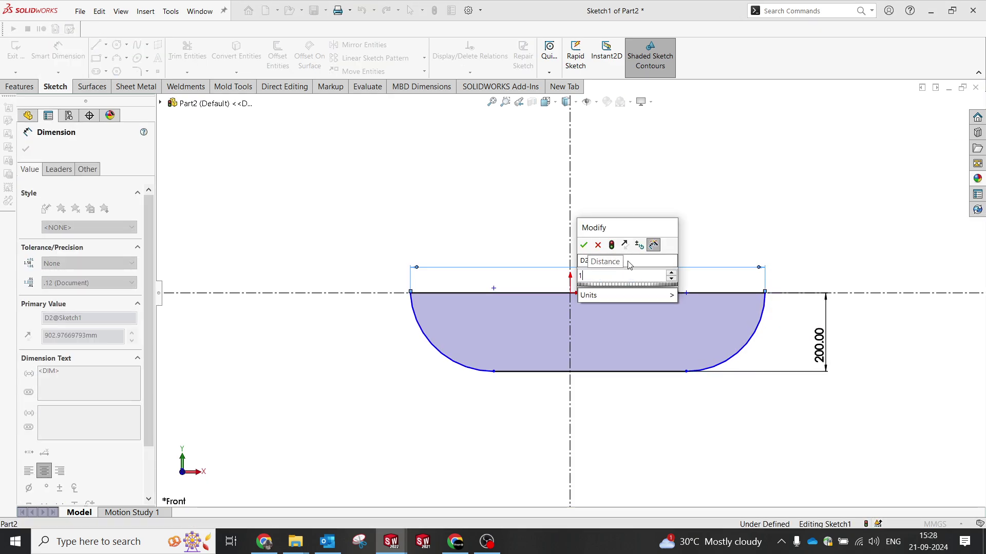
type("000")
key("Return")
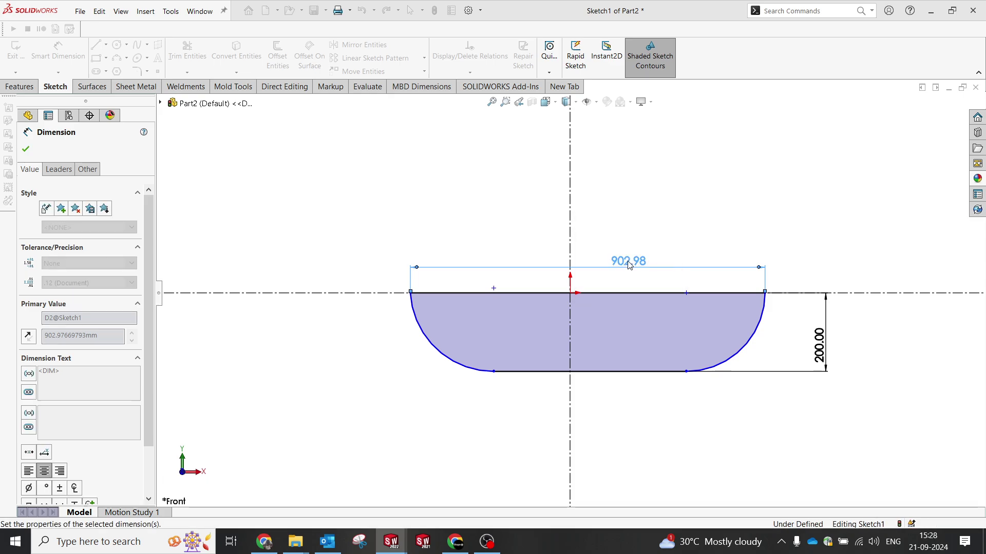
key("Escape")
- Make the left arc's center point coincident with the profile's top line
left_click(456, 289)
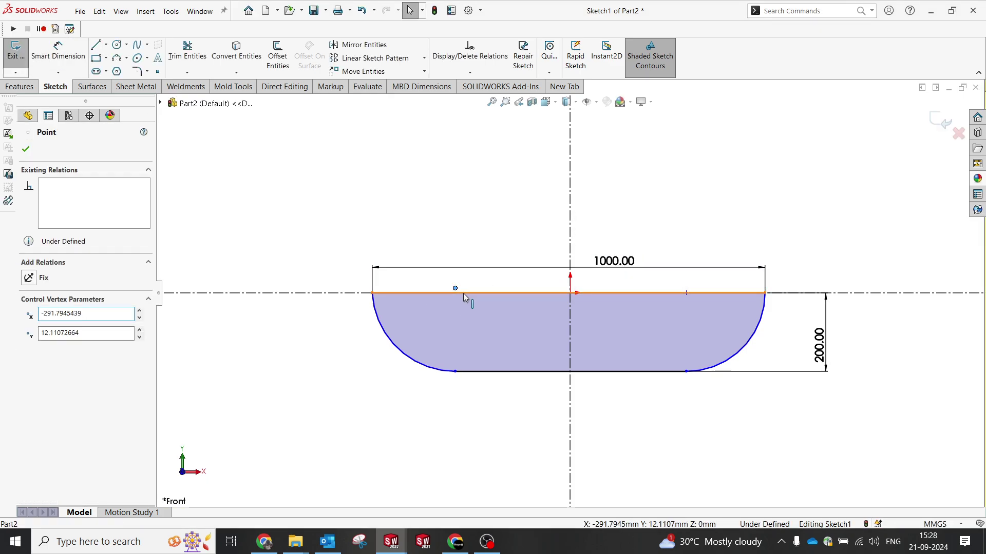
left_click(463, 293, "ctrl")
left_click(510, 248)
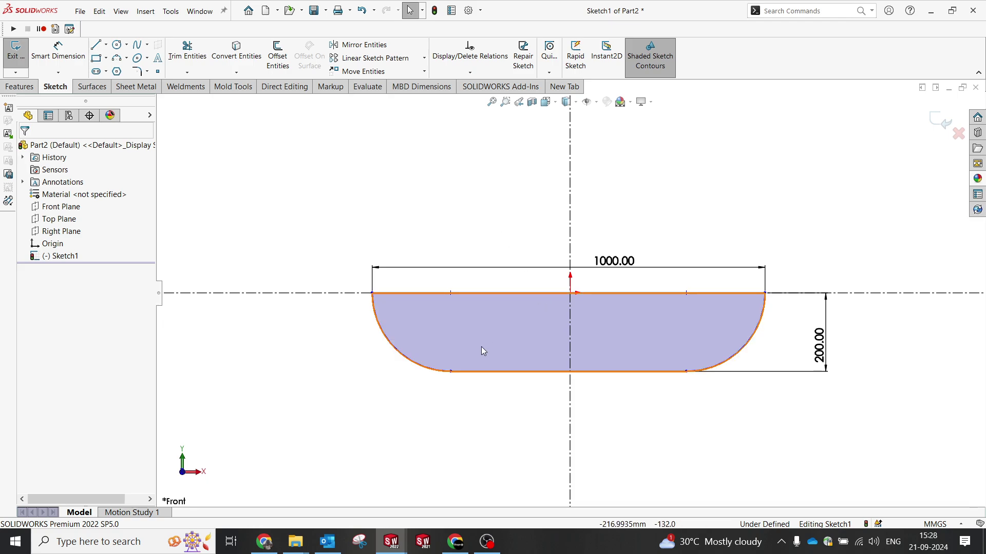
- Make the end points of the profile's top line symmetric about the vertical centerline, and move its 1000 mm dimension slightly higher
left_click(373, 293)
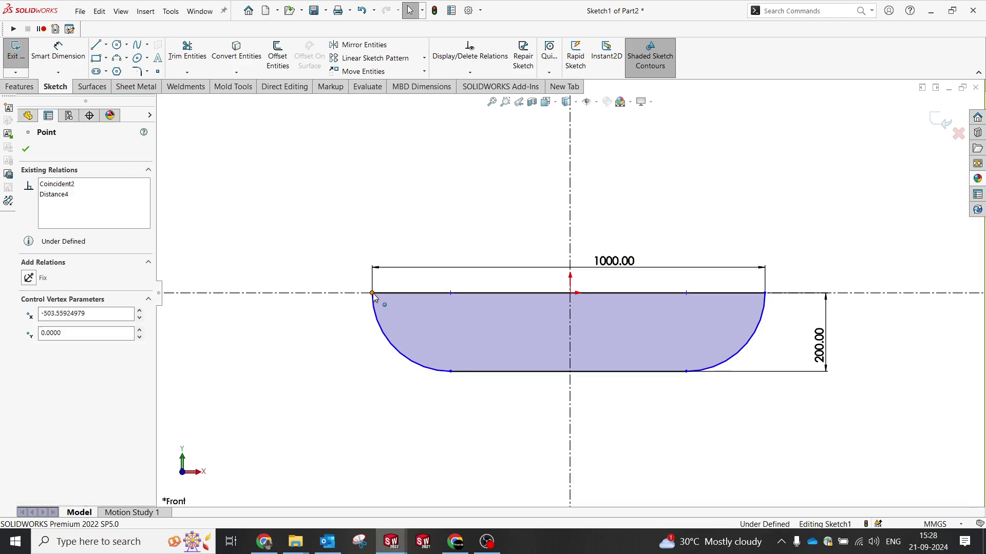
left_click(569, 331, "ctrl")
left_click(766, 294, "ctrl")
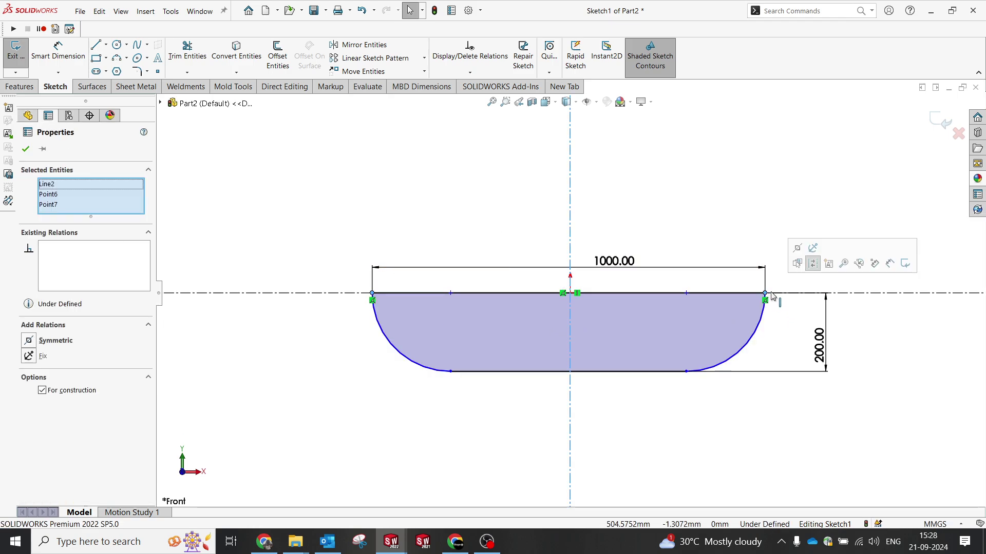
left_click(798, 249)
left_click(744, 193)
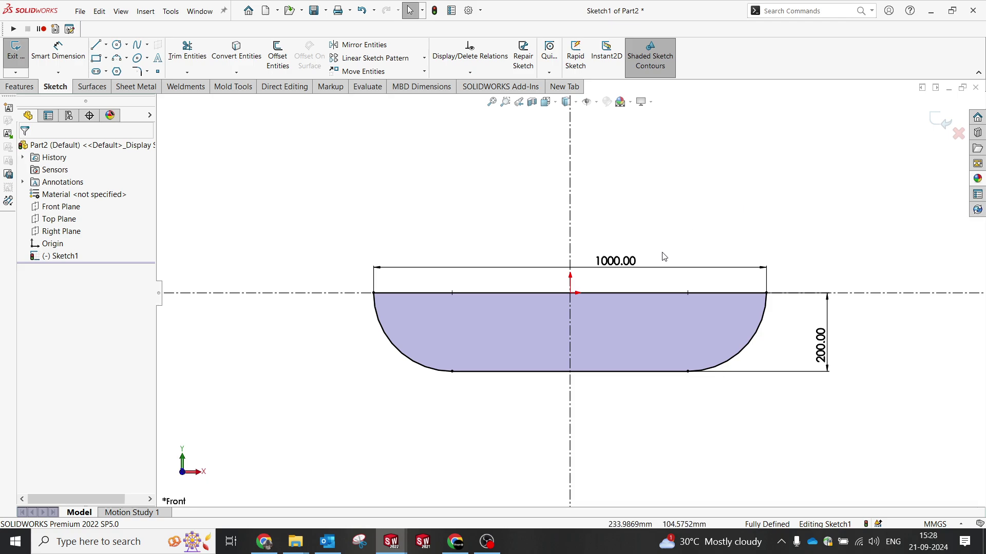
left_click_drag(616, 261, 615, 246)
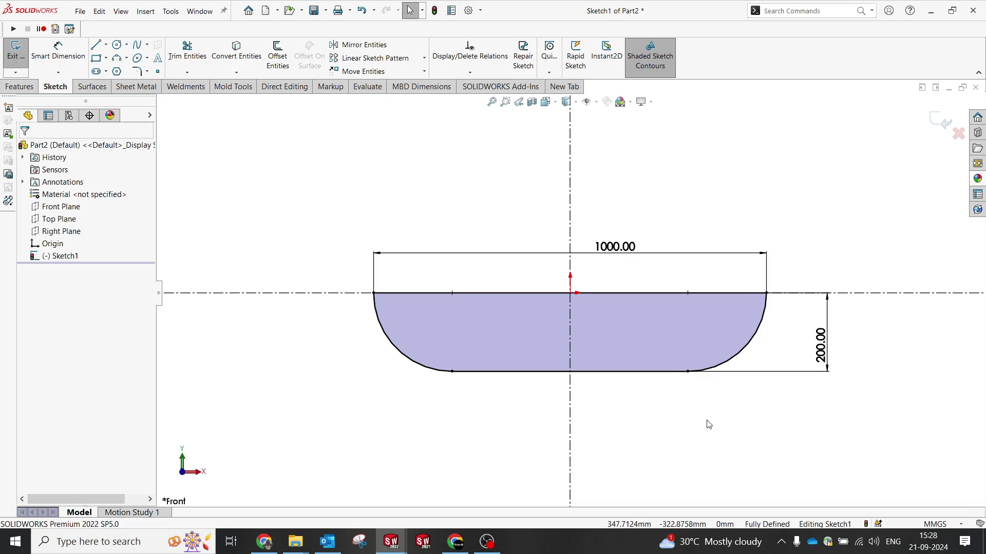
- Extrude the front profile as a blind boss with a depth of 300 mm
mouse_move(708, 422)
middle_mouse_down()
mouse_move(717, 436)
mouse_move(695, 414)
mouse_move(677, 439)
middle_mouse_up()
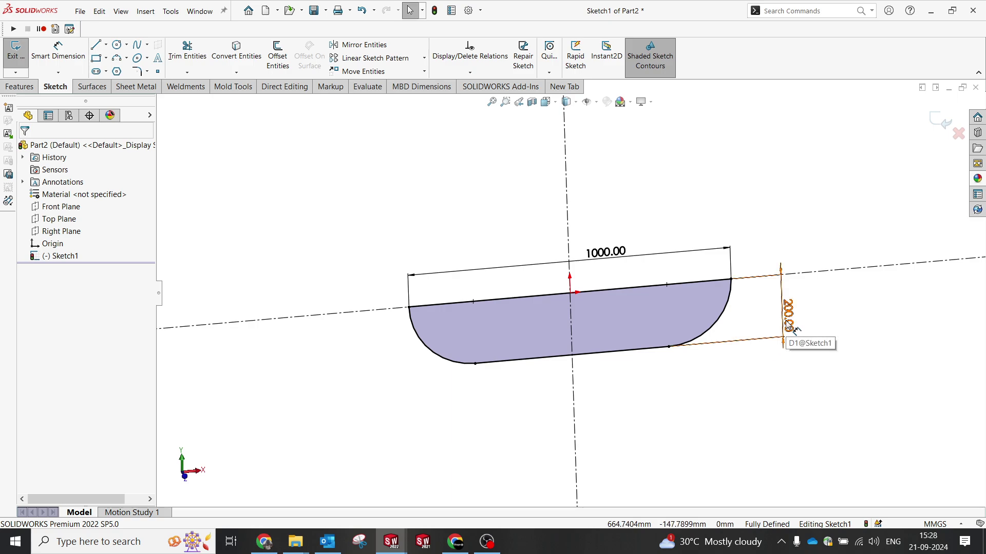
scroll(746, 290, "down", 2)
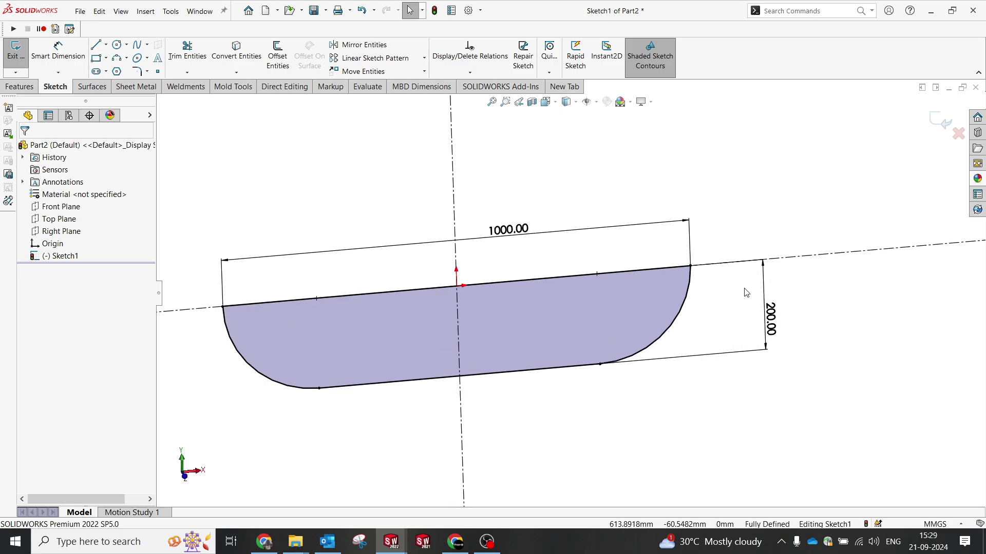
middle_click_drag(746, 291, 759, 303)
left_click(25, 88)
left_click(22, 52)
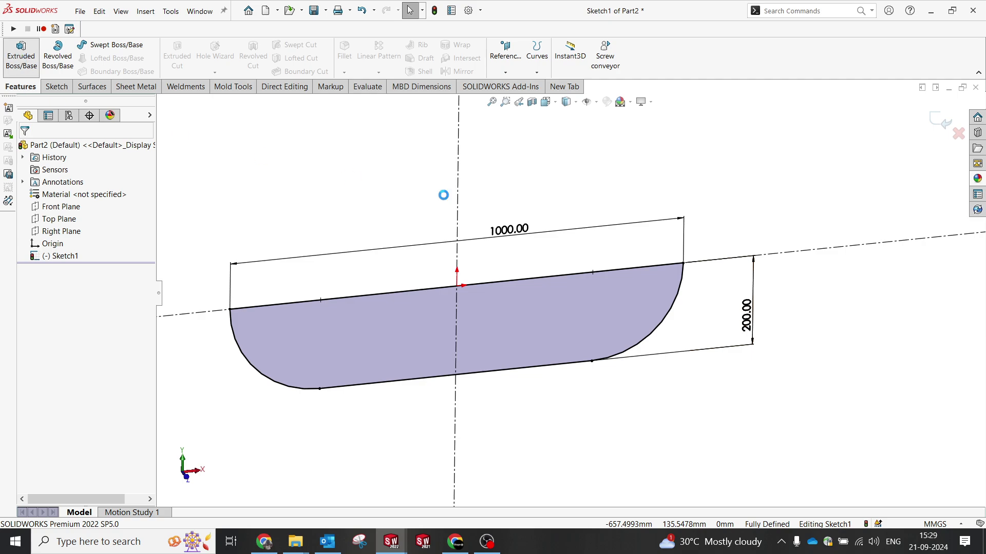
type("300")
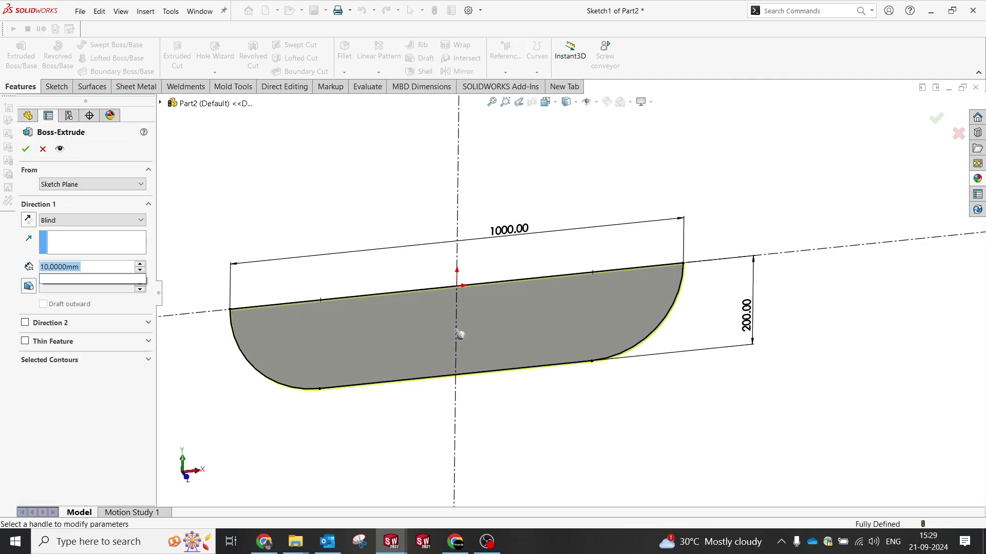
key("Return")
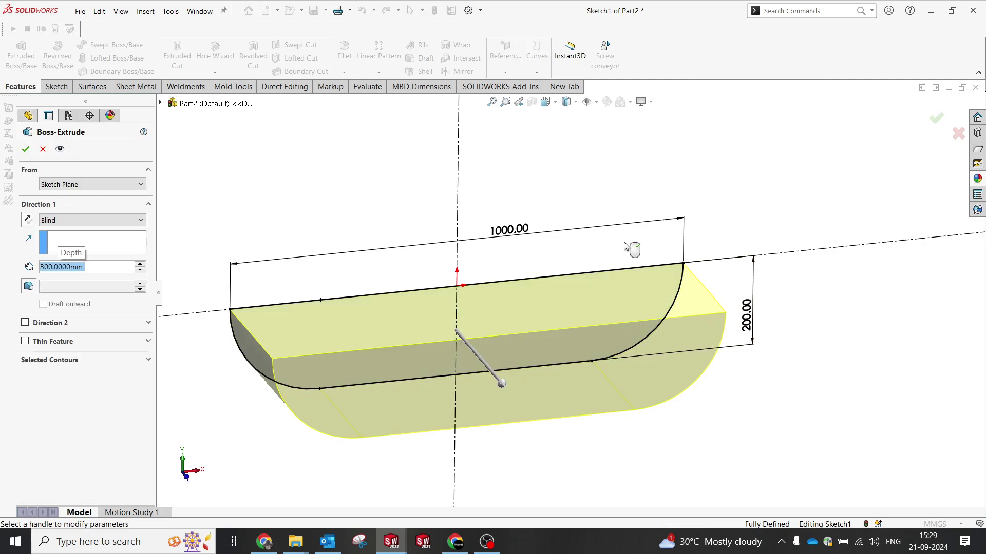
left_click(25, 148)
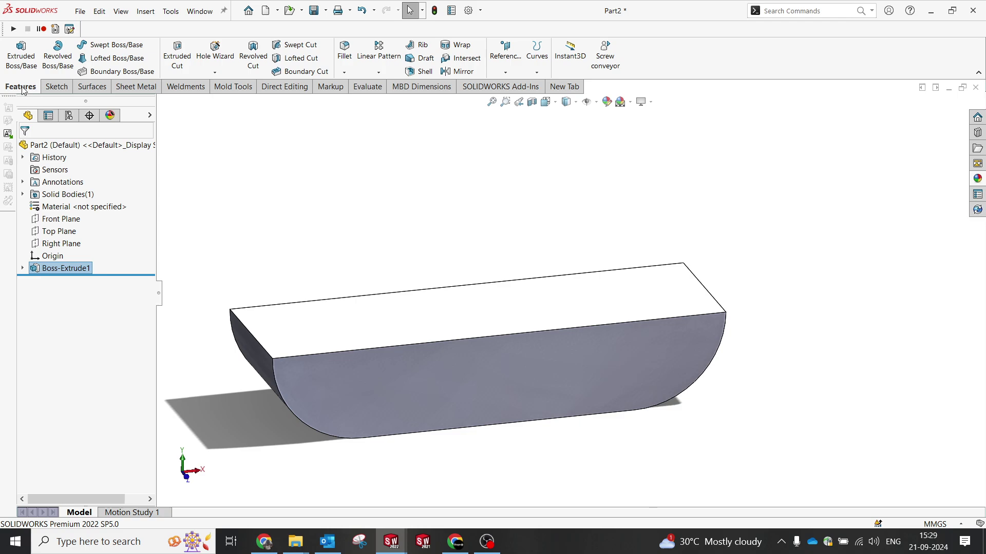
- Start a new sketch on the front face of the extruded block
scroll(481, 310, "up", 3)
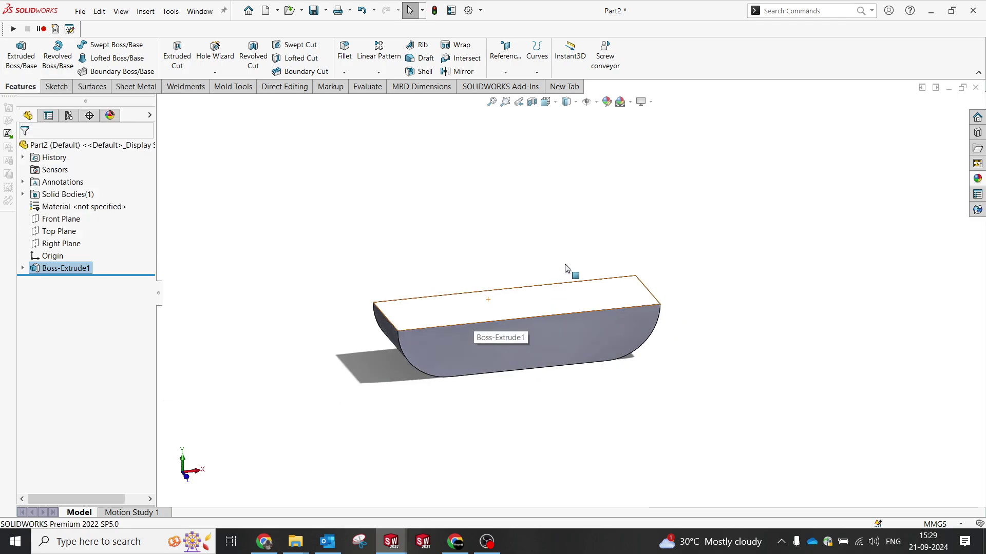
middle_click_drag(568, 290, 578, 358)
left_click(530, 342)
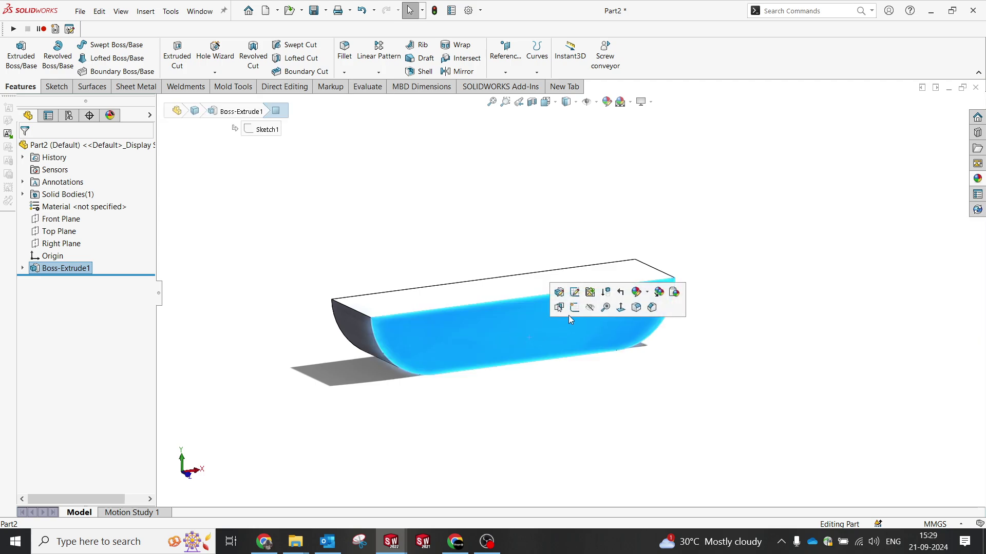
left_click(568, 312)
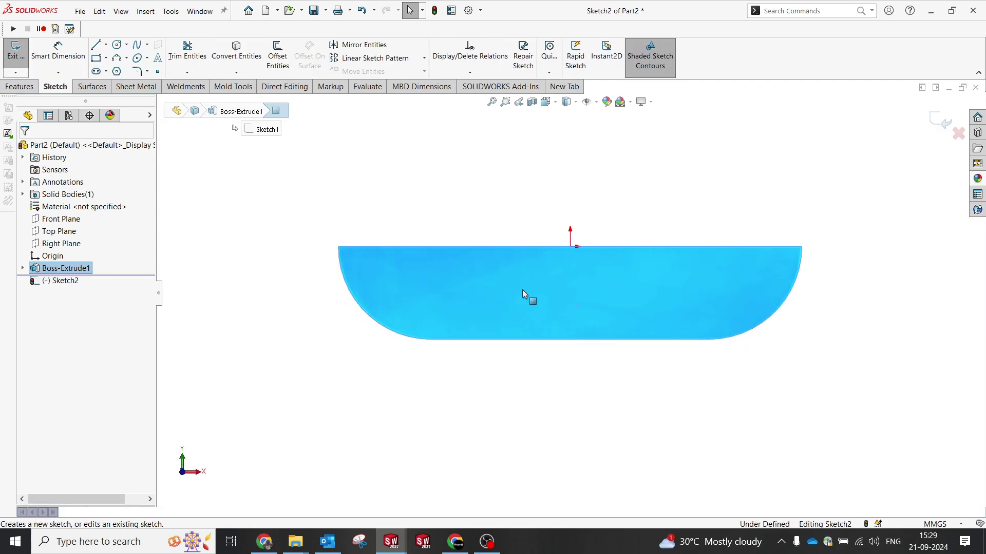
- Draw two horizontal centerlines across the face, one near its top edge and one about 1087 mm long near its bottom edge
left_click(106, 44)
left_click(123, 70)
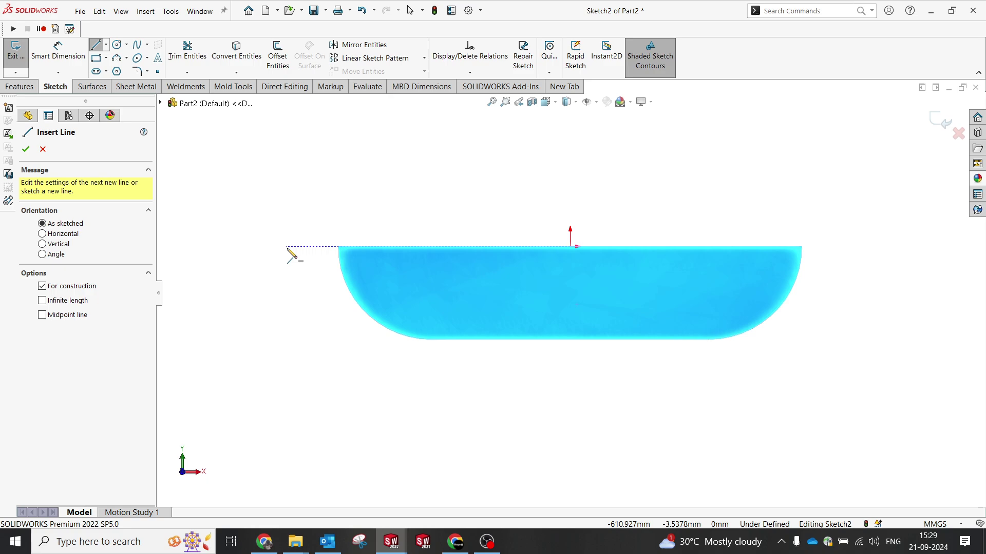
left_click(315, 262)
left_click(877, 262)
key("Escape")
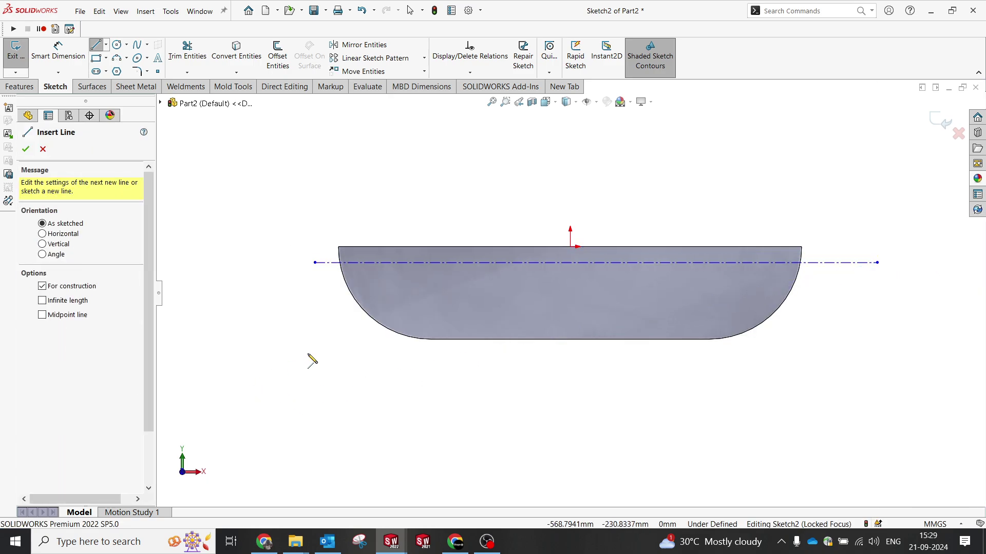
left_click(336, 323)
left_click(839, 324)
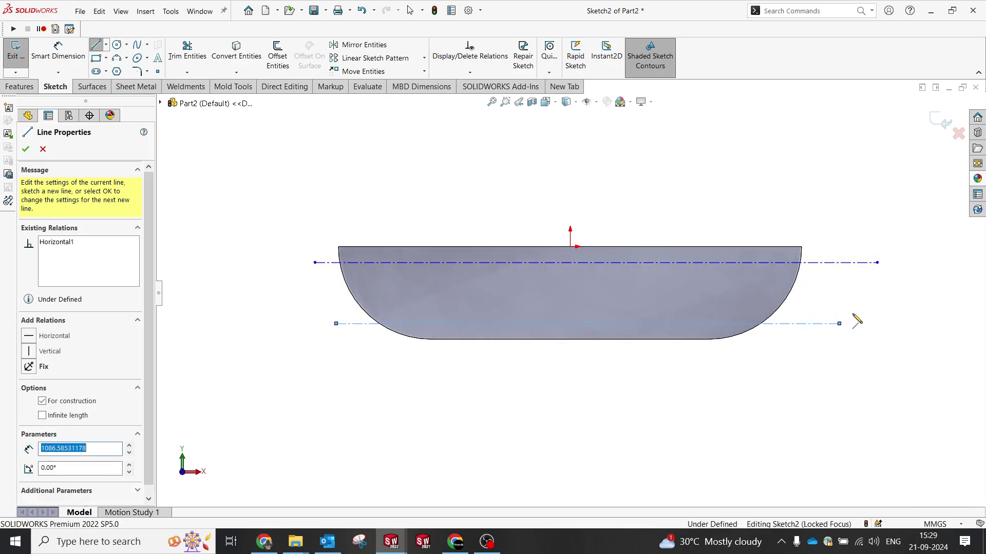
key("Escape")
- Dimension the upper centerline 30 mm from the face's top edge
right_click_drag(660, 376, 662, 258)
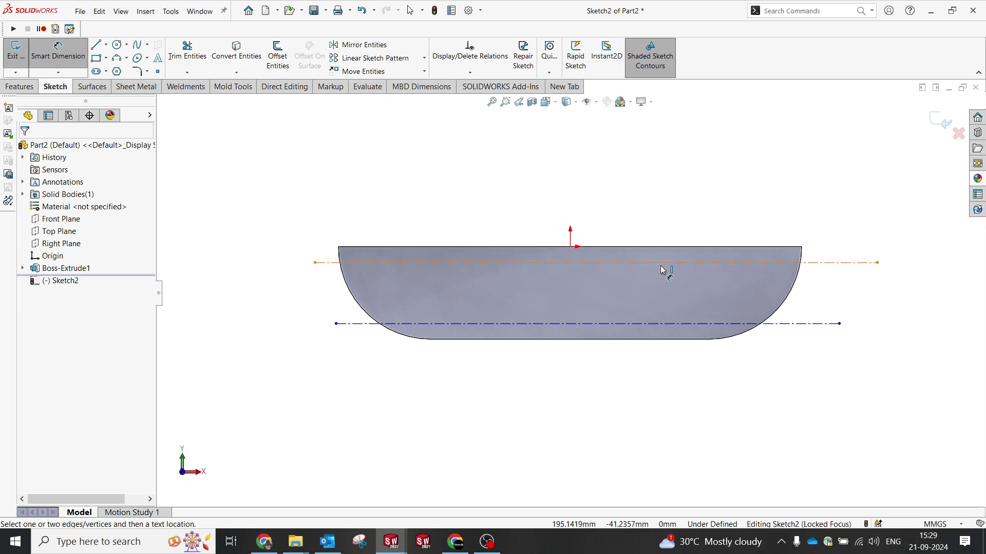
left_click(663, 263)
left_click(658, 248)
left_click(658, 213)
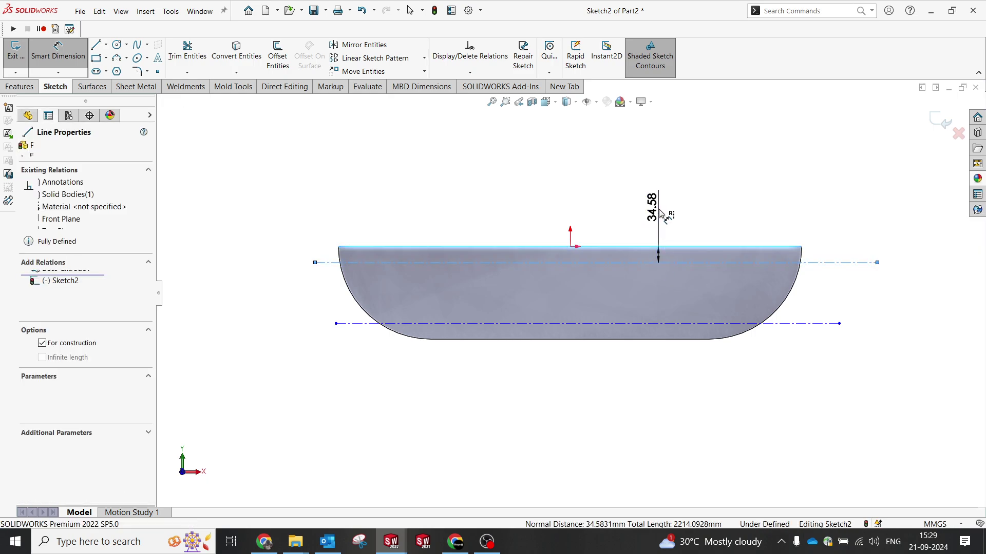
type("30")
key("Return")
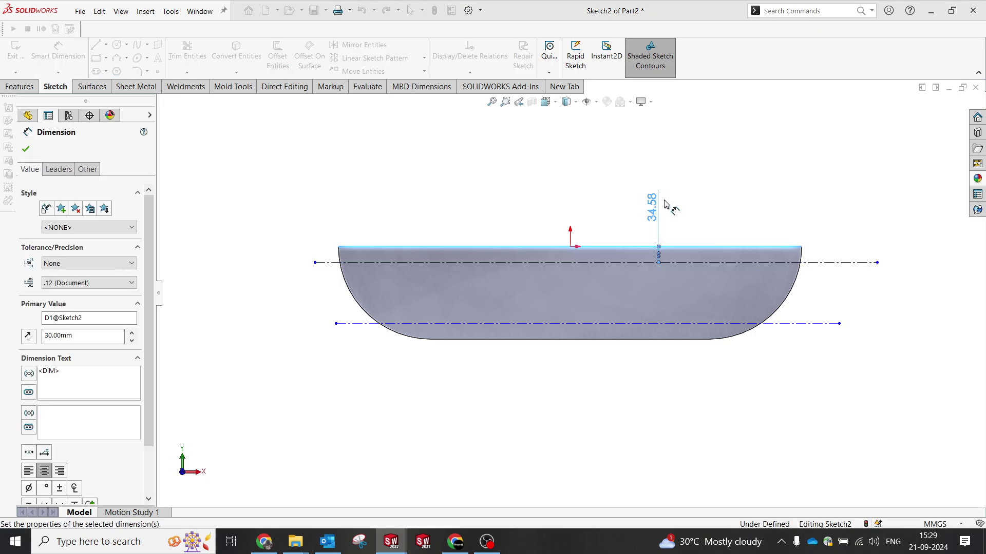
- Dimension the lower centerline 40 mm from the face's bottom edge
left_click(642, 324)
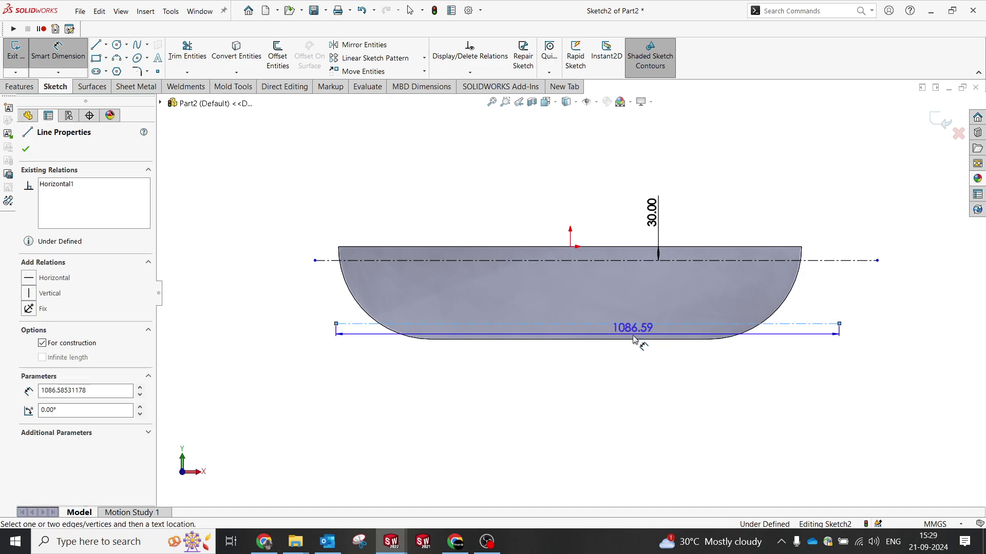
left_click(635, 339)
left_click(630, 385)
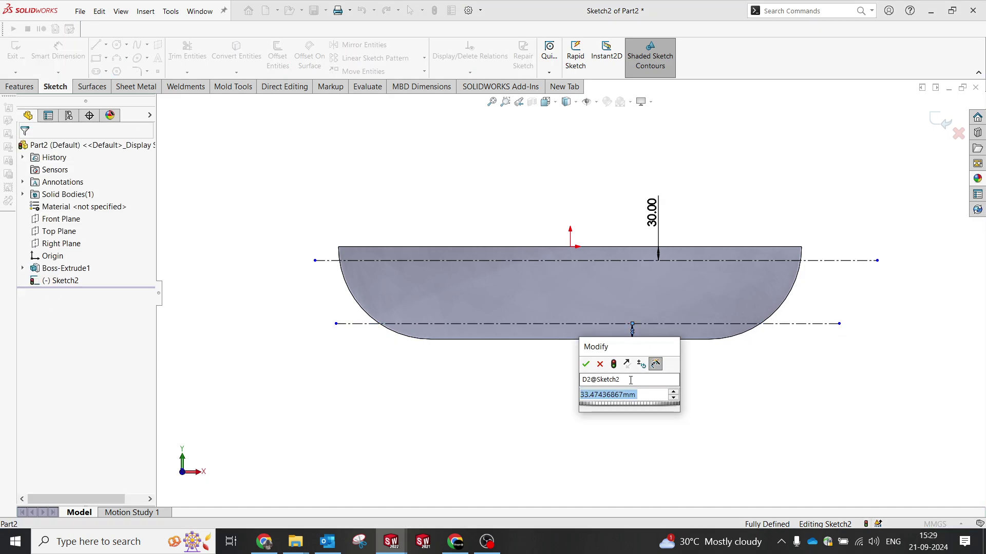
type("40.")
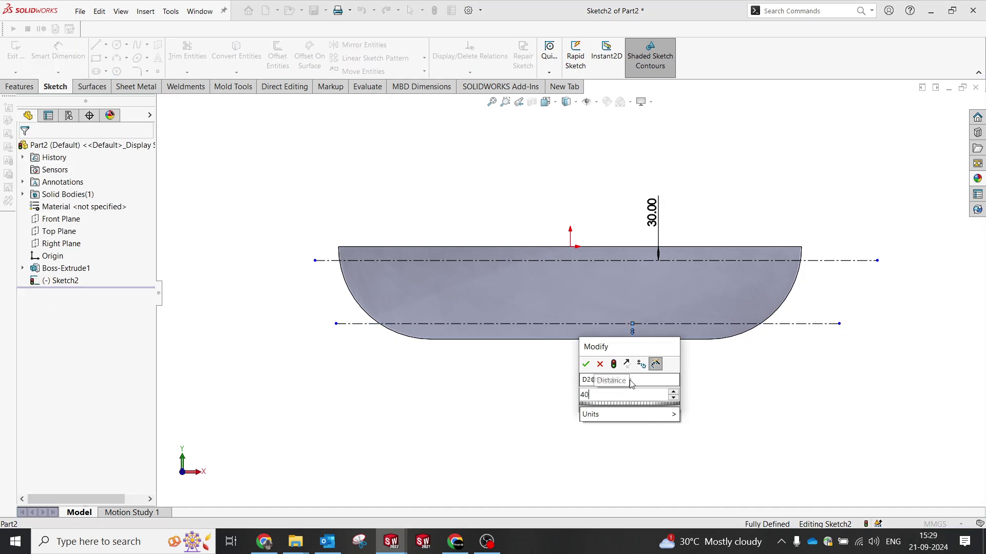
key("Return")
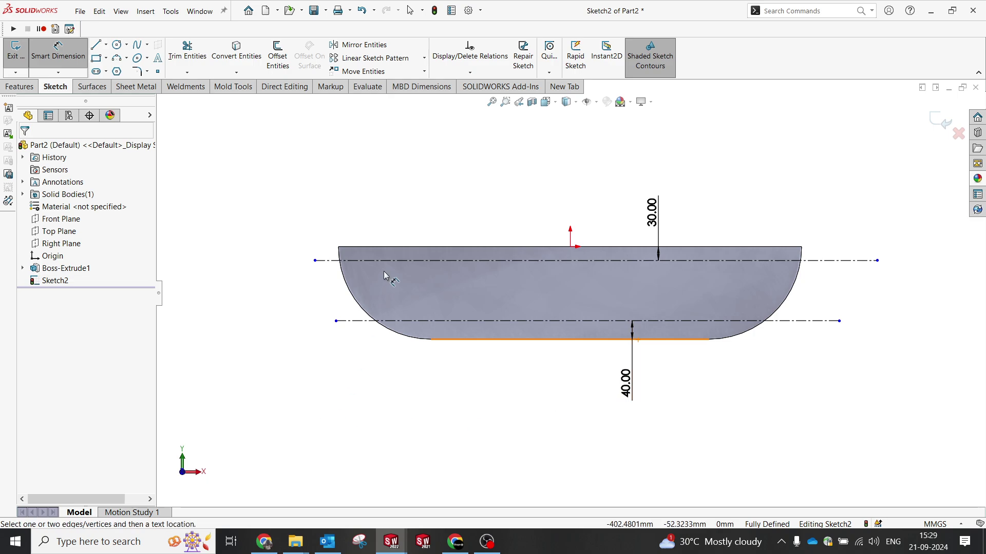
- Draw a vertical centerline from the origin down past the face's bottom edge
scroll(359, 269, "down", 2)
left_click(106, 45)
left_click(119, 61)
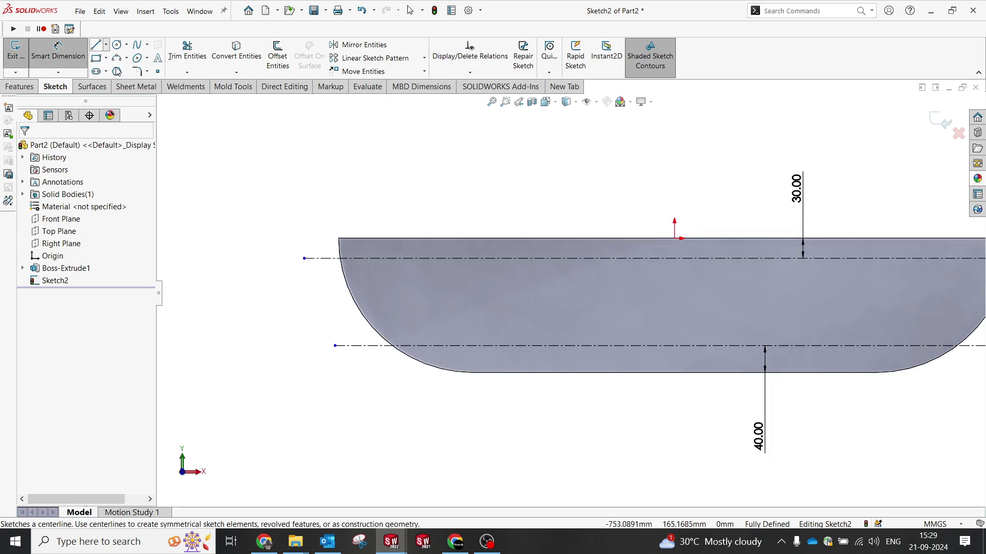
left_click(673, 238)
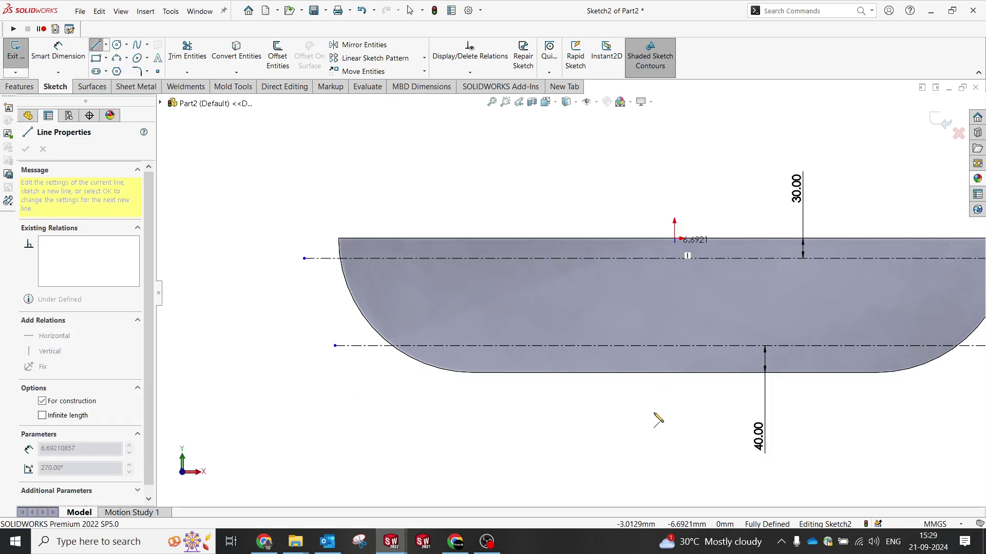
left_click(674, 451)
key("Escape")
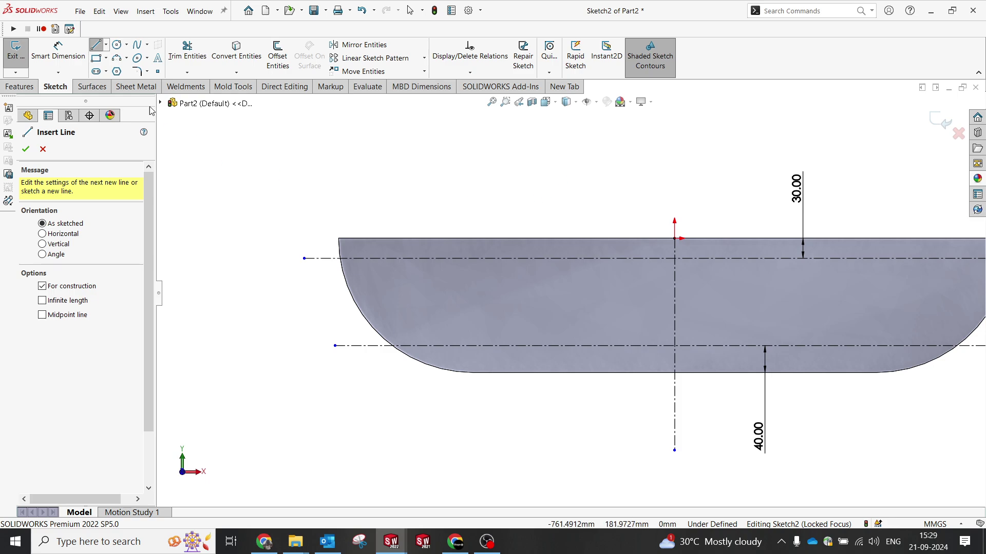
- Sketch a closed wedge between the horizontal centerlines from a slanted line, an arc on its left side and a horizontal line on the lower centerline
left_click(96, 45)
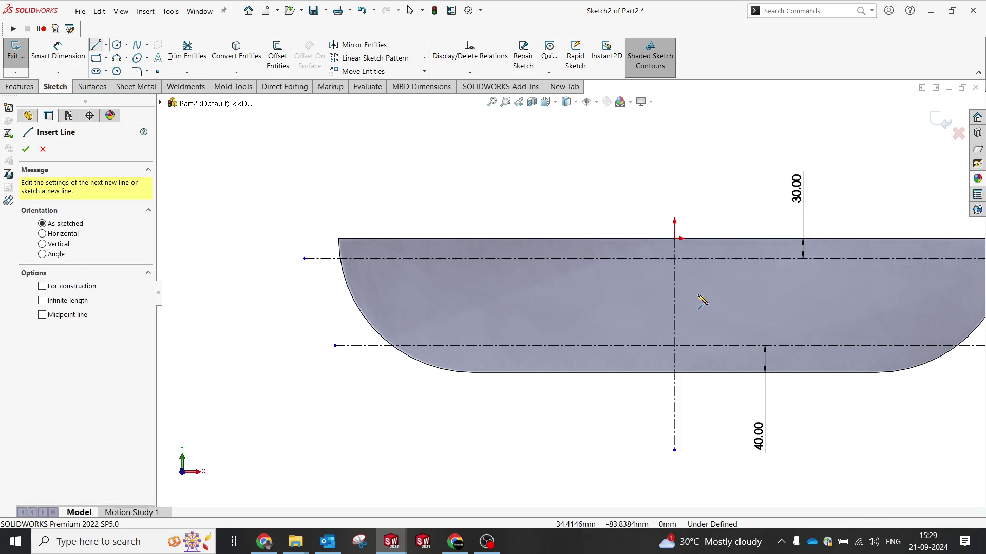
left_click(709, 346)
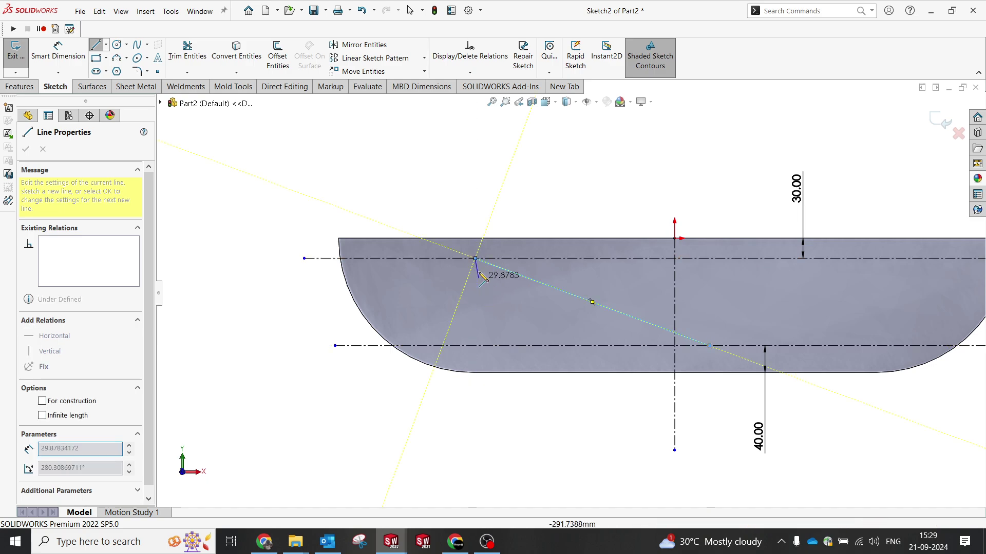
left_click(475, 259)
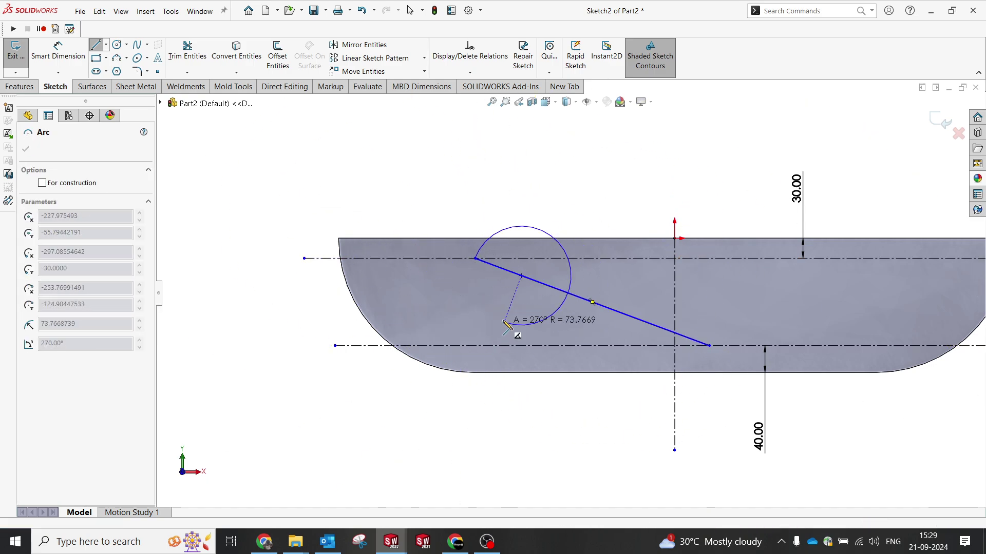
left_click(488, 346)
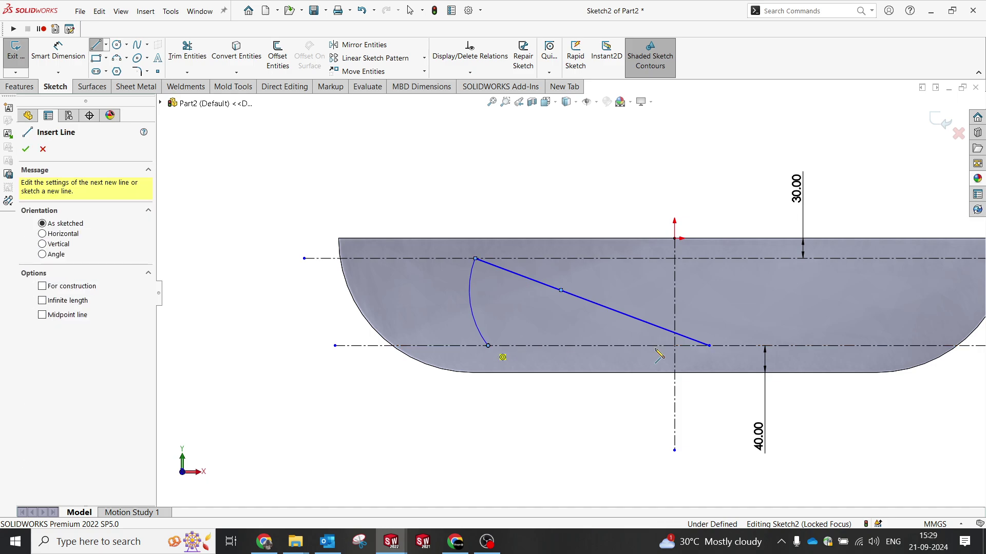
left_click(709, 346)
left_click(488, 345)
key("Escape")
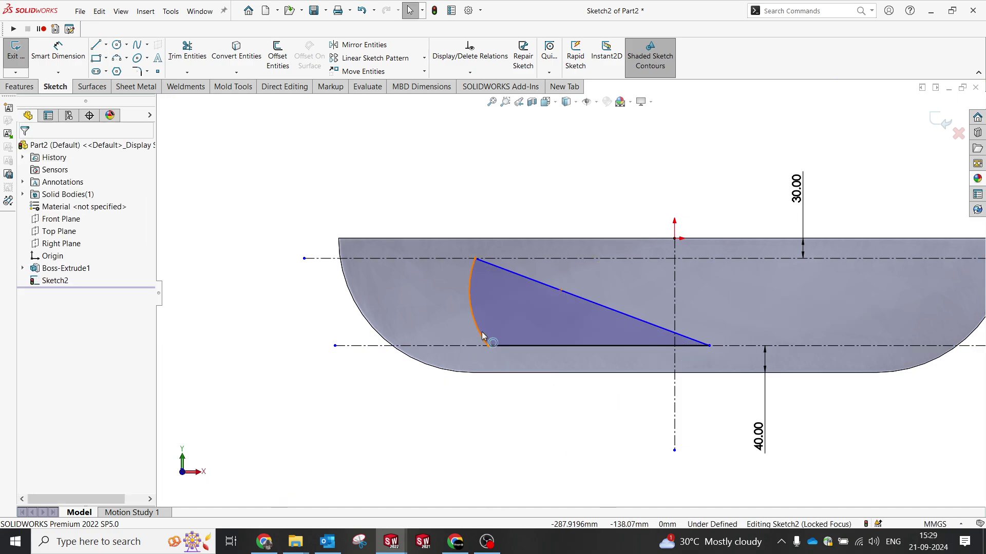
- Try to make the wedge's arc tangent to its horizontal bottom line, and undo the relation
left_click(496, 344)
left_click(498, 345, "ctrl")
left_click(529, 313)
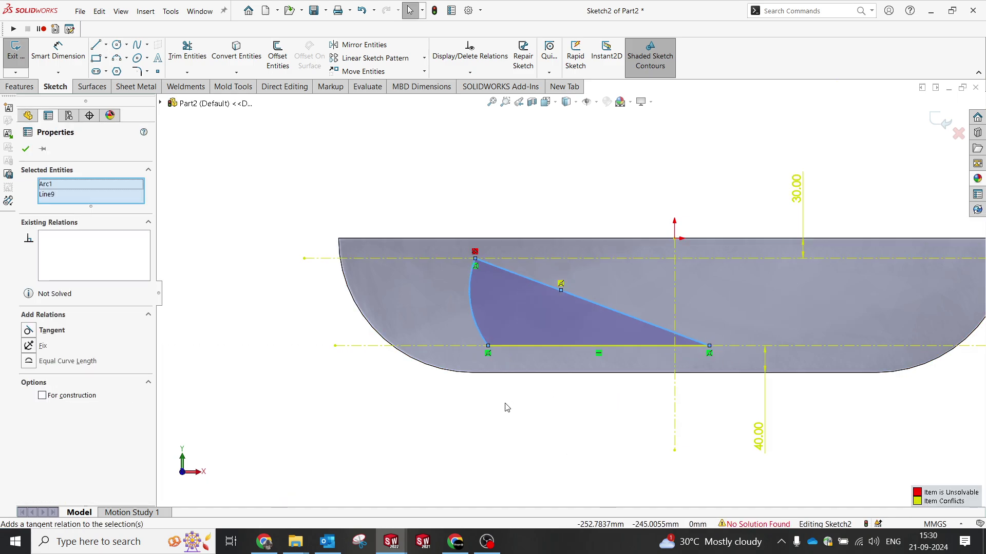
left_click(504, 404)
key("ctrl+z")
left_click(507, 393)
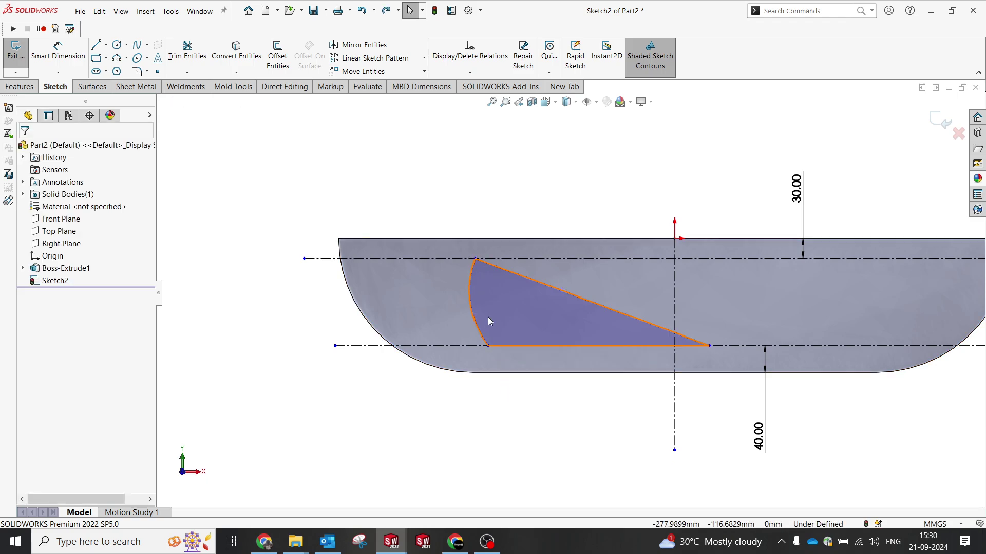
- Try to make the wedge's arc tangent to its slanted line, and delete the arc
mouse_move(488, 346)
left_mouse_down()
mouse_move(531, 347)
mouse_move(489, 334)
left_mouse_up()
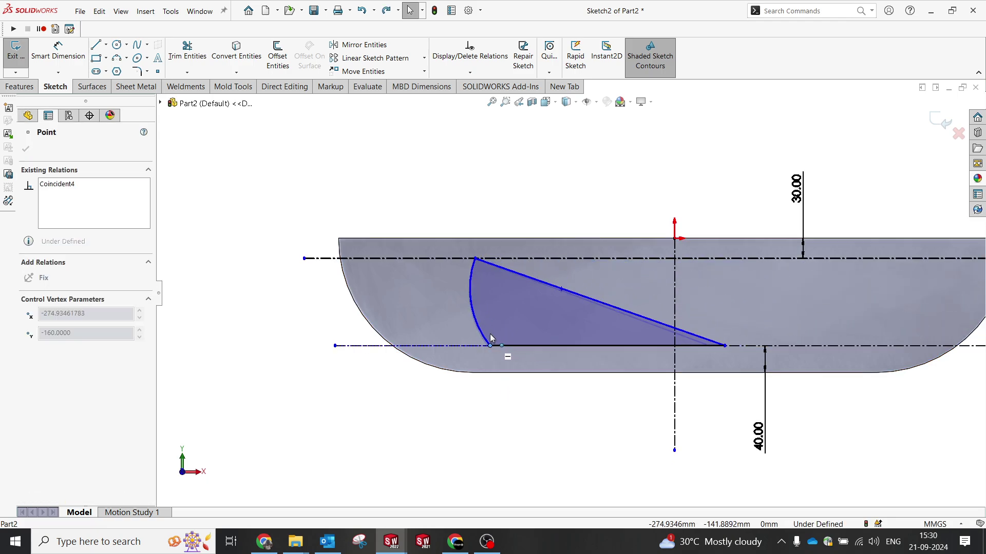
left_click(488, 329)
left_click(472, 271)
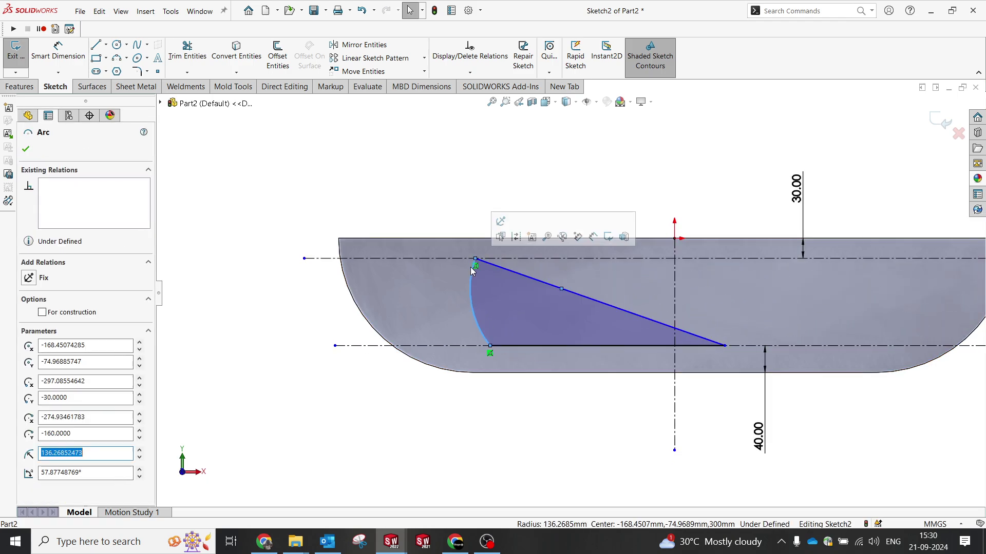
left_click(513, 272, "ctrl")
left_click(518, 228)
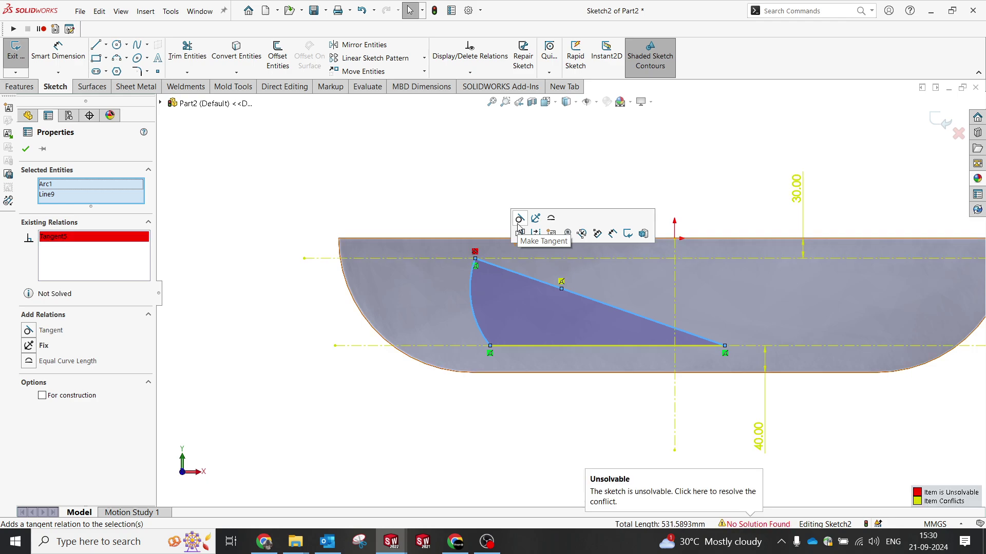
key("Escape")
left_click(470, 294)
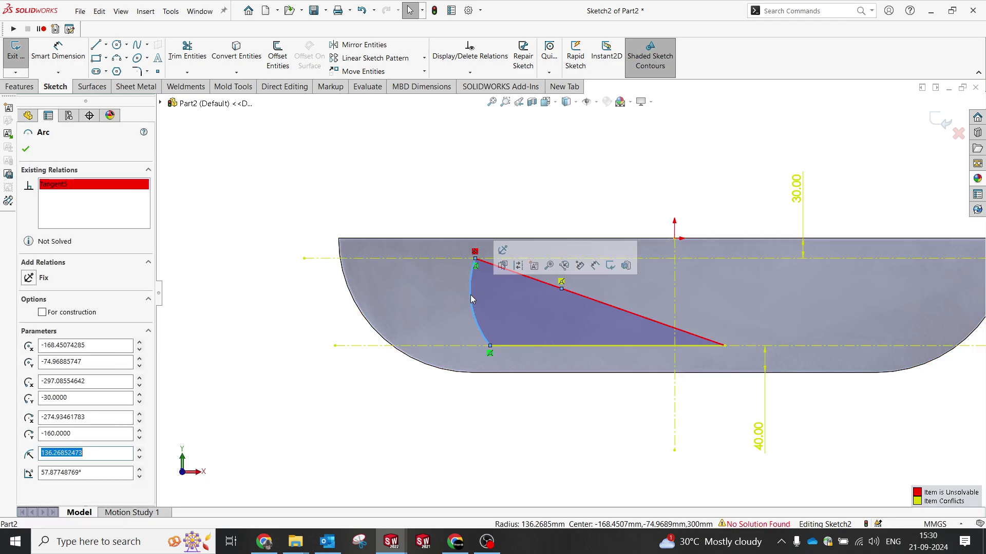
key("Delete")
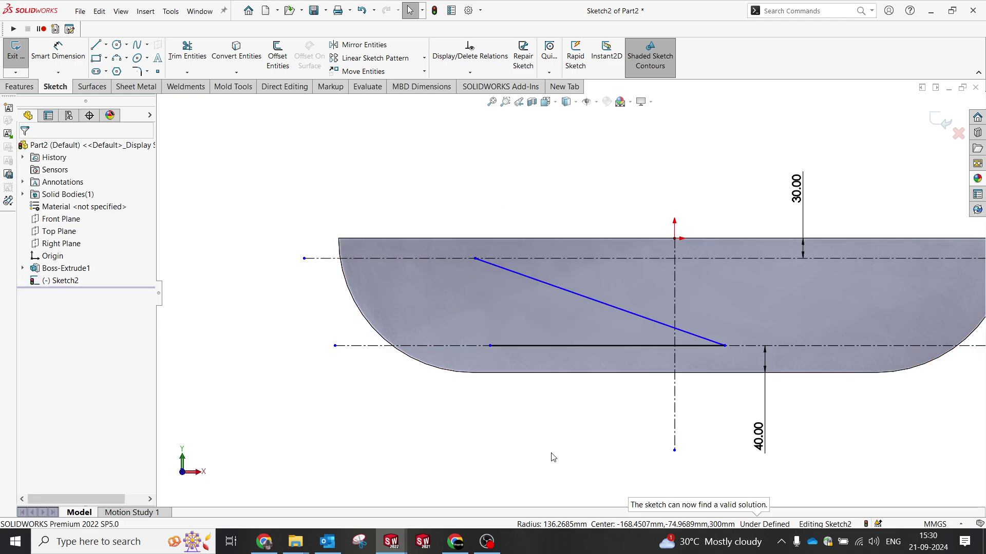
- Dimension the wedge's pointed tip 120 mm from the vertical centerline
right_click_drag(550, 453, 556, 400)
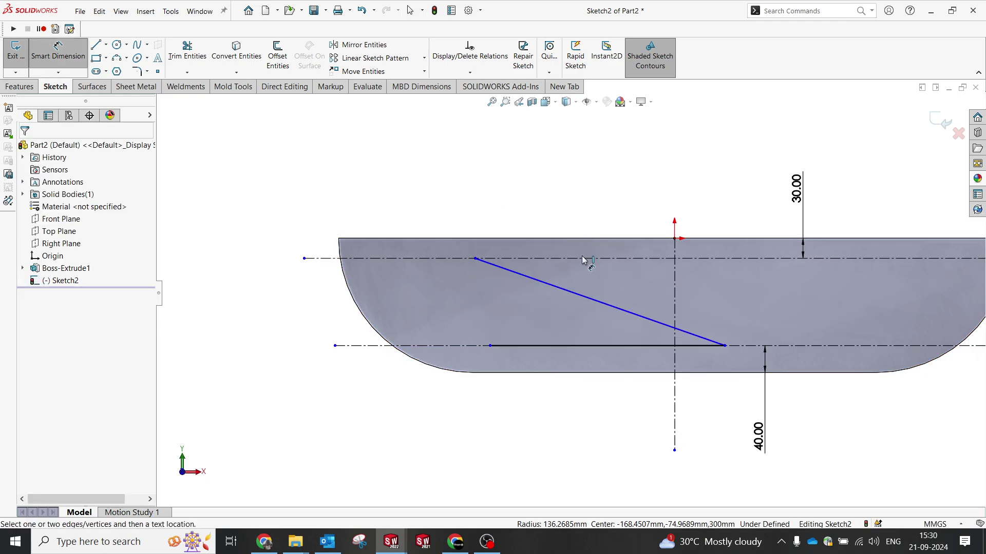
left_click(675, 377)
left_click(724, 346)
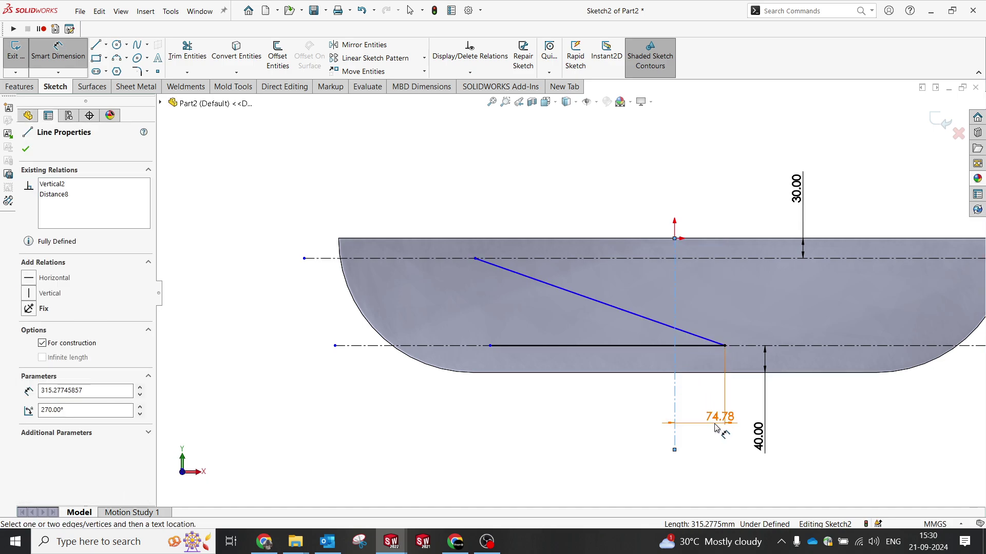
left_click(714, 420)
type("120")
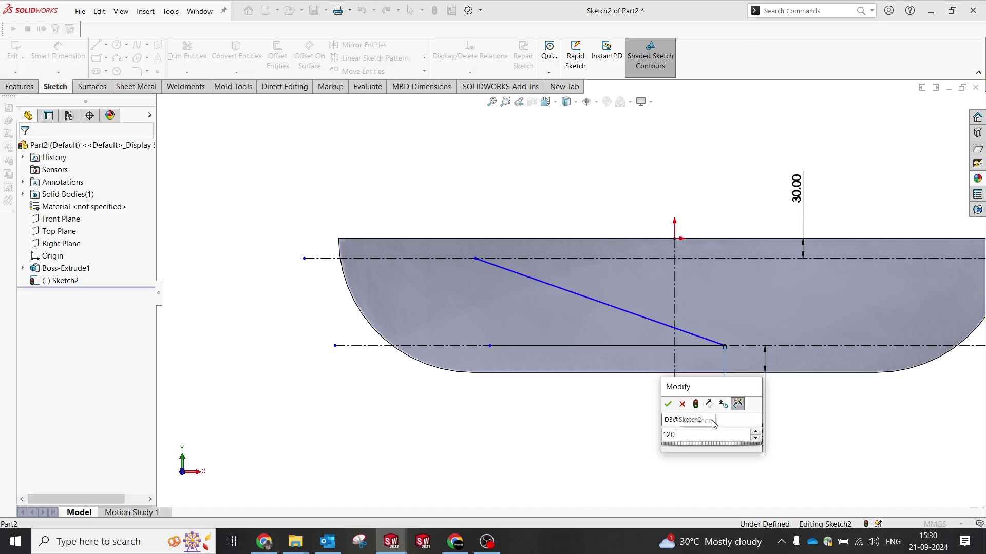
key("Return")
- Dimension the angle between the wedge's horizontal and slanted lines at 18 degrees
left_click(691, 346)
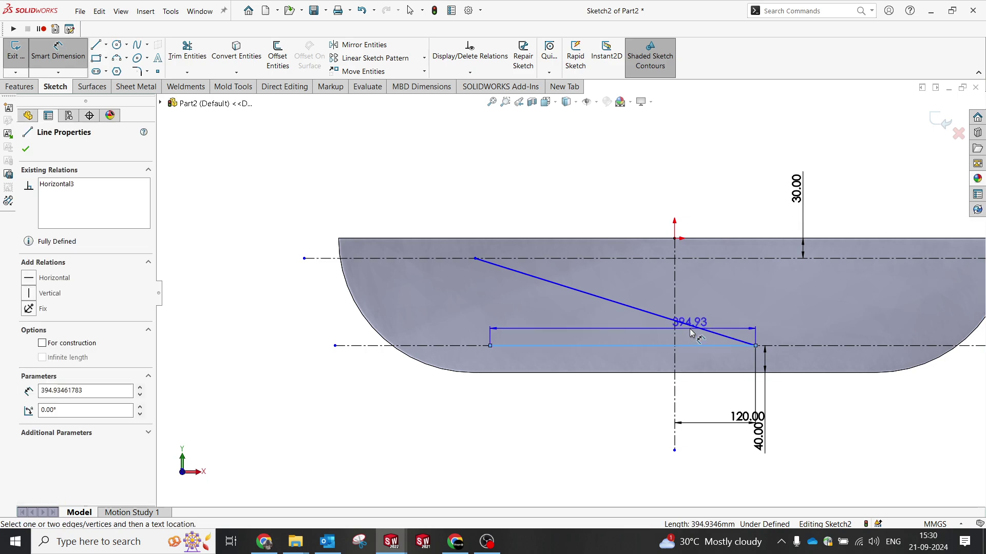
left_click(687, 325)
left_click(592, 315)
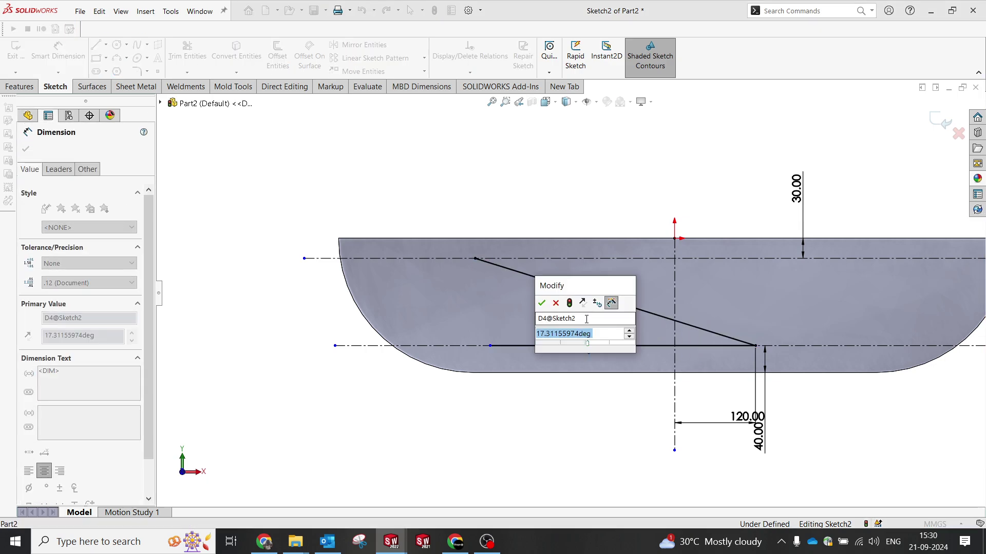
type("15")
key("Return")
left_click(417, 179)
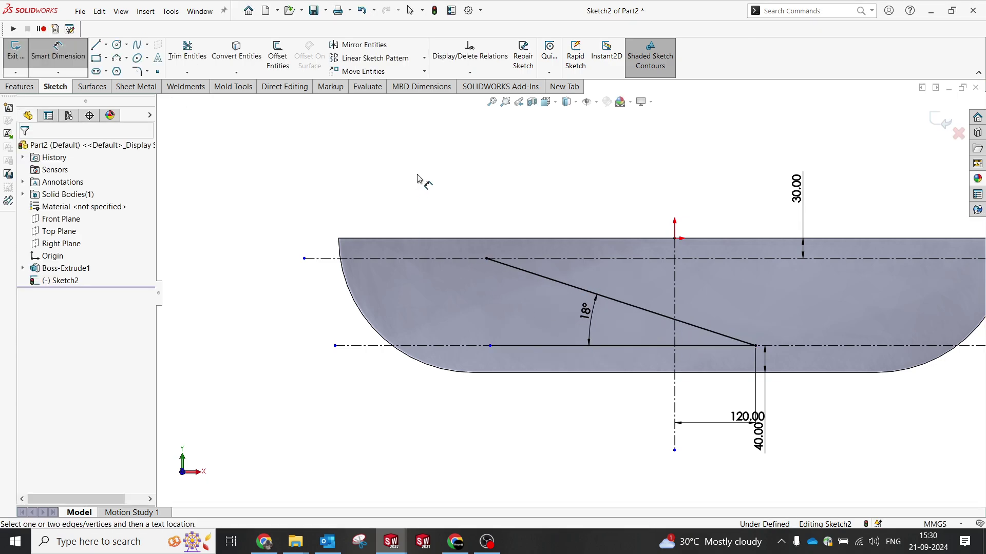
key("Escape")
- Close the wedge's open end with a three-point arc of about 66 mm radius, tangent to the lower centerline
left_click(124, 58)
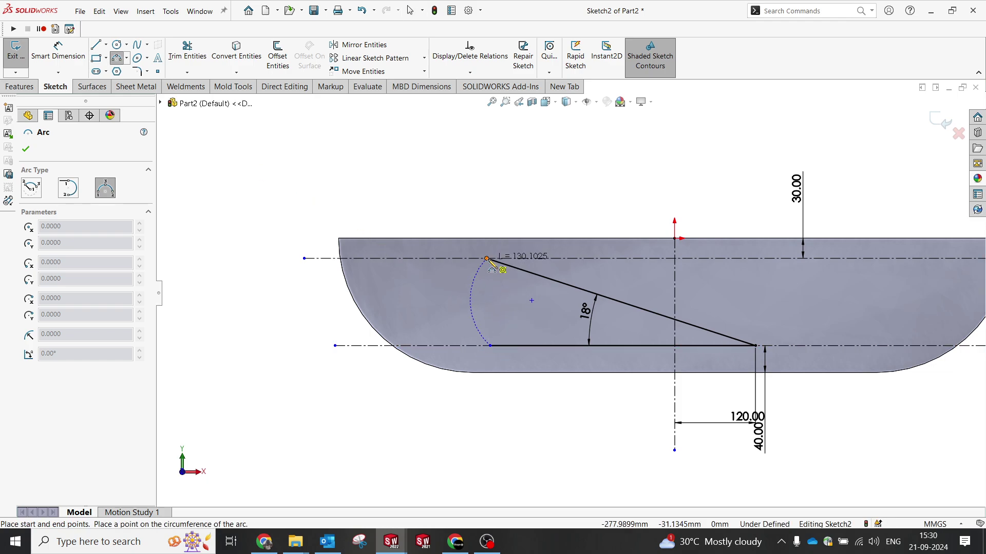
left_click(446, 282)
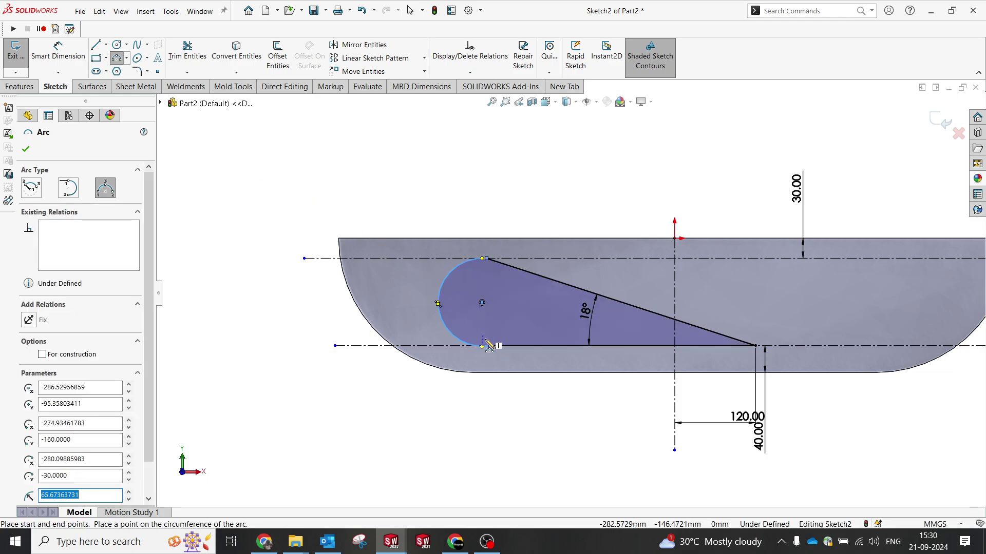
key("Escape")
left_click(445, 331)
left_click(441, 347, "ctrl")
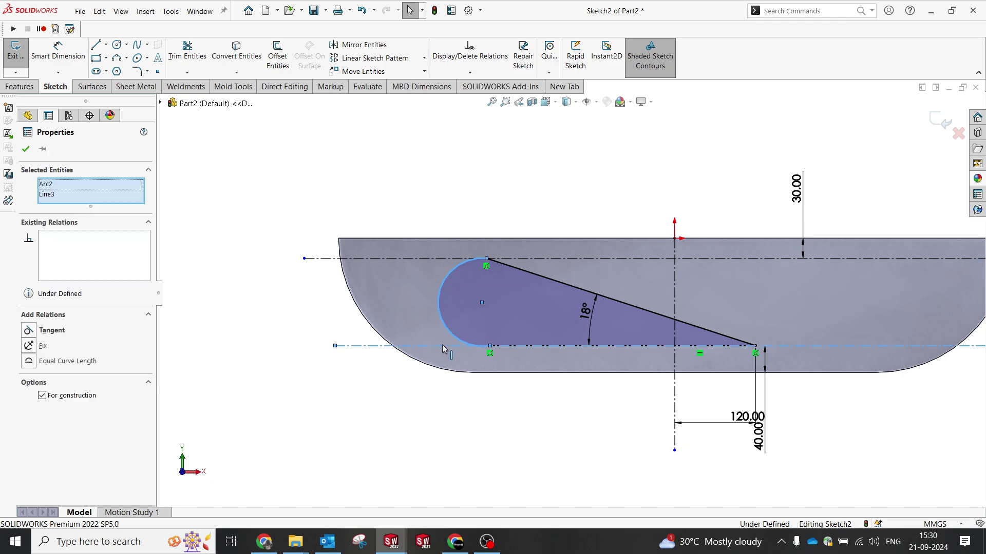
left_click(477, 313)
key("Escape")
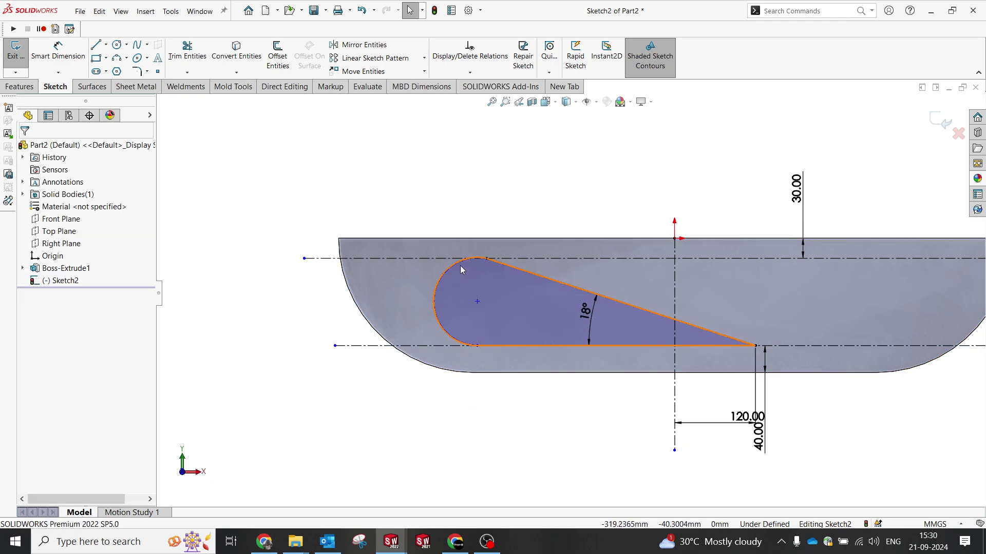
- Try to make the wedge's new arc tangent to the upper centerline, and undo the relation
left_click(460, 266)
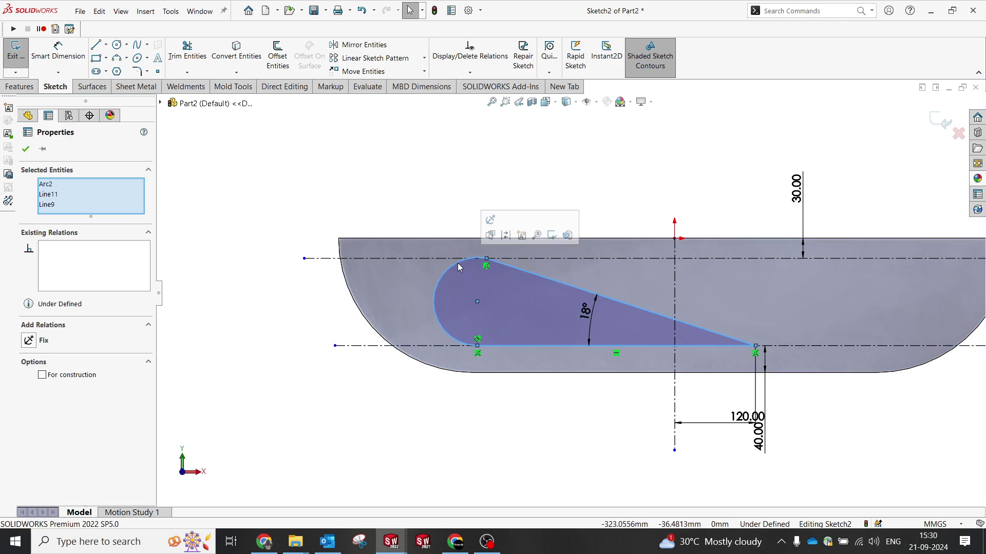
left_click(522, 259, "ctrl")
left_click(469, 179)
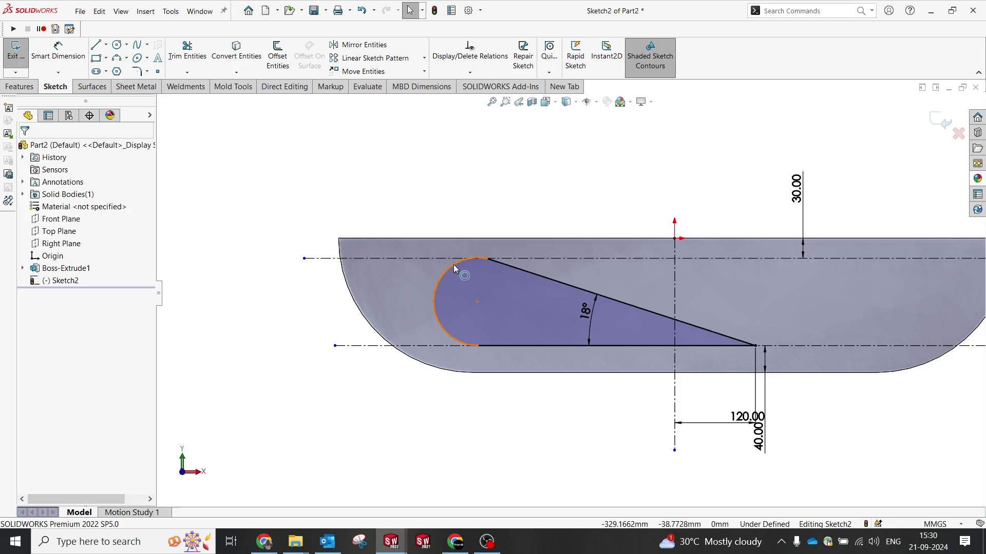
left_click(456, 264)
left_click(525, 259, "ctrl")
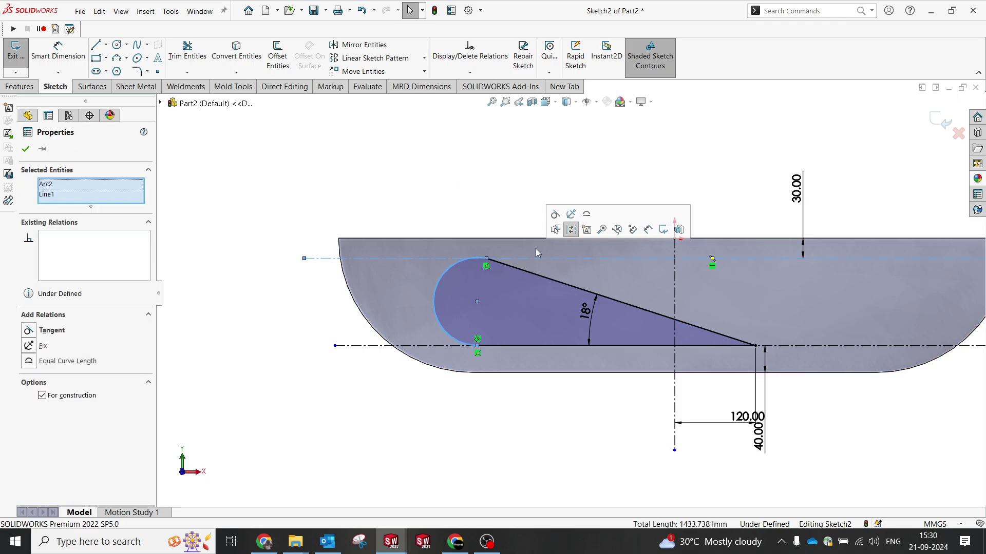
left_click(555, 215)
left_click(510, 177)
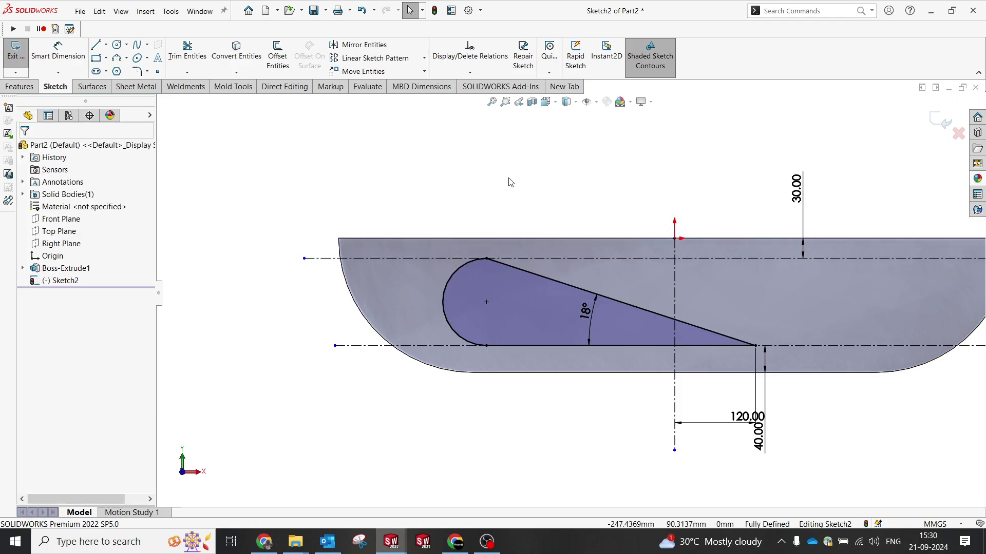
scroll(510, 272, "down", 5)
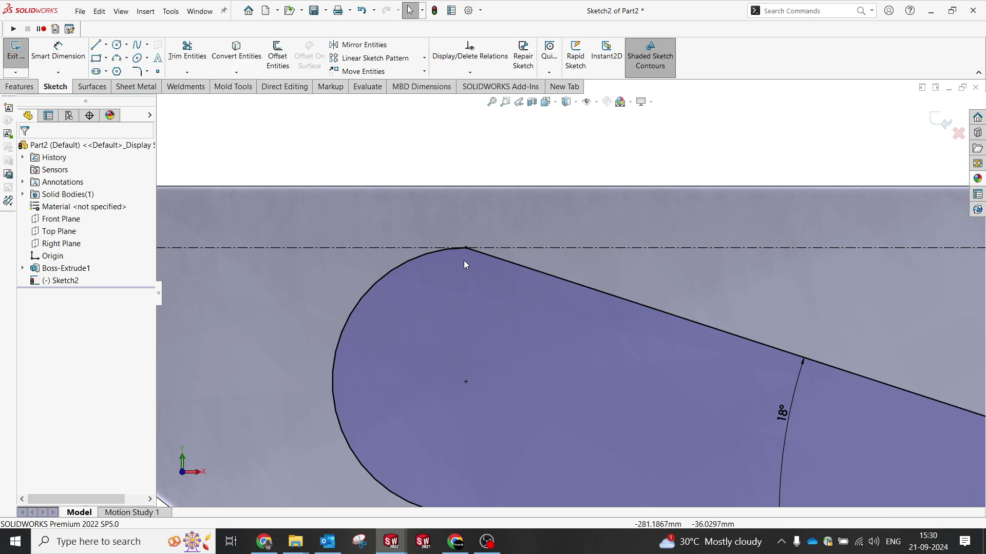
key("ctrl+z")
left_click(464, 152)
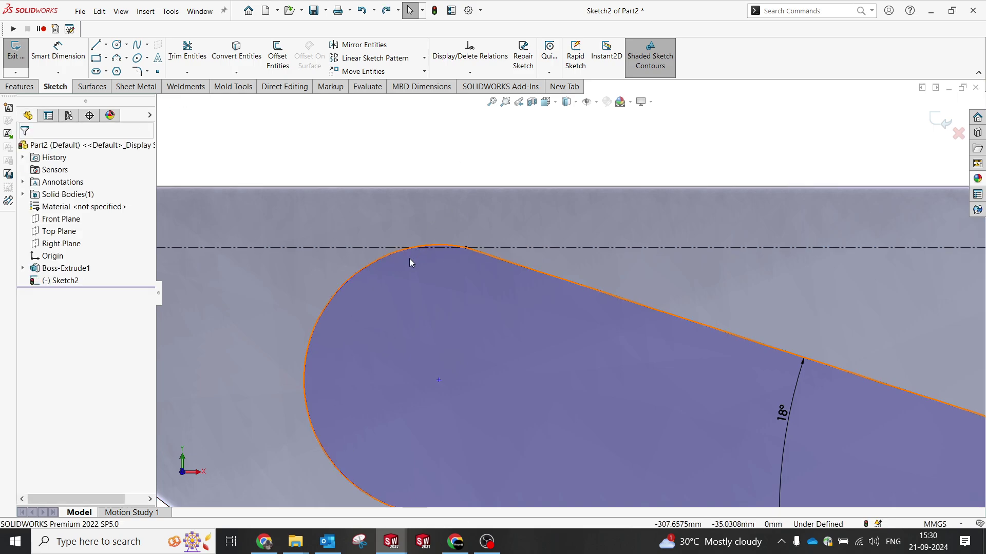
- Make the wedge's end arc tangent to its slanted line
left_click(397, 255)
left_click(478, 254, "ctrl")
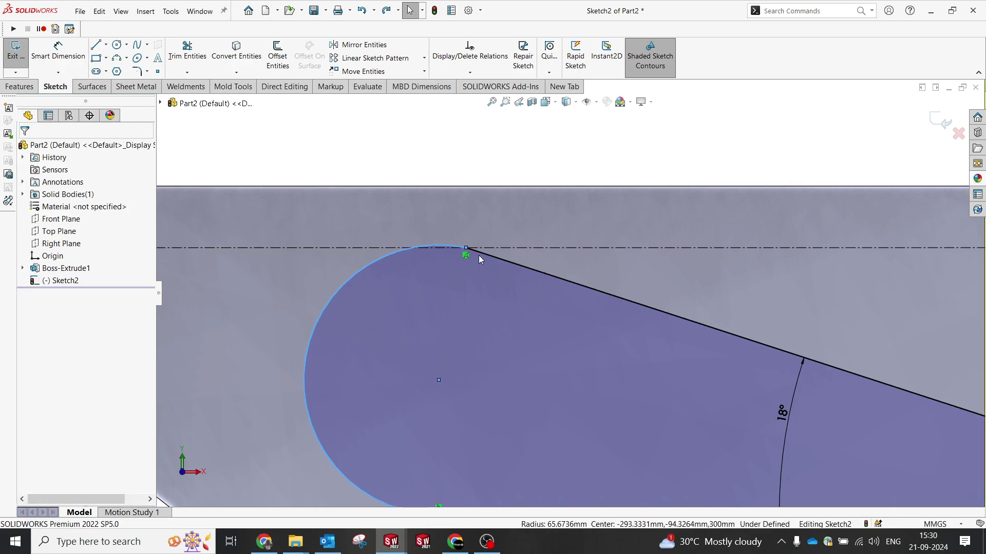
left_click(473, 178)
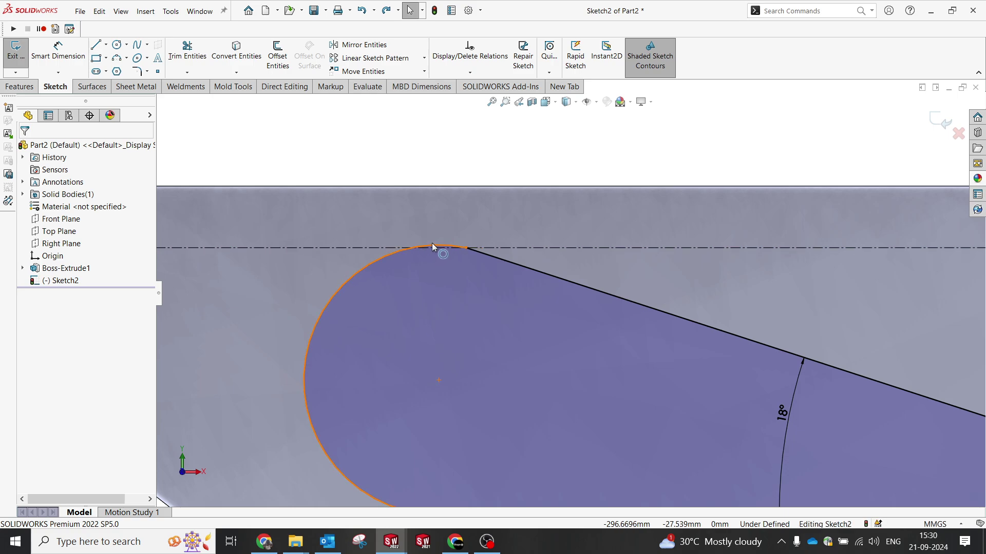
left_click(432, 243)
left_click(485, 255, "ctrl")
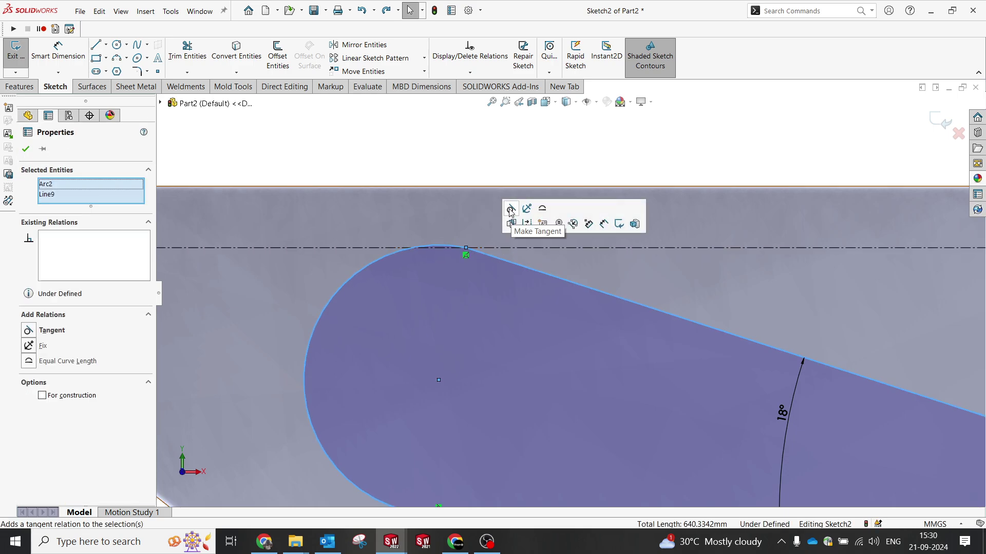
left_click(509, 210)
left_click(467, 137)
- Delete the coincident relation tying the arc's upper endpoint to the upper centerline, and make the arc tangent to that centerline
scroll(458, 202, "up", 10)
scroll(563, 314, "down", 4)
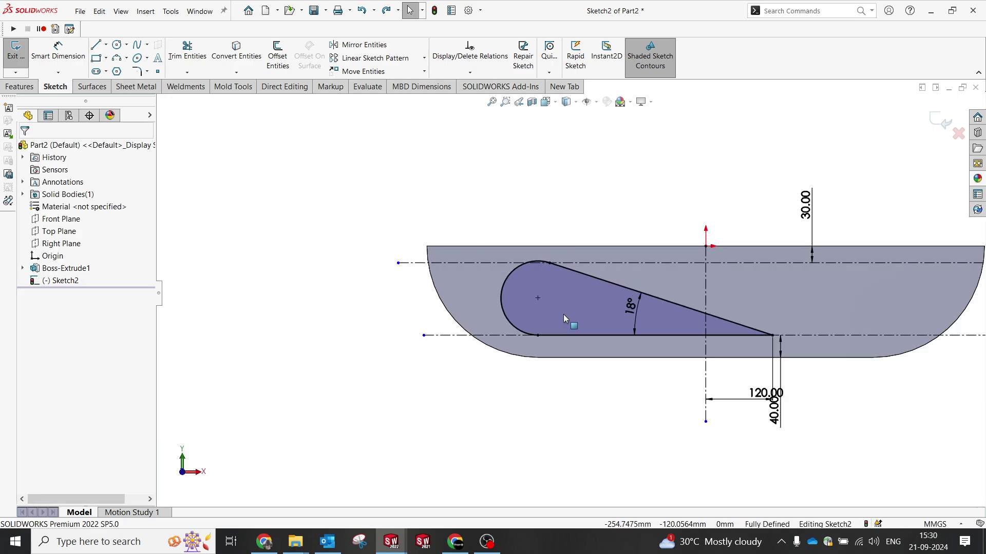
left_click(568, 260)
left_click(544, 260)
key("Delete")
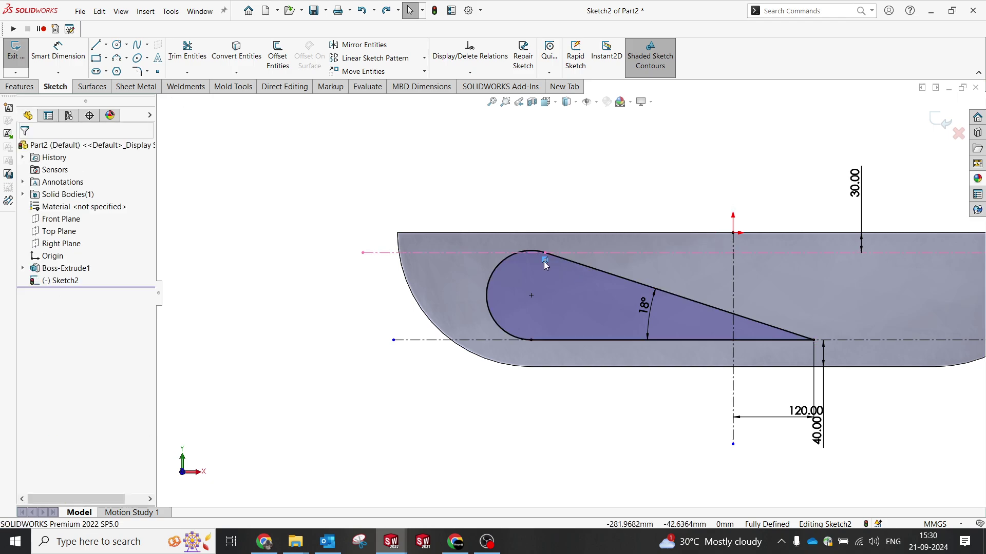
left_click(544, 261)
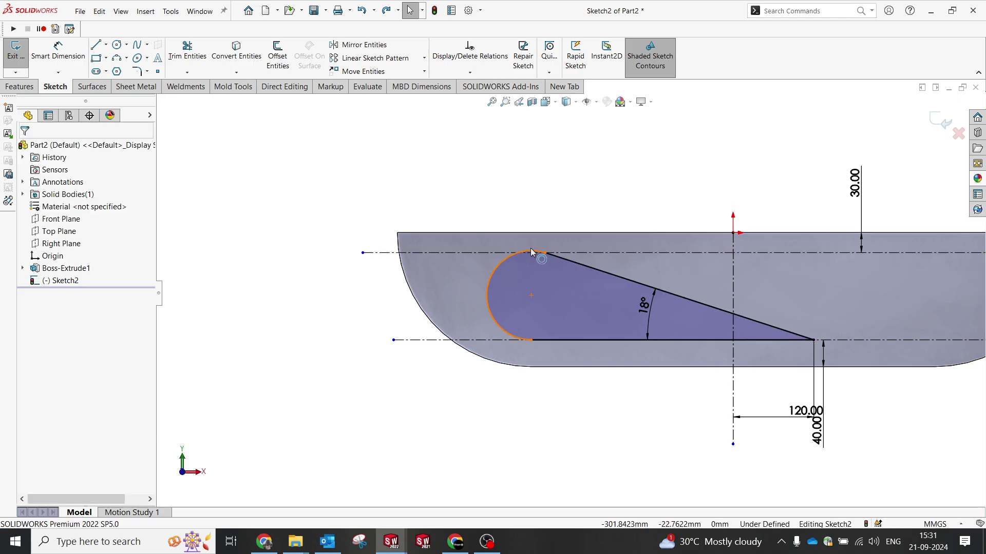
left_click(576, 253, "ctrl")
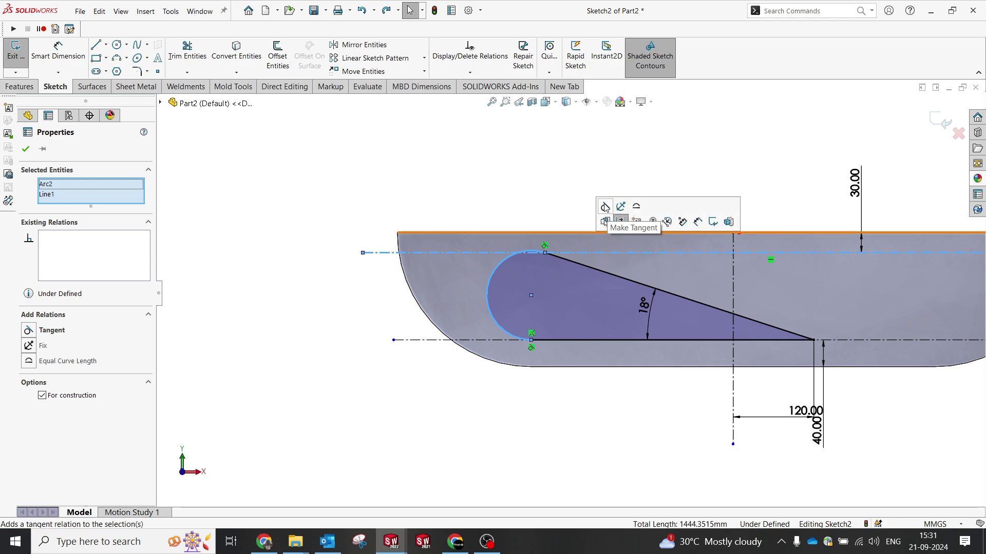
left_click(611, 208)
- Sketch an inverted second wedge right of the first, with a slanted line, a tangent arc and a horizontal line on the upper centerline
scroll(733, 326, "up", 3)
scroll(522, 287, "down", 5)
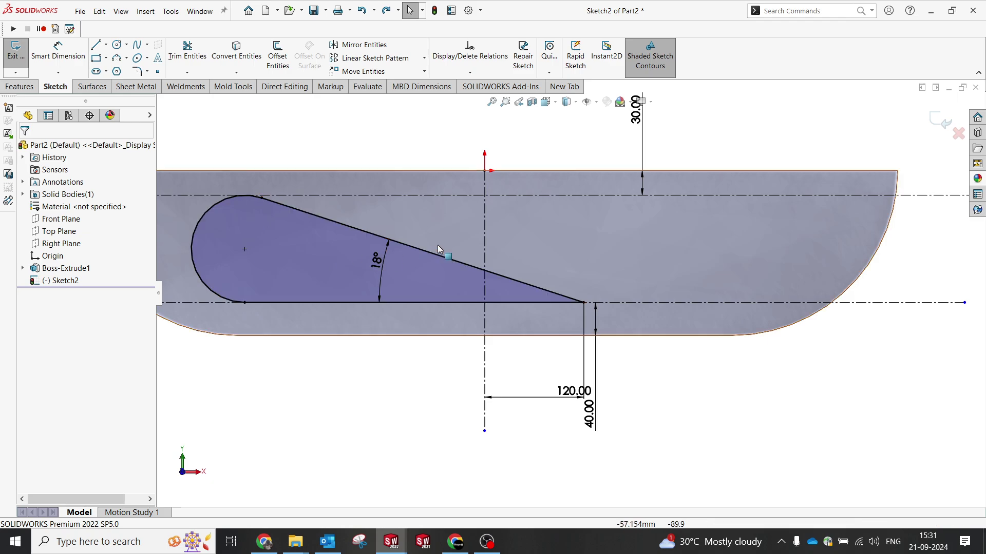
left_click(96, 46)
left_click(395, 195)
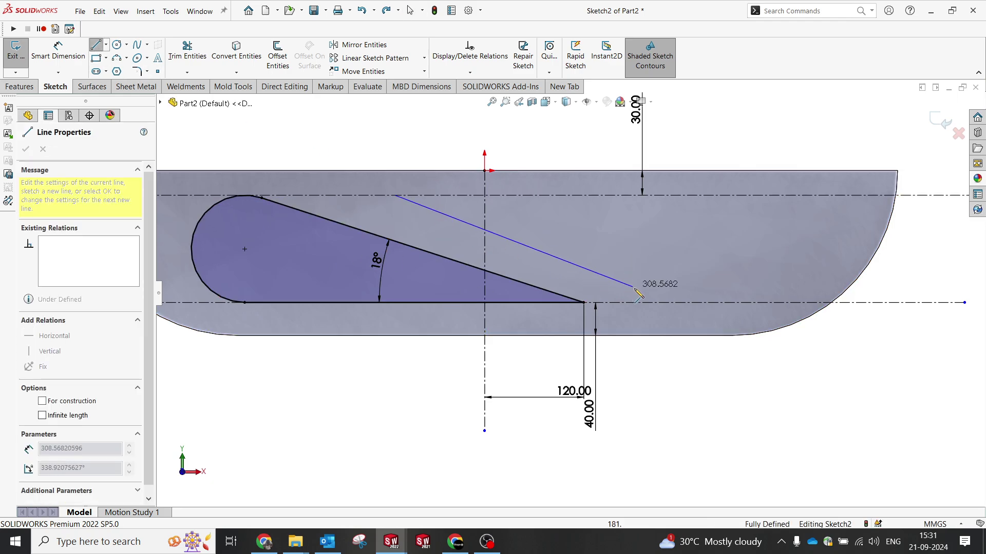
left_click(653, 303)
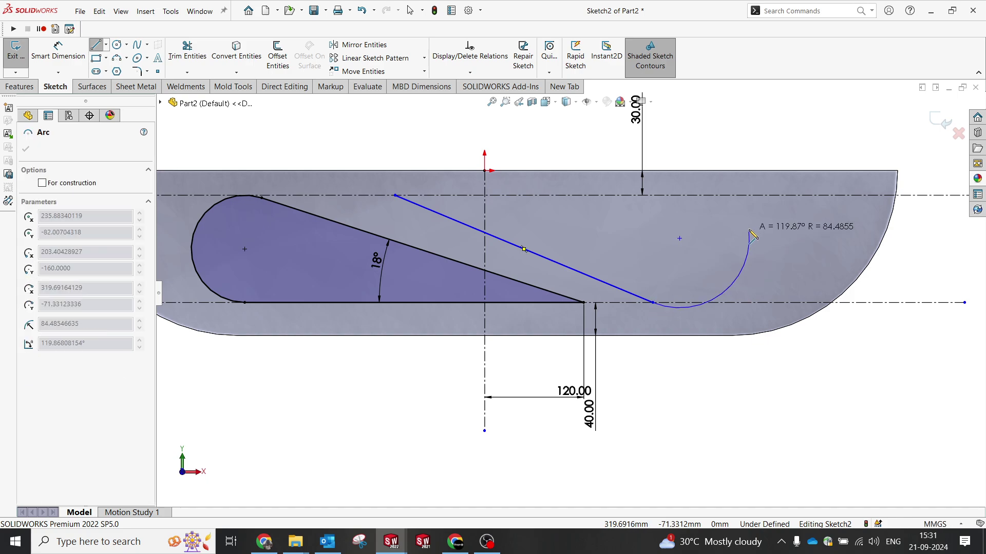
left_click(729, 196)
left_click(395, 195)
key("Escape")
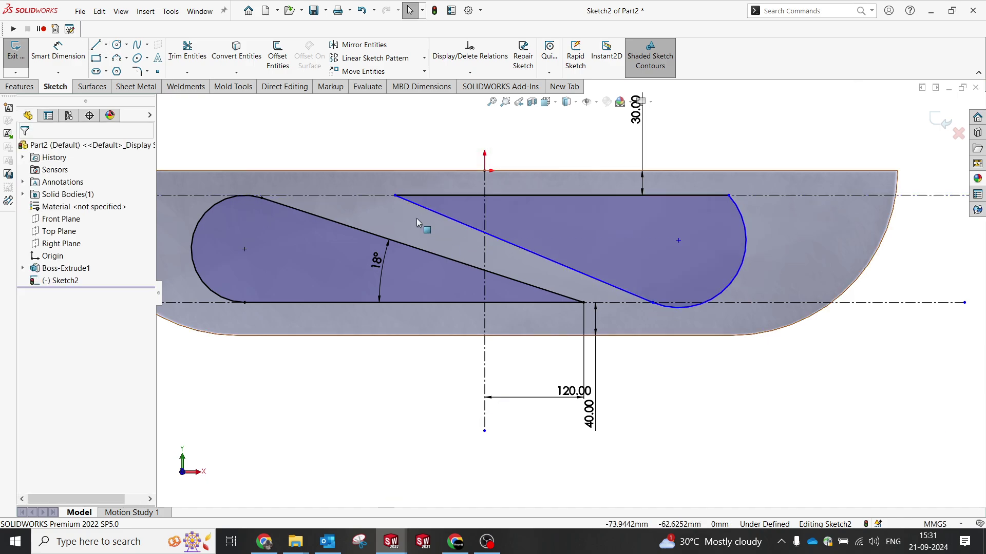
- Make the second wedge's slanted line parallel to the first wedge's slanted line
left_click(420, 249)
left_click(442, 215, "ctrl")
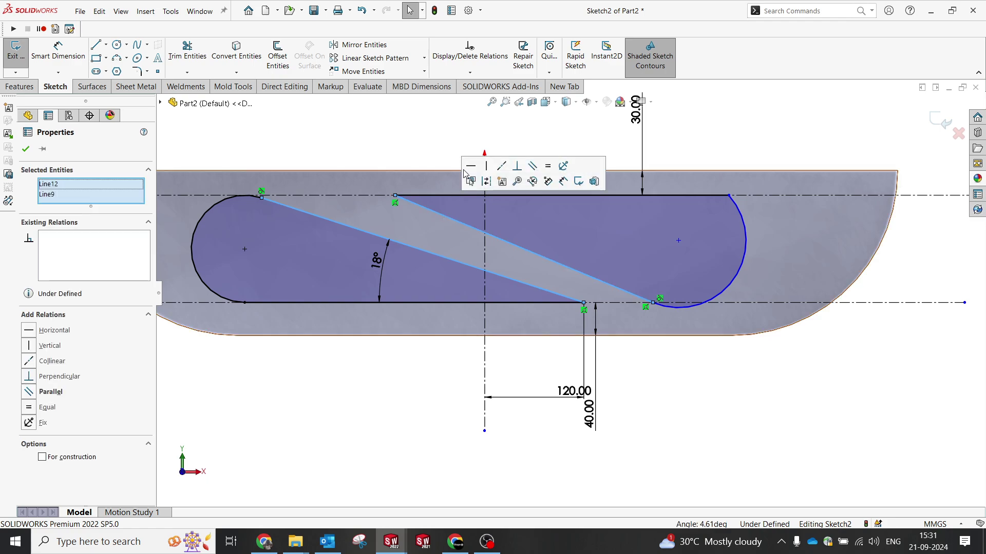
left_click(532, 165)
key("Escape")
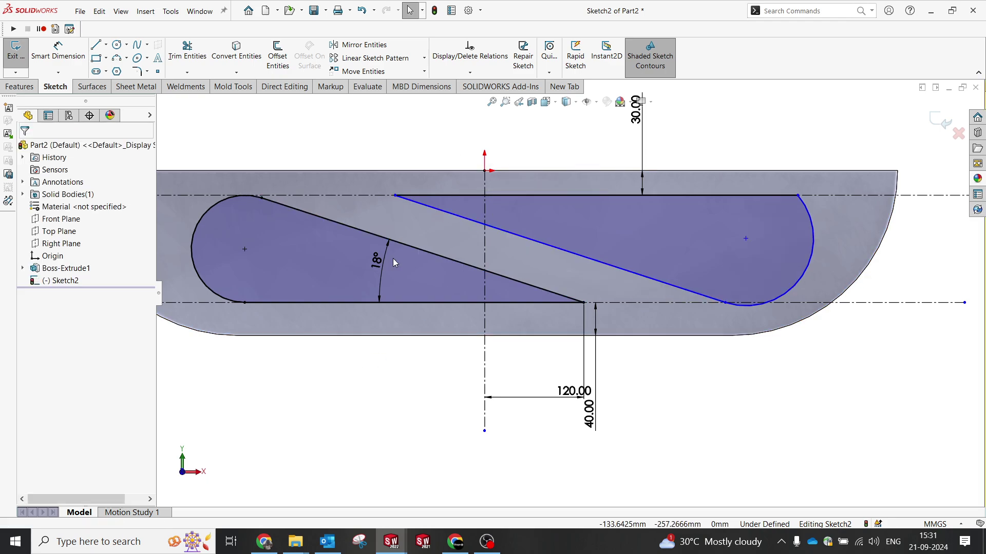
- Dimension the second wedge's sharp tip 120 mm from the vertical centerline
right_click_drag(393, 259, 408, 183)
left_click(395, 196)
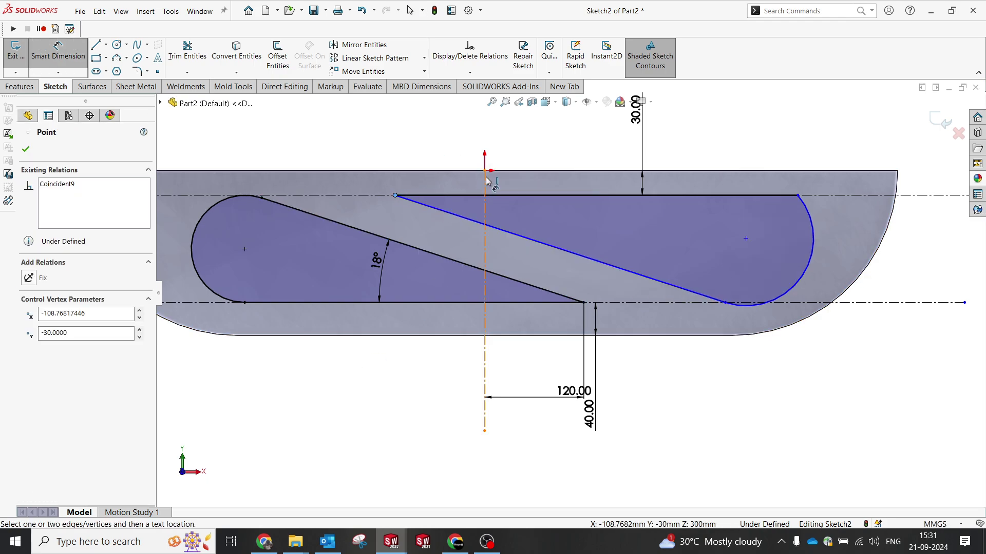
left_click(486, 181)
left_click(427, 119)
type("1")
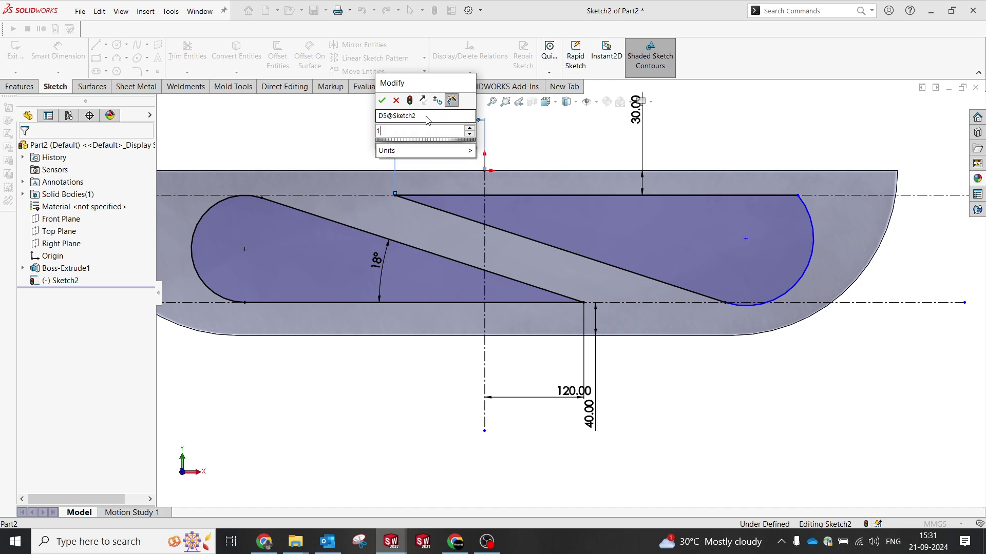
type("20")
key("Return")
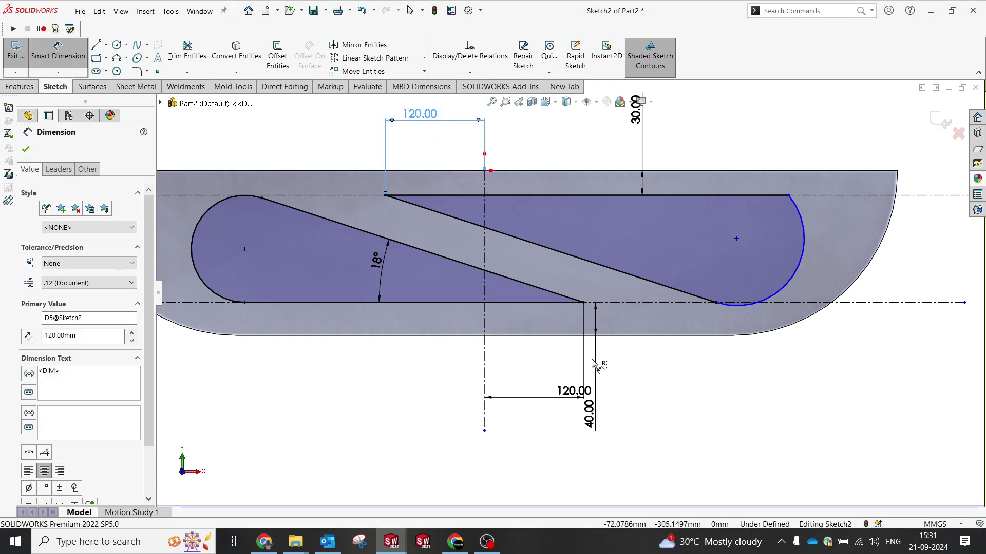
key("Escape")
- Try to make the second wedge's end arc tangent to the lower centerline, and undo the relation
left_click(733, 306)
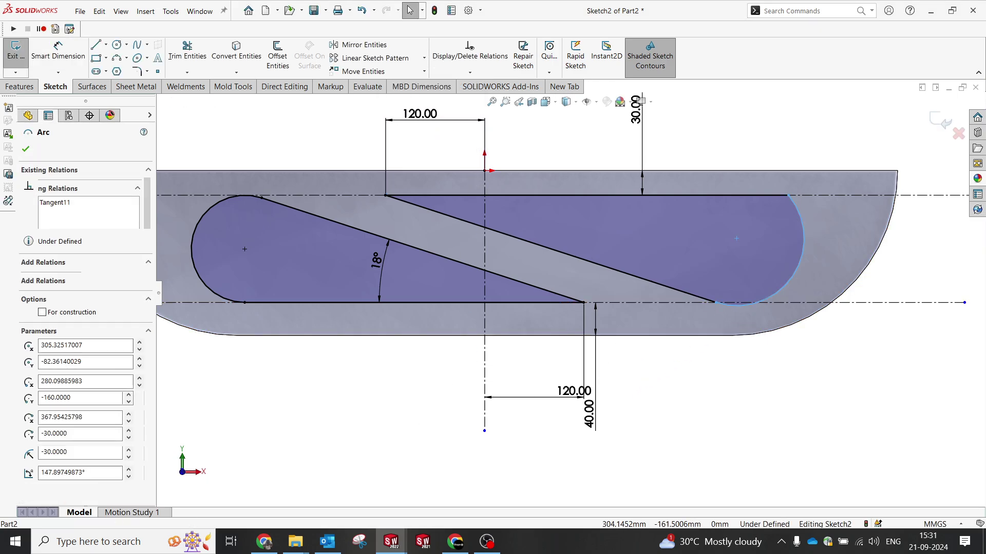
left_click(689, 302, "ctrl")
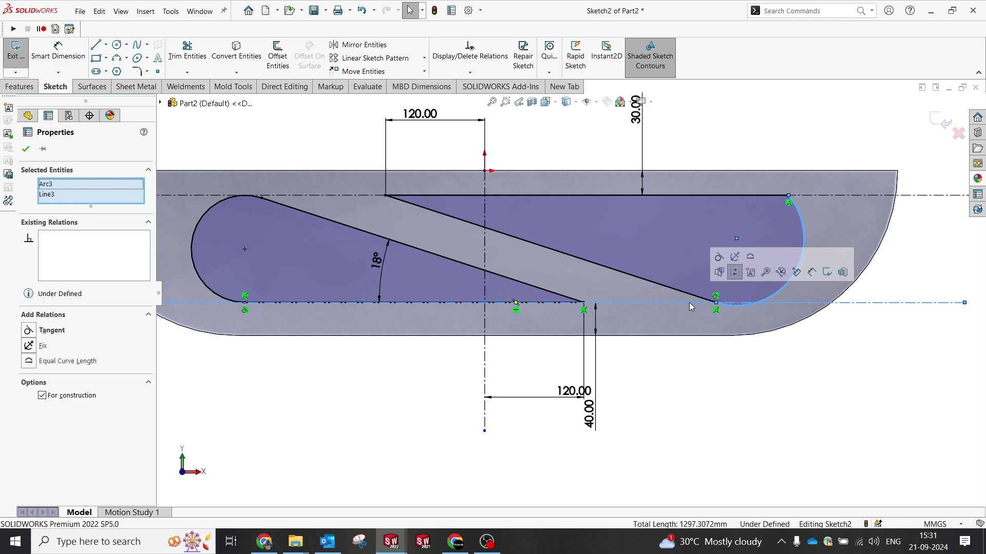
left_click(720, 258)
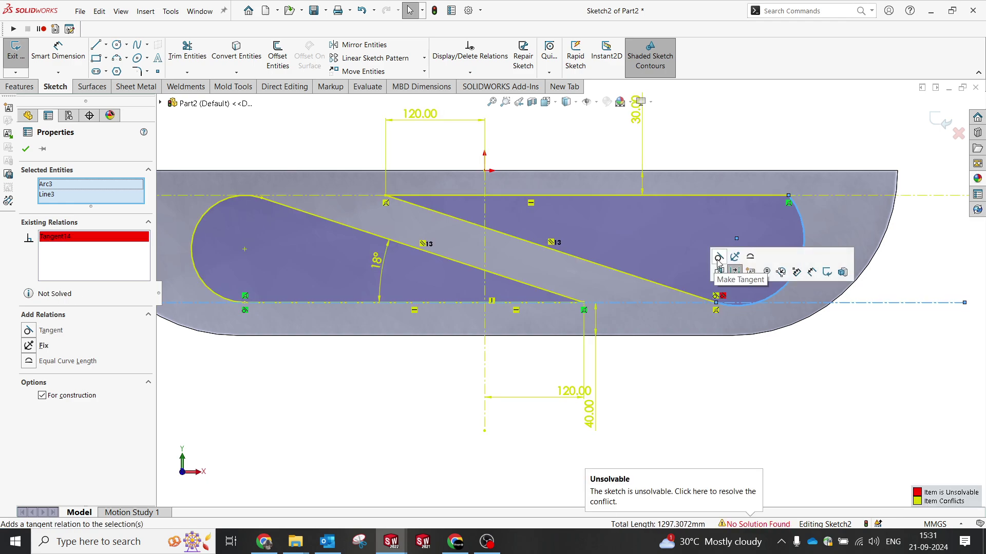
key("ctrl+z")
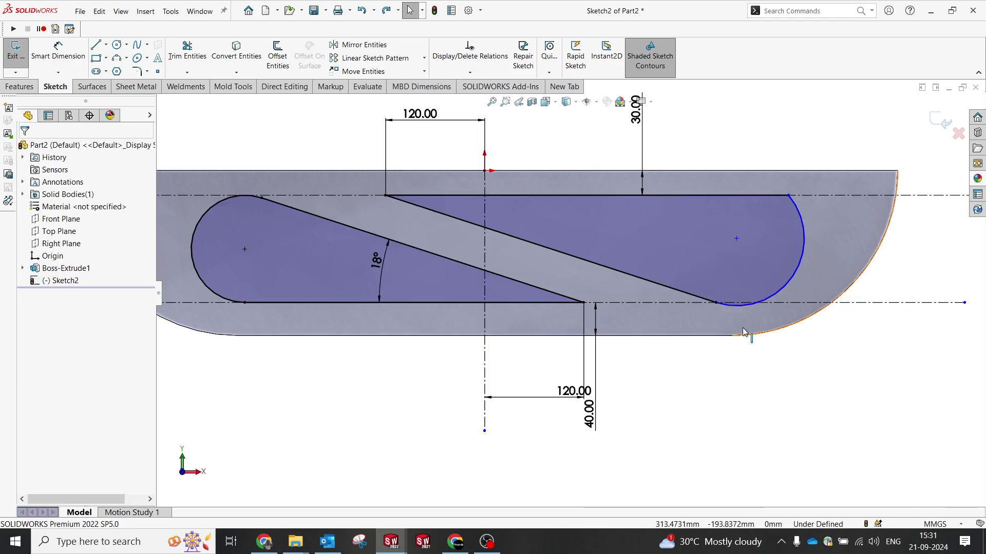
- Delete the coincident relation tying the second arc's lower endpoint to the lower centerline, and make the arc tangent to that centerline
left_click(716, 310)
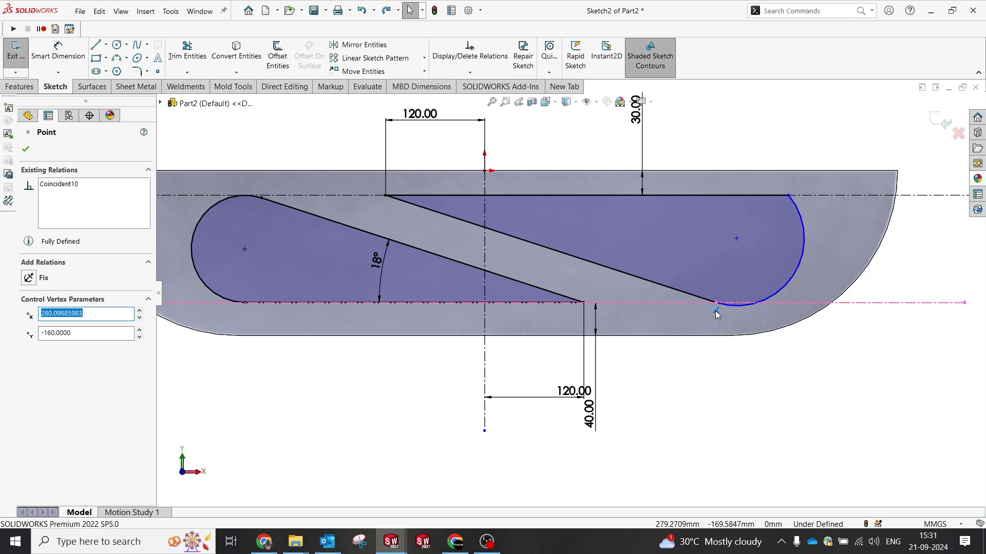
left_click(733, 305)
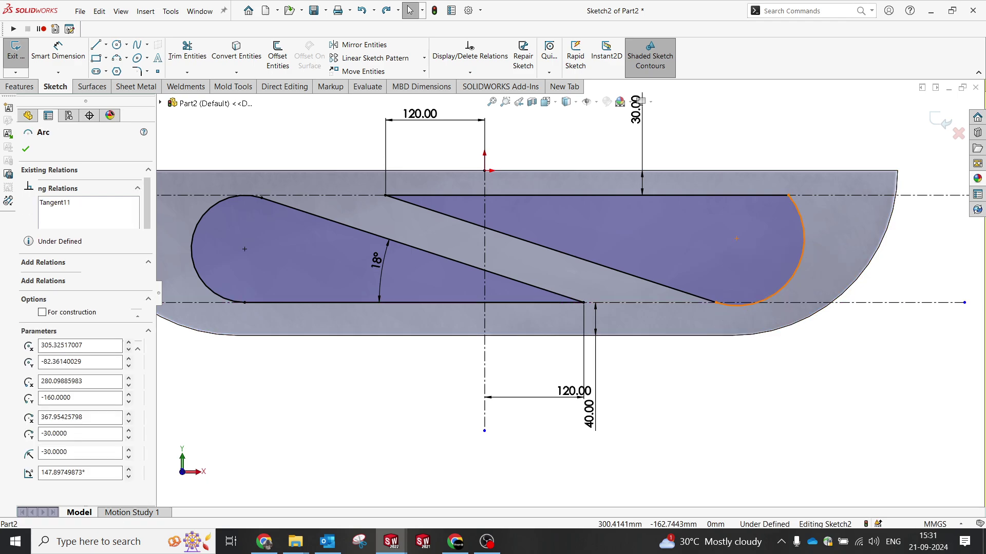
left_click(801, 302, "ctrl")
left_click(831, 258)
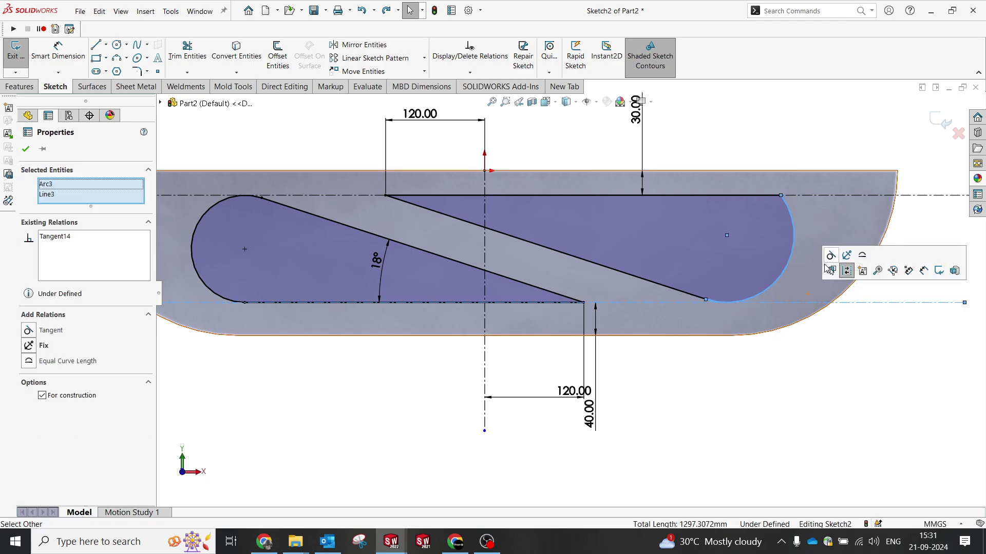
key("Escape")
- Make the second wedge's end arc tangent to its upper horizontal line
left_click(785, 267)
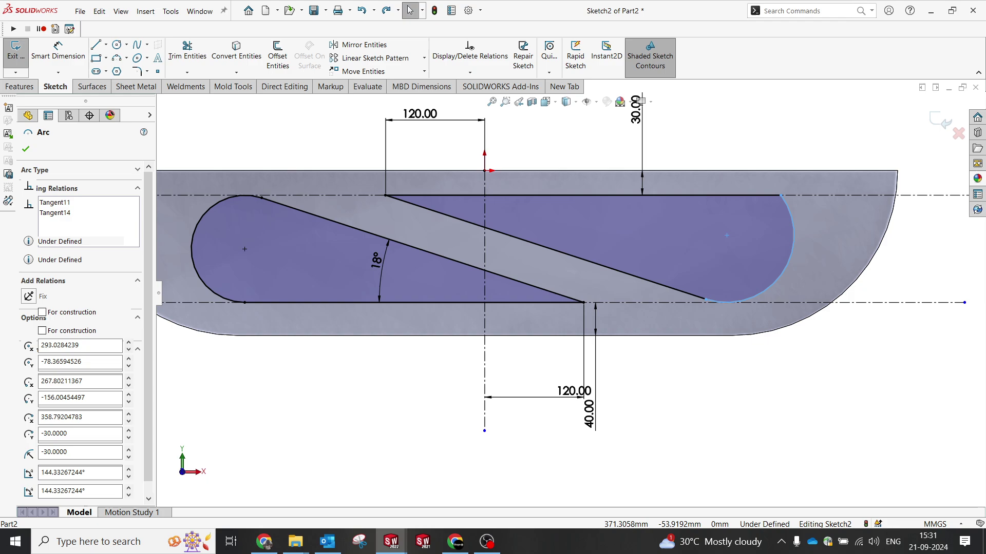
left_click(770, 198, "ctrl")
left_click(797, 150)
left_click(827, 131)
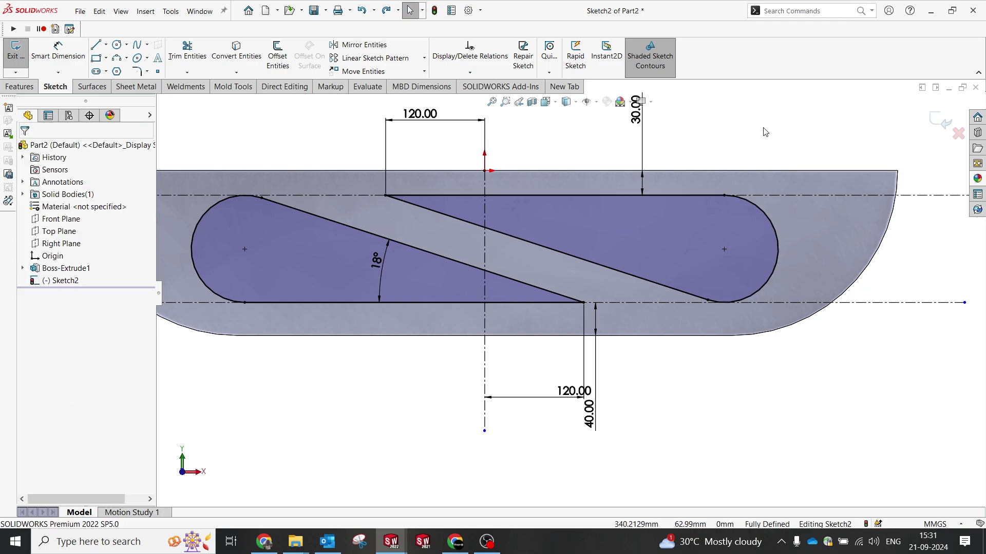
- Finish the sketch and cut both wedge-shaped openings all the way through the block with Extruded Cut
scroll(521, 251, "up", 4)
scroll(486, 246, "down", 3)
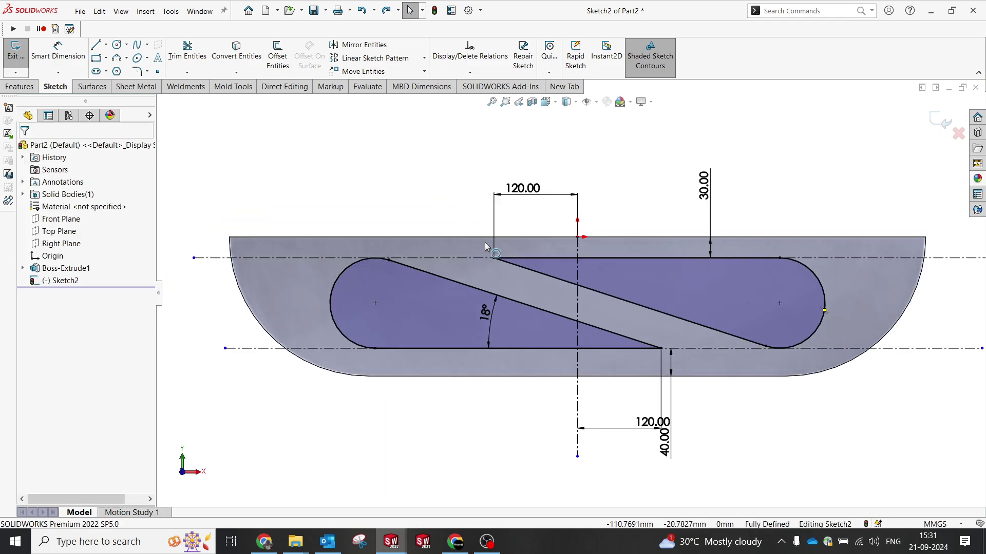
middle_click_drag(560, 269, 583, 287)
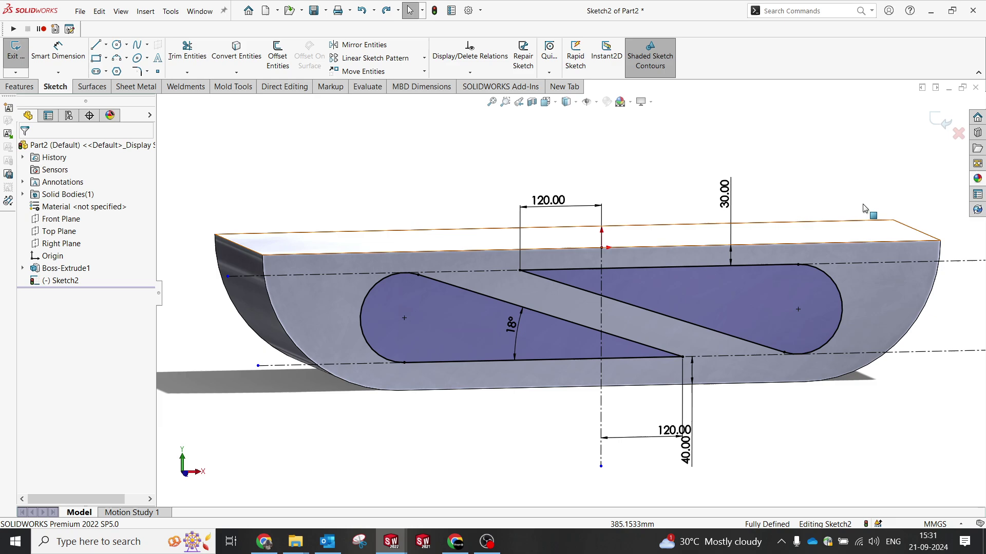
left_click(937, 123)
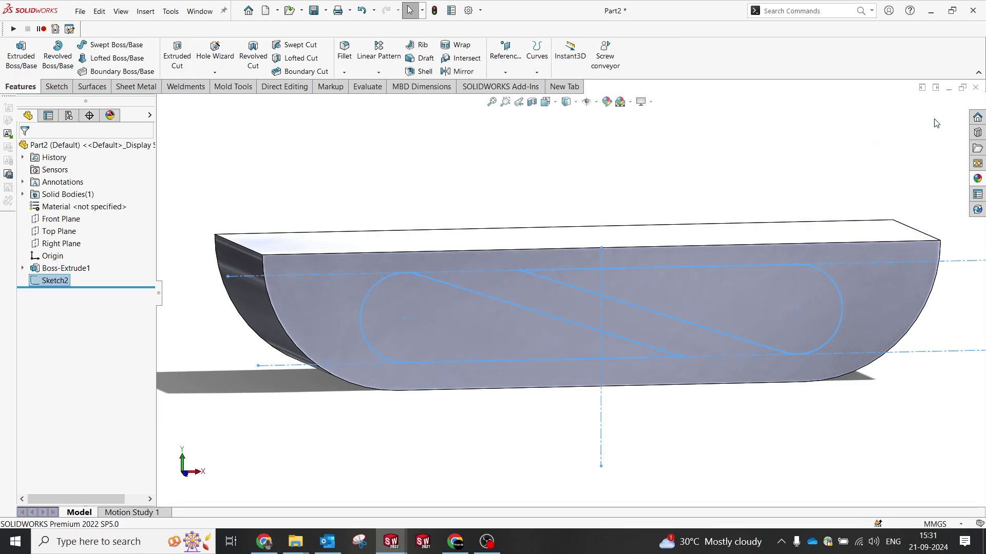
left_click(172, 63)
left_click(85, 220)
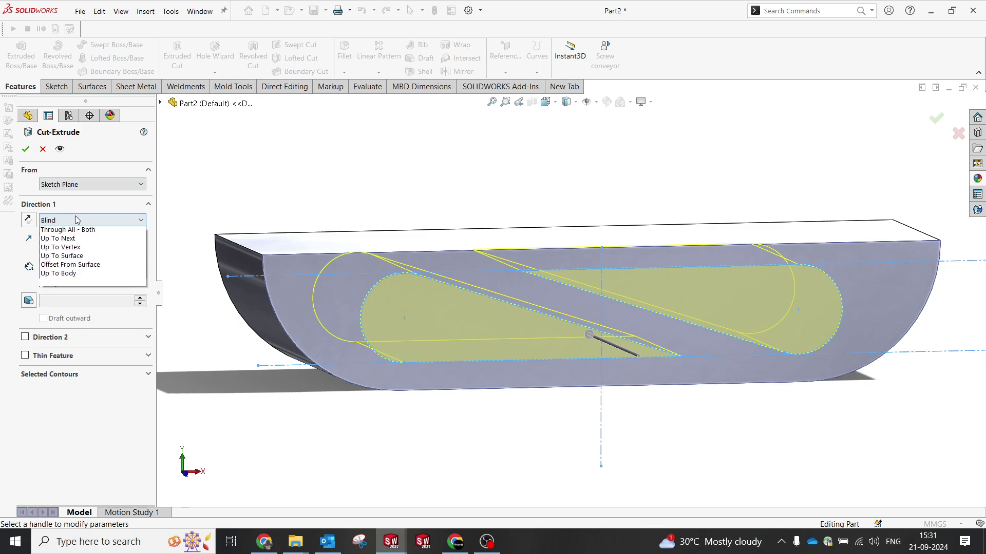
left_click(83, 240)
left_click(26, 148)
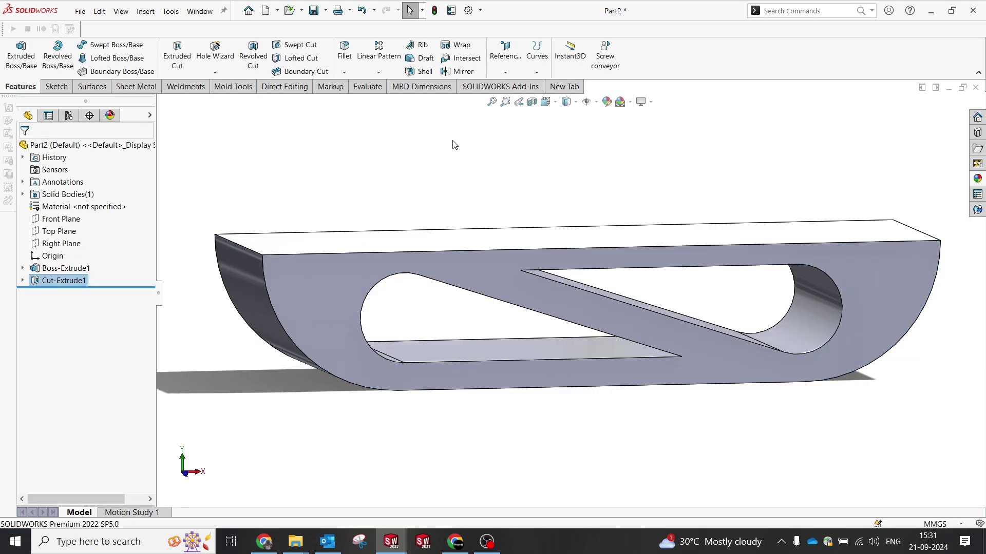
- Fillet the block's front and back curved outer edges with a 30 mm radius
middle_click_drag(460, 172, 479, 135)
left_click(468, 150)
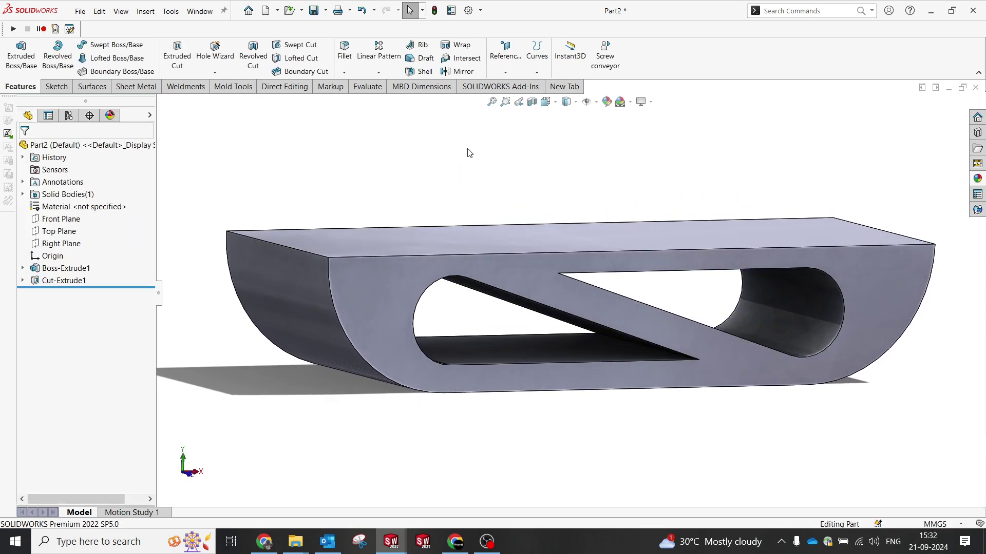
left_click(344, 49)
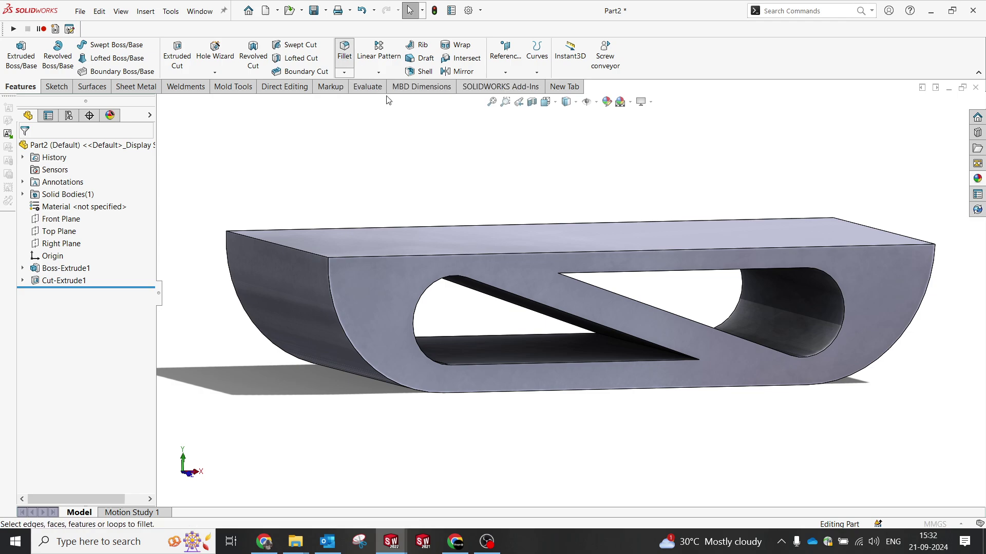
left_click(328, 277)
left_click(226, 254)
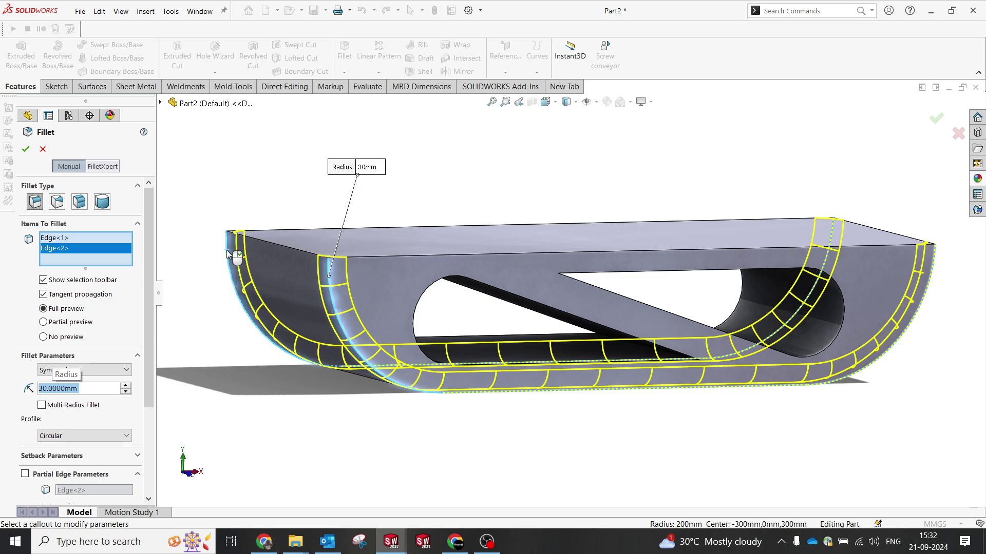
key("Return")
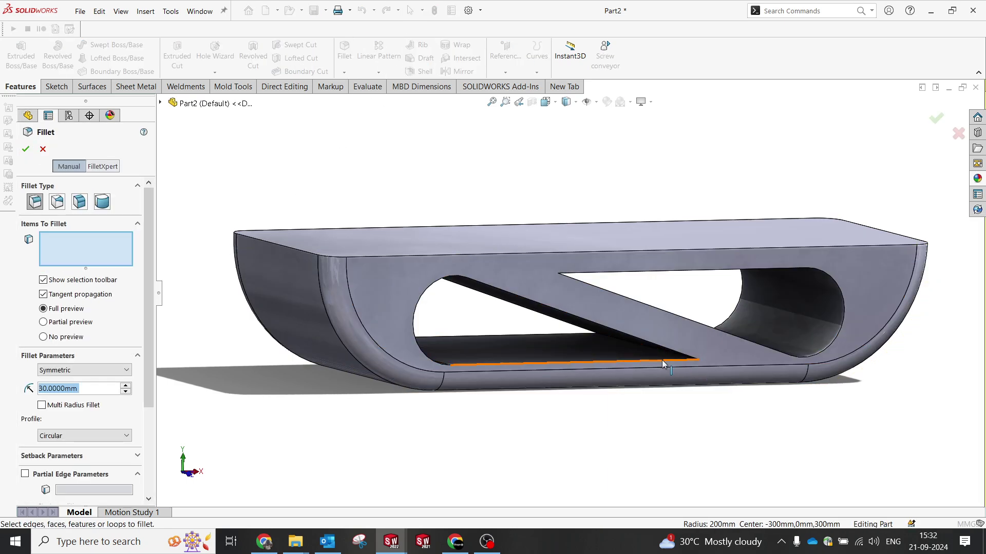
middle_click_drag(662, 362, 678, 348)
scroll(655, 362, "down", 3)
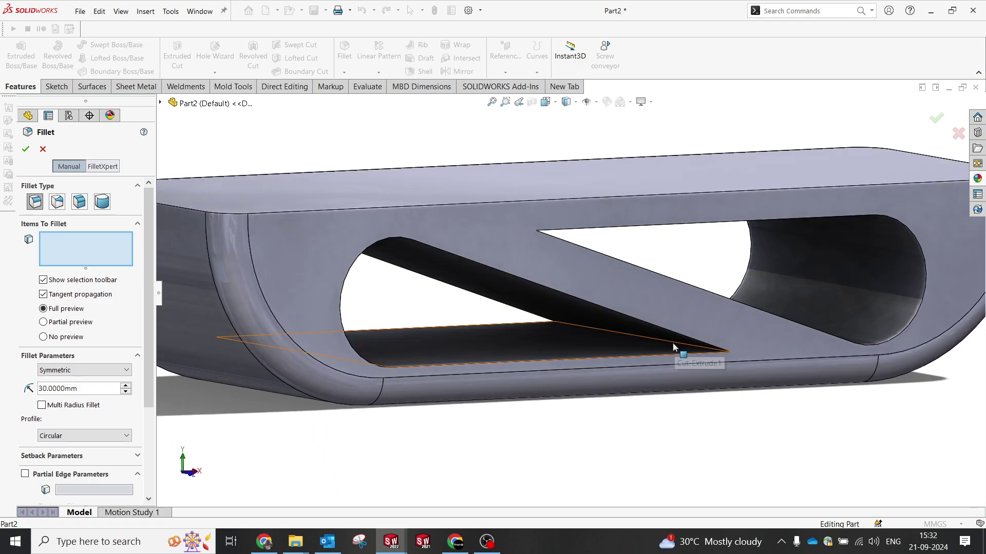
left_click(675, 348)
scroll(676, 348, "down", 4)
left_click(666, 338)
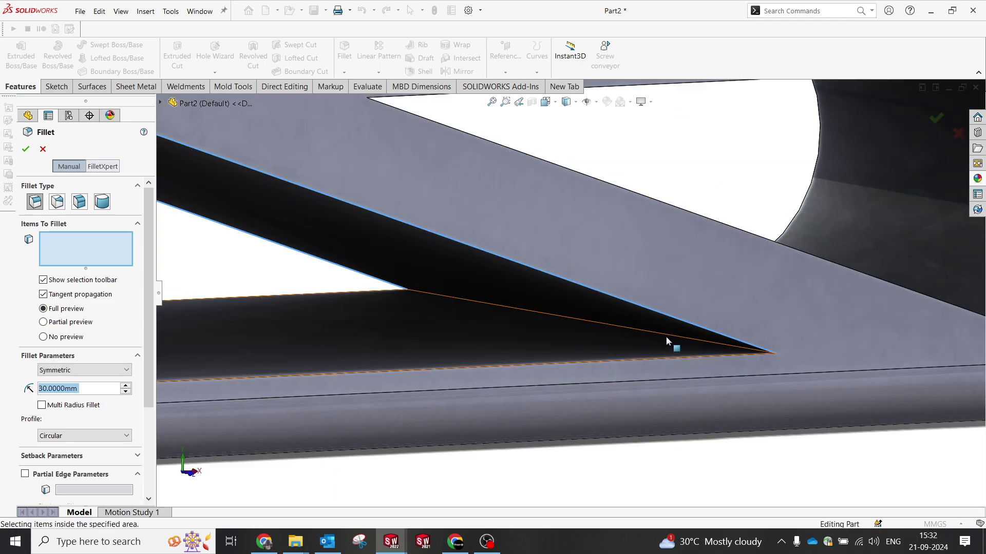
scroll(666, 336, "down", 2)
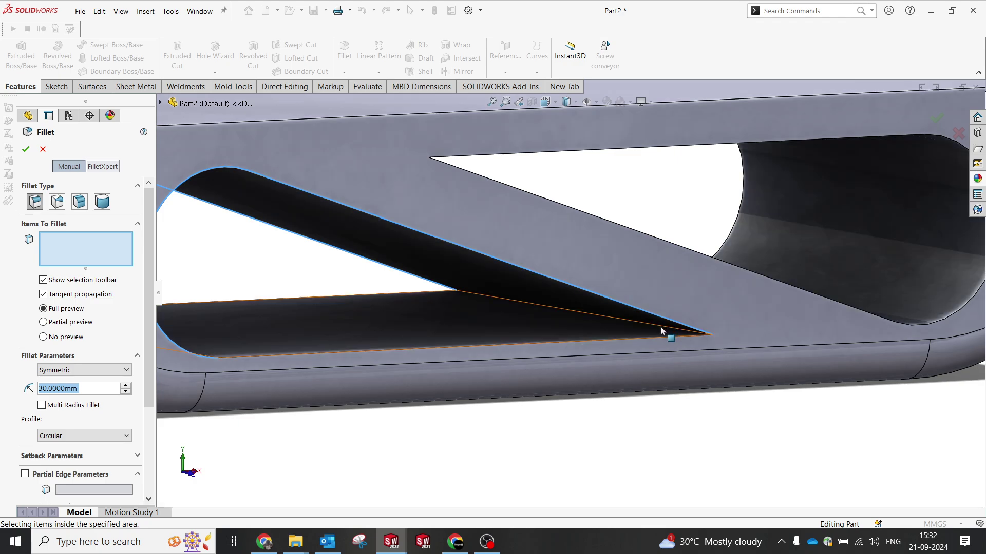
left_click(660, 332)
left_click(652, 336)
middle_click_drag(645, 337, 474, 300)
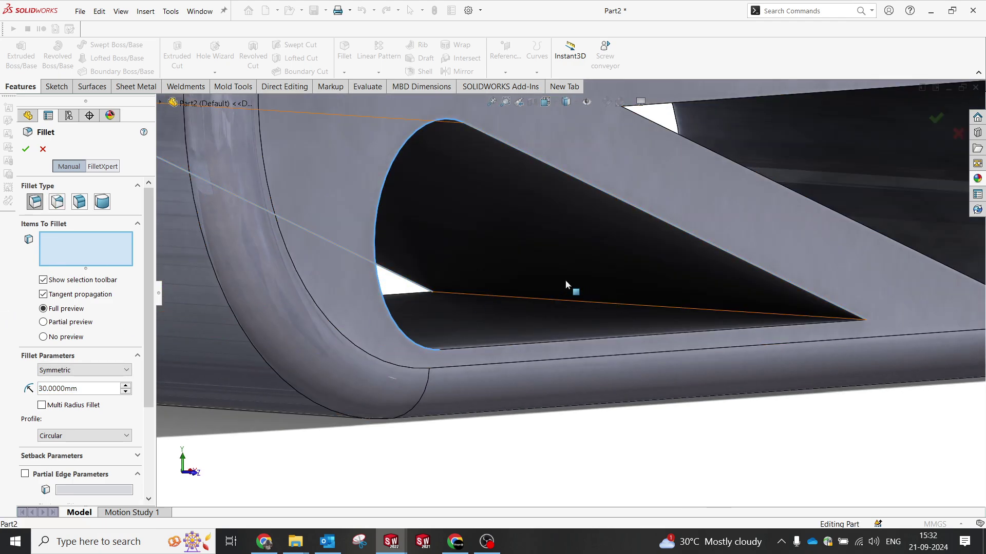
middle_click_drag(565, 284, 550, 300)
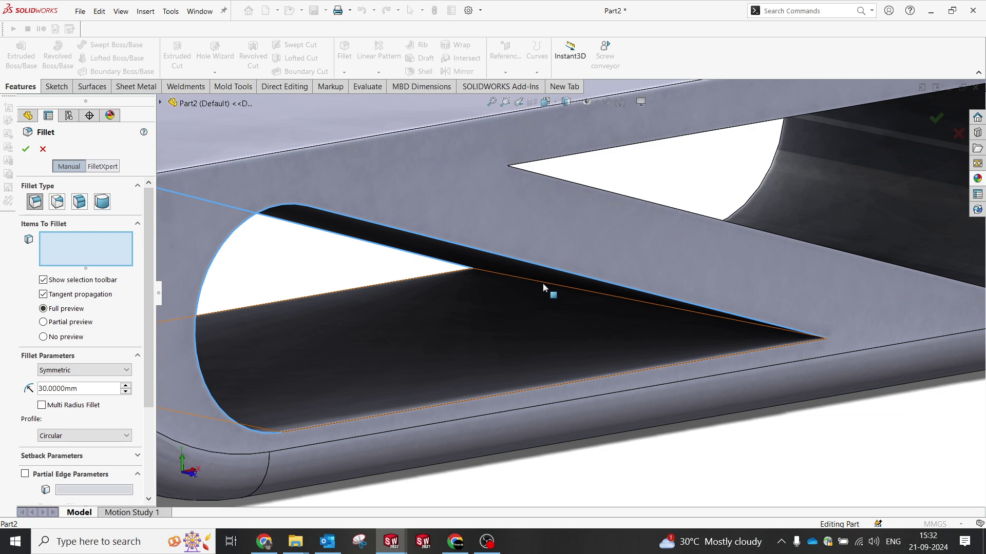
left_click(541, 282)
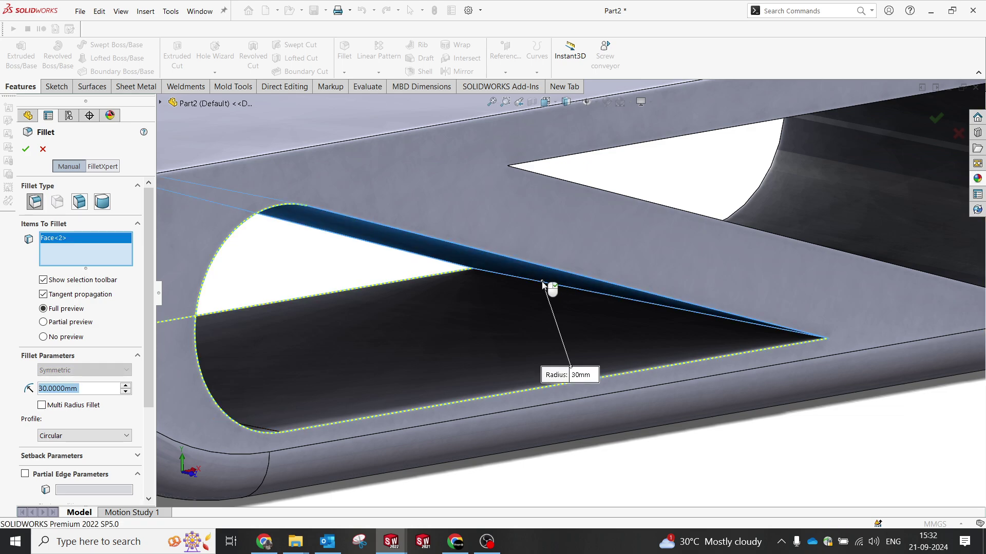
left_click(543, 282)
left_click(543, 283)
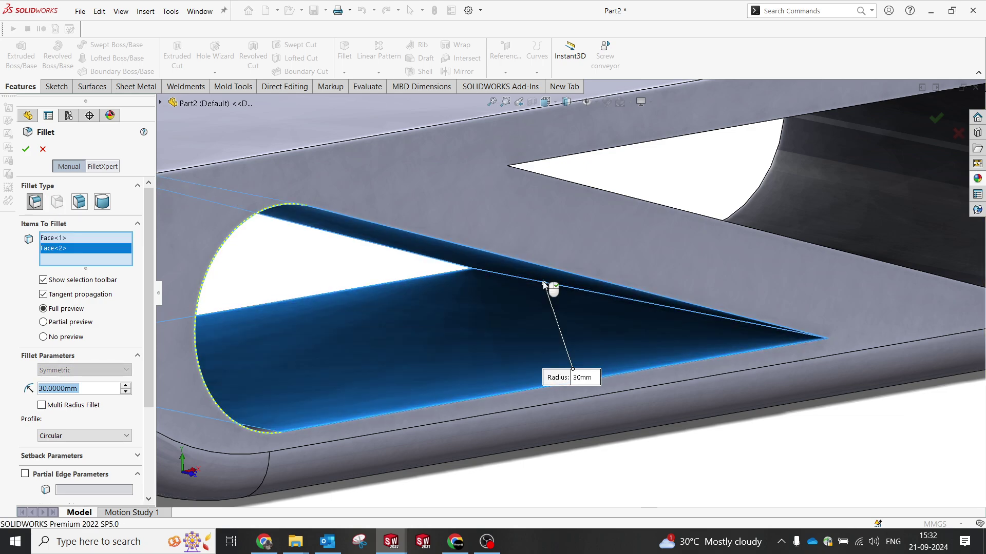
left_click(542, 296)
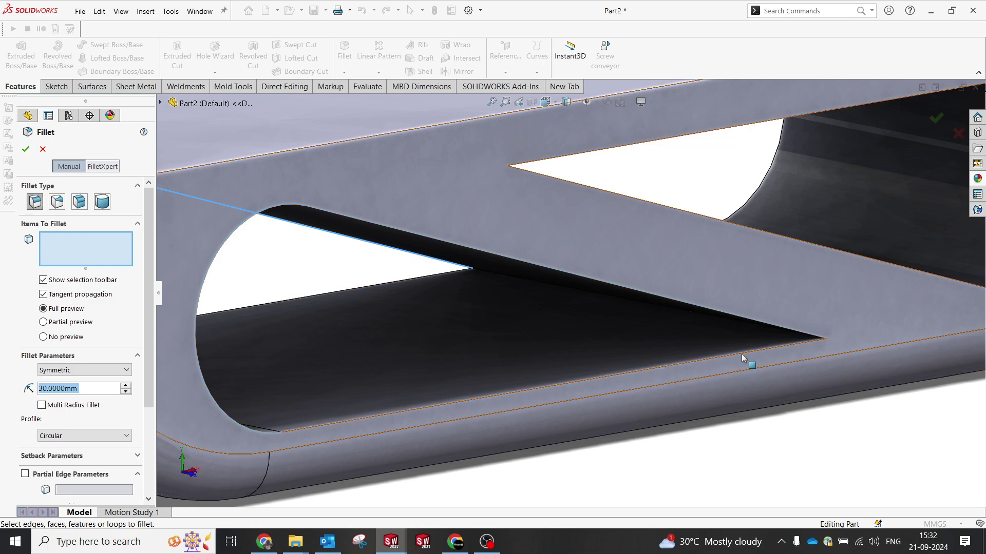
- Fillet the sharp inner corner edges at the pointed ends of both wedge openings with a 15 mm radius
middle_click_drag(741, 354, 764, 332)
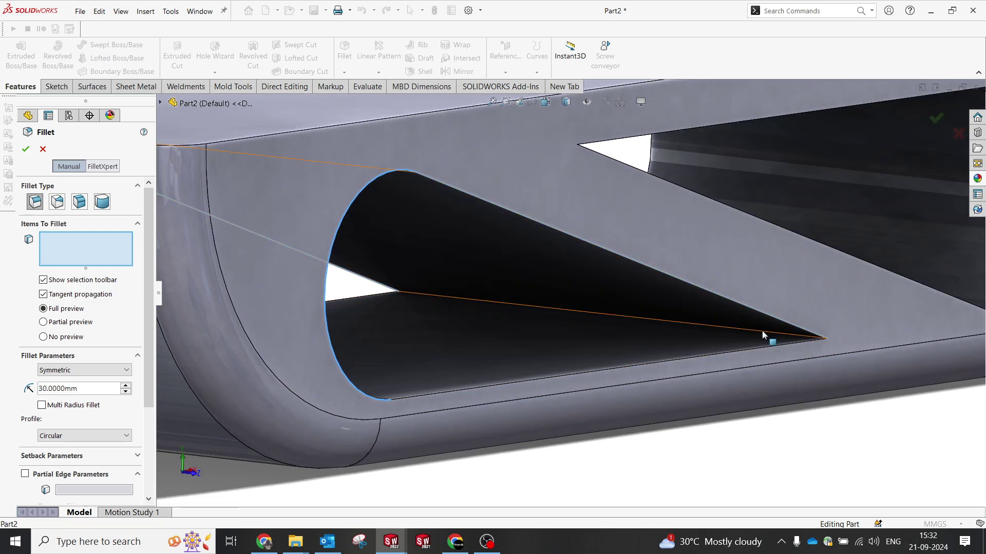
left_click(762, 331)
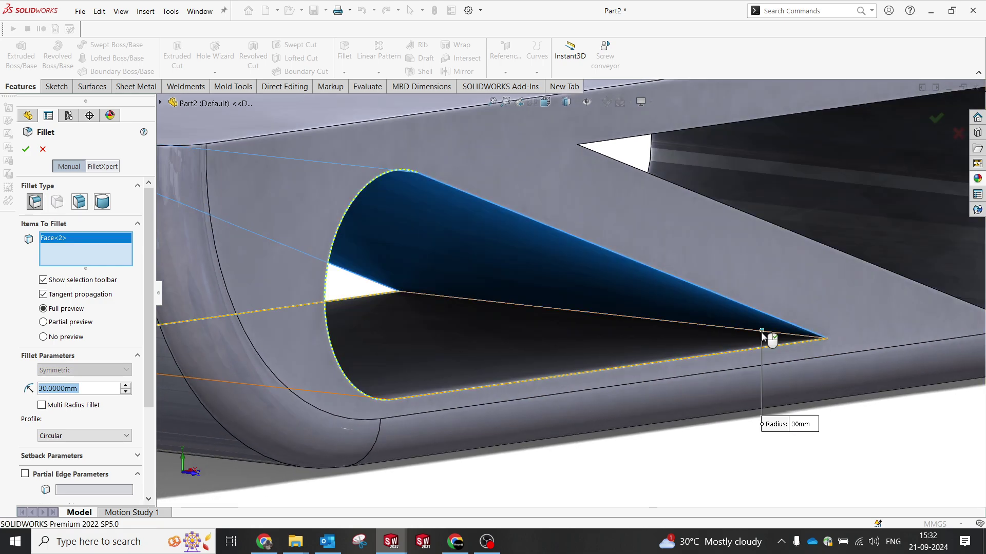
left_click(765, 330)
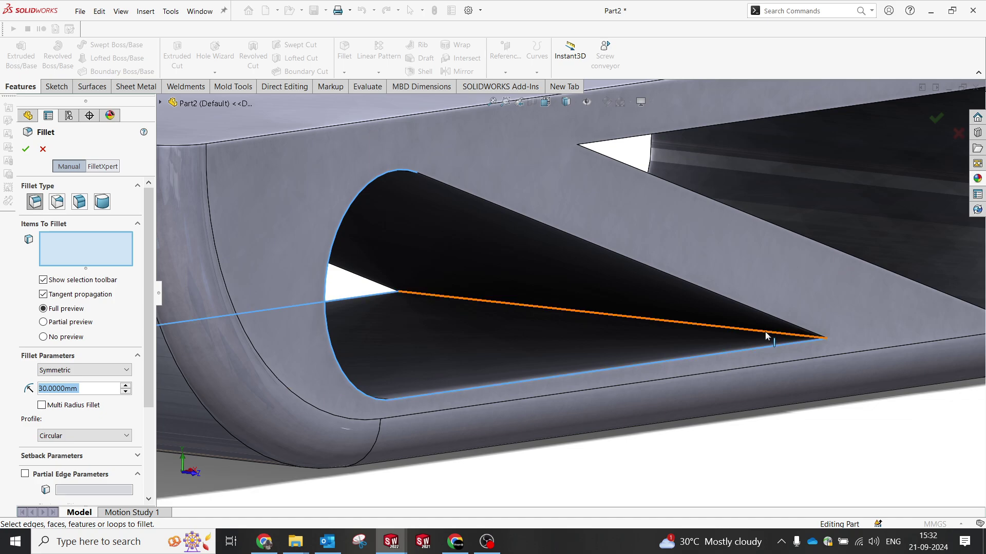
left_click(764, 332)
middle_click_drag(759, 339, 457, 219)
scroll(657, 358, "up", 5)
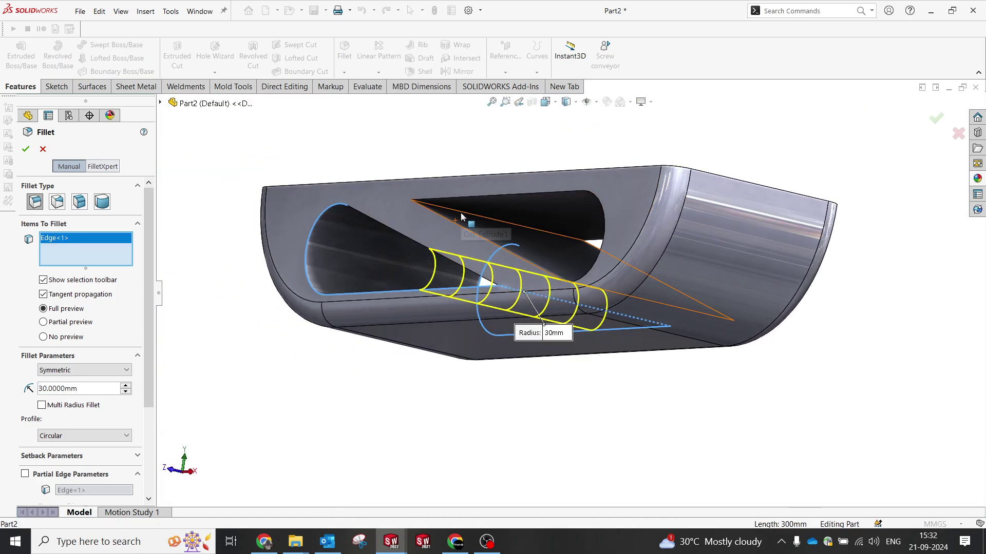
left_click(650, 101)
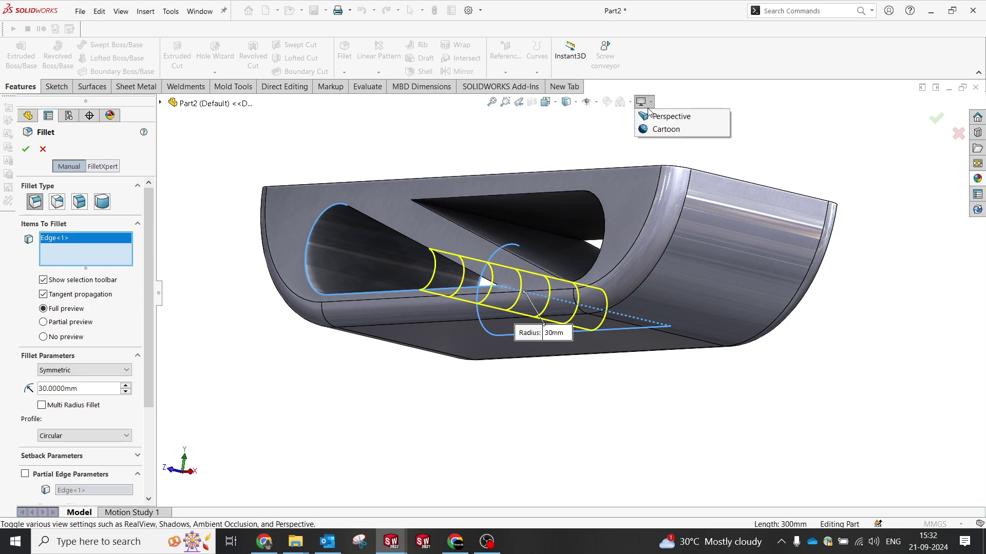
left_click(470, 217)
type("0")
key("Return")
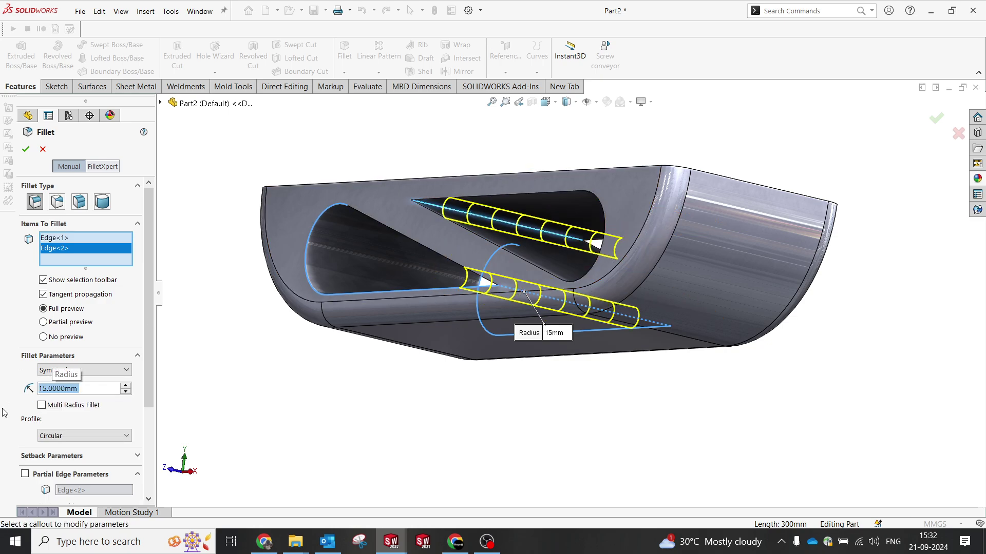
key("Return")
mouse_move(567, 341)
middle_mouse_down()
mouse_move(580, 330)
mouse_move(577, 354)
middle_mouse_up()
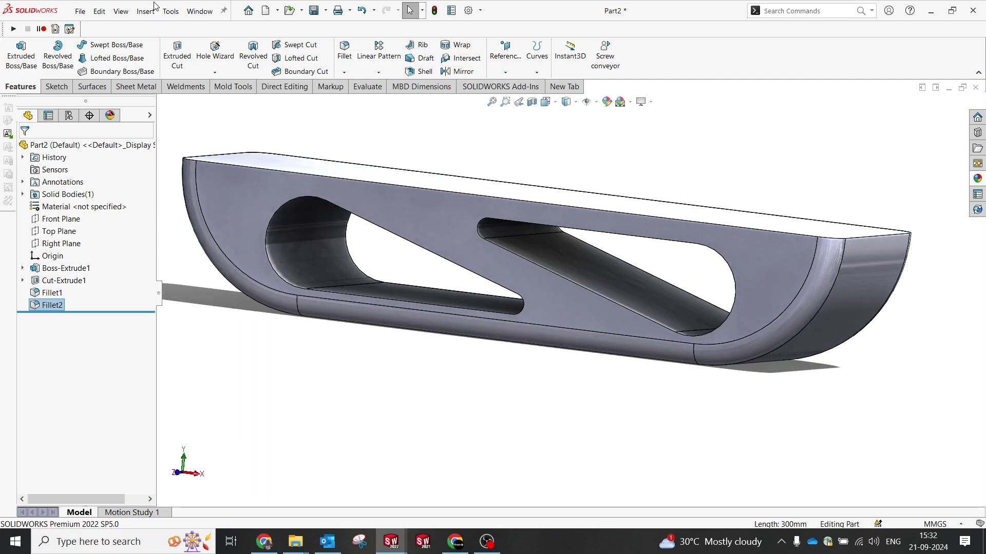
right_click(719, 65)
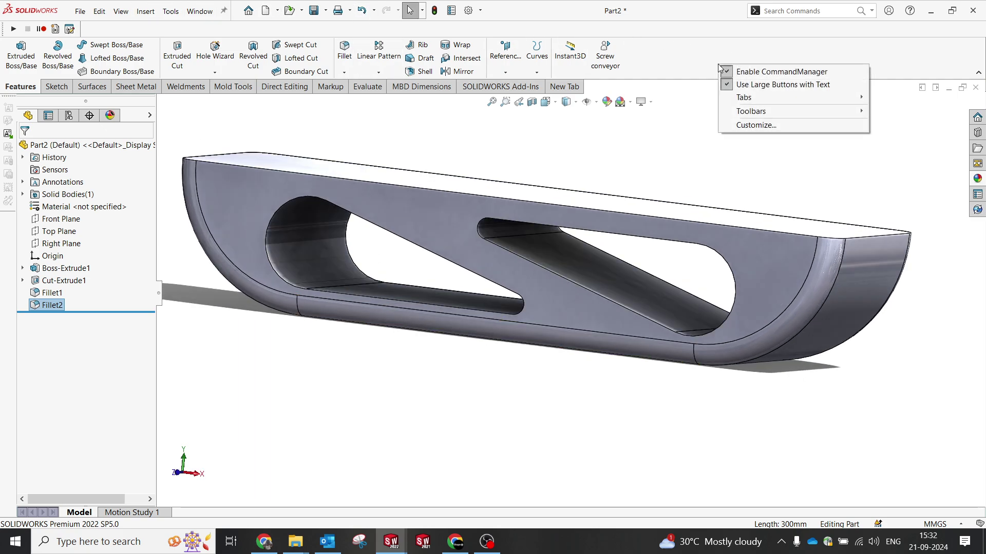
mouse_move(750, 111)
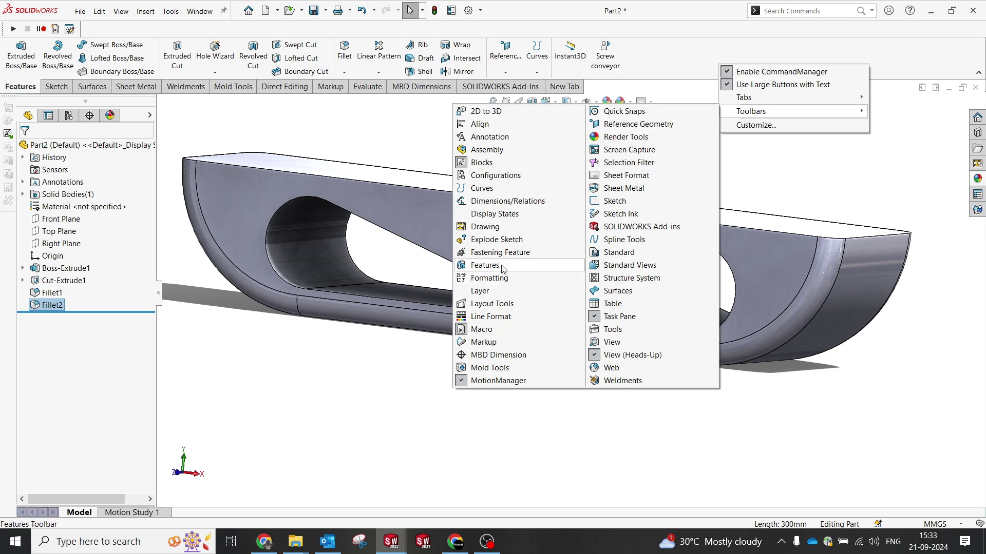
left_click(337, 429)
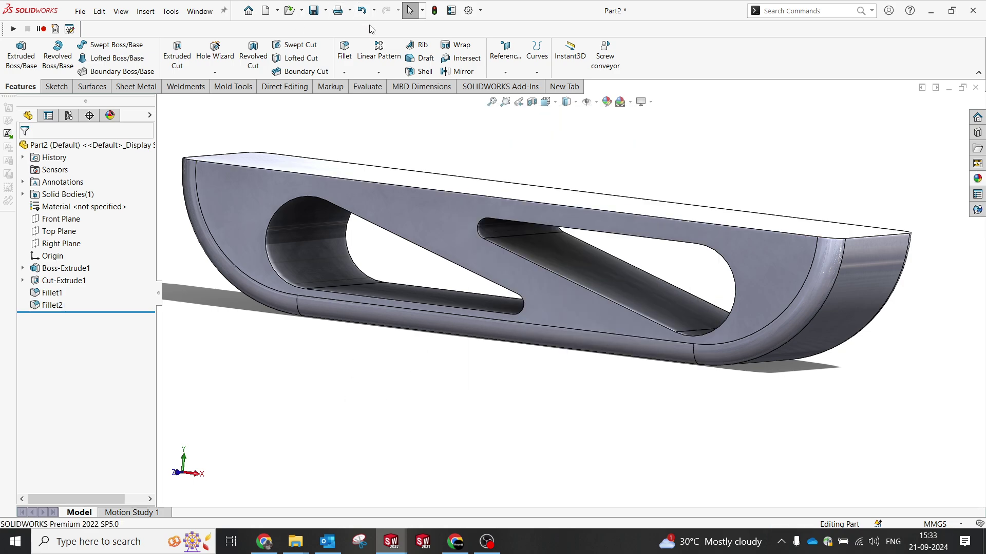
- Fillet the rim edges of both wedge openings on the front and back faces with a 20 mm radius
left_click(282, 209)
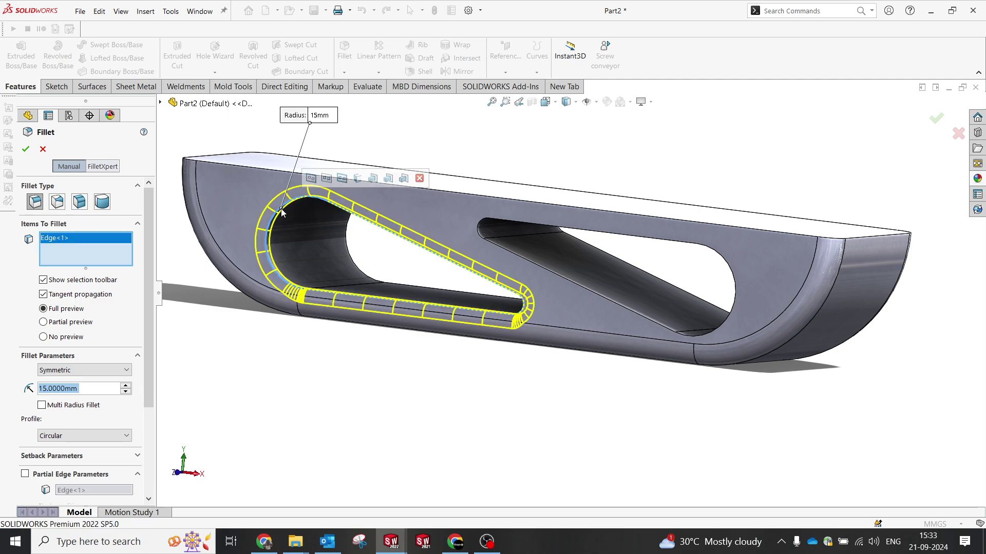
left_click(487, 222)
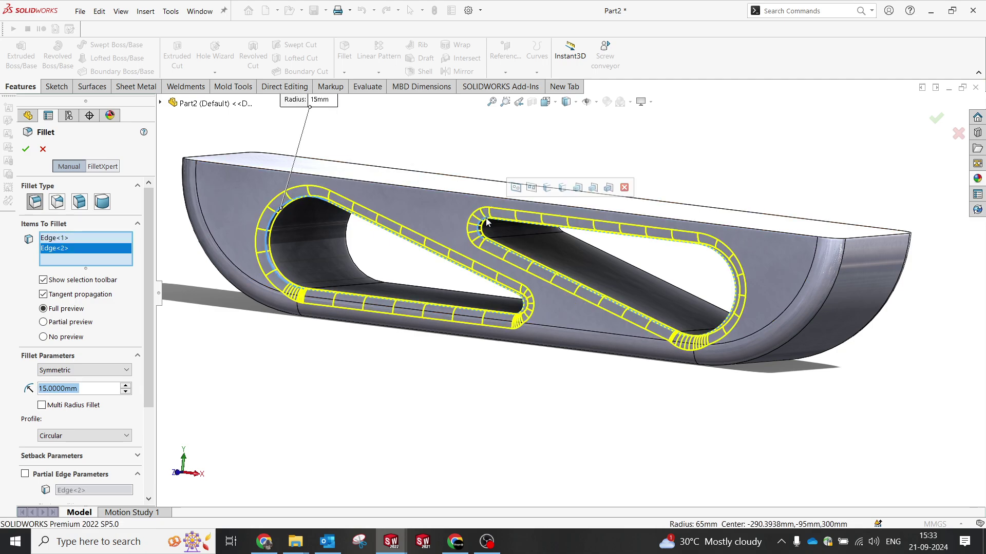
type("20")
key("Return")
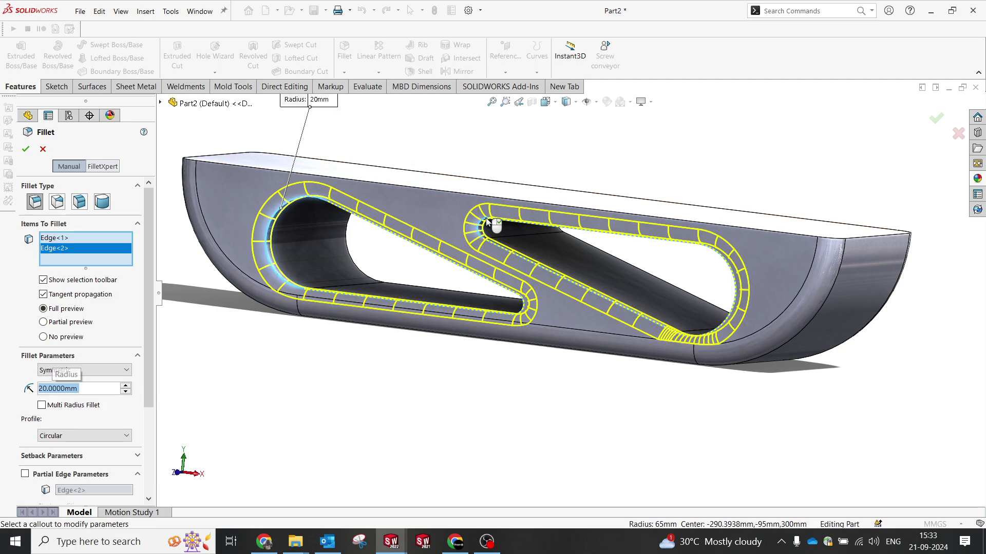
middle_click_drag(488, 221, 523, 223)
left_click(517, 215)
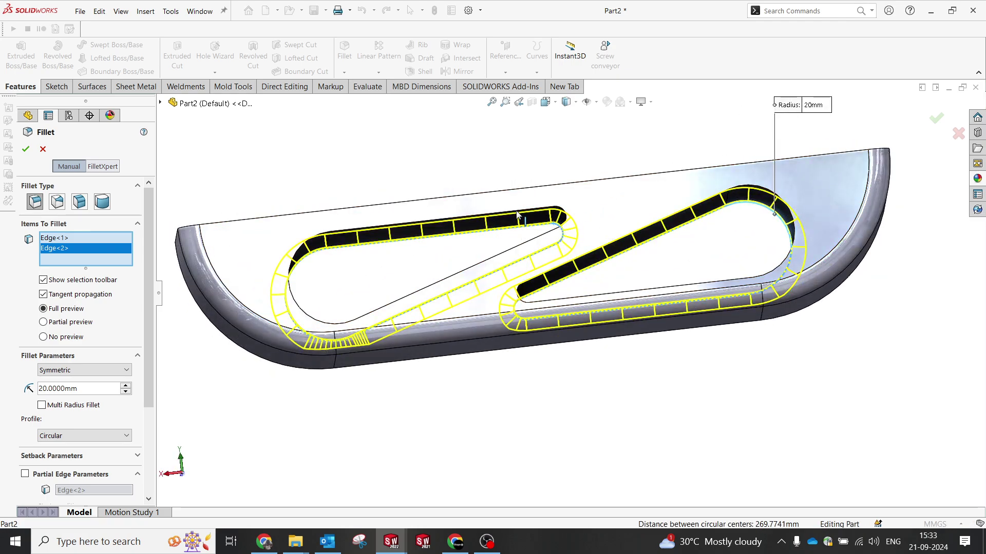
left_click(748, 191)
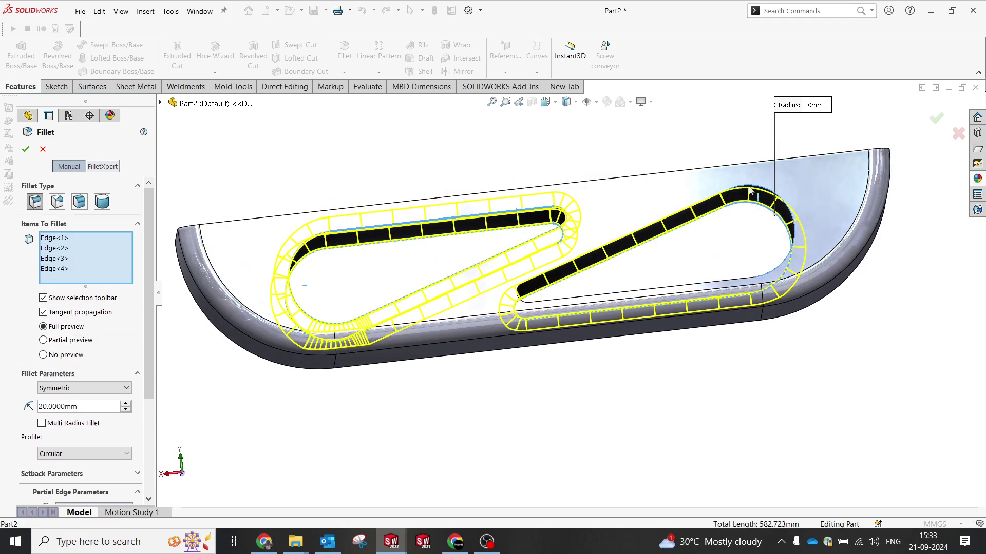
left_click(939, 117)
- Fillet the junctions between the opening rims and the block's lower rounded edge on both sides with a 15 mm radius
middle_click_drag(487, 170, 521, 238)
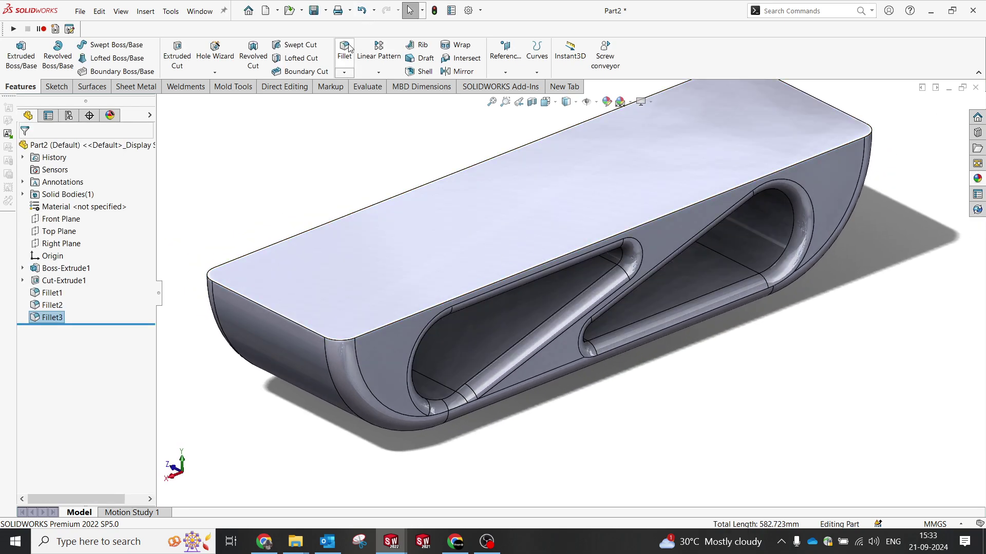
key("Return")
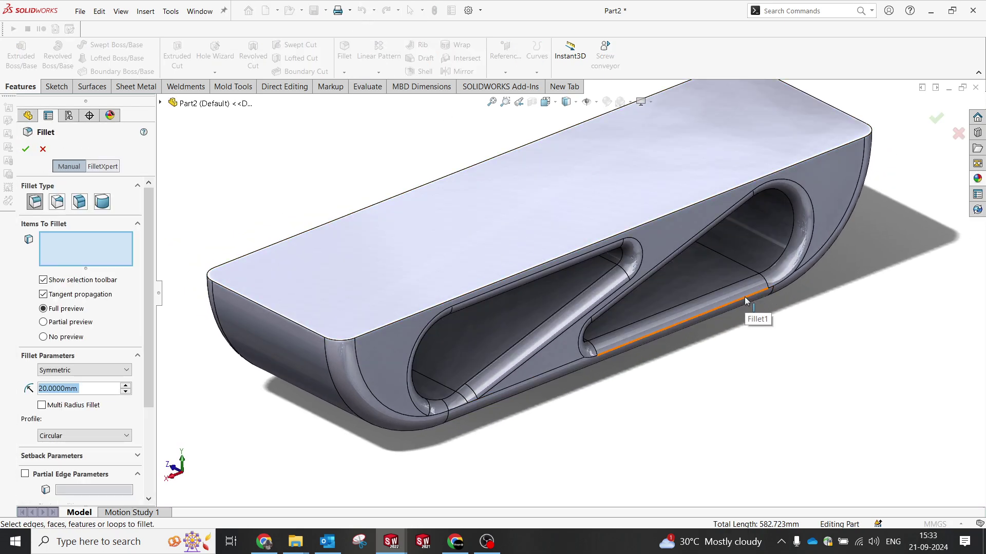
left_click(744, 297)
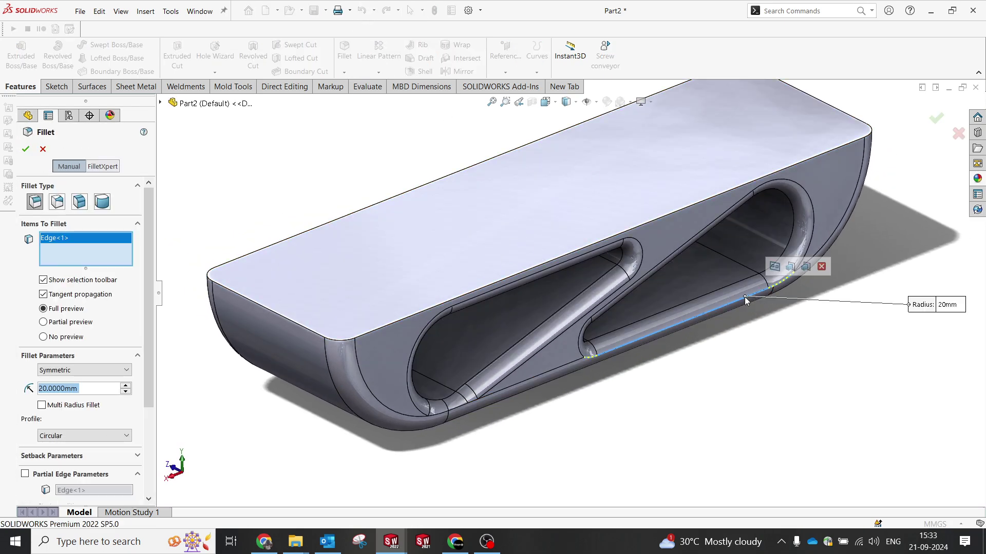
left_click(454, 410)
type("10")
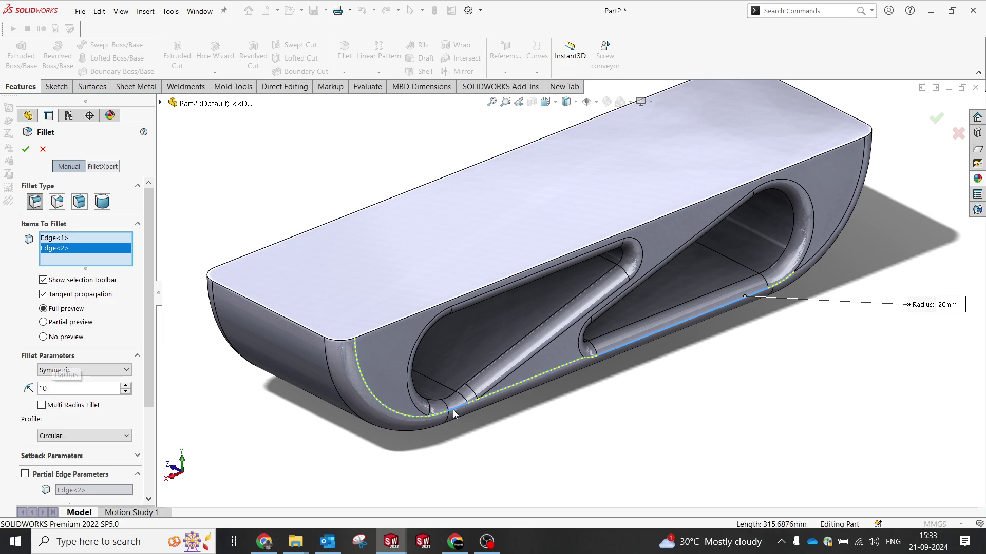
key("Return")
type("15")
key("Return")
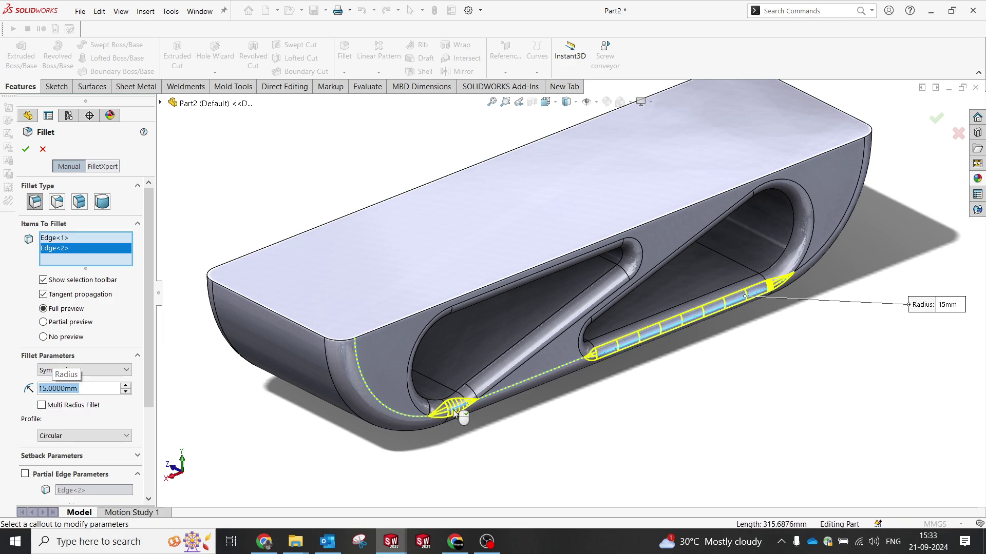
middle_click_drag(537, 319, 361, 359)
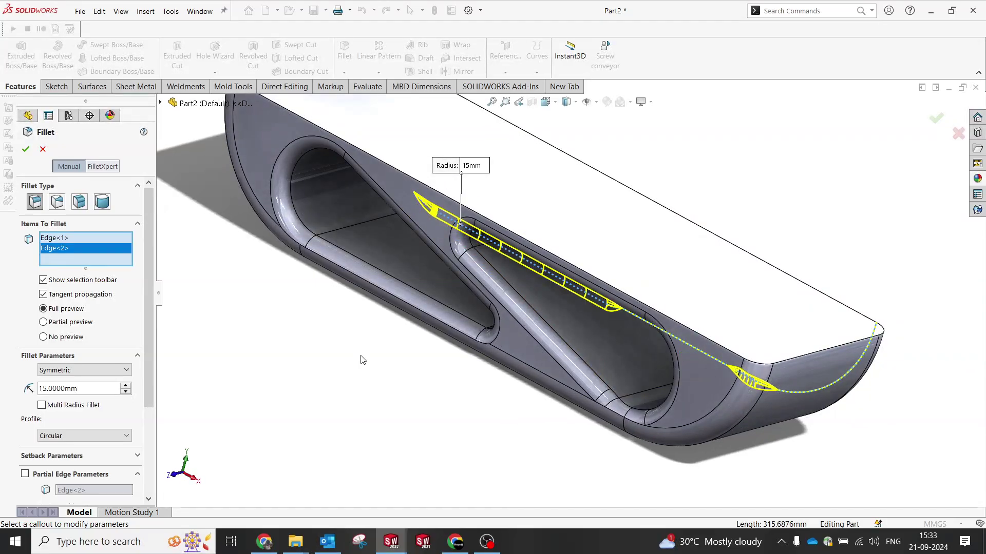
left_click(445, 327)
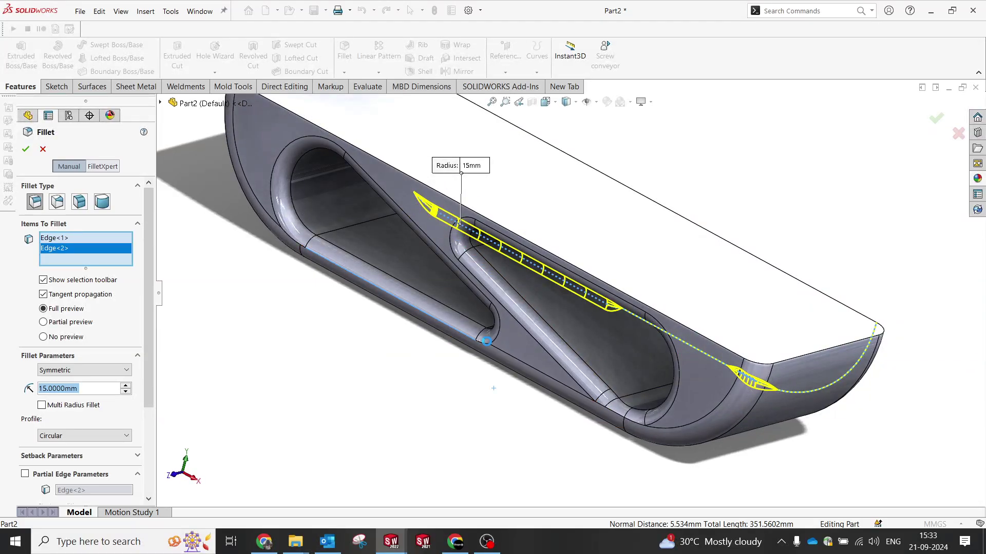
left_click(615, 414)
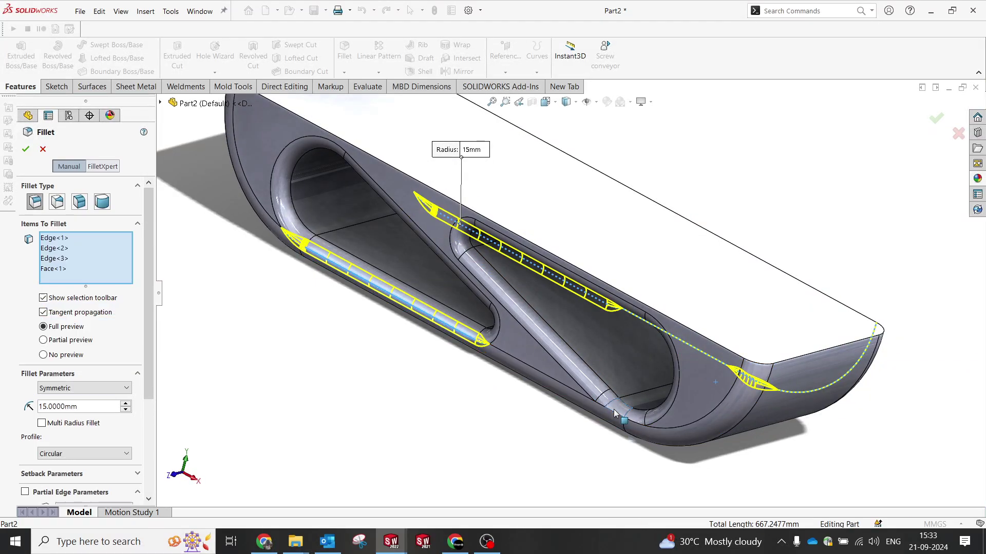
left_click(935, 119)
- Inspect the filleted block in wireframe and restore the shaded display with edges
middle_click_drag(933, 122, 770, 178)
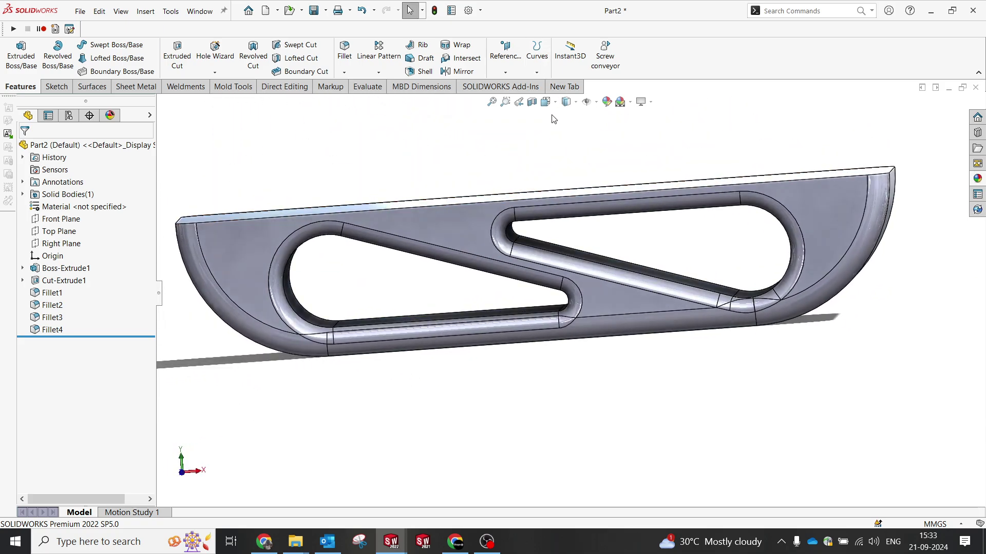
mouse_move(567, 102)
left_click(566, 158)
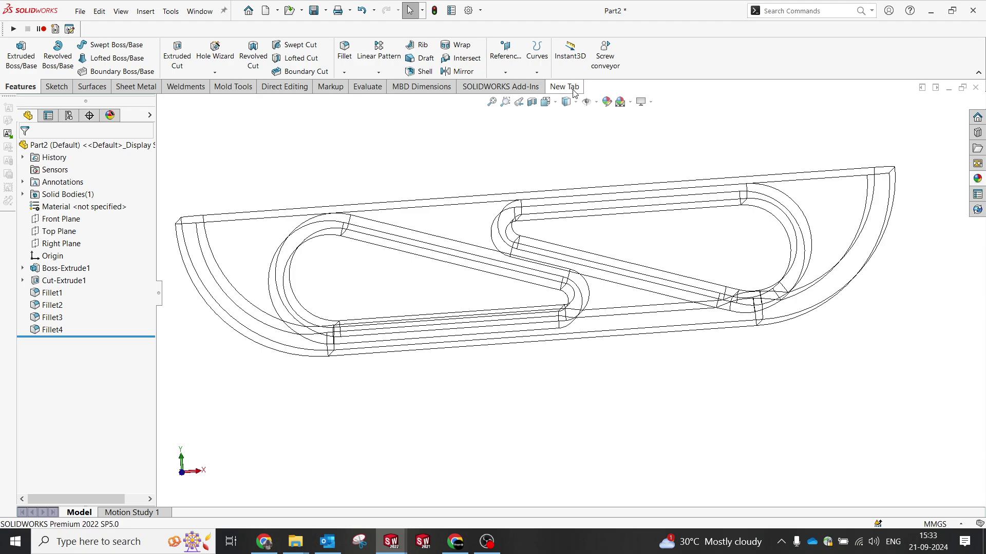
left_click(573, 130)
mouse_move(488, 155)
middle_mouse_down()
mouse_move(557, 183)
mouse_move(497, 143)
middle_mouse_up()
left_click(567, 118)
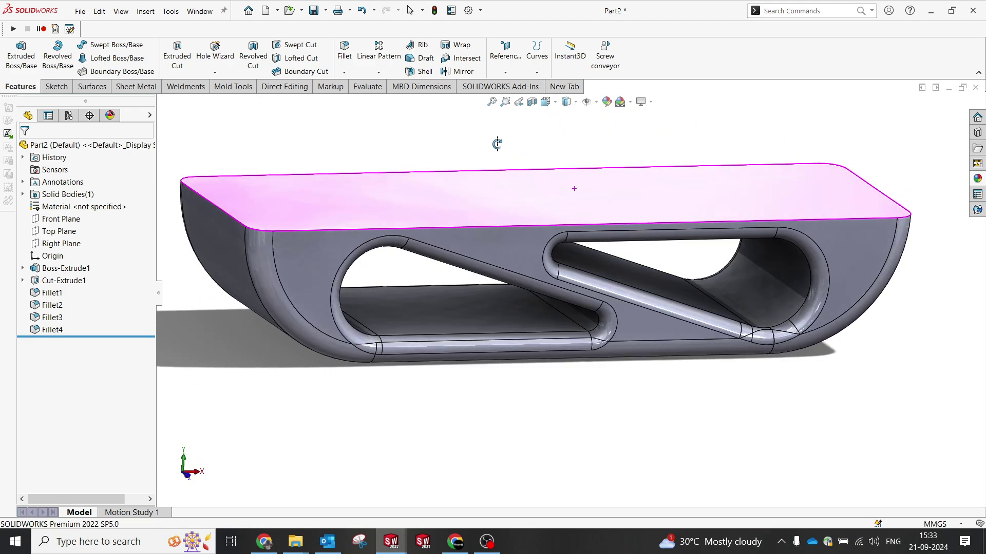
- Set the view to Front and start a sketch on the Front Plane
middle_click_drag(330, 191, 314, 169)
scroll(313, 170, "up", 5)
key("space")
left_click(463, 276)
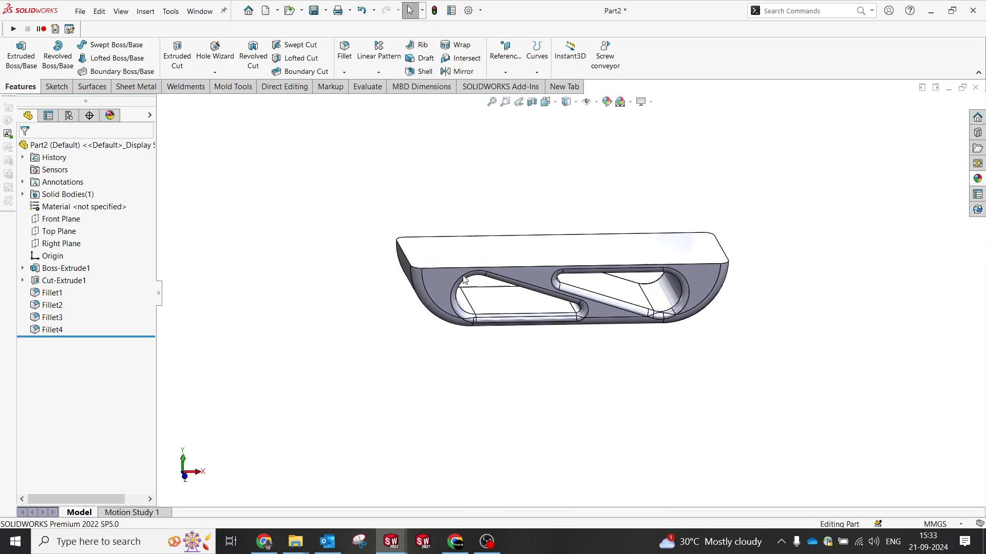
middle_click_drag(472, 305, 501, 205)
key("space")
left_click(488, 285)
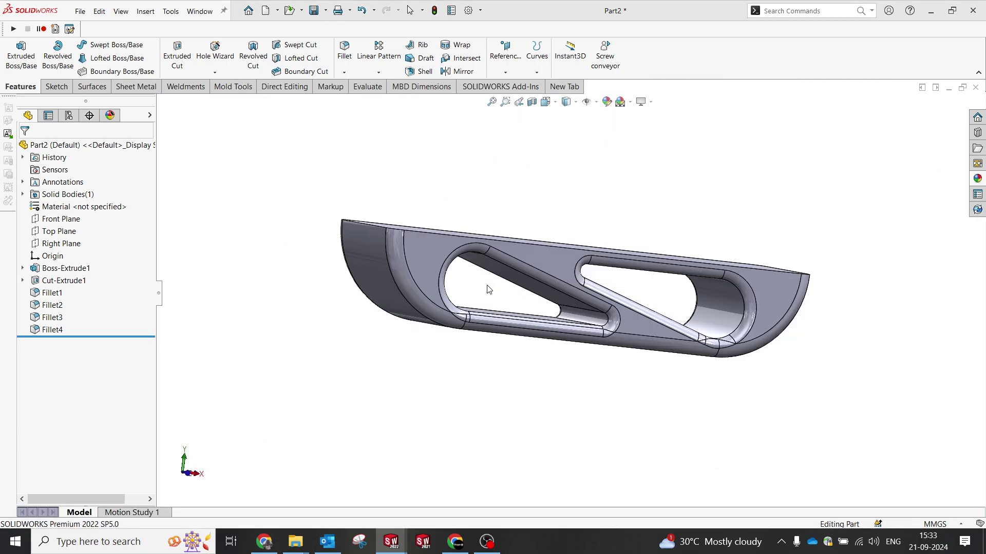
scroll(329, 288, "down", 4)
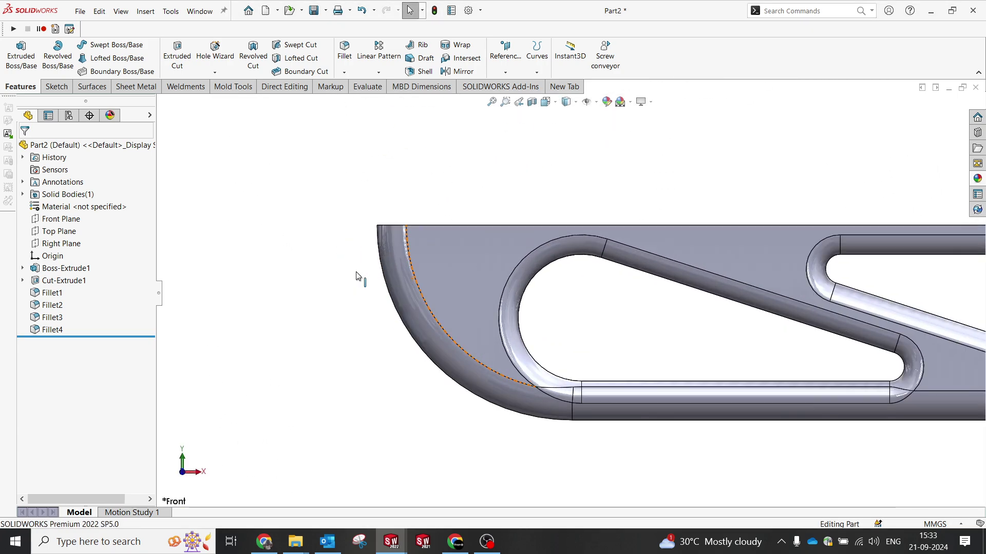
left_click(72, 220)
right_click(341, 137)
left_click(365, 118)
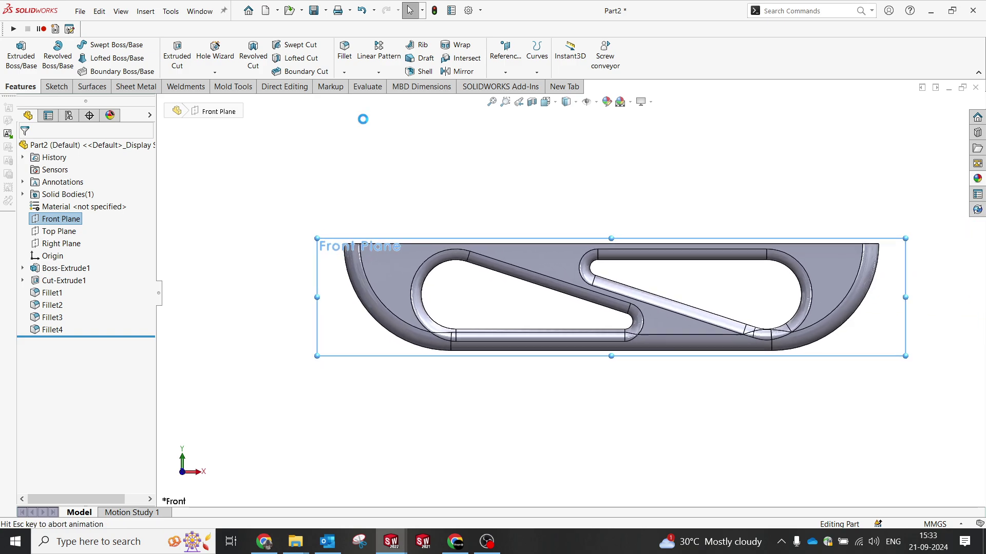
- Sketch a narrow vertical corner rectangle about 270 mm tall across the block's left end, extending above and below it
left_click(106, 59)
left_click(136, 85)
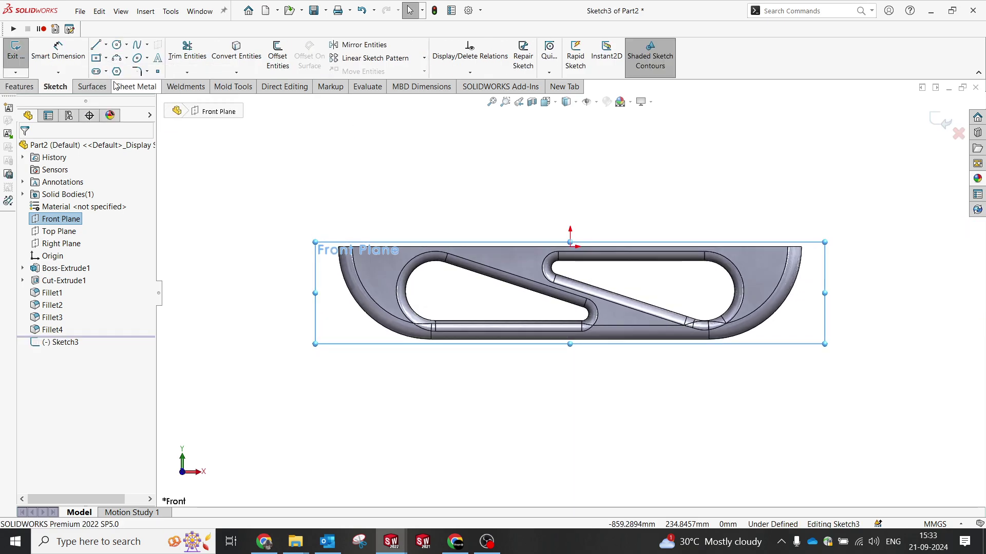
left_click(107, 58)
left_click(136, 71)
scroll(349, 246, "down", 5)
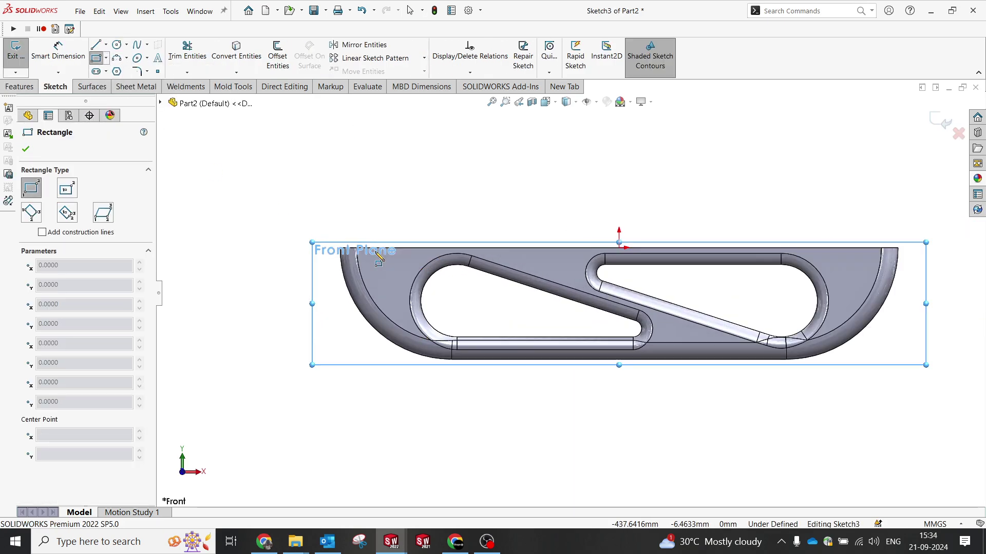
left_click(393, 216)
scroll(456, 395, "up", 5)
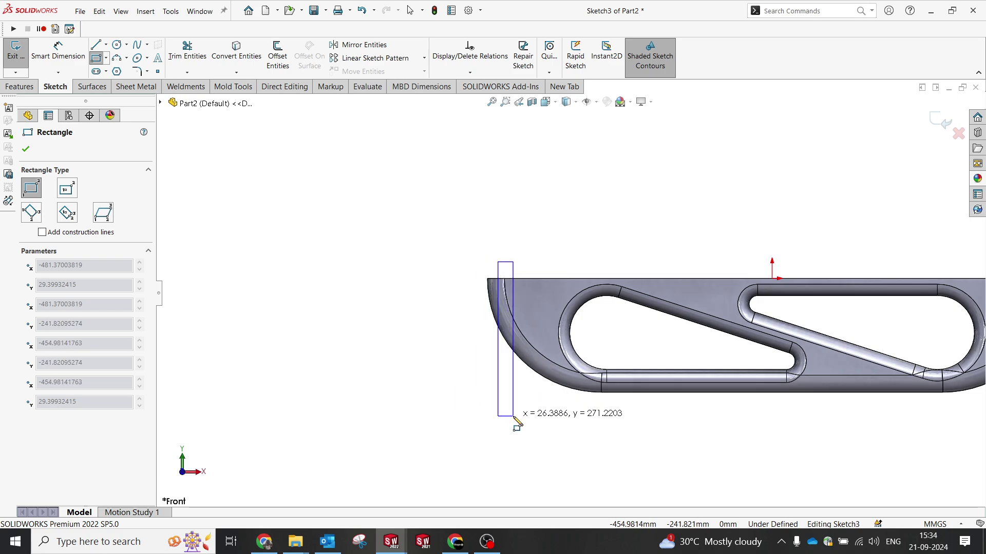
left_click(507, 415)
right_click(379, 243)
left_click(418, 251)
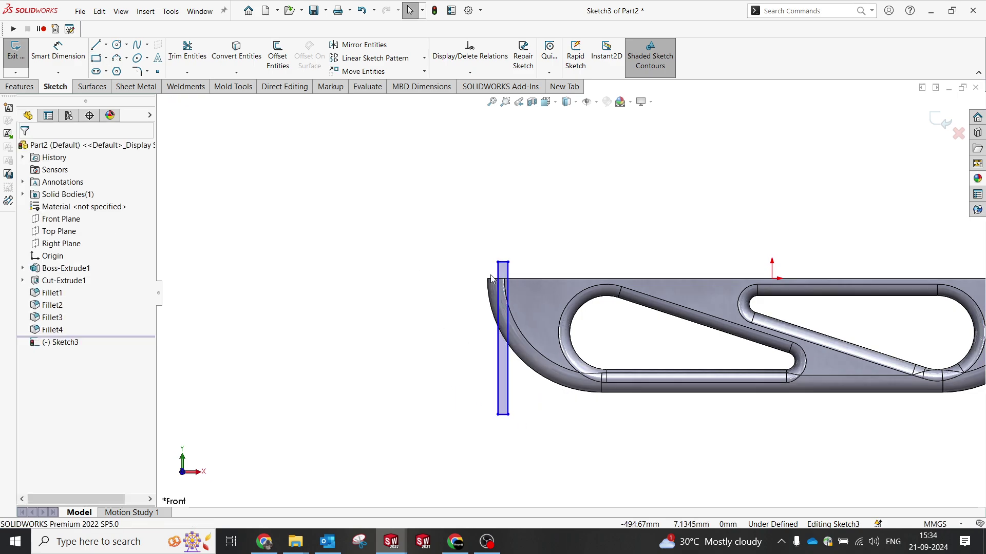
scroll(469, 270, "down", 5)
right_click_drag(506, 256, 513, 214)
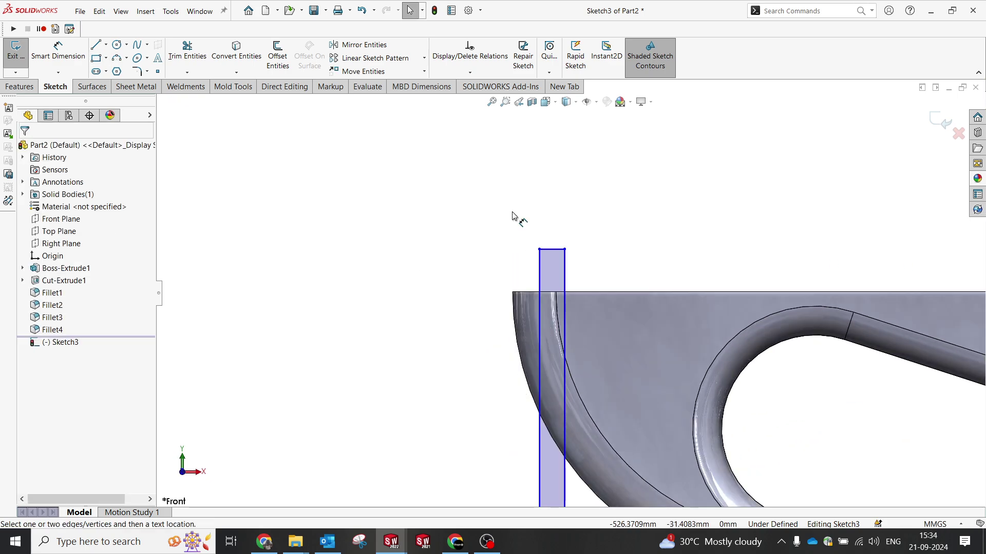
left_click(513, 294)
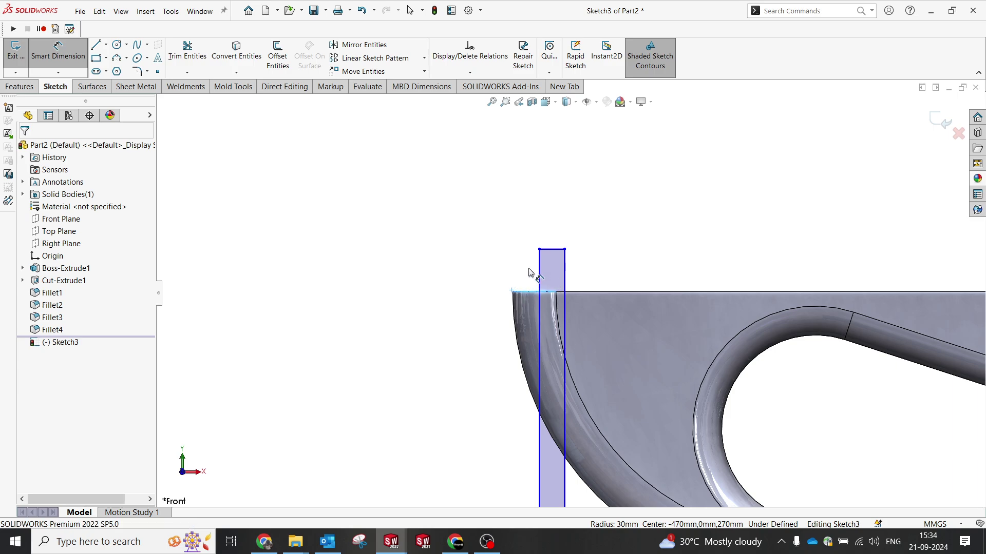
key("Escape")
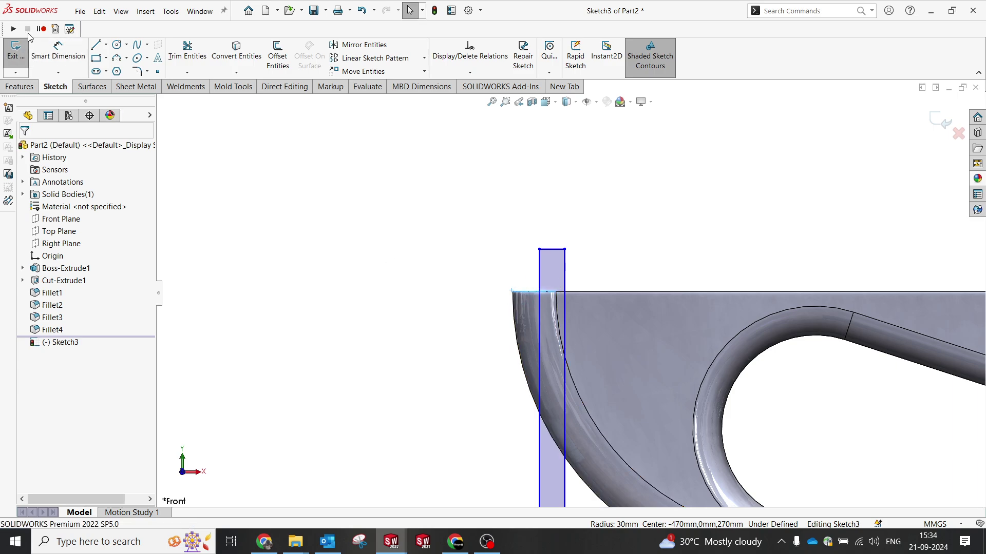
key("d")
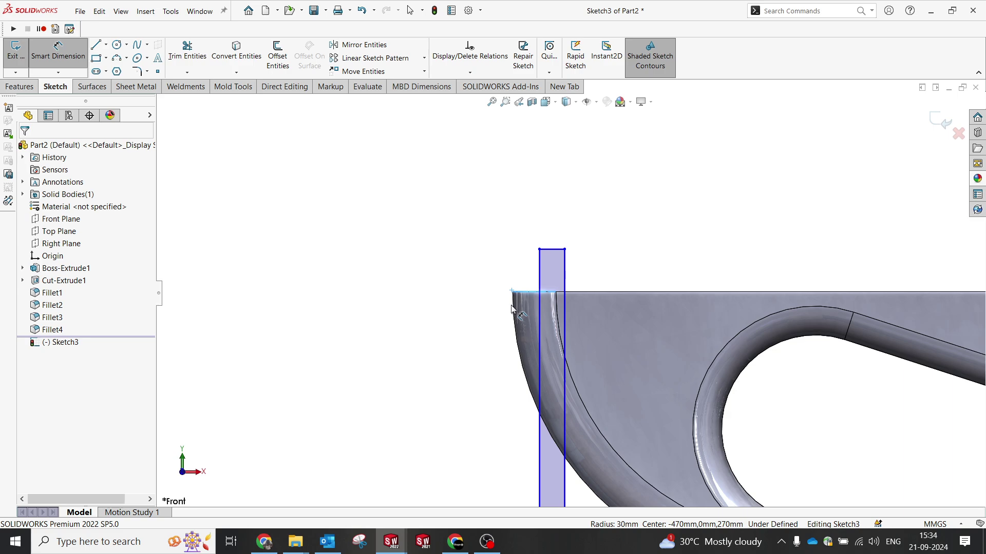
key("Escape")
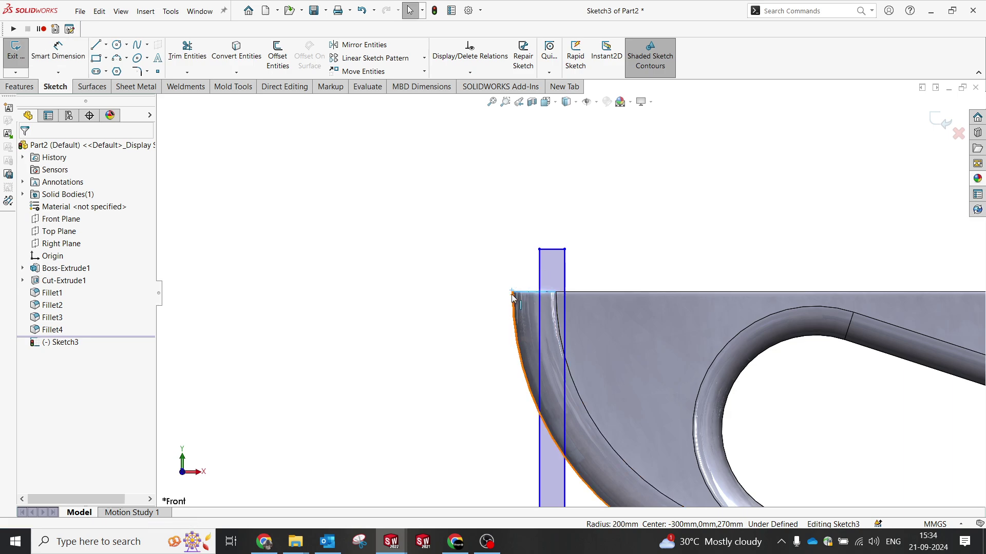
- Dimension the narrow rectangle's outer vertical edge 10 mm from the block's upper end corner
left_click(58, 52)
scroll(638, 323, "down", 5)
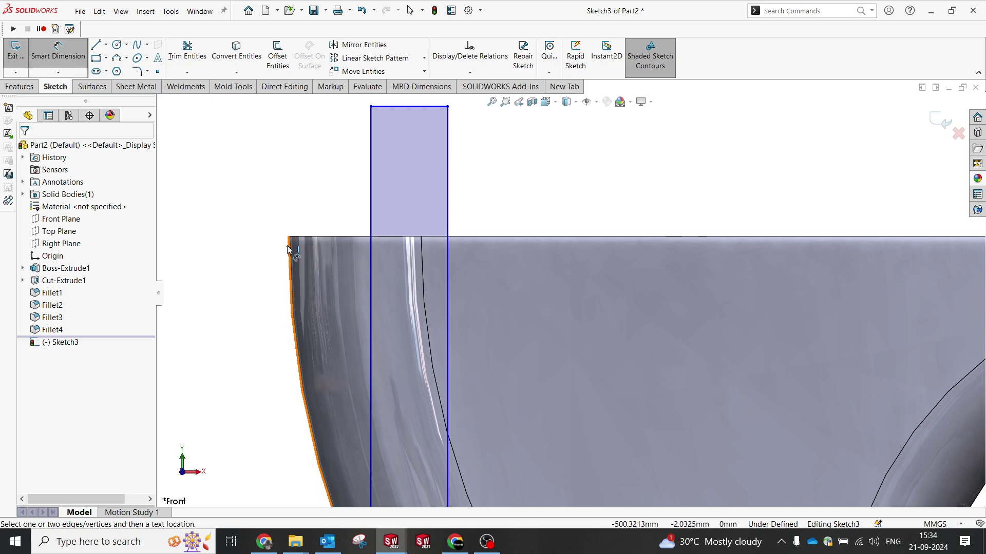
left_click(372, 226)
scroll(563, 288, "up", 3)
left_click(337, 191)
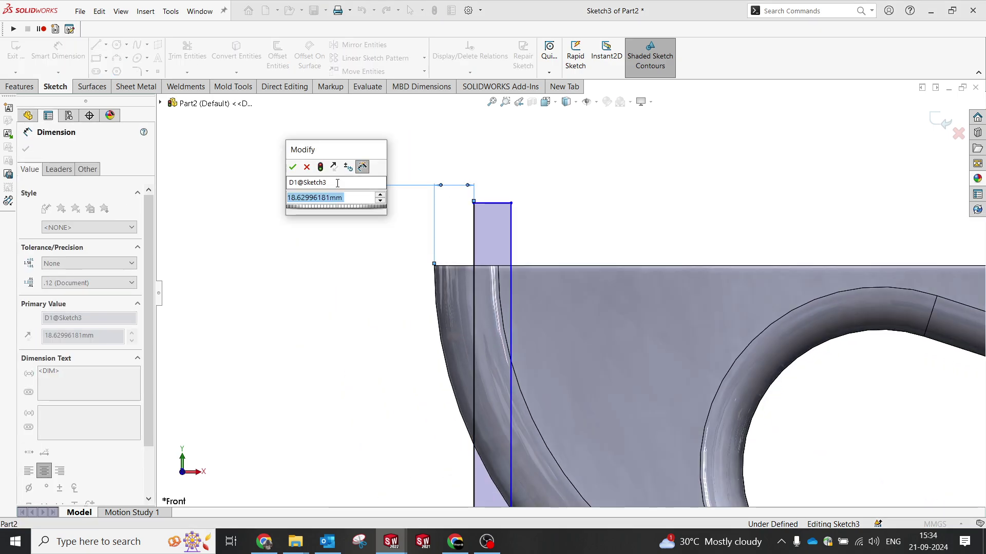
type("10")
key("Return")
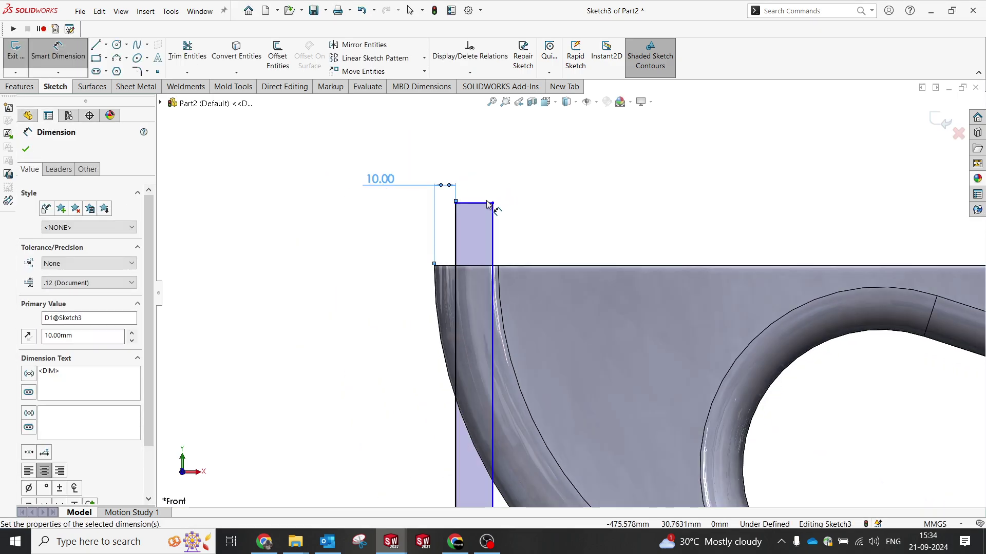
- Dimension the narrow rectangle's width as 10 mm
left_click(487, 203)
left_click(493, 168)
type("1")
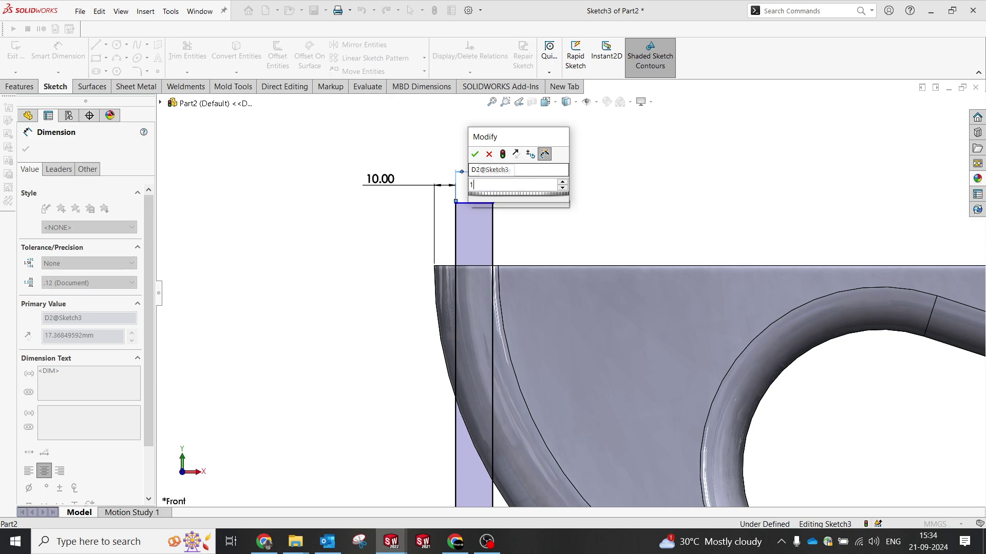
type("0")
key("Return")
right_click(609, 186)
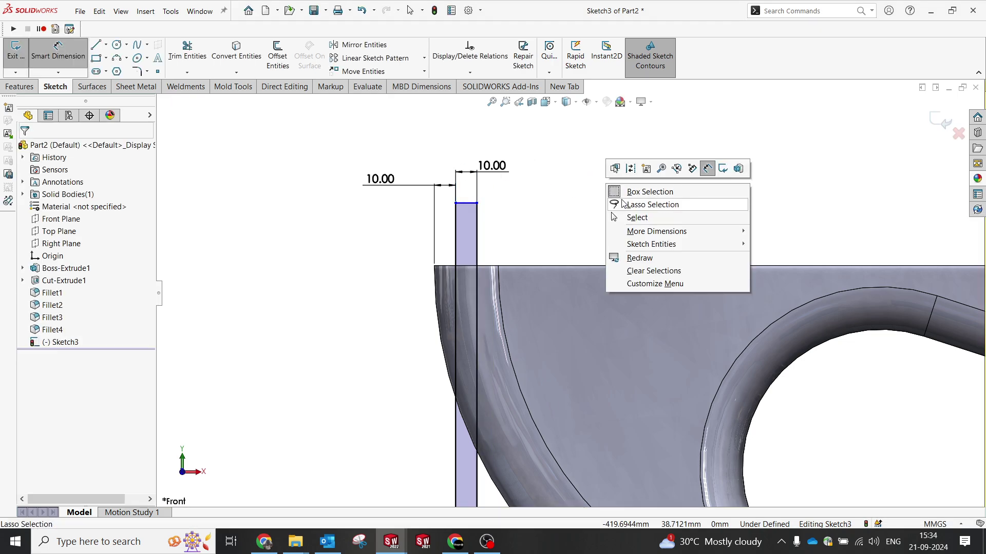
left_click(641, 221)
- Cut-extrude the narrow rectangle with Through All - Both and keep all resulting bodies
key("f")
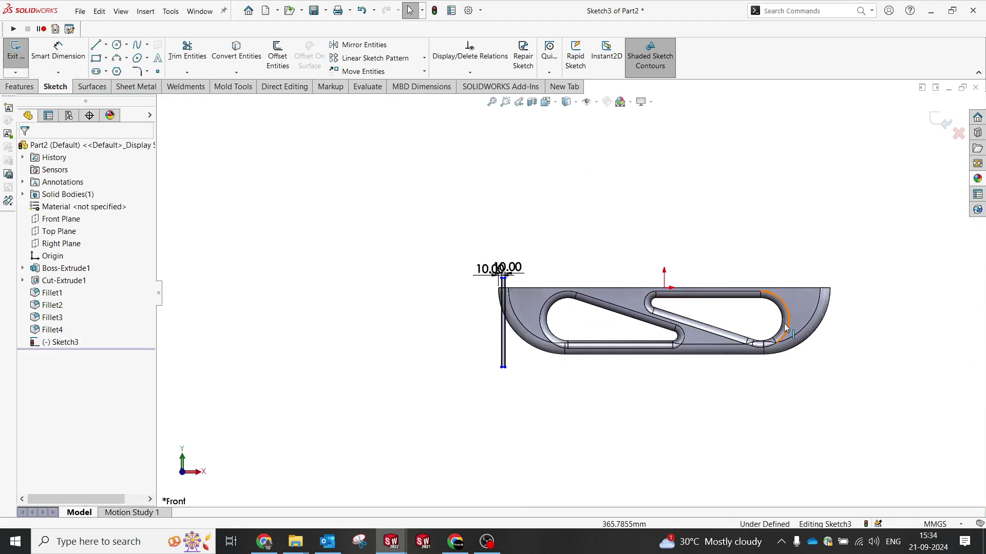
left_click(19, 88)
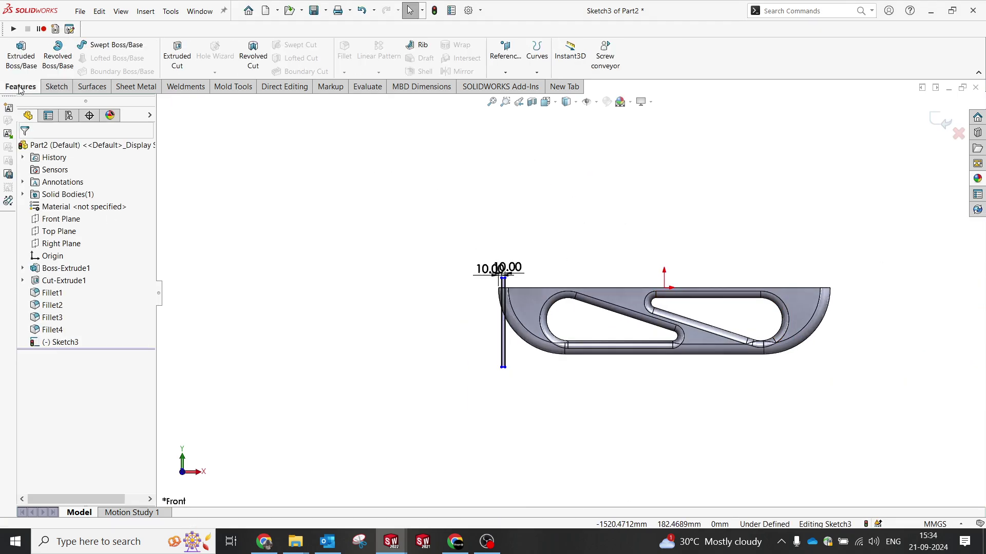
left_click(177, 57)
left_click(88, 220)
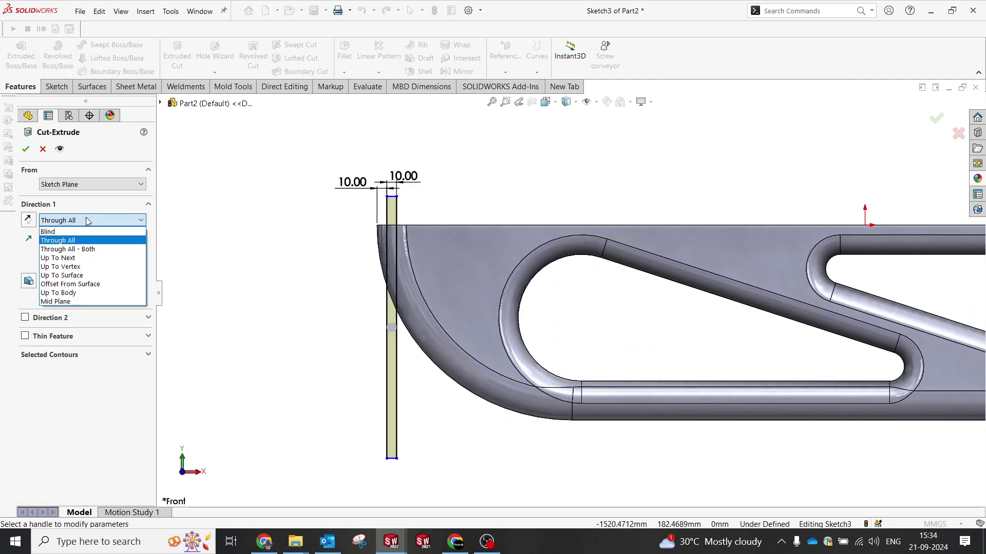
left_click(87, 221)
left_click(87, 220)
left_click(67, 249)
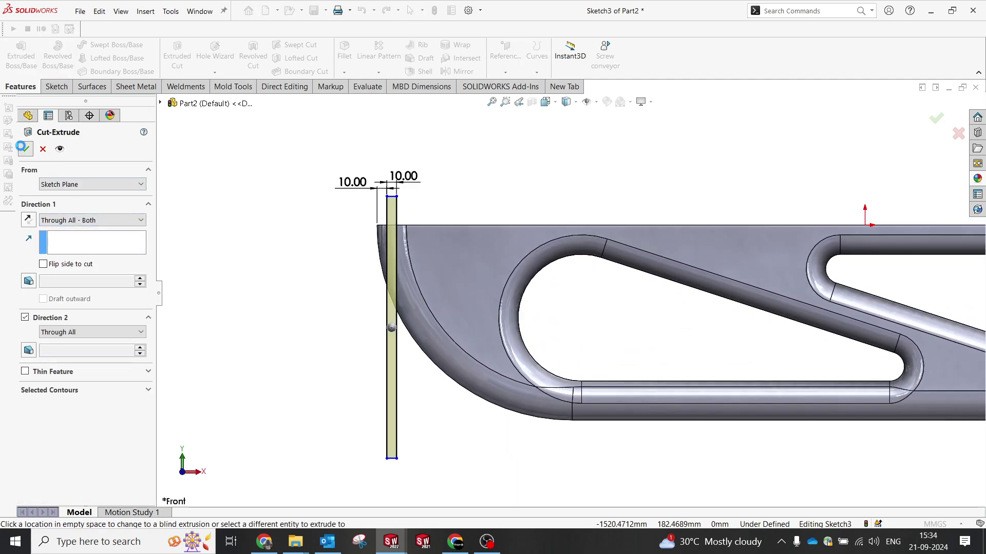
left_click(754, 93)
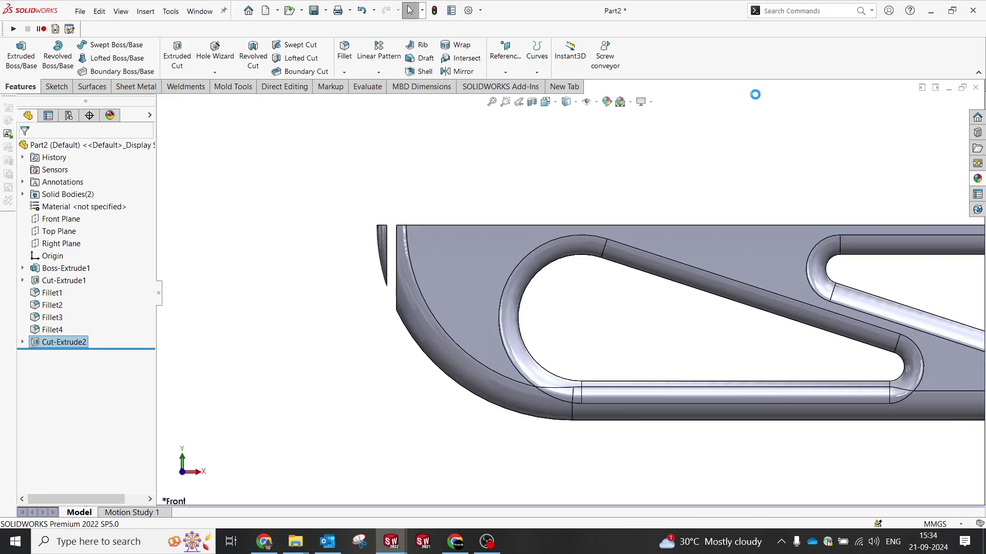
- Linear-pattern the slot cut along the Right Plane direction with 20 mm spacing and 50 instances, keeping all bodies
left_click(389, 58)
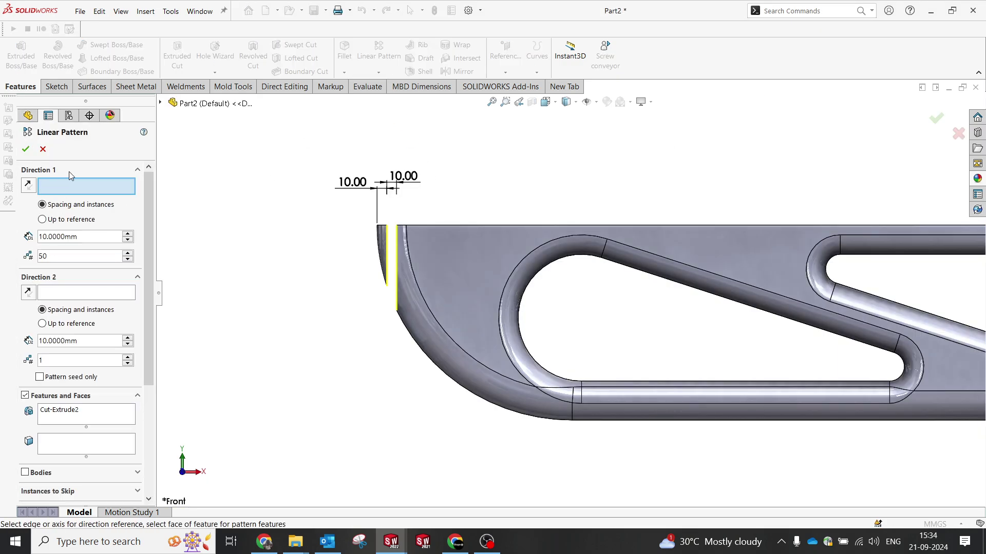
left_click(160, 103)
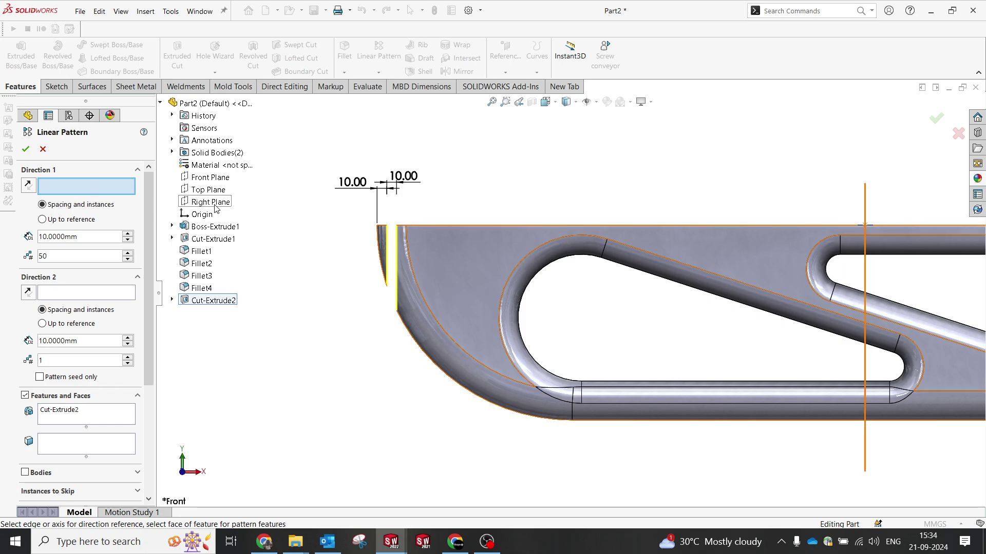
left_click(214, 206)
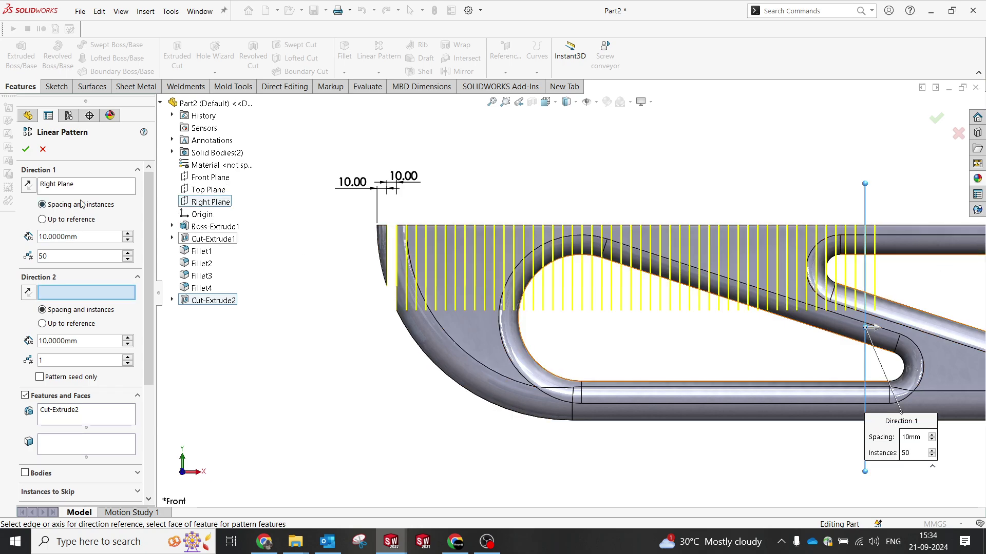
double_click(90, 239)
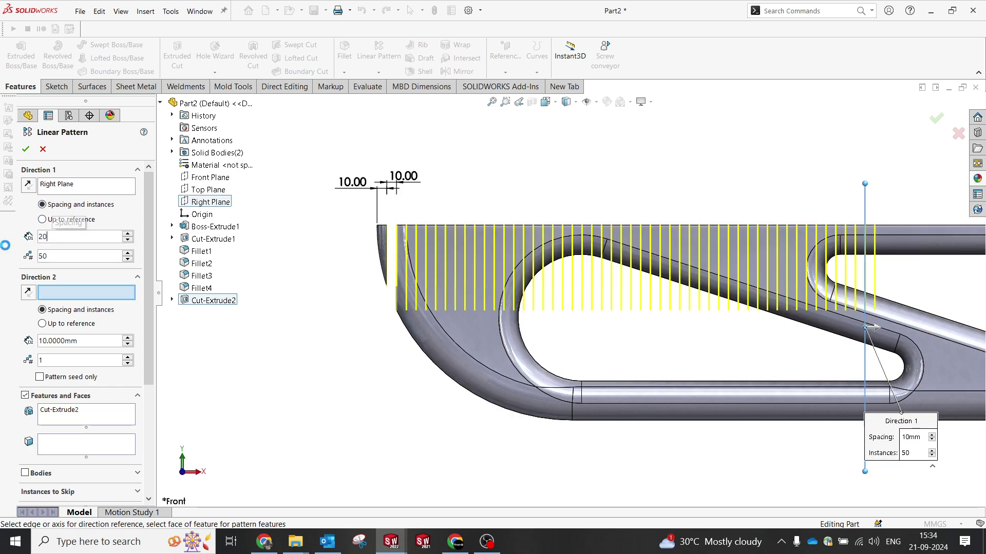
key("Return")
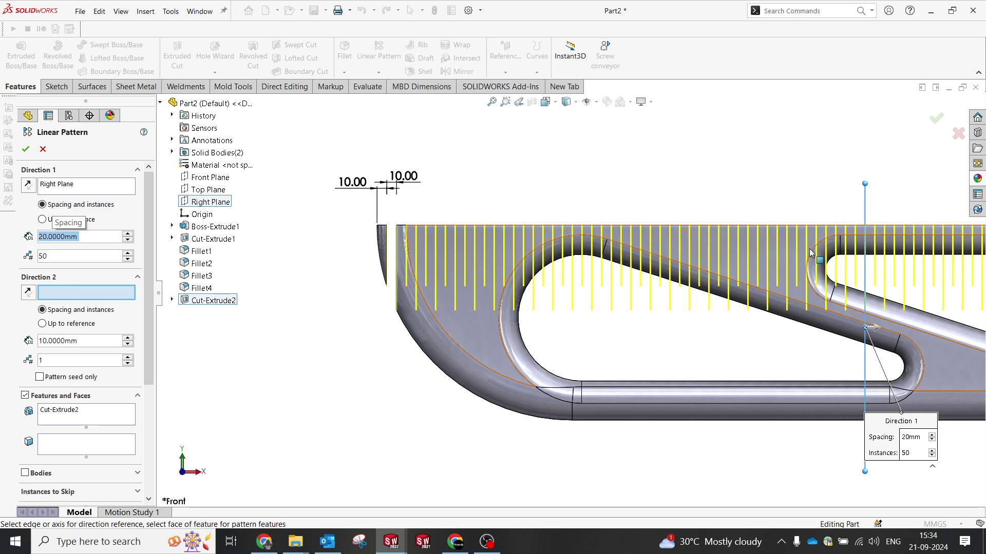
scroll(945, 289, "up", 4)
scroll(780, 294, "down", 4)
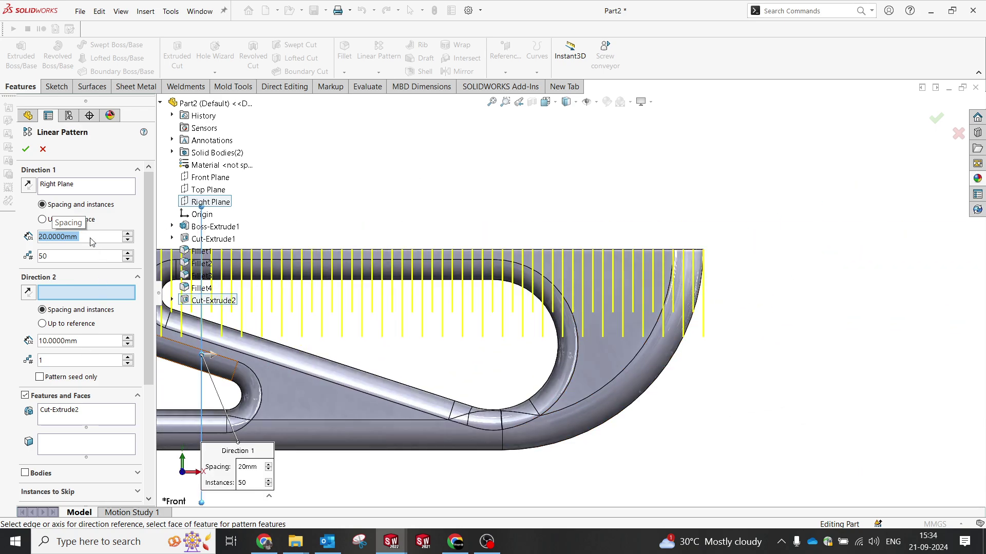
left_click(25, 150)
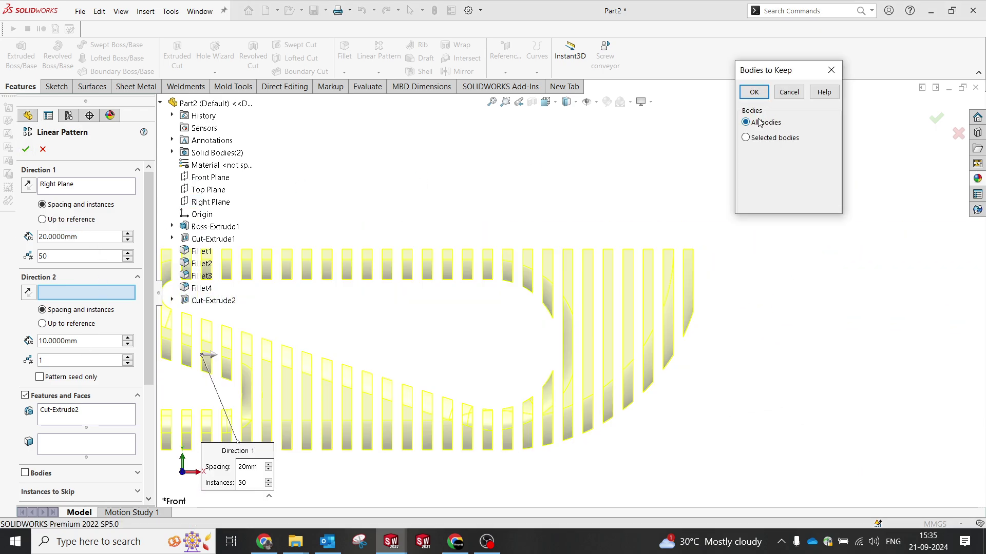
left_click(754, 93)
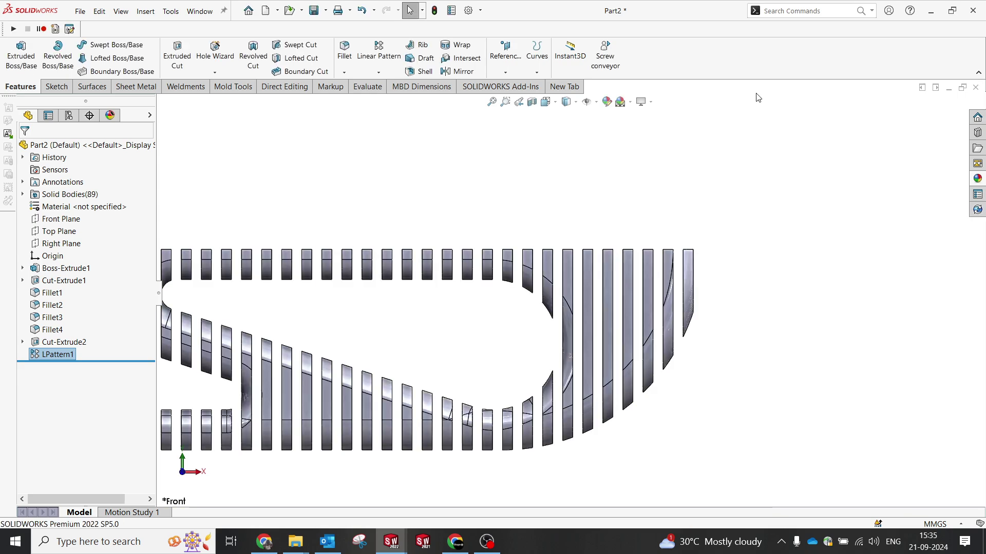
- Reopen the linear pattern to check its preview at both block ends, accept it with all bodies, and inspect the slats
right_click(46, 359)
left_click(65, 289)
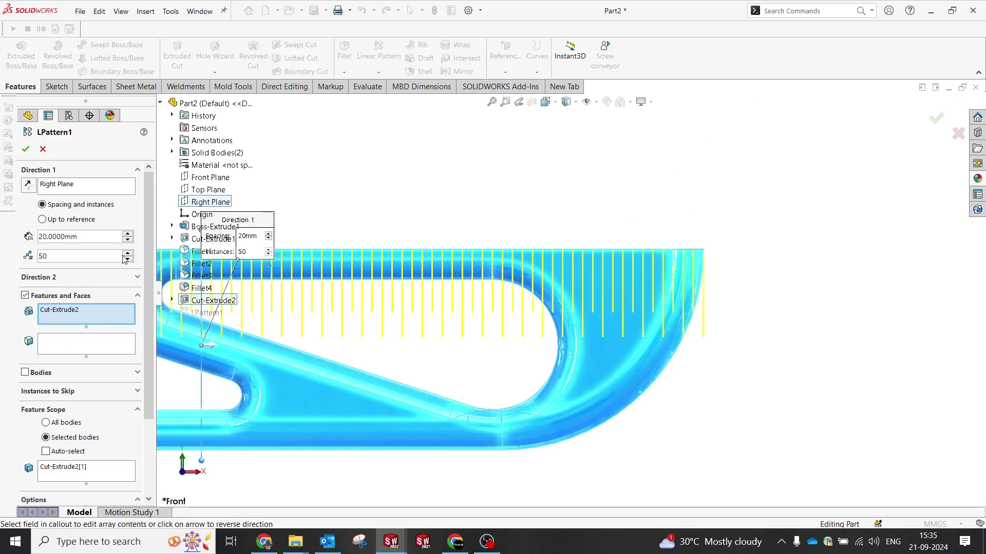
middle_click_drag(912, 256, 790, 349)
scroll(790, 350, "up", 6)
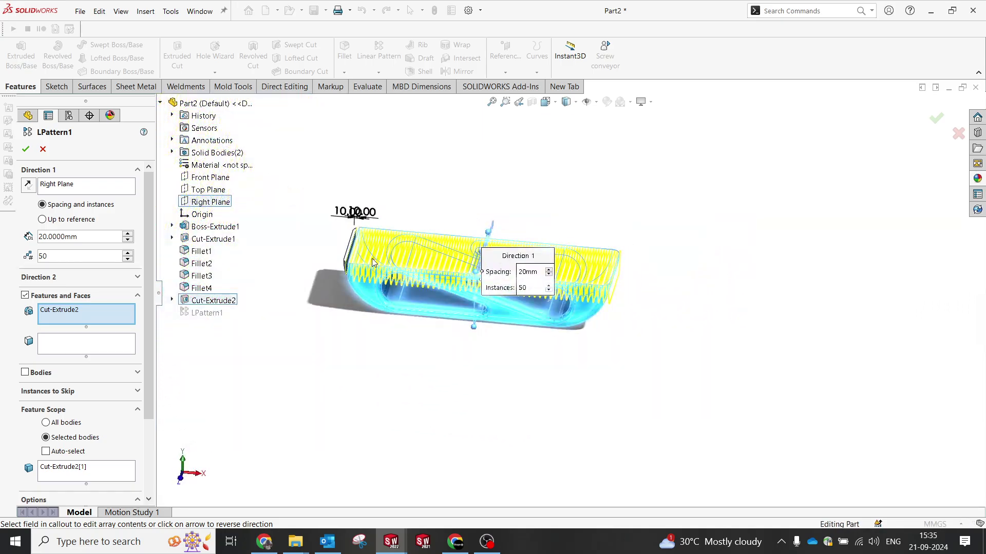
scroll(371, 258, "down", 7)
scroll(541, 248, "down", 2)
middle_click_drag(541, 246, 550, 191)
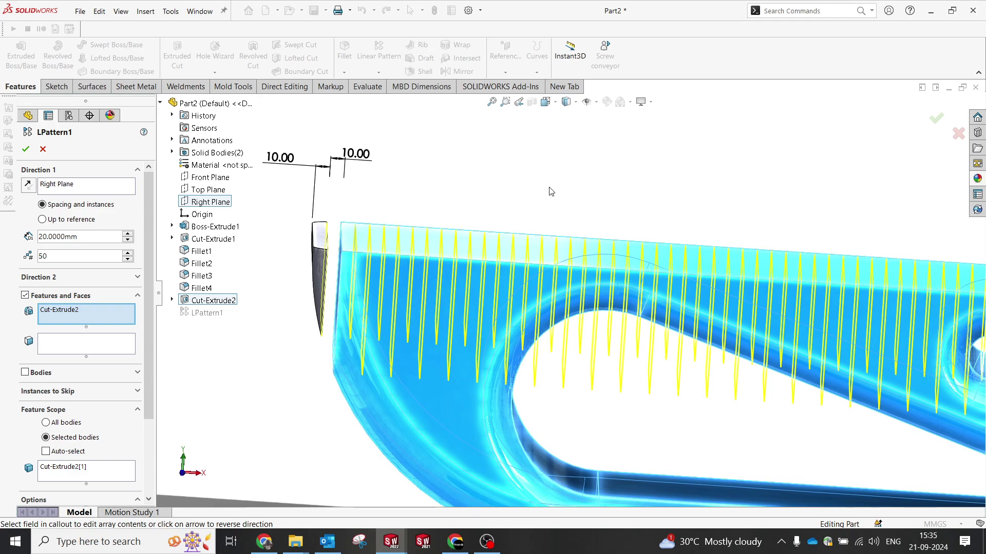
left_click(932, 118)
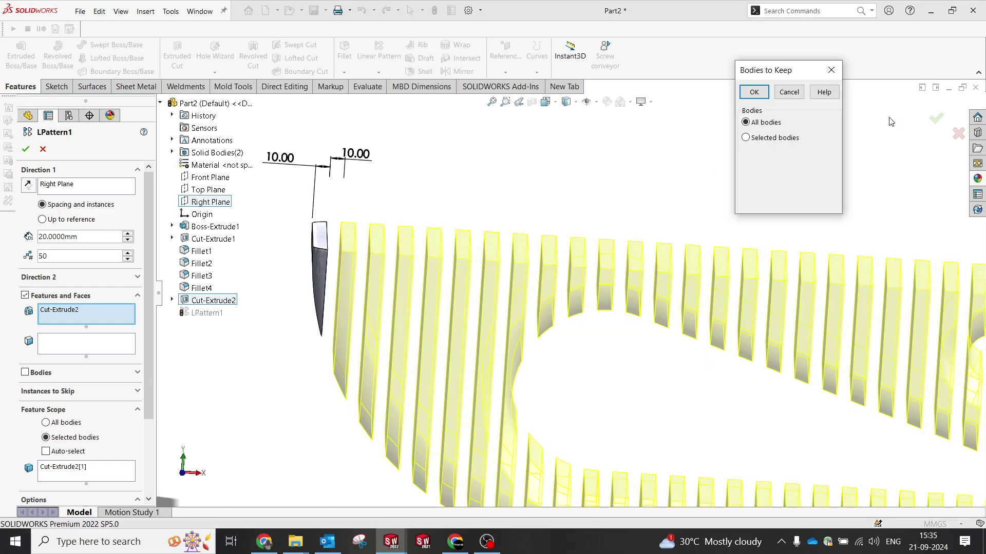
left_click(743, 93)
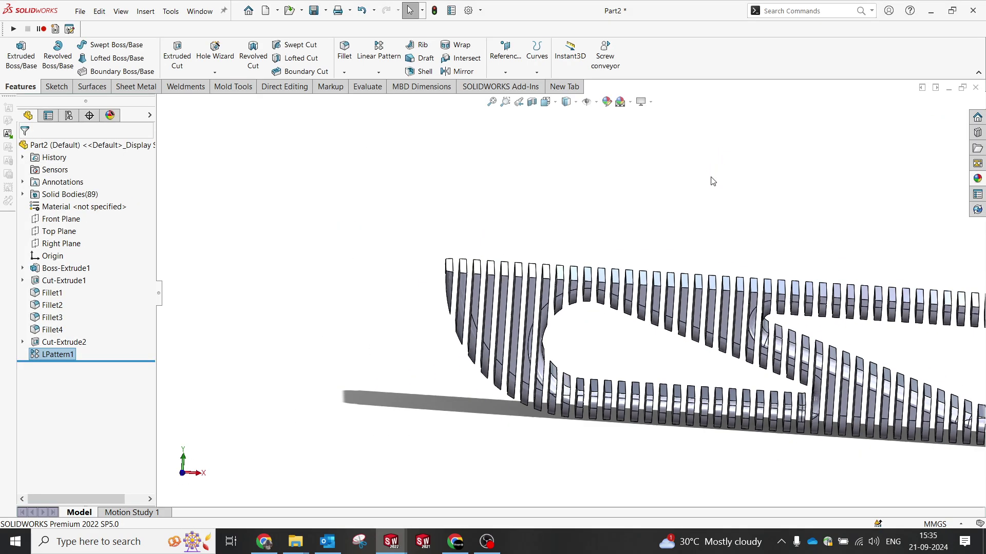
mouse_move(767, 230)
middle_mouse_down()
mouse_move(787, 256)
mouse_move(806, 244)
mouse_move(836, 260)
mouse_move(812, 243)
middle_mouse_up()
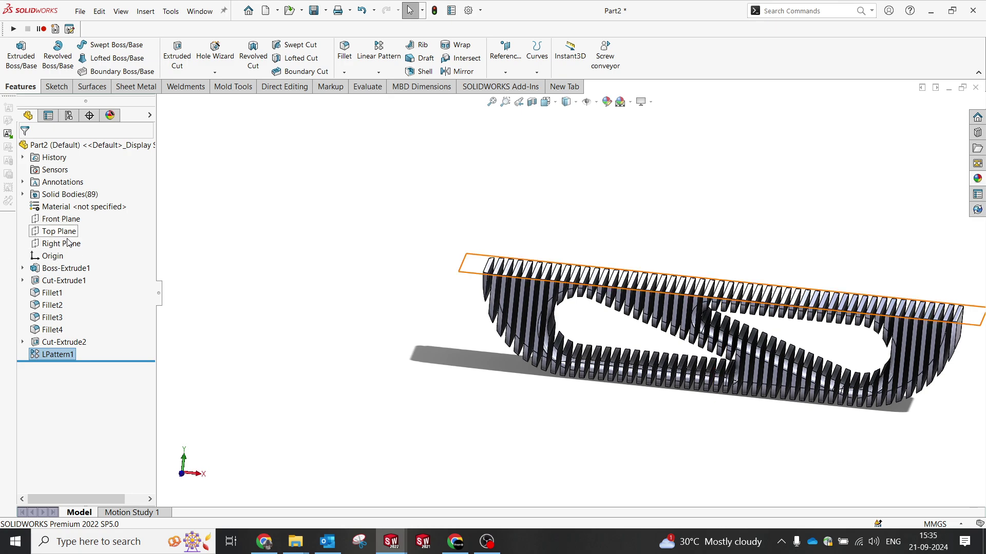
- Try to mirror the outermost slat body at the slotted block's starting end about the Right Plane
left_click(56, 244)
left_click(446, 72)
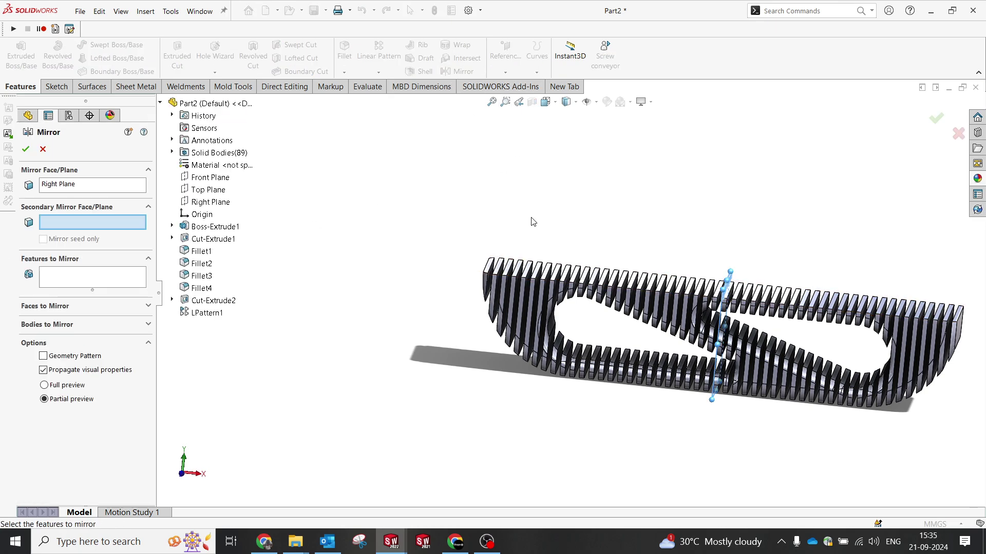
middle_click_drag(531, 220, 515, 292)
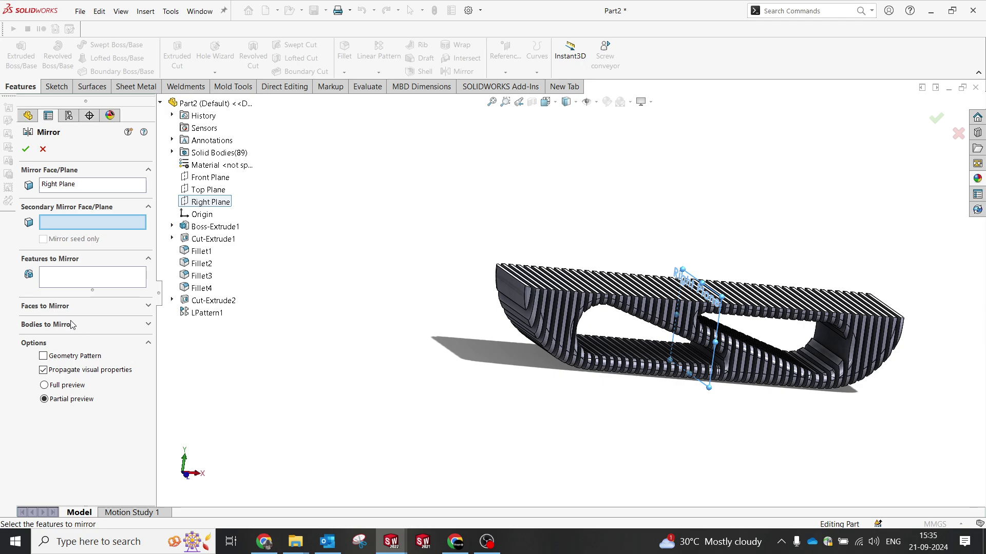
left_click(72, 324)
left_click(505, 292)
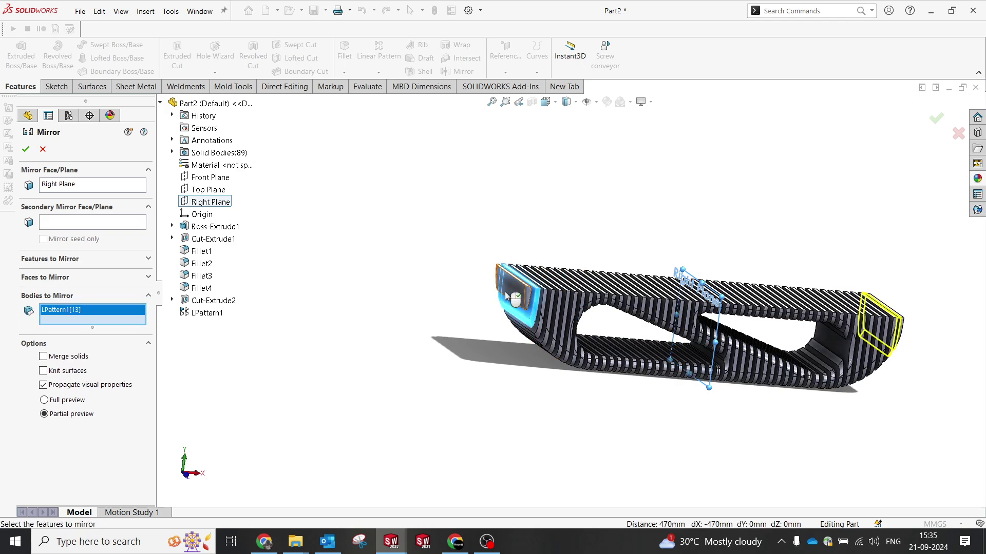
left_click(534, 321)
left_click(504, 280)
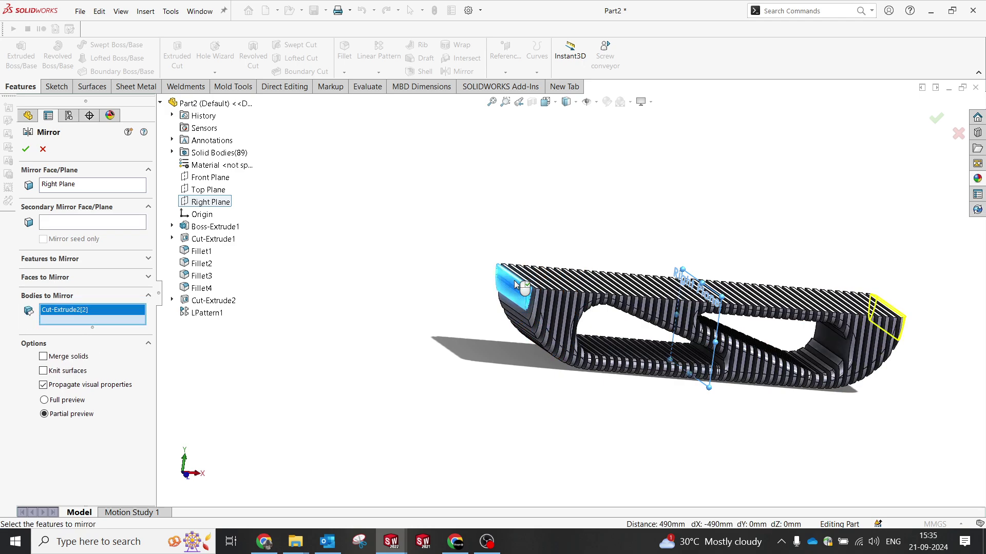
middle_click_drag(979, 318, 950, 293)
scroll(891, 323, "down", 3)
scroll(717, 304, "up", 5)
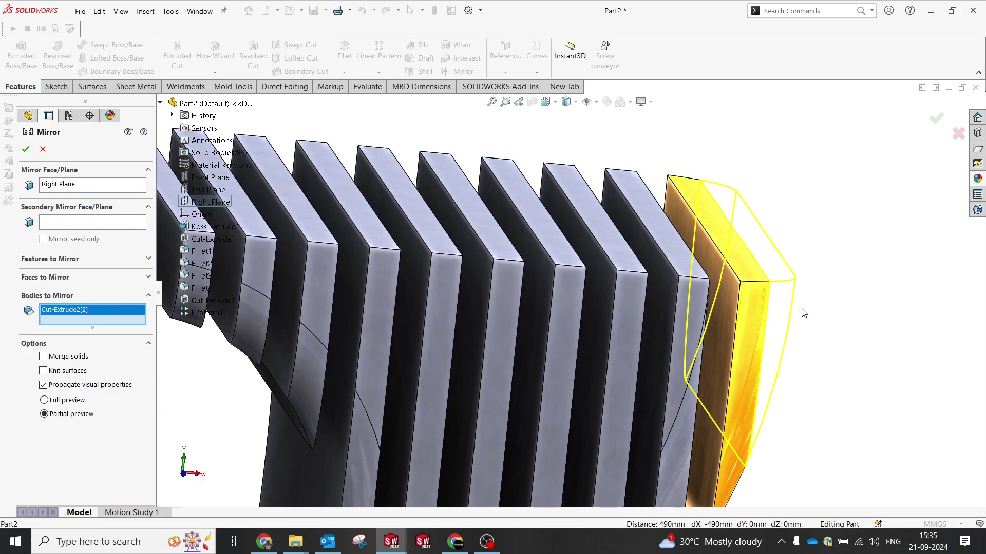
key("Escape")
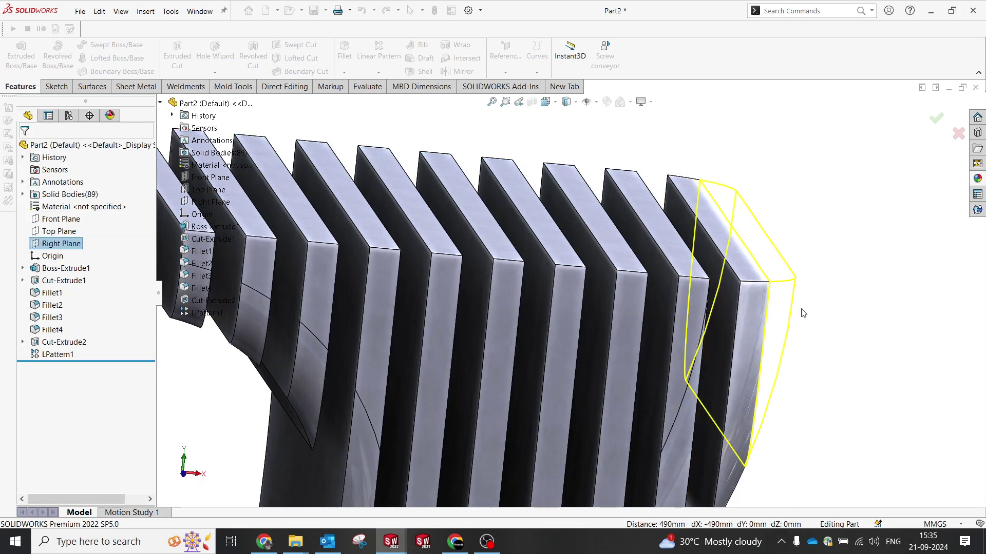
- Examine the slats at the block's ends from the front and at an angle
scroll(396, 321, "down", 6)
key("space")
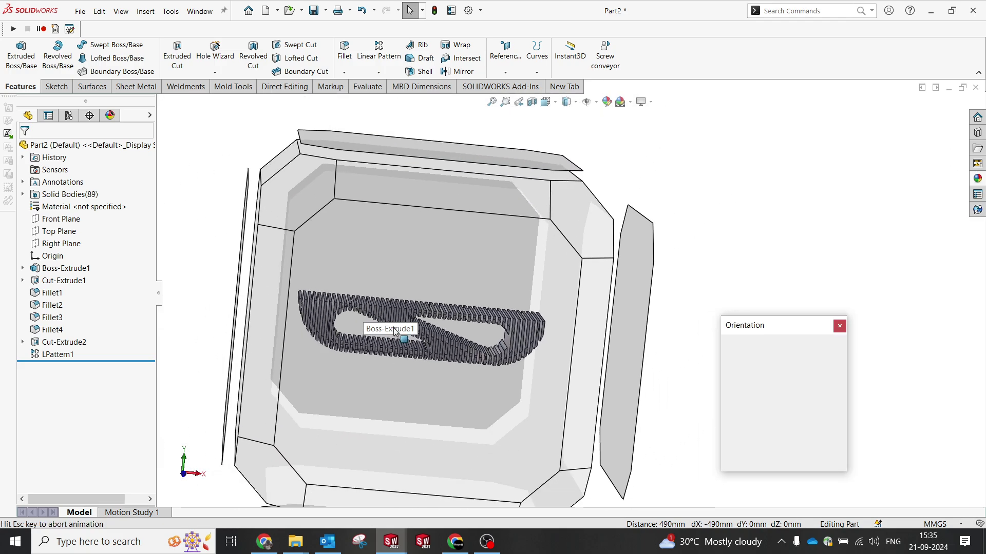
left_click(409, 322)
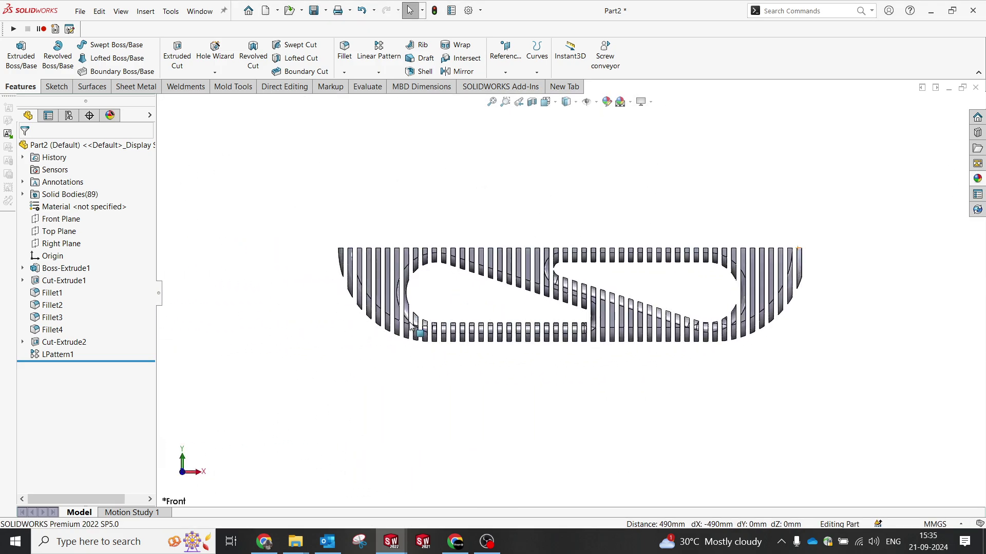
scroll(386, 293, "up", 5)
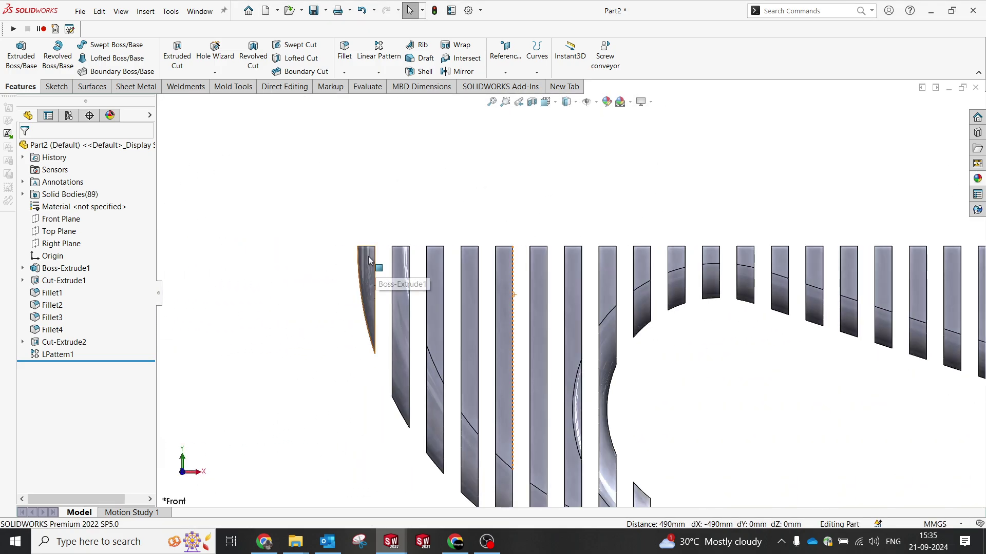
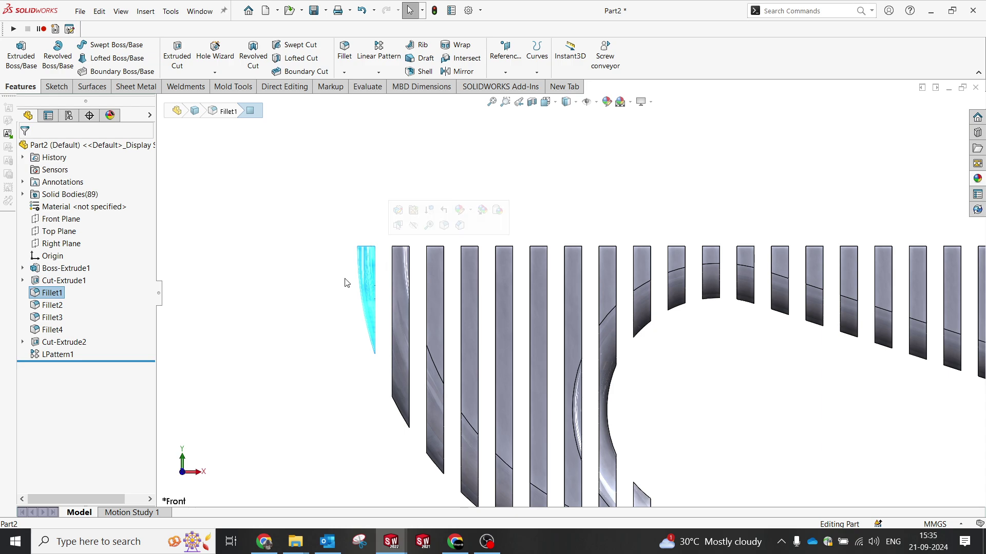
scroll(447, 272, "down", 1)
middle_click_drag(447, 272, 464, 280)
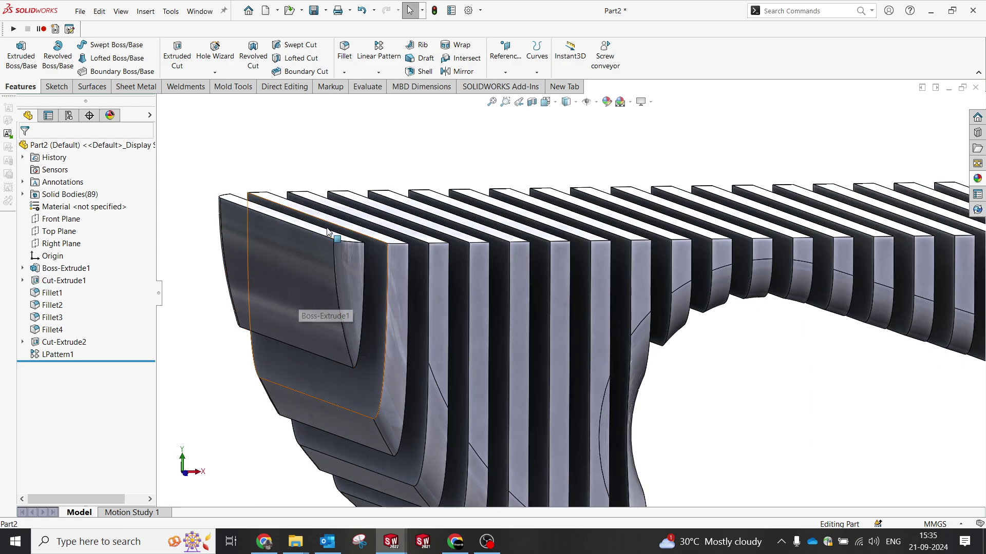
left_click(363, 400)
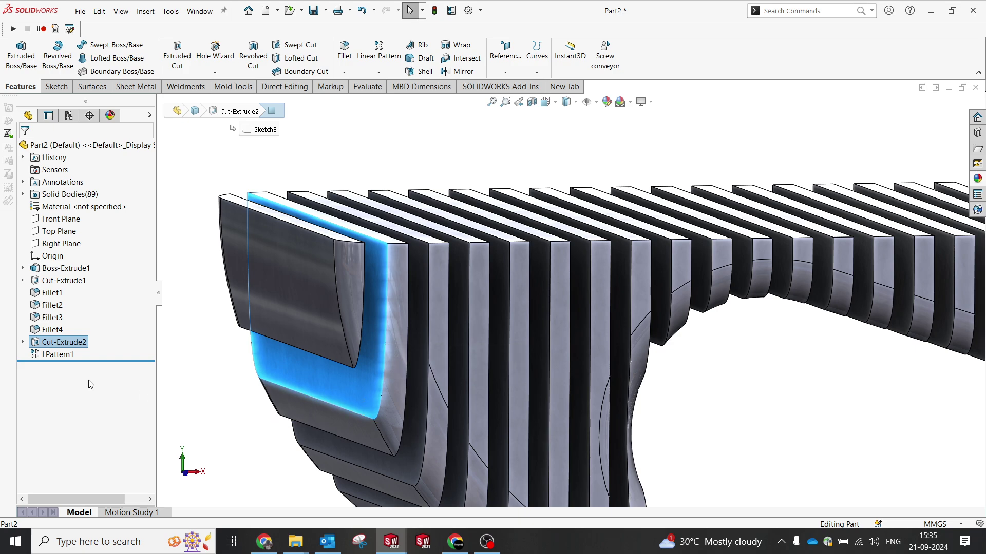
- Delete the outermost slat body at the slotted block's tapered starting end with Delete/Keep Body
left_click(372, 162)
left_click(288, 88)
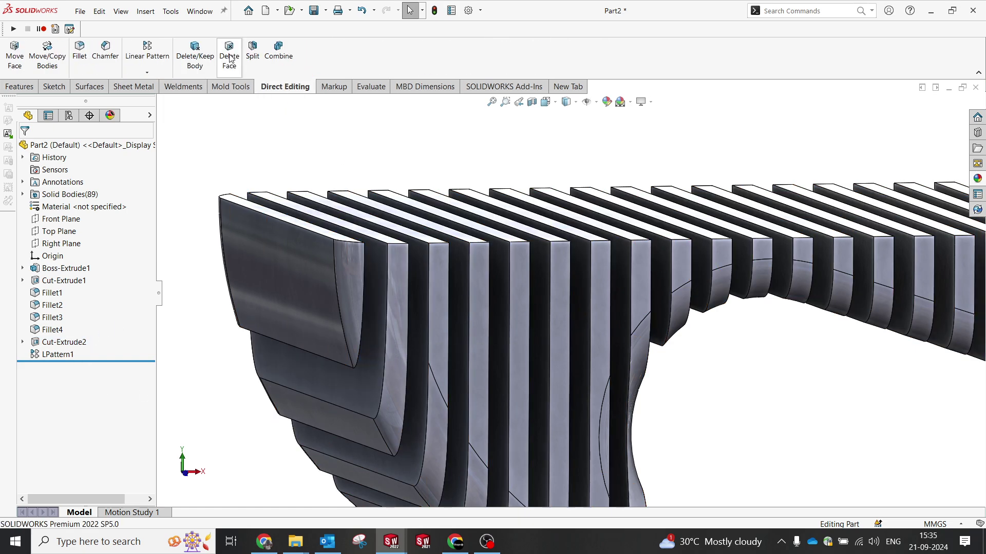
left_click(19, 88)
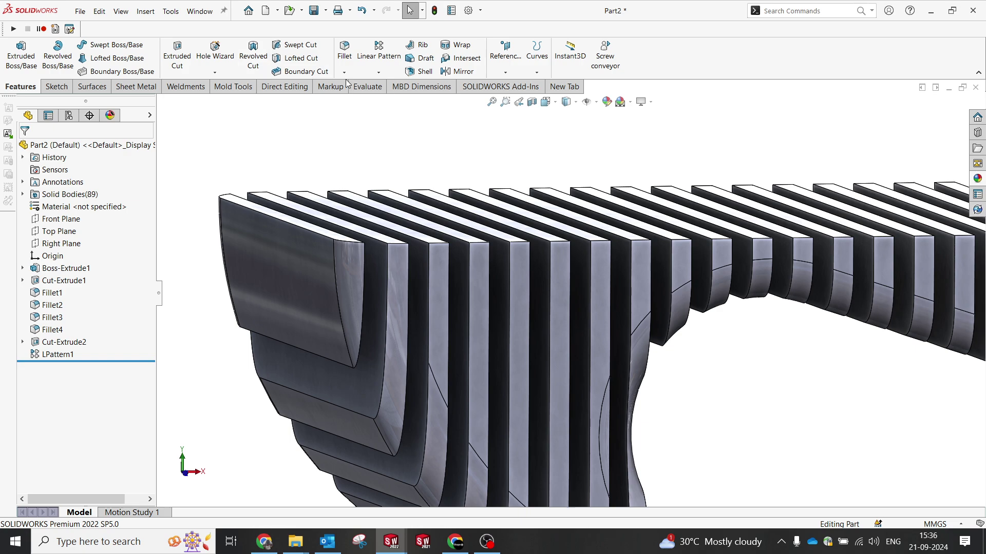
left_click(264, 88)
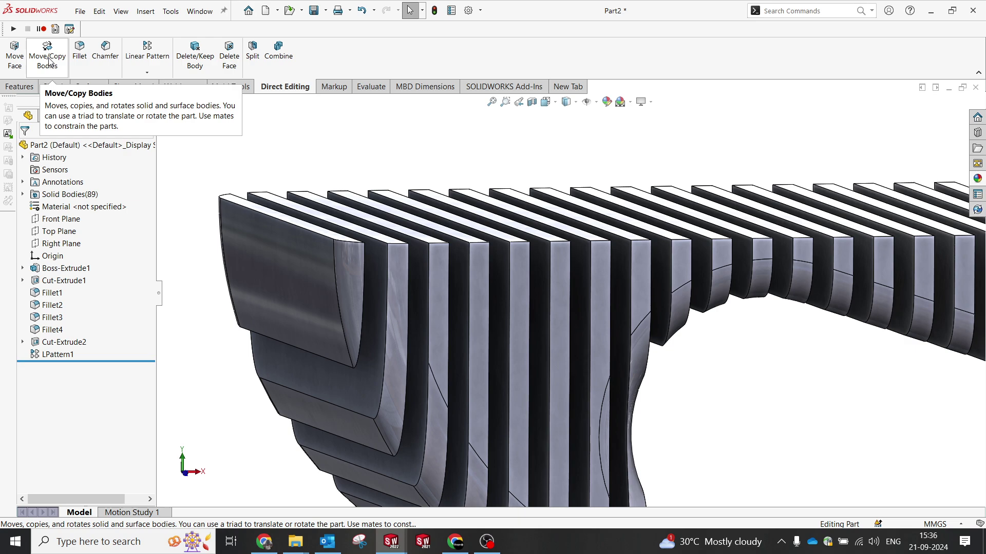
left_click(19, 86)
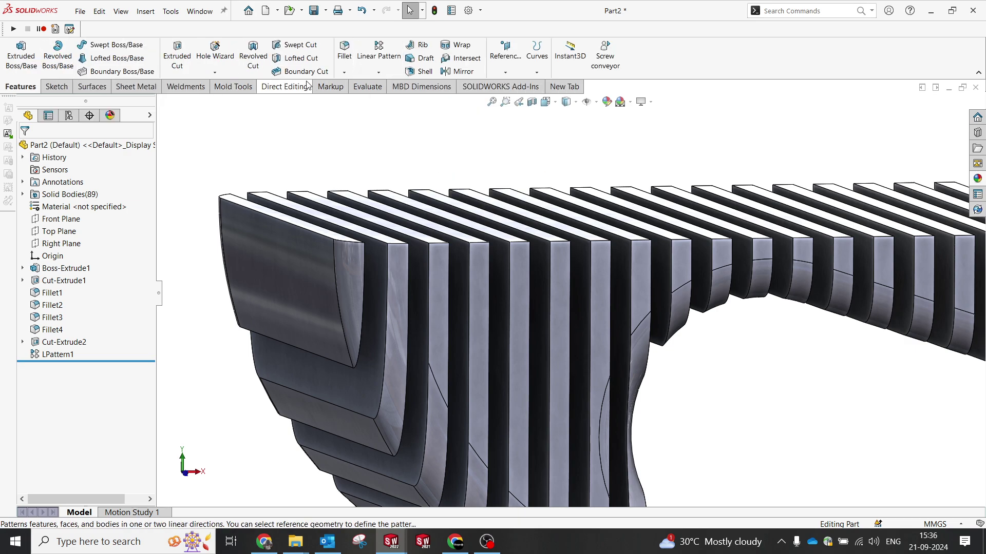
left_click(276, 88)
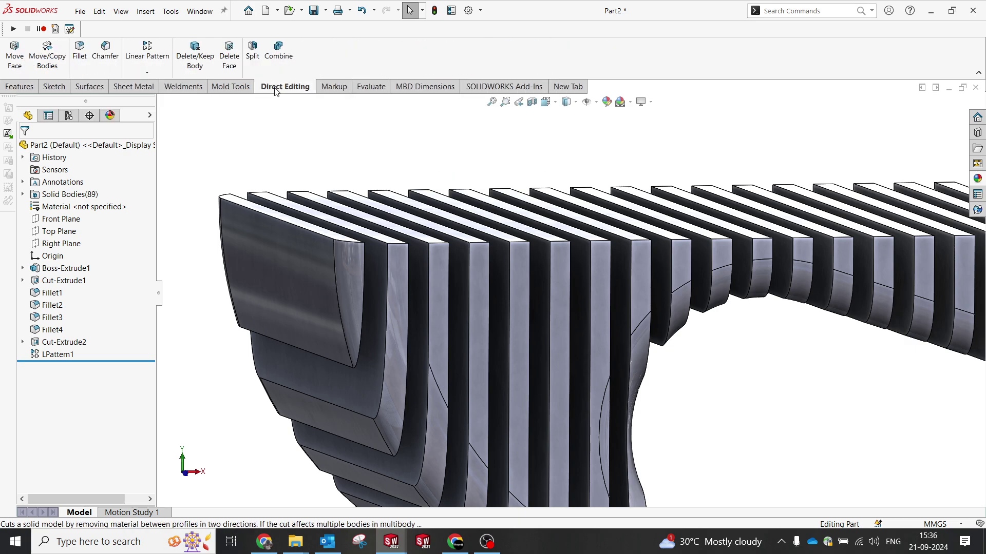
left_click(195, 54)
left_click(279, 248)
left_click(26, 149)
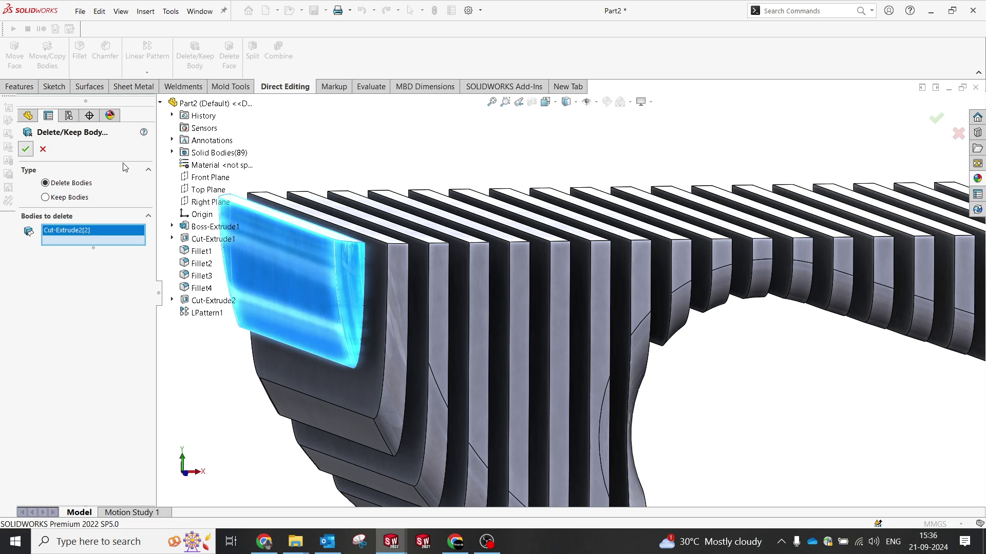
- Compare both ends of the slatted bench from the front and in an angled view
scroll(545, 185, "up", 10)
middle_click_drag(607, 247, 648, 230)
key("space")
left_click(451, 325)
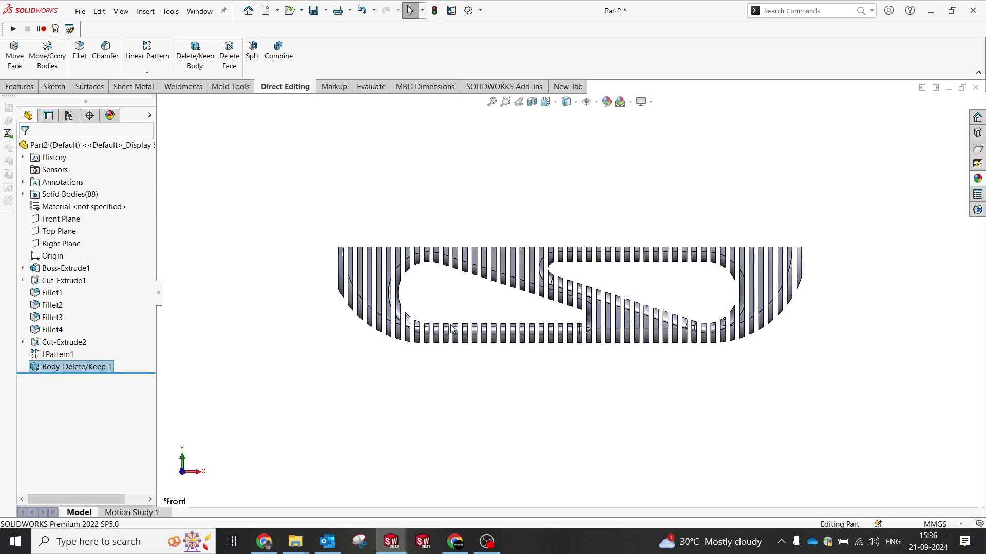
mouse_move(498, 267)
middle_mouse_down()
mouse_move(511, 288)
mouse_move(498, 284)
middle_mouse_up()
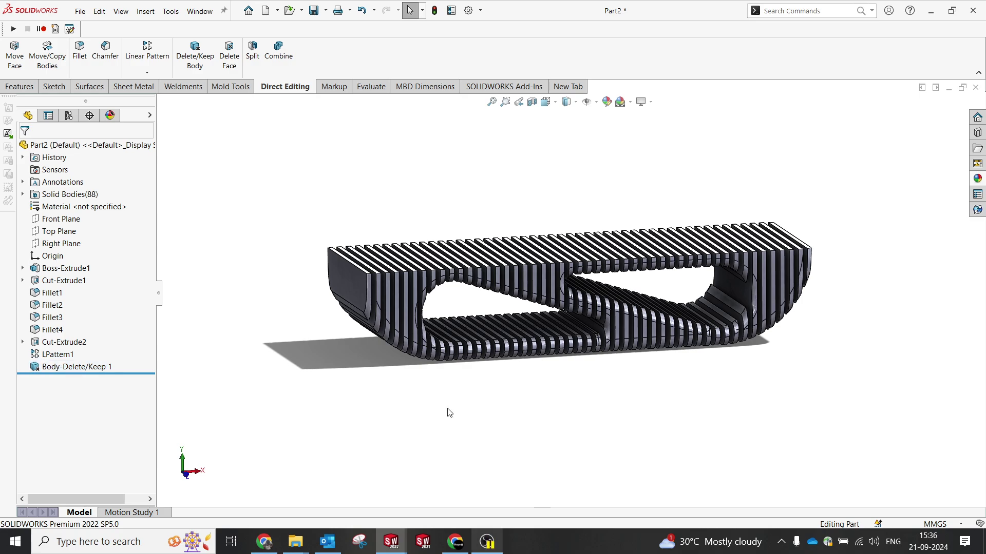
- Delete the body-deletion feature to restore the outermost end slat
right_click(39, 369)
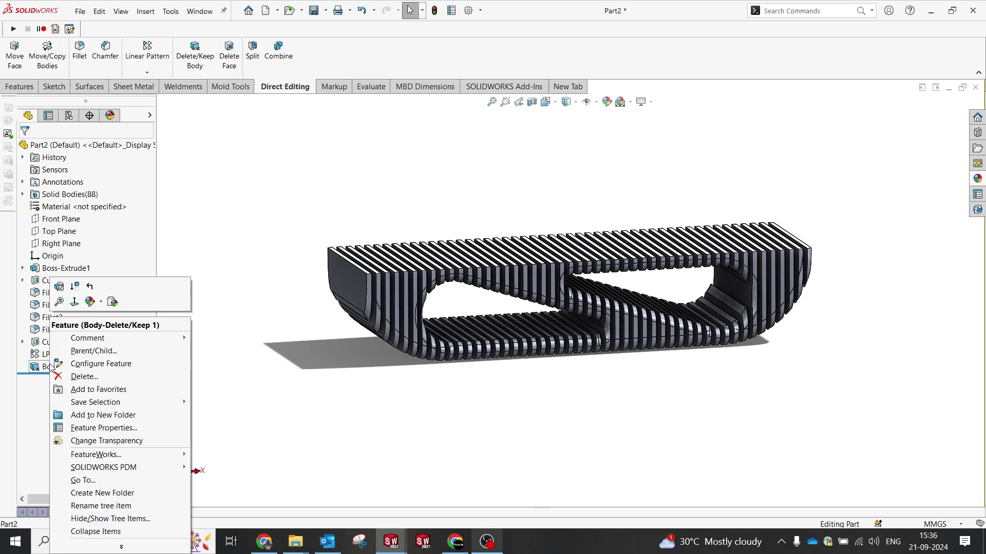
left_click(77, 377)
left_click(567, 134)
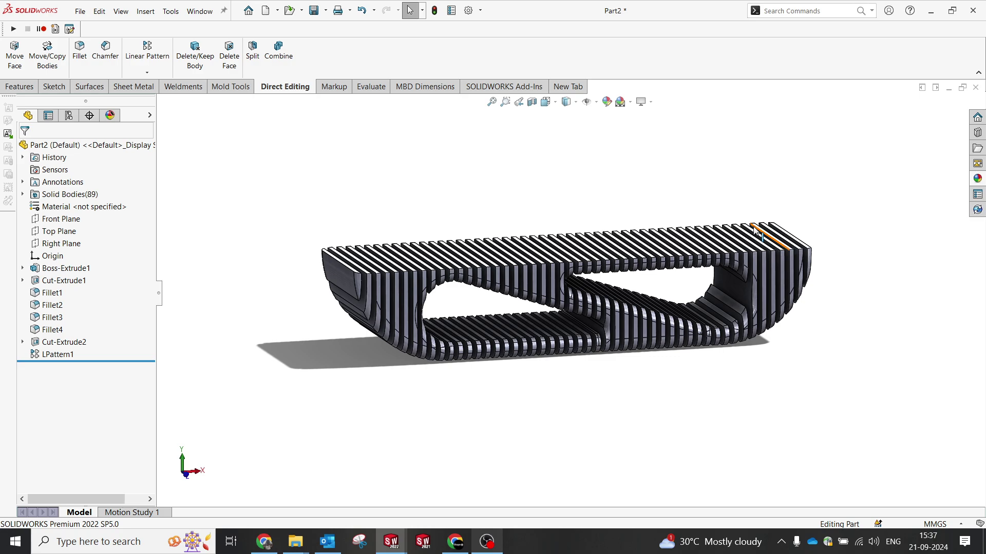
- Start a new sketch on the Right Plane, viewed from the bench's end
key("space")
left_click(325, 285)
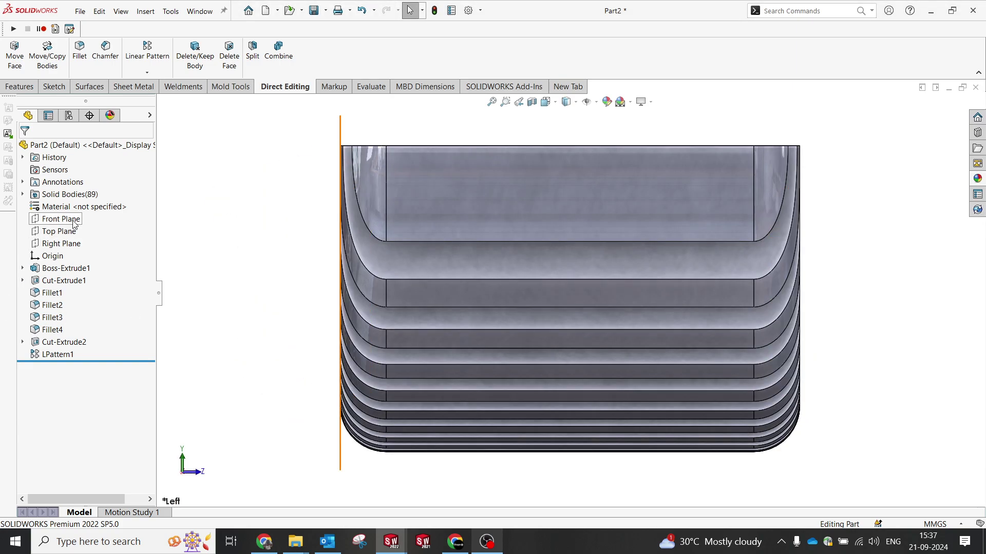
left_click(71, 245)
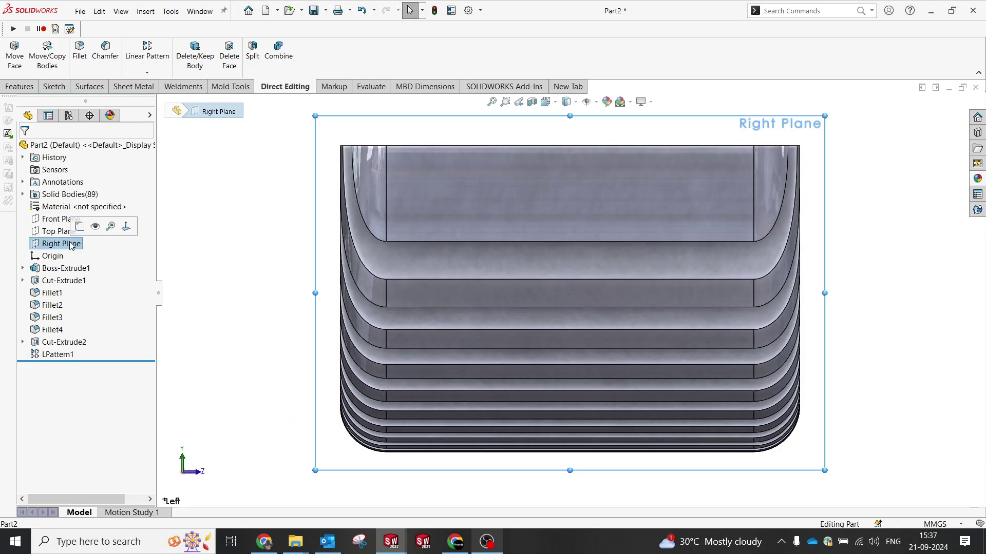
right_click(217, 203)
left_click(245, 185)
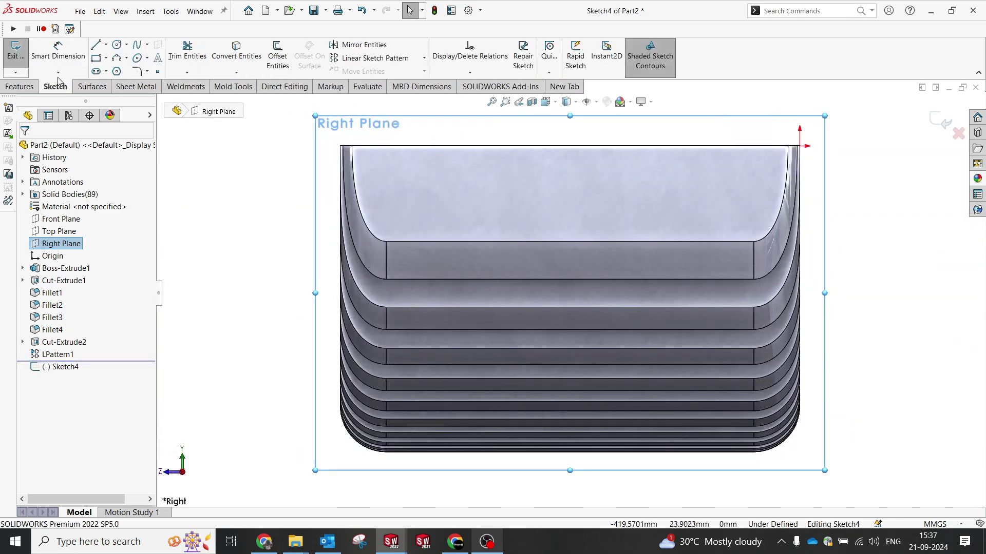
- In wireframe display, draw a horizontal construction line about 240 mm long just below the slats' upper edge, between the two vertical edges
left_click(105, 46)
left_click(119, 68)
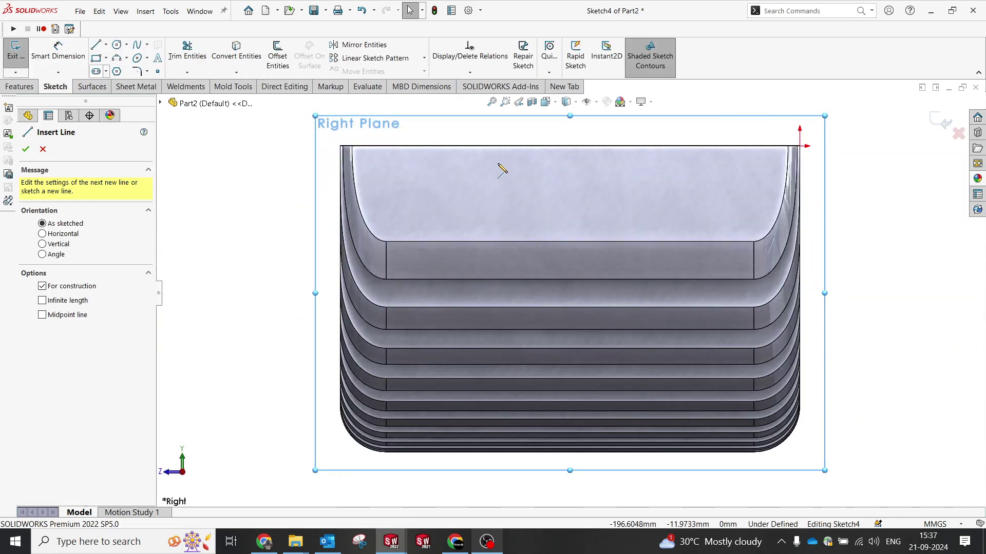
left_click(566, 102)
left_click(567, 174)
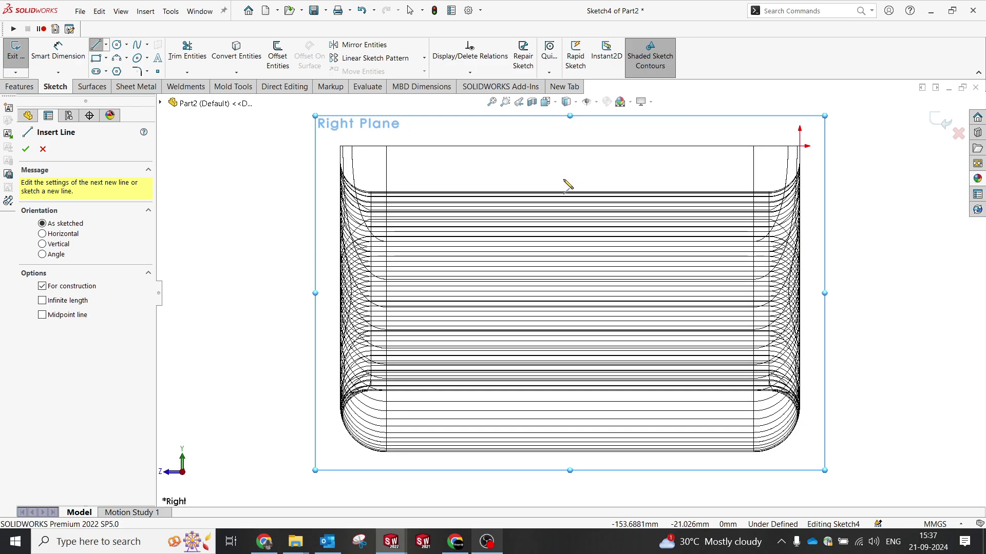
left_click(387, 164)
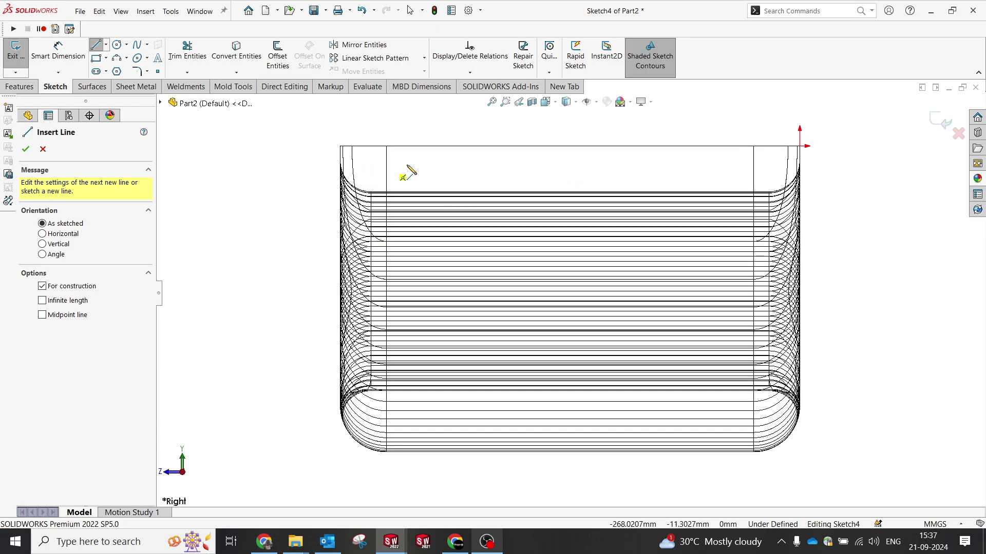
left_click(753, 164)
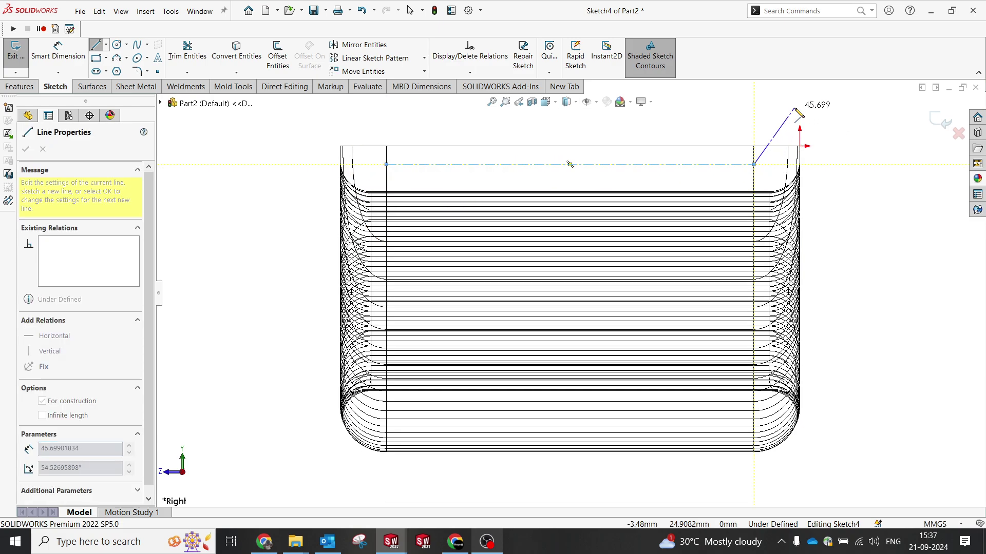
key("Escape")
left_click(106, 70)
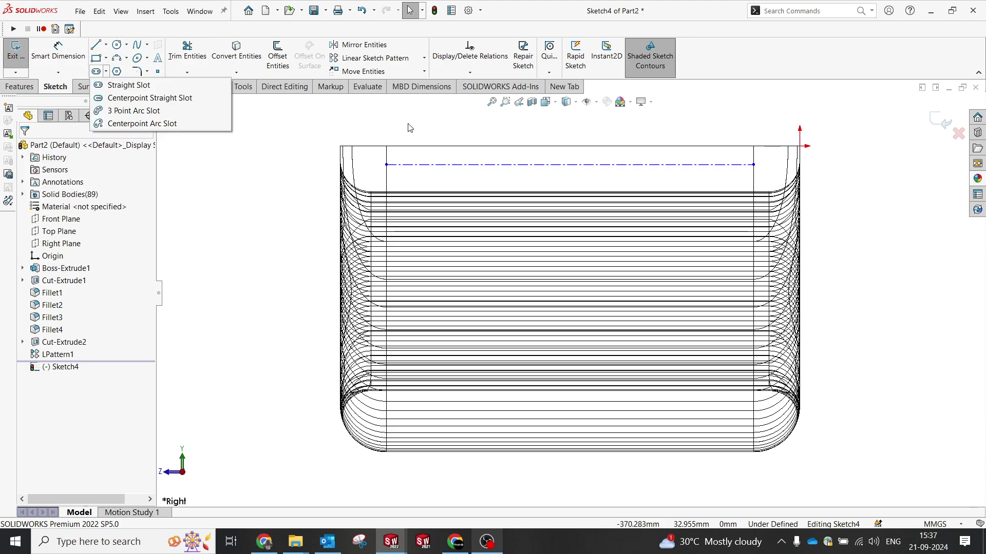
- Dimension the construction line 15 mm below the slats' upper edge
left_click(65, 50)
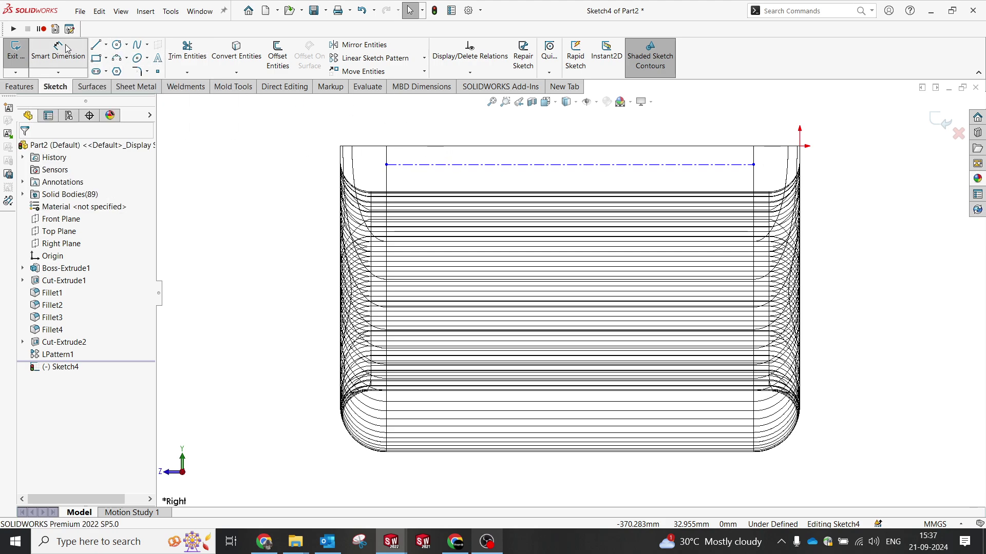
left_click(425, 148)
left_click(421, 165)
left_click(231, 252)
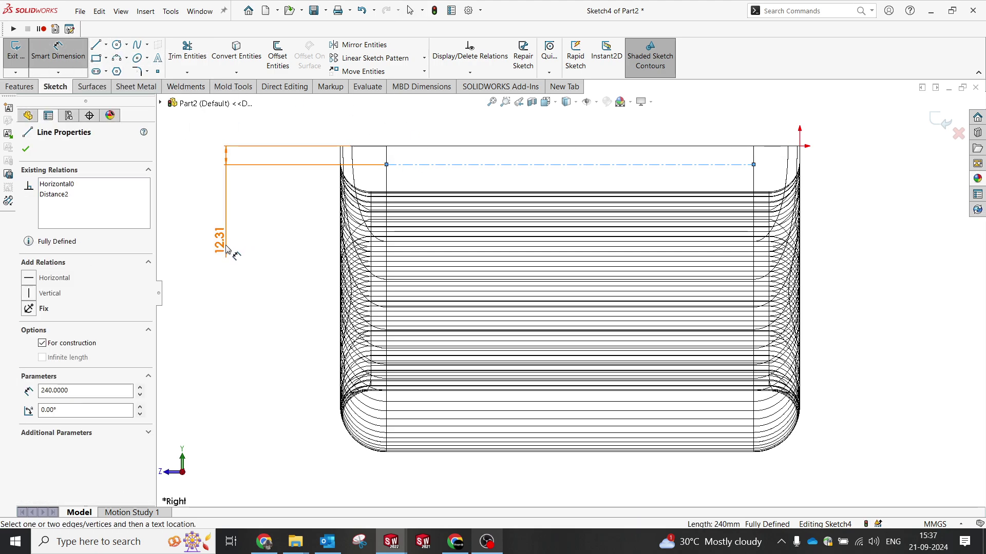
type("15")
key("Return")
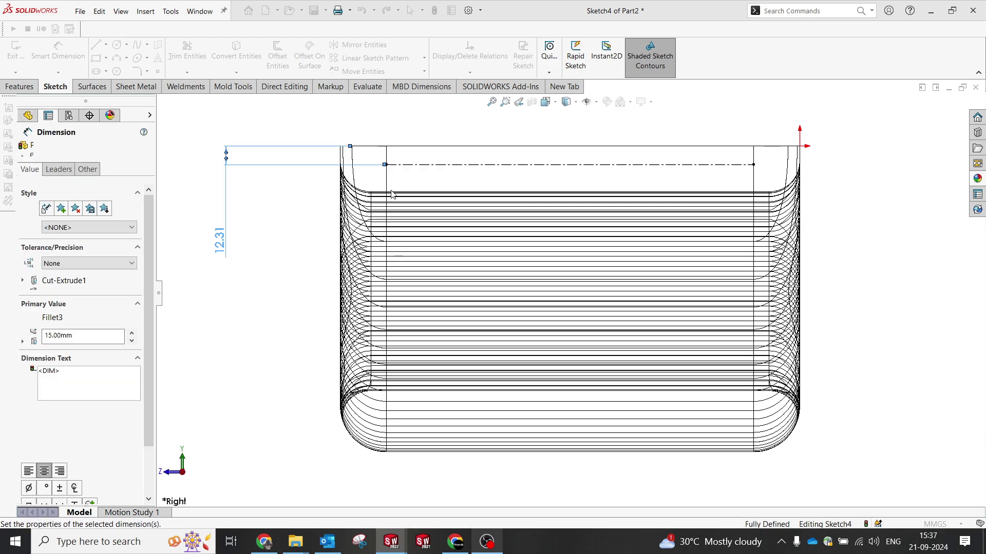
left_click(430, 133)
- Sketch three circles centred on the construction line, one near each end and one near the middle, with radii of about 8 to 10 mm
left_click(118, 59)
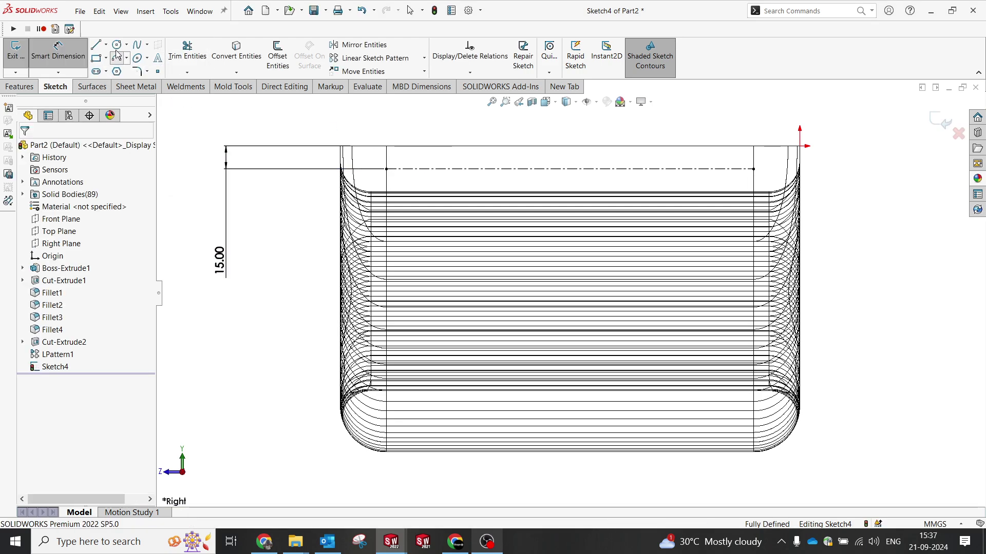
left_click(117, 45)
left_click(428, 169)
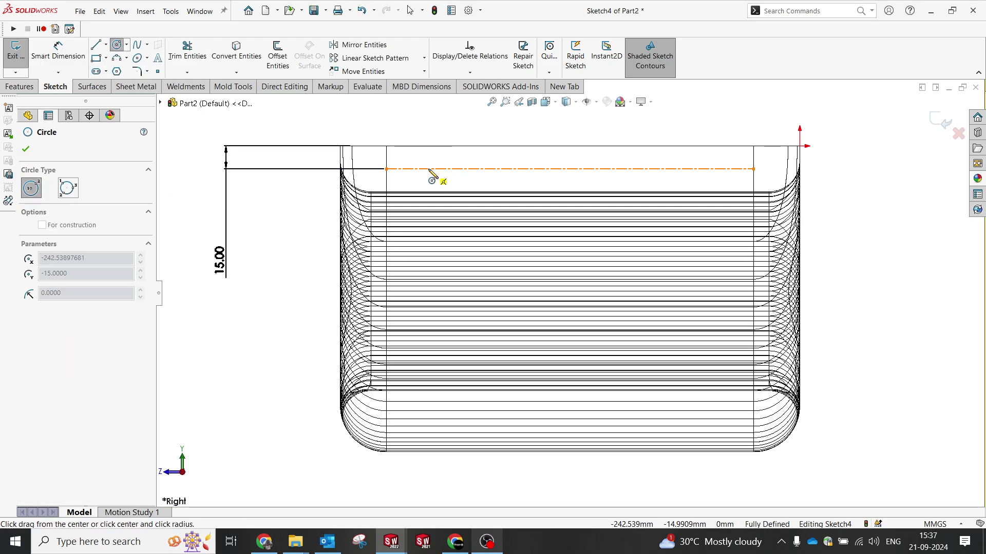
left_click(443, 169)
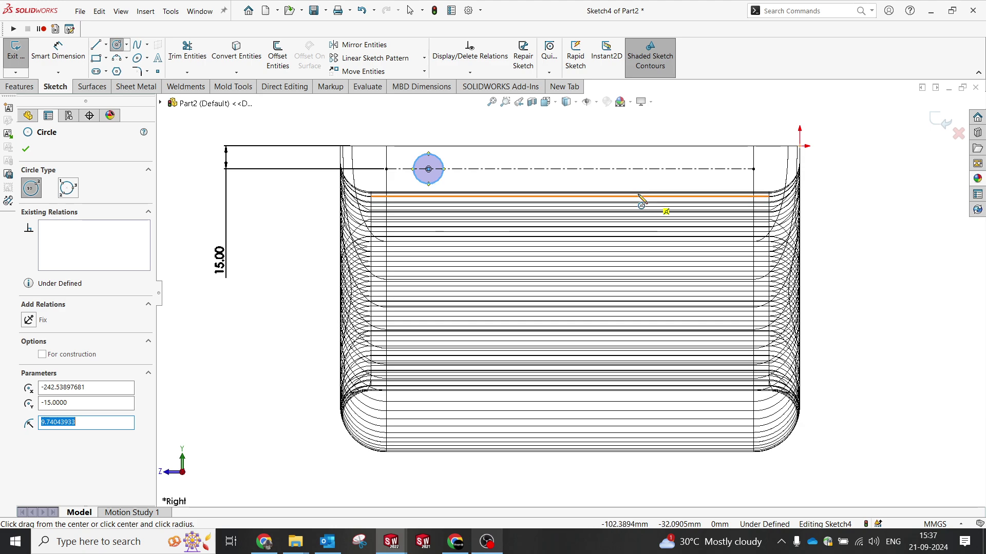
left_click(558, 168)
left_click(568, 176)
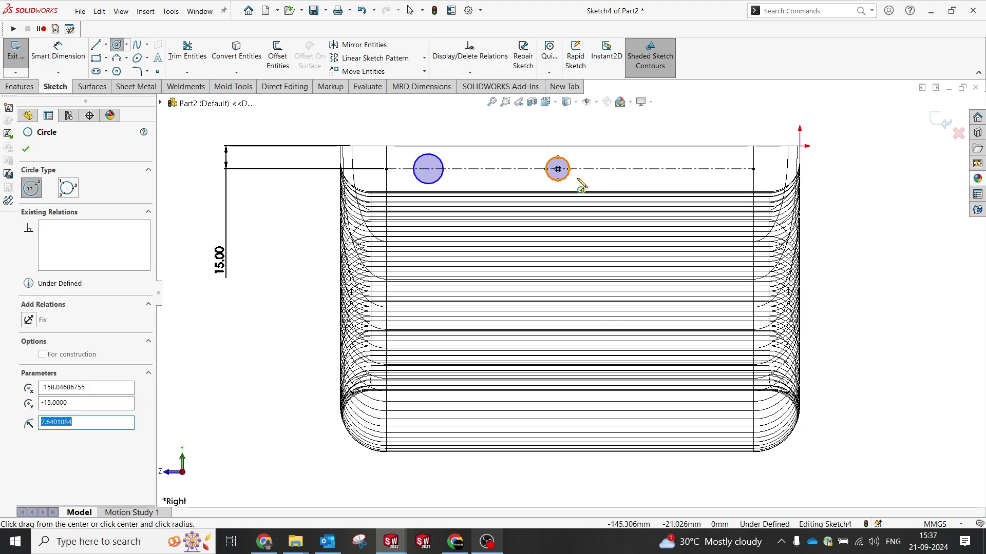
left_click(726, 169)
left_click(733, 181)
key("Escape")
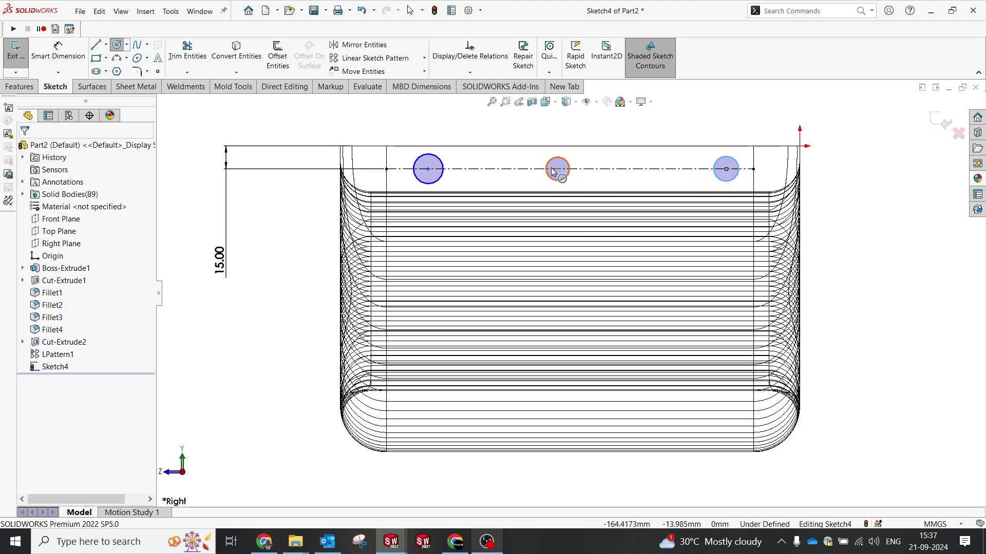
- Constrain the middle circle's centre to the midpoint of the construction line
left_click(558, 170)
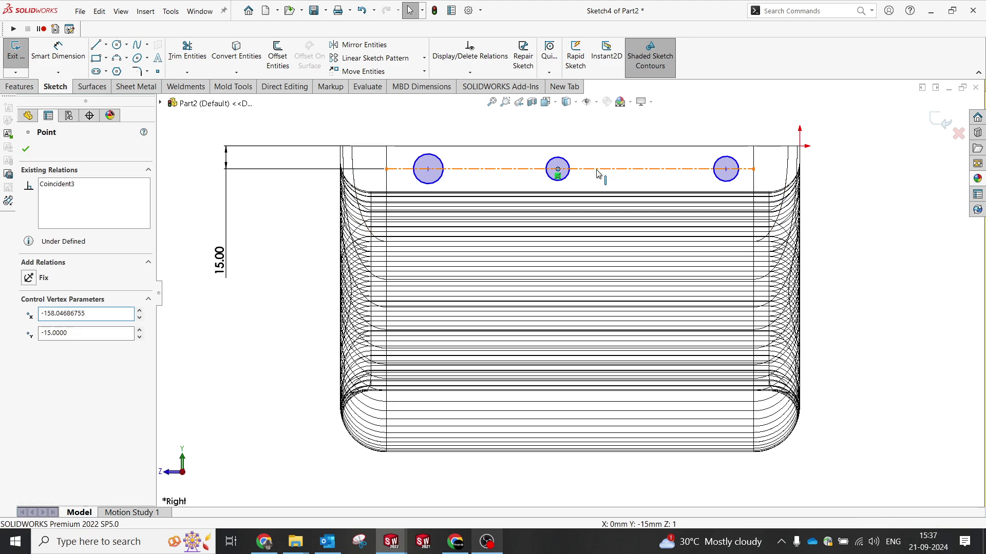
left_click(616, 169, "ctrl")
left_click(626, 124)
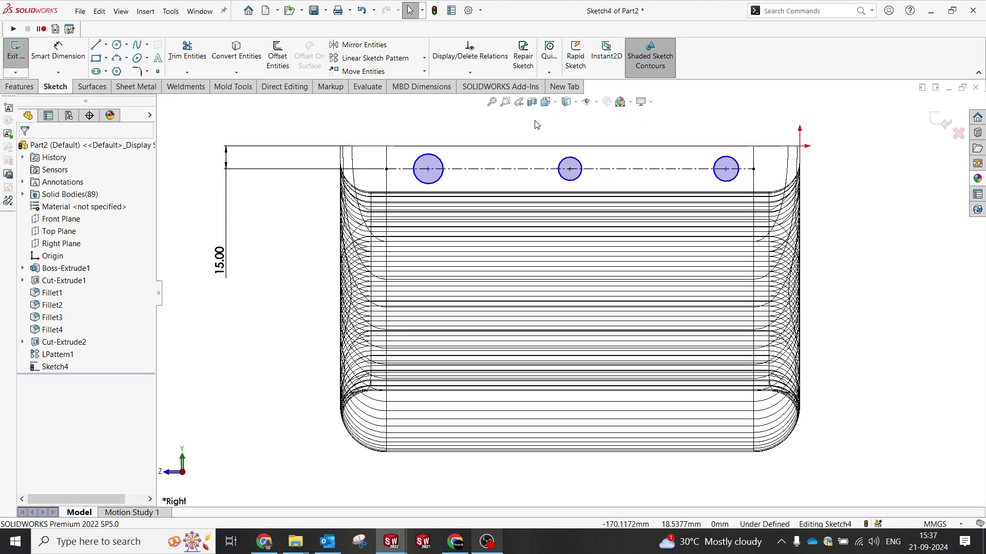
- Dimension the end circle farthest from the origin with a diameter of 15 mm
right_click_drag(771, 187, 767, 155)
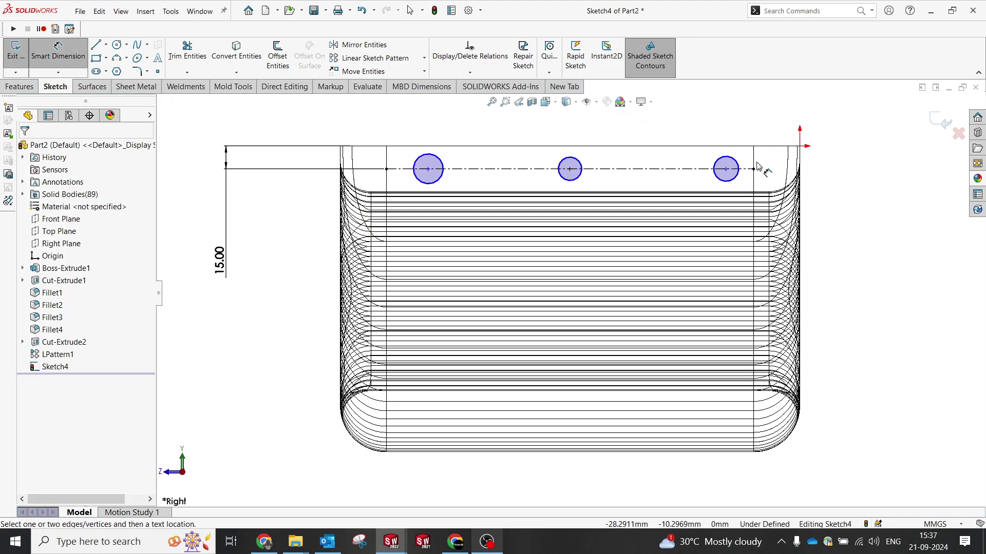
left_click(417, 159)
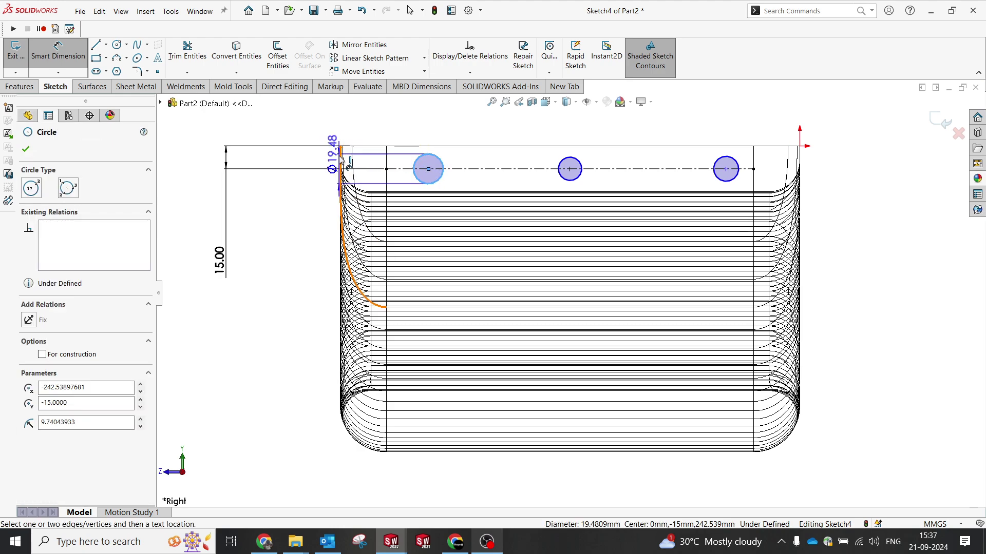
left_click(368, 125)
scroll(358, 144, "down", 5)
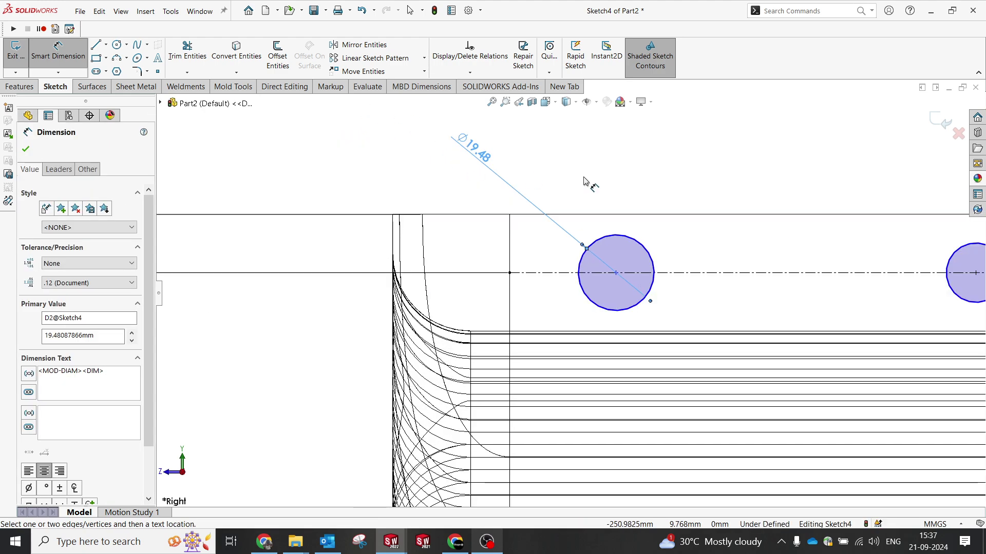
double_click(480, 150)
type("1")
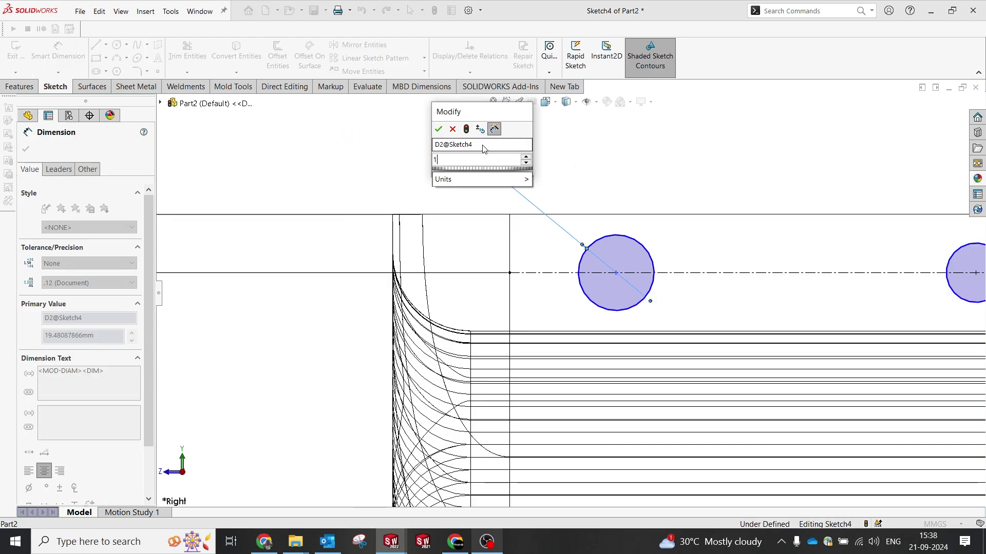
type("5")
key("Return")
key("Escape")
scroll(570, 294, "up", 5)
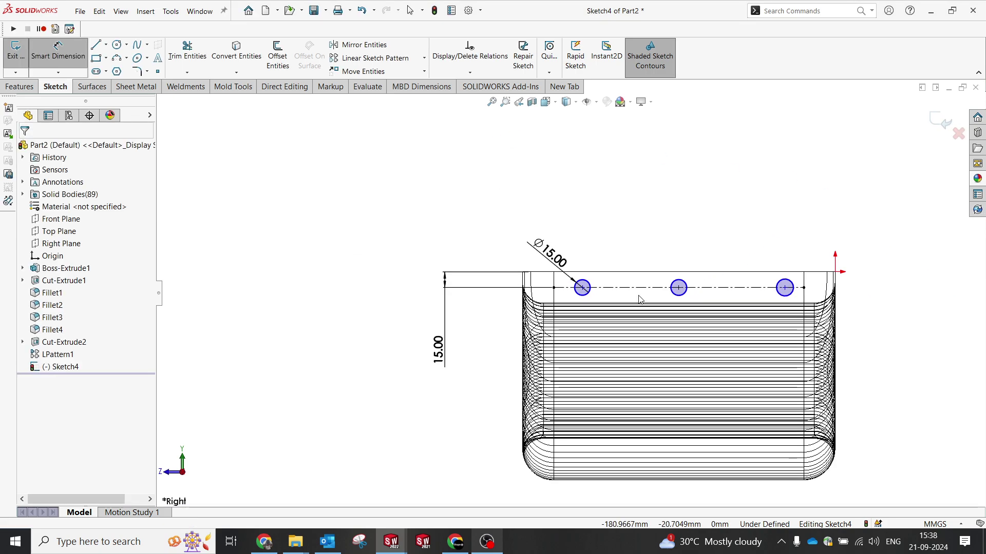
- Make all three circles on the construction line equal in size
left_click(582, 295)
left_click(678, 293, "ctrl")
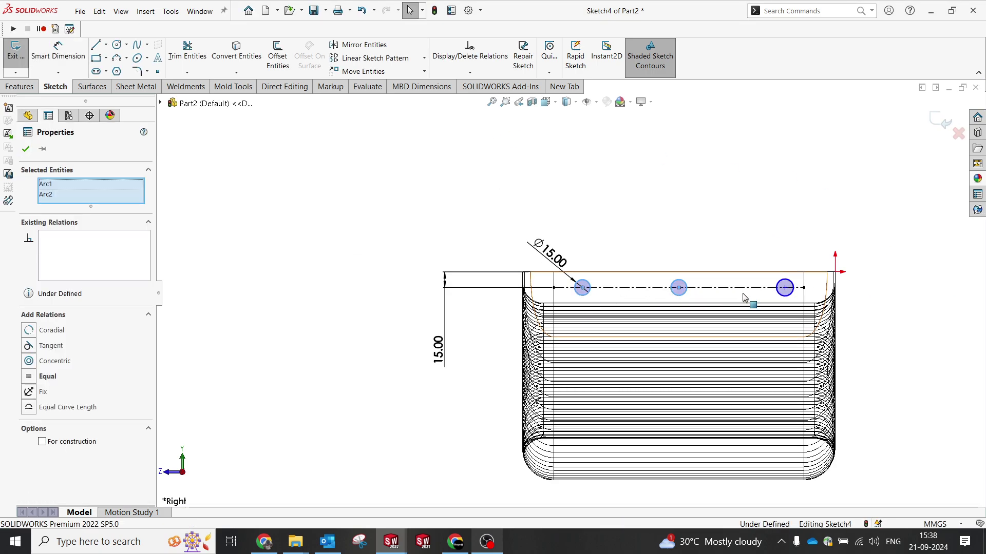
left_click(782, 296, "ctrl")
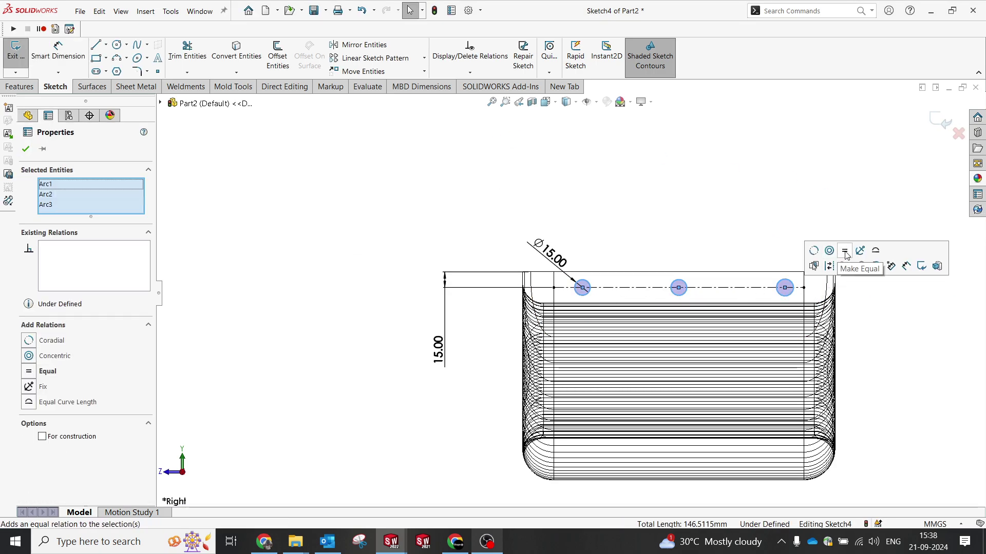
left_click(847, 256)
left_click(750, 199)
- Dimension the centre of the circle farthest from the origin 50 mm horizontally from the slats' nearest upper corner
scroll(602, 266, "down", 4)
right_click_drag(598, 273, 613, 165)
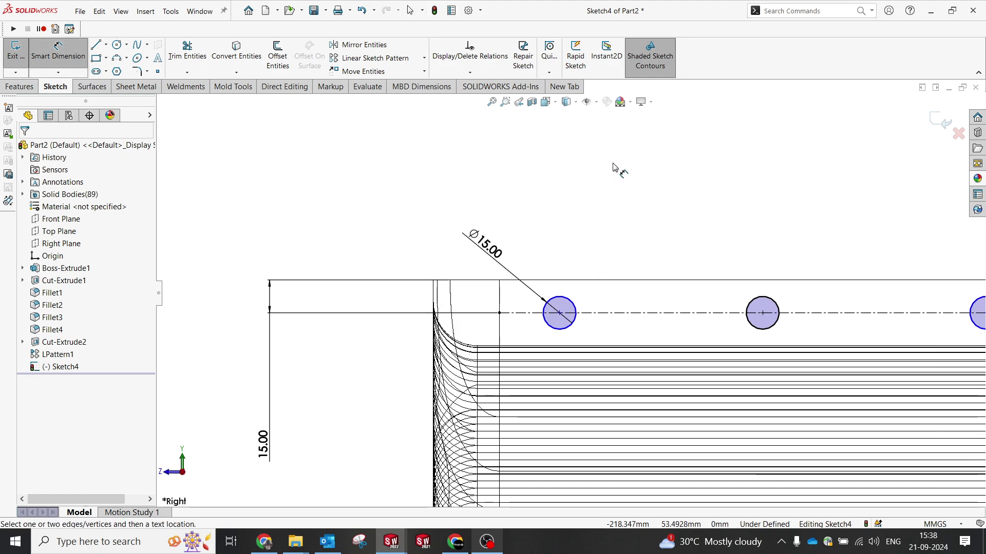
left_click(560, 295)
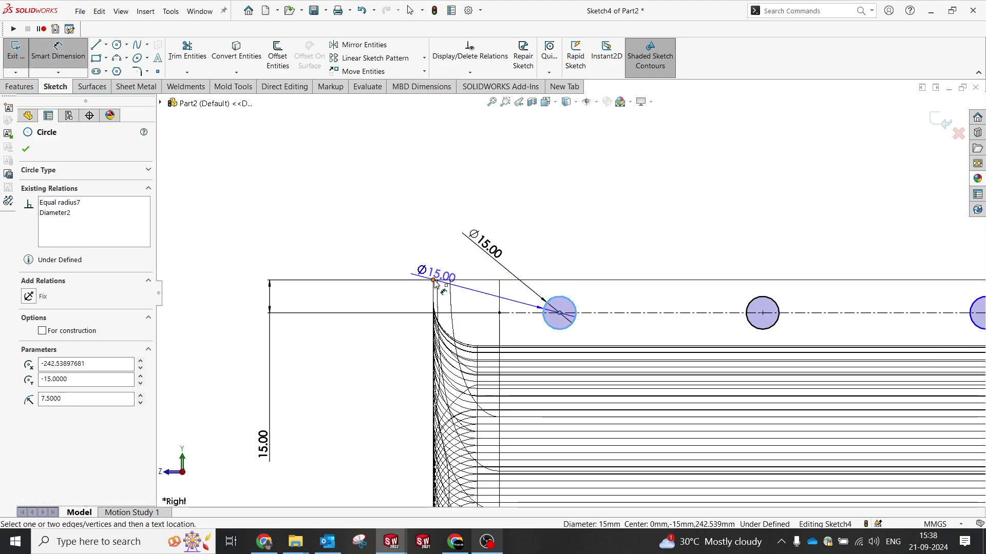
left_click(442, 274)
left_click(497, 168)
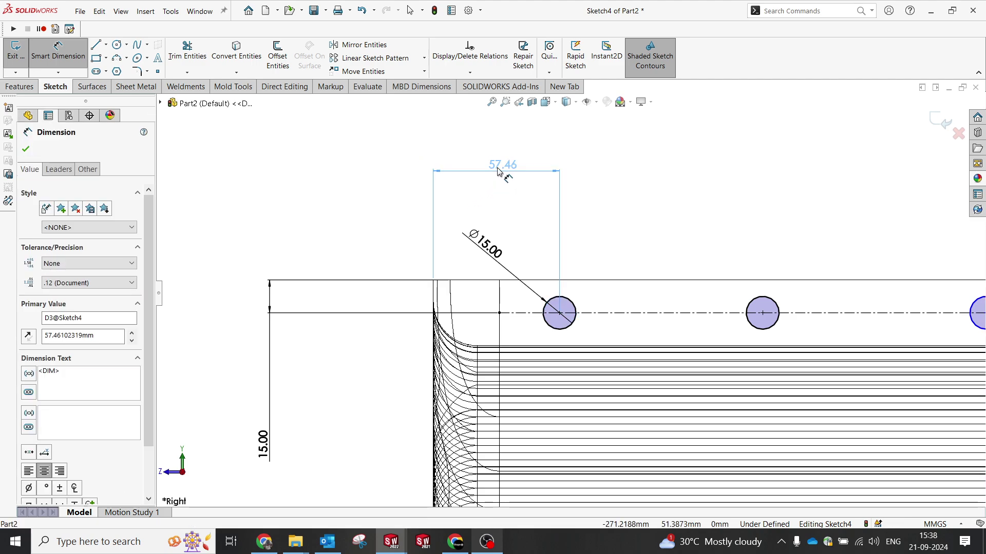
type("50")
key("Return")
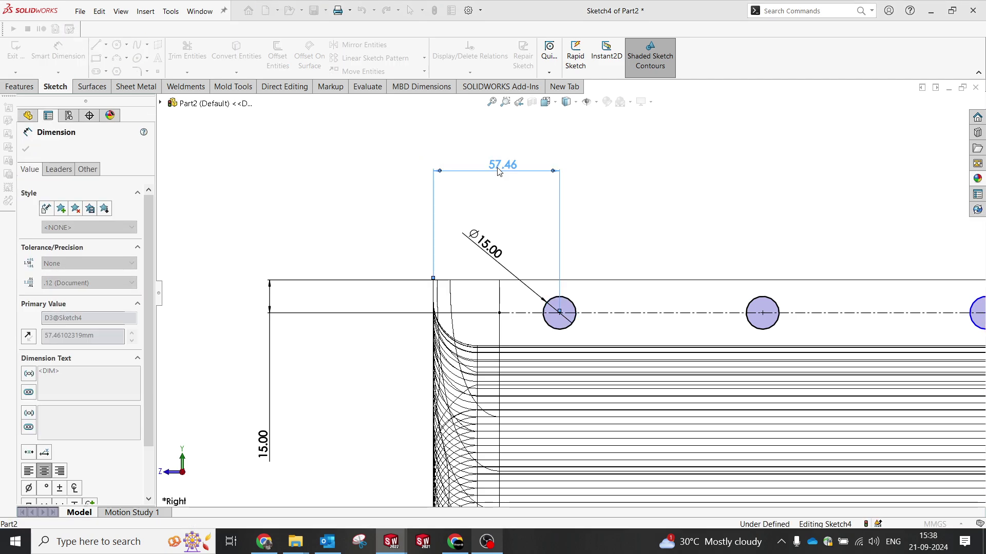
left_click(587, 200)
- Dimension the centre of the circle nearest the origin 50 mm horizontally from the origin
scroll(719, 239, "up", 2)
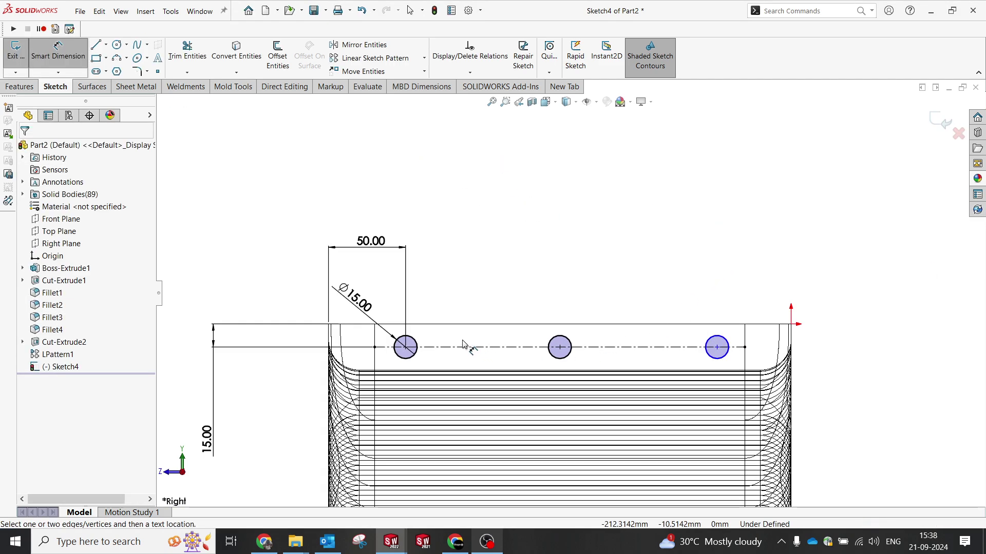
left_click(723, 343)
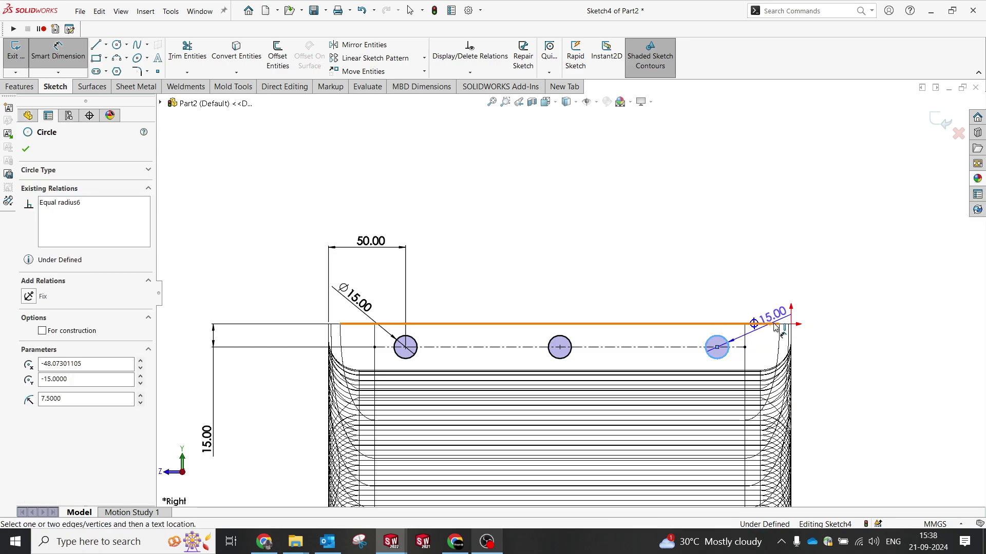
left_click(791, 327)
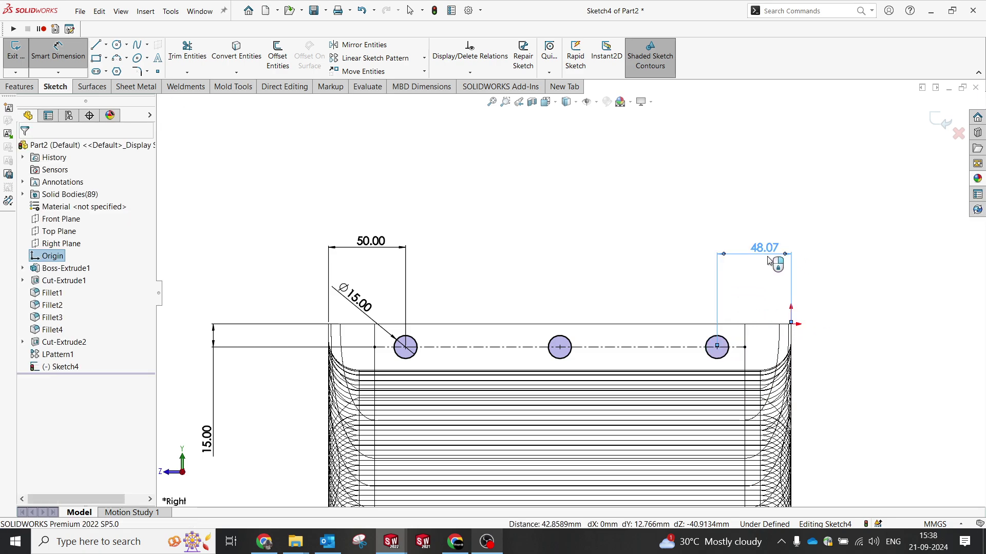
left_click(764, 259)
type("50")
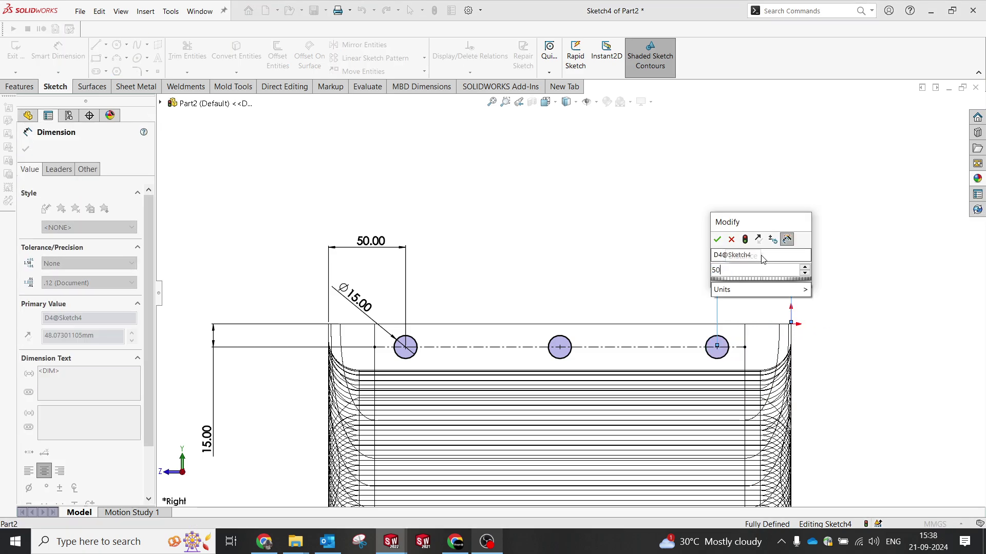
key("Return")
- Set the dimensioned circle's diameter to 12 mm
left_click(366, 291)
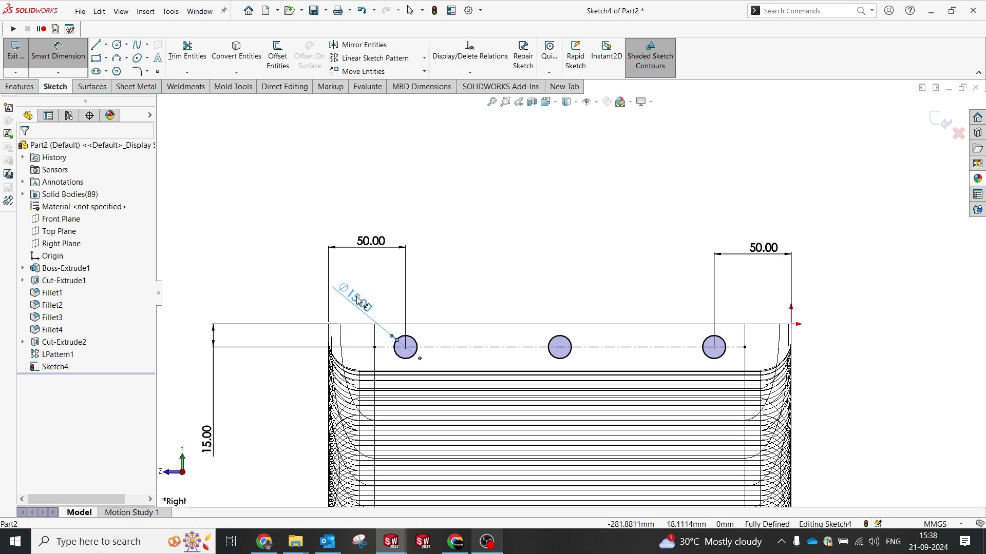
type("12")
key("Return")
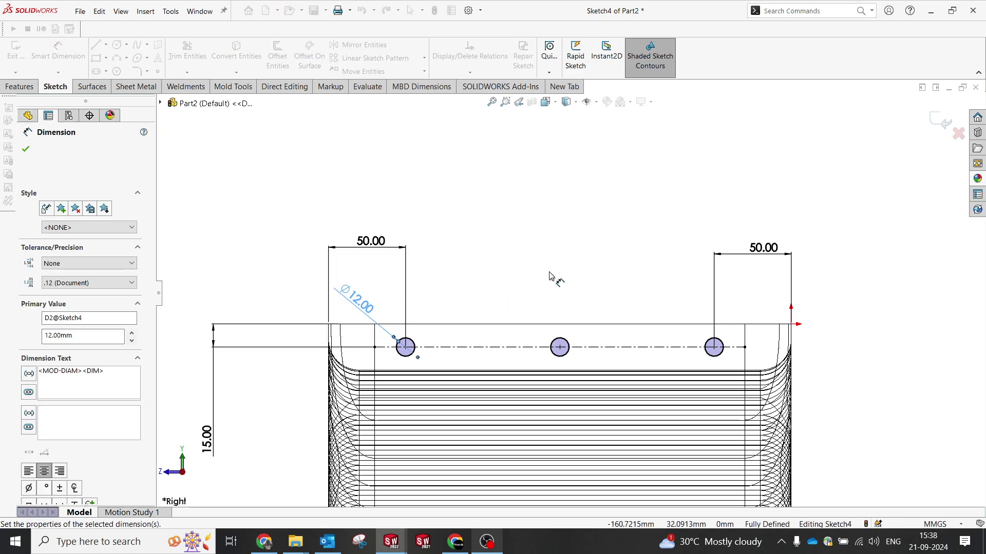
- Extrude-cut the three circles through all slats with Through All - Both, and return the display to shaded with edges
left_click(20, 86)
left_click(177, 56)
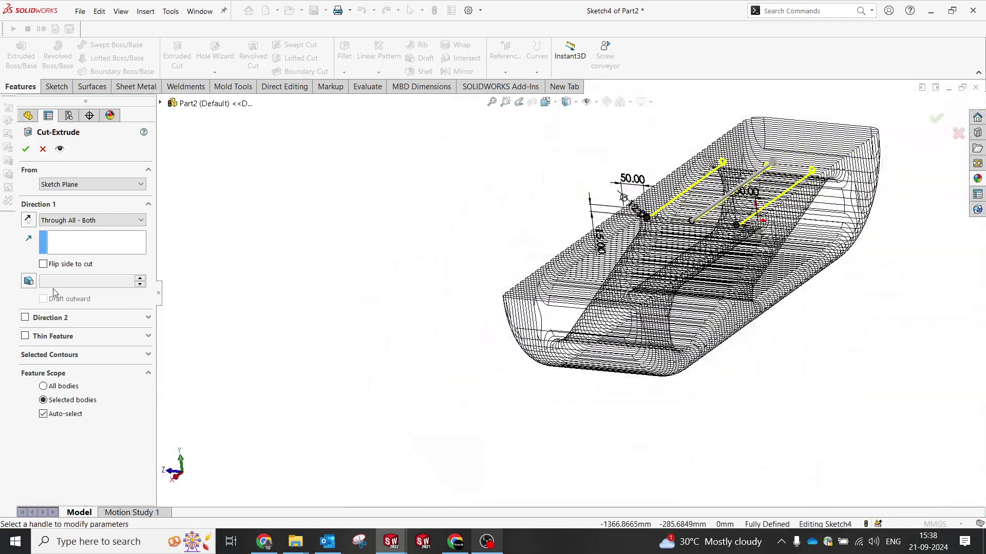
left_click(63, 220)
left_click(62, 248)
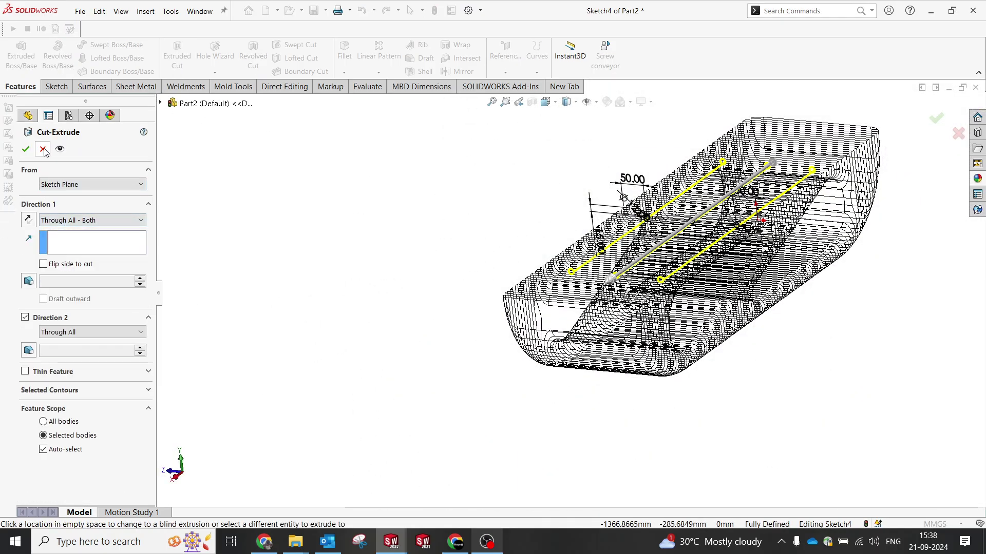
left_click(24, 155)
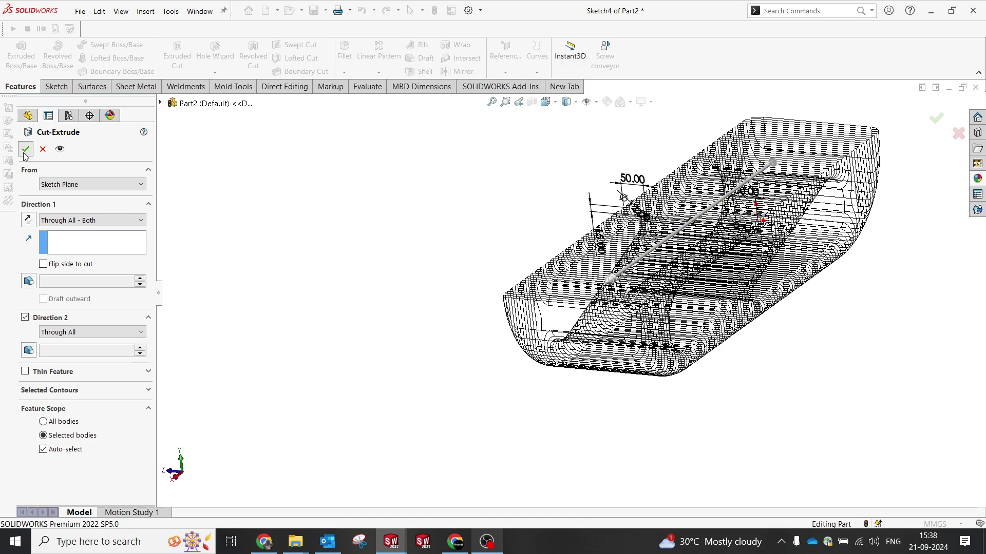
left_click(570, 106)
left_click(565, 118)
- Examine the three holes in the end slat and the gaps between the slats from several angles
mouse_move(492, 277)
middle_mouse_down()
mouse_move(583, 240)
mouse_move(668, 257)
mouse_move(524, 272)
middle_mouse_up()
scroll(633, 218, "down", 3)
scroll(631, 215, "up", 3)
middle_click_drag(631, 216, 563, 238)
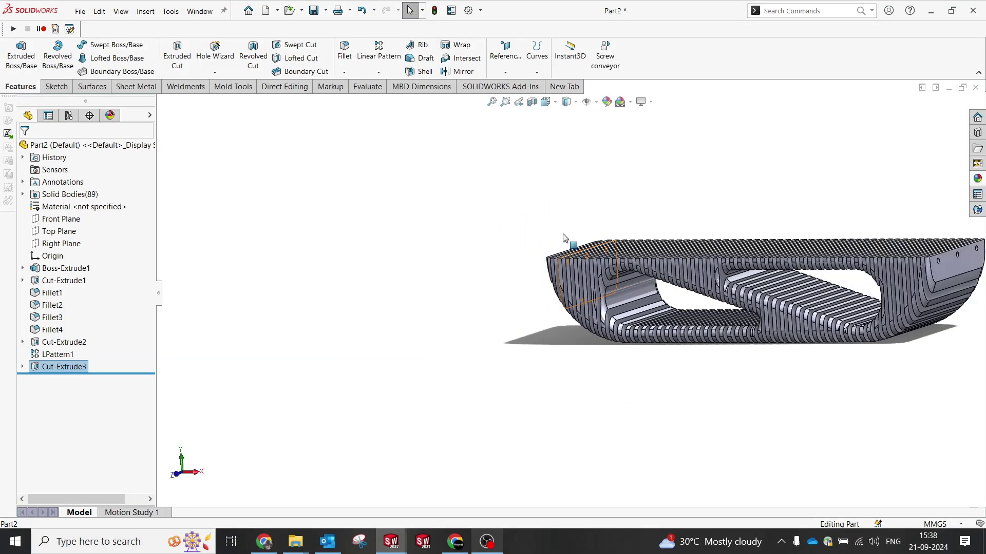
scroll(832, 260, "up", 1)
scroll(831, 263, "down", 3)
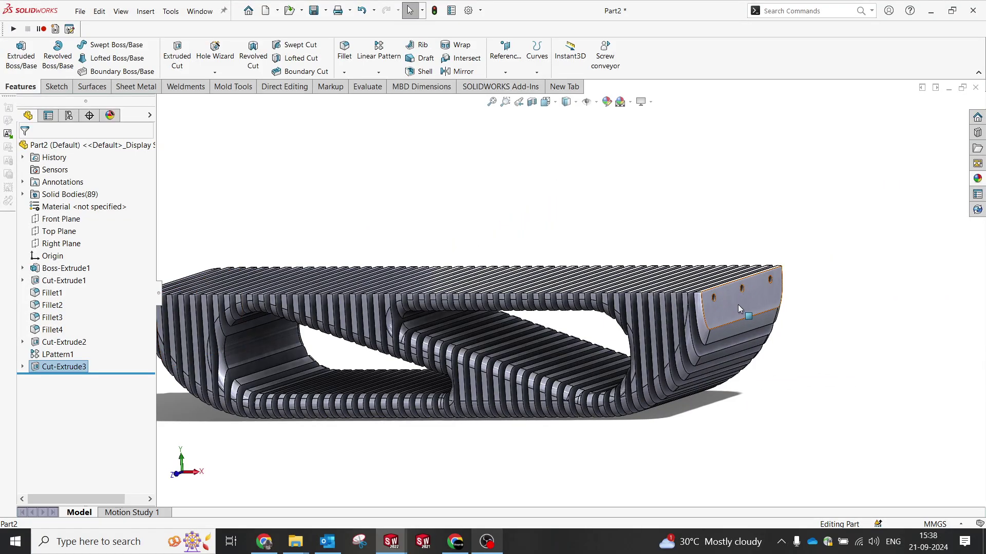
middle_click_drag(737, 308, 715, 331)
scroll(662, 345, "down", 2)
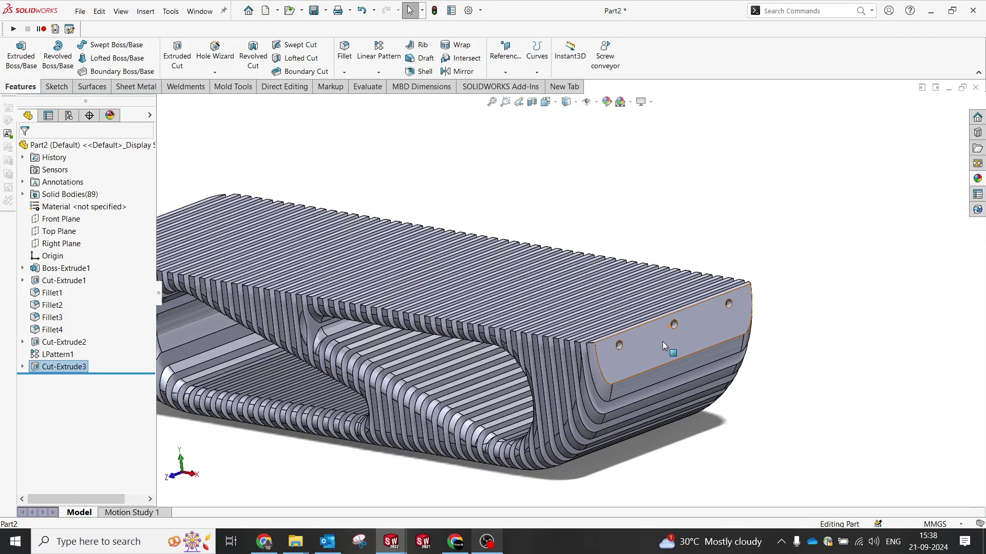
scroll(656, 350, "down", 4)
middle_click_drag(654, 351, 593, 316)
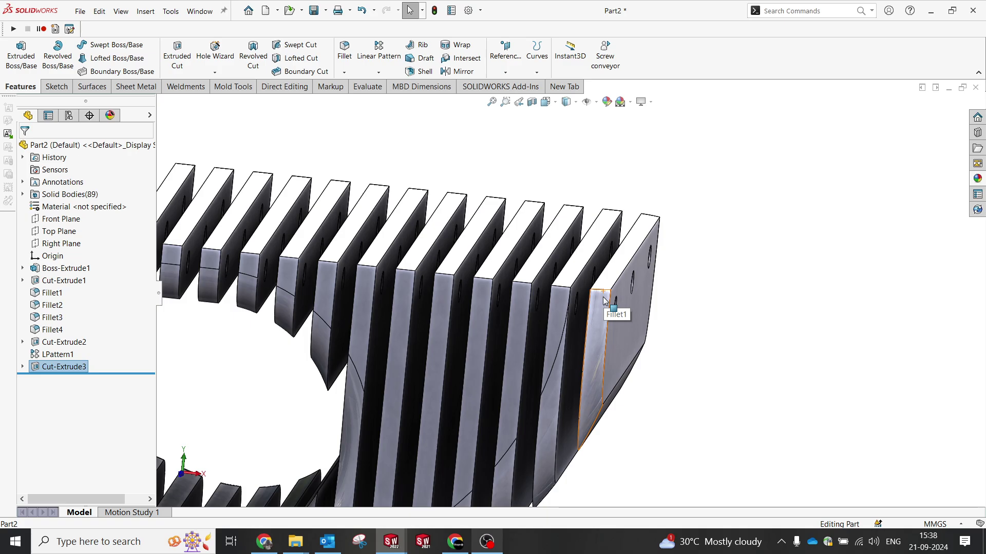
- Start a sketch on the second slat's face that looks towards the end slat
scroll(609, 235, "down", 4)
middle_click_drag(609, 235, 608, 270)
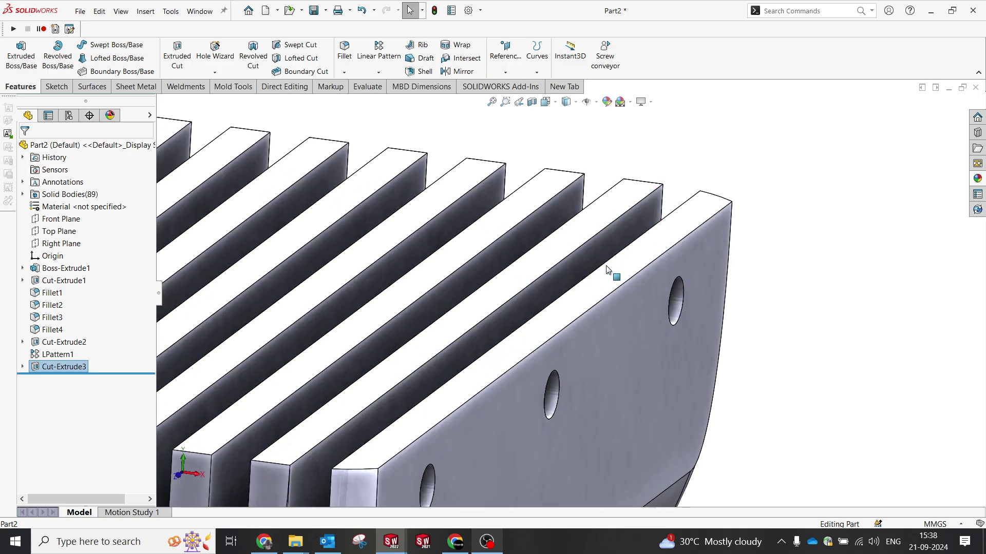
left_click(605, 252)
left_click(651, 217)
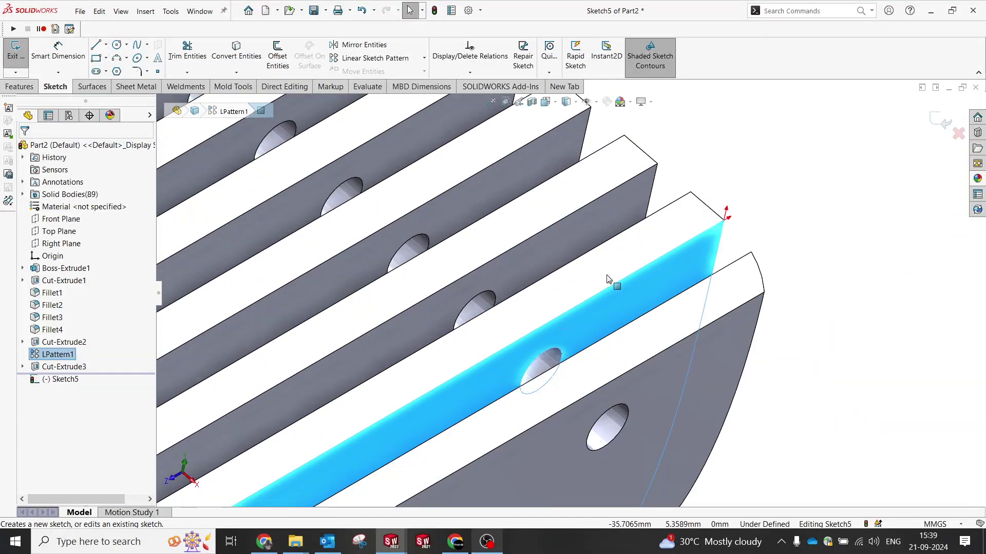
left_click(116, 47)
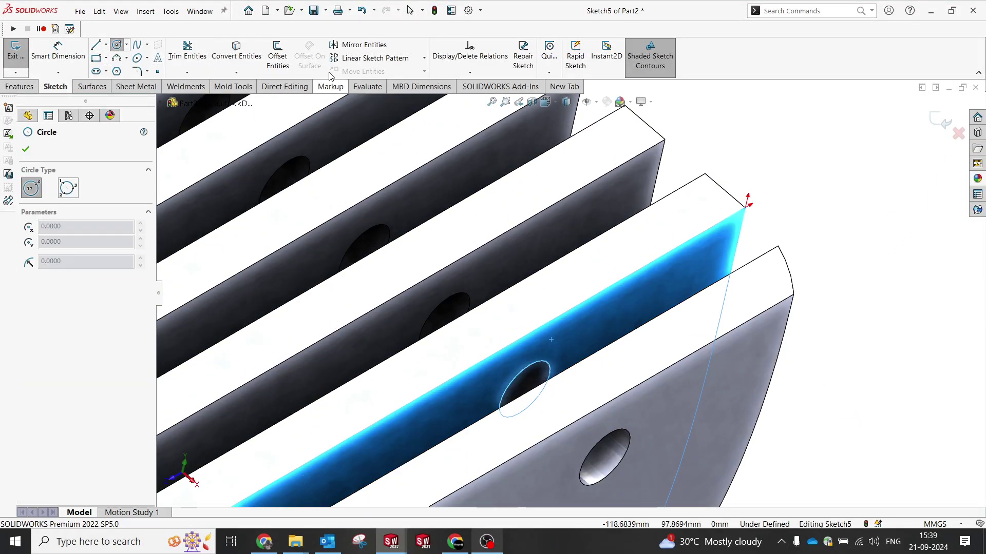
key("Escape")
key("Escape")
left_click(278, 61)
key("Escape")
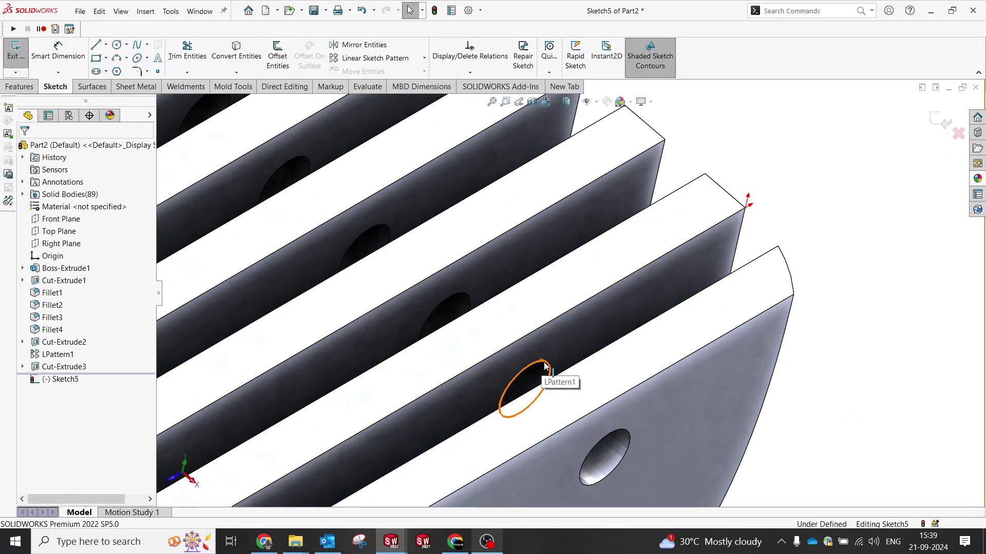
- Convert the edges of the three holes on the sketched slat face into sketch circles
scroll(547, 334, "up", 3)
scroll(410, 406, "down", 4)
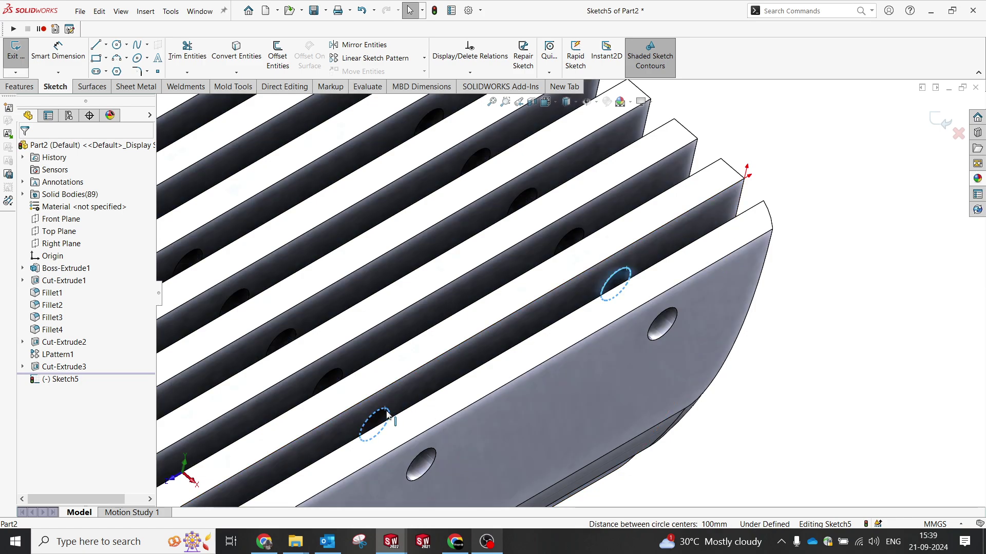
scroll(385, 396, "down", 3)
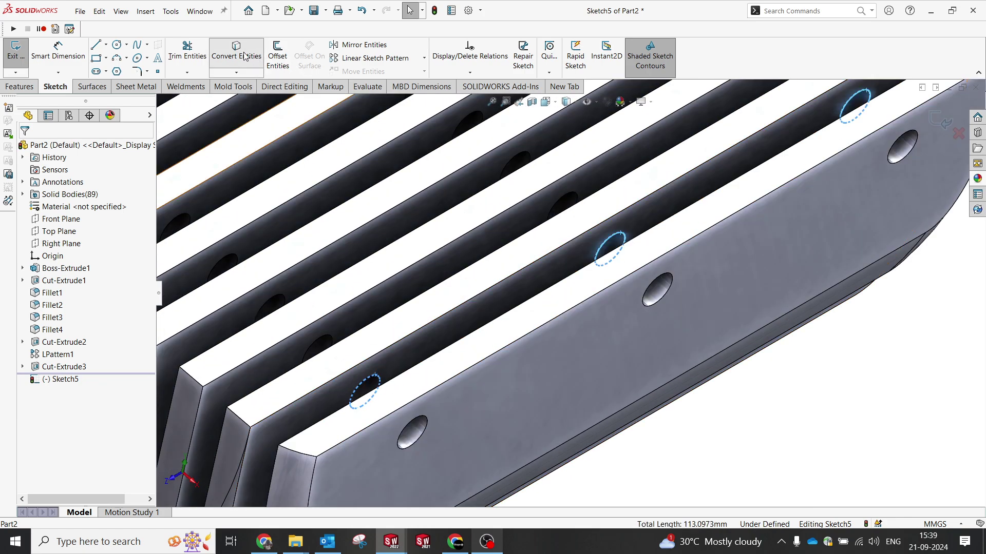
- Offset the three converted hole circles outwards by 5 mm
left_click(277, 56)
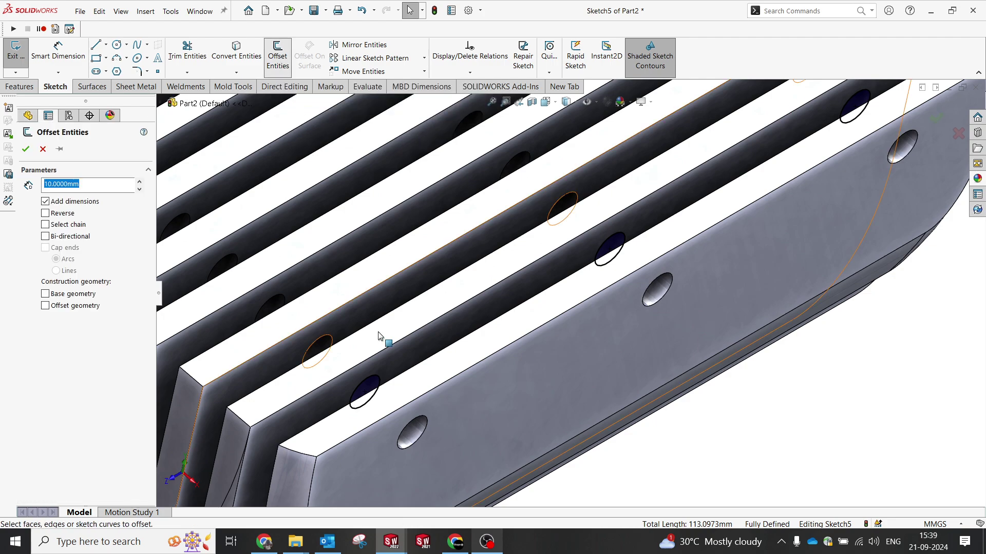
left_click(379, 383)
left_click(630, 238)
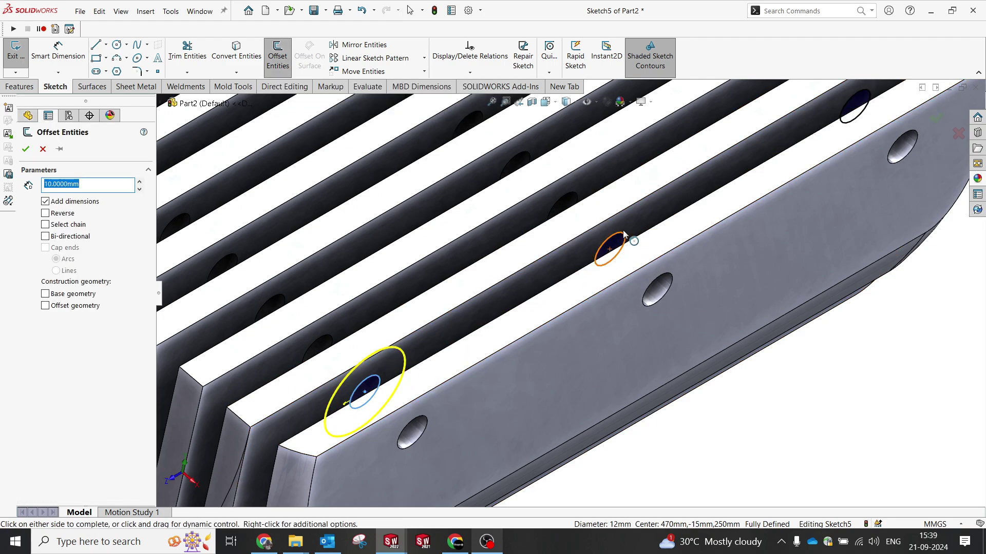
left_click(846, 106)
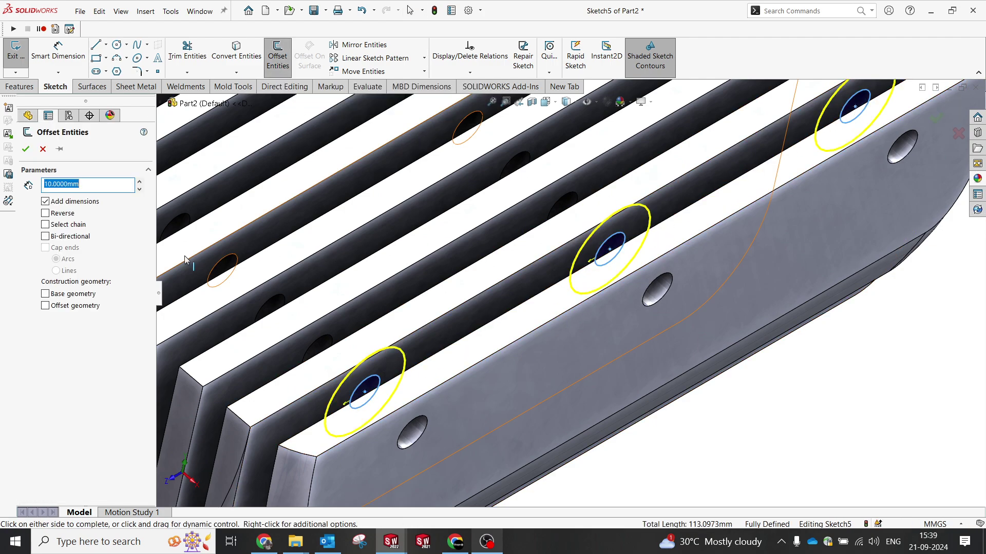
type("5")
key("Return")
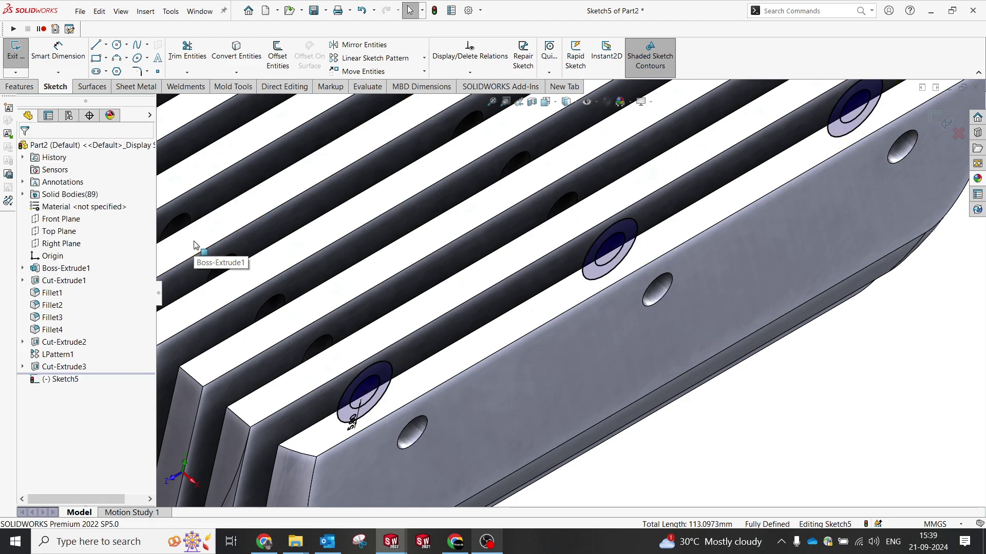
- Extrude the three ring profiles as separate, unmerged bodies up to the end slat's face that looks towards the second slat
left_click(20, 86)
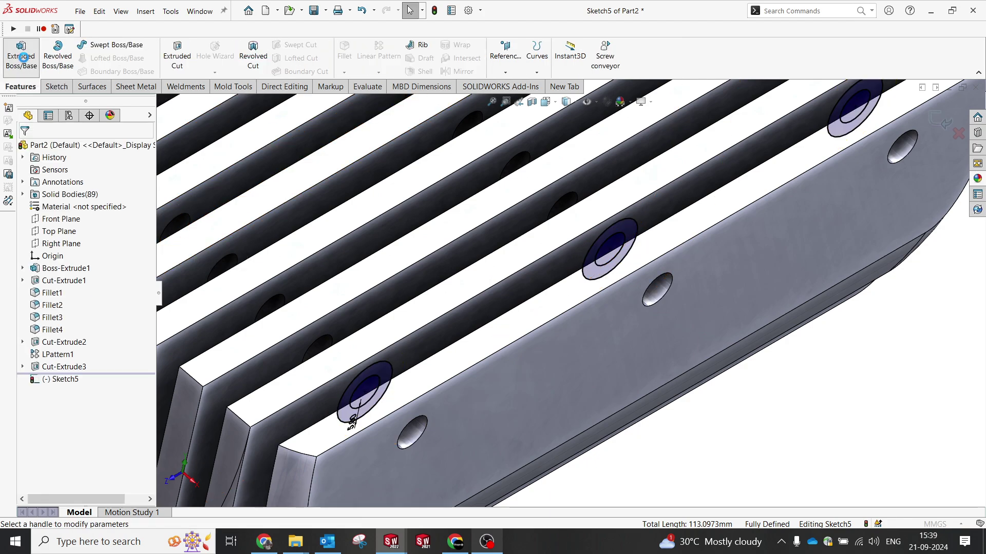
left_click(21, 57)
middle_click_drag(622, 253, 649, 284)
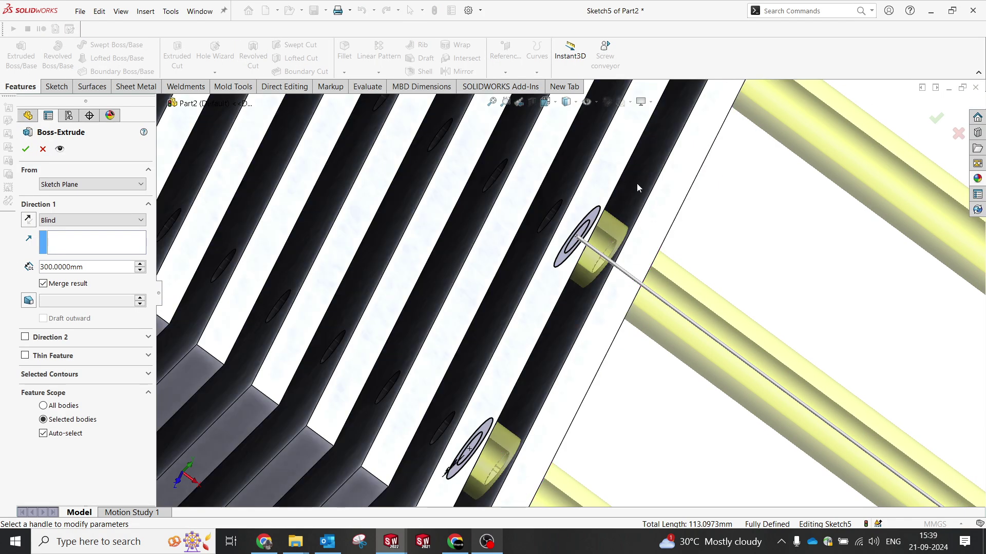
left_click(636, 183)
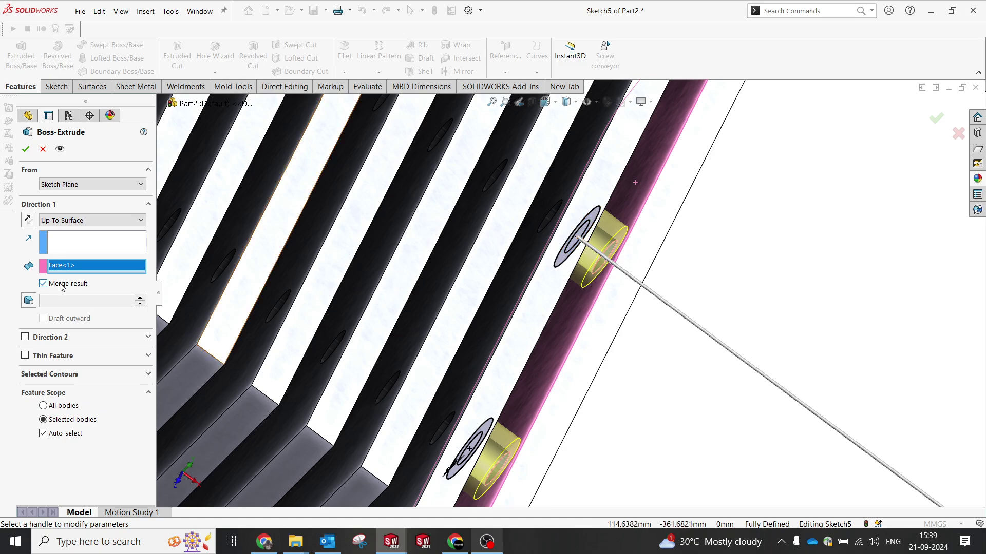
left_click(25, 149)
- Isolate one ring spacer, measure the distance between its two flat faces, and restore the full bench display
middle_click_drag(677, 272, 677, 232)
scroll(676, 232, "down", 3)
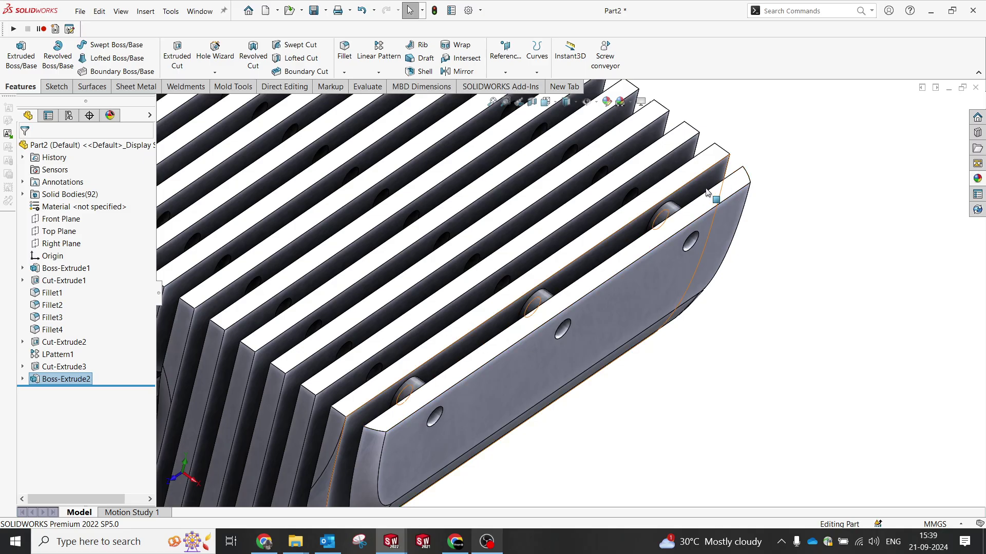
middle_click_drag(567, 336, 546, 306)
right_click(545, 307)
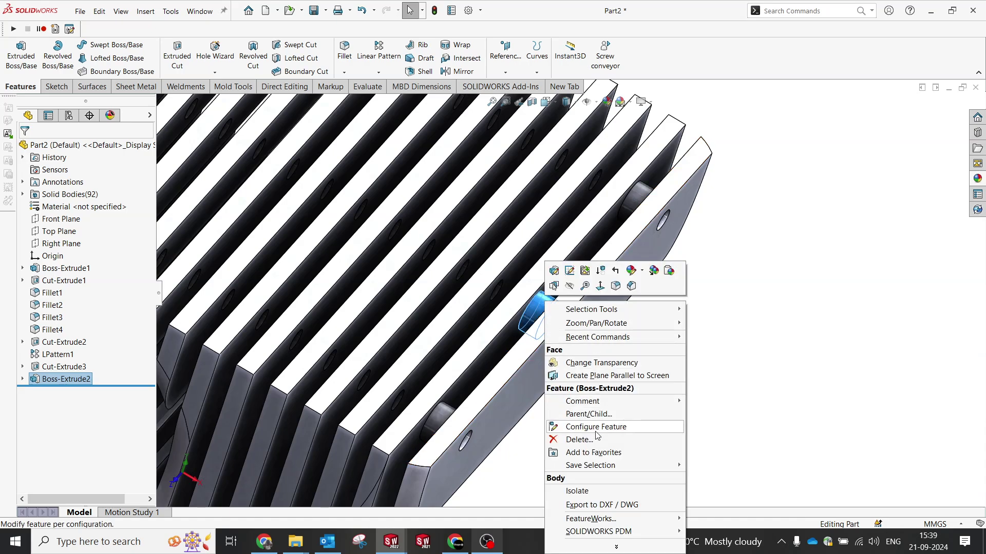
left_click(597, 488)
middle_click_drag(551, 296, 524, 309)
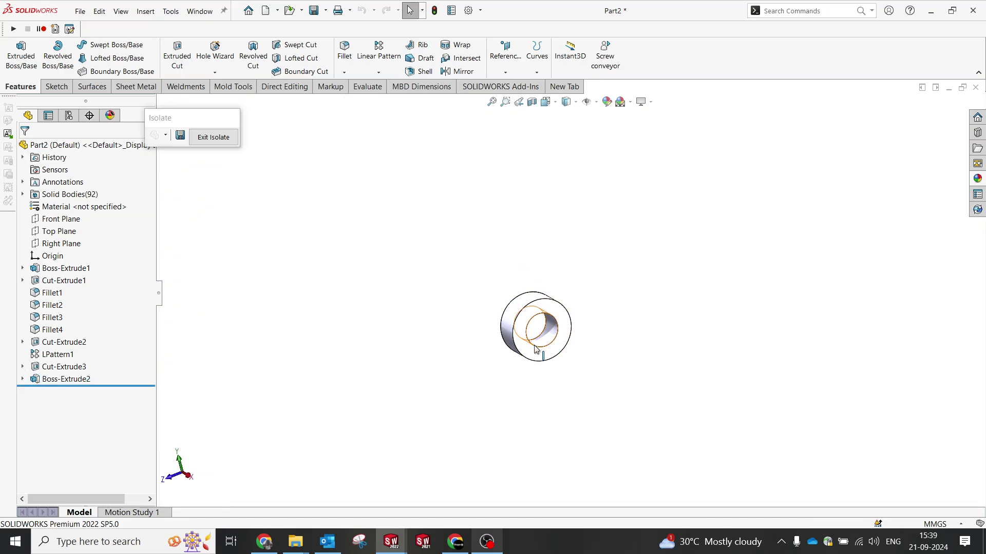
middle_click_drag(535, 316, 549, 333)
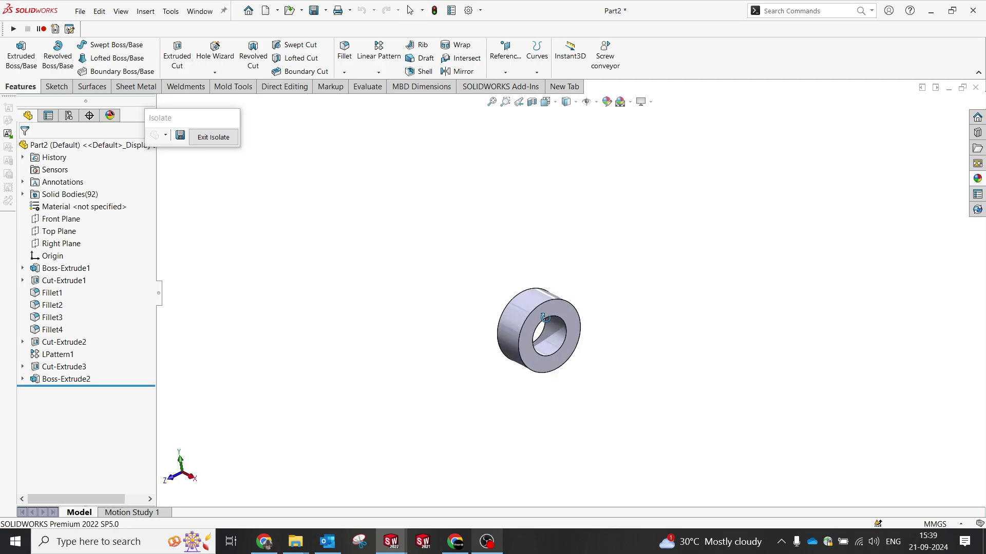
left_click(554, 356)
middle_click_drag(496, 302, 568, 372)
left_click(547, 307, "ctrl")
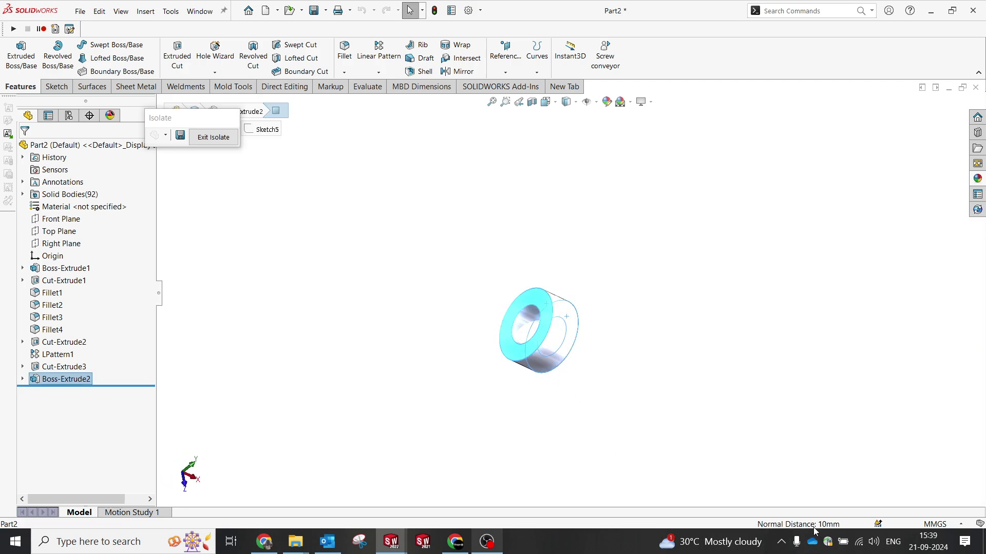
left_click(212, 137)
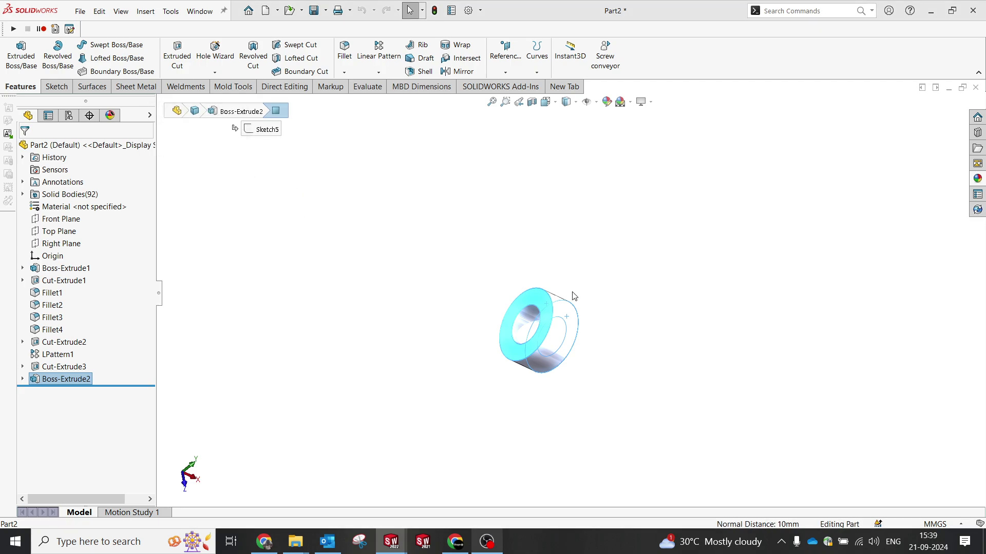
- Linear-pattern the three spacer bodies perpendicular to the second slat's face with 20 mm spacing and 50 instances, towards the bench's far end
middle_click_drag(768, 299, 612, 290)
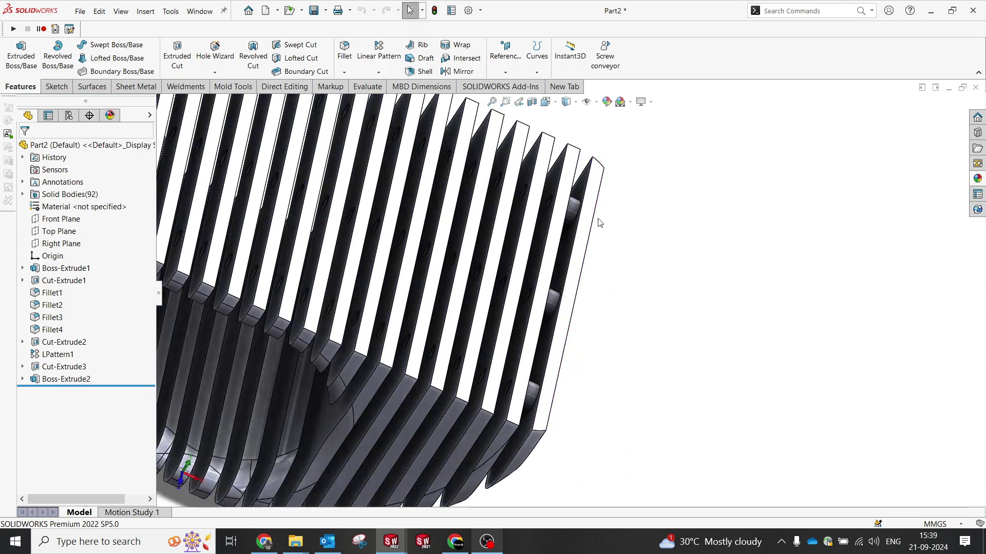
left_click(378, 51)
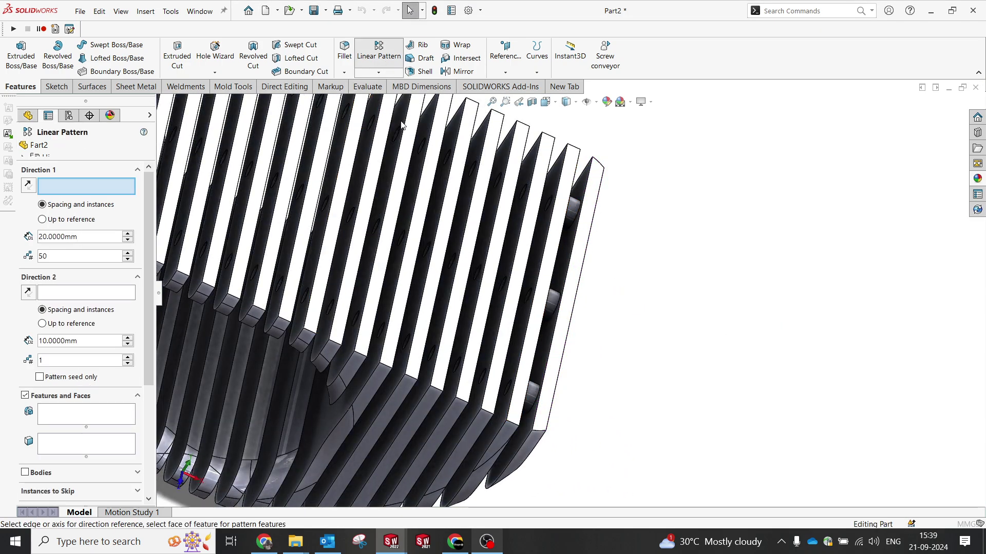
left_click(526, 314)
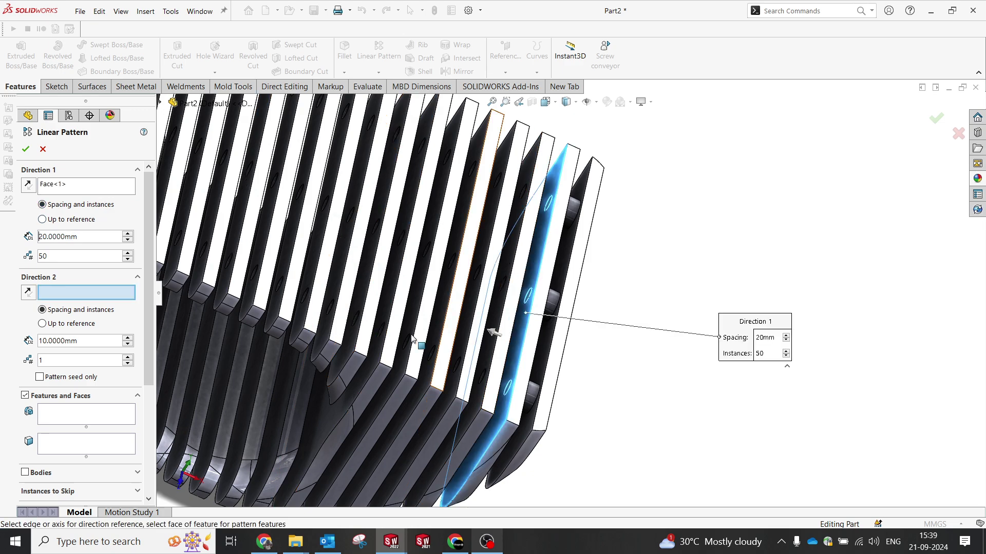
left_click(40, 474)
left_click(530, 396)
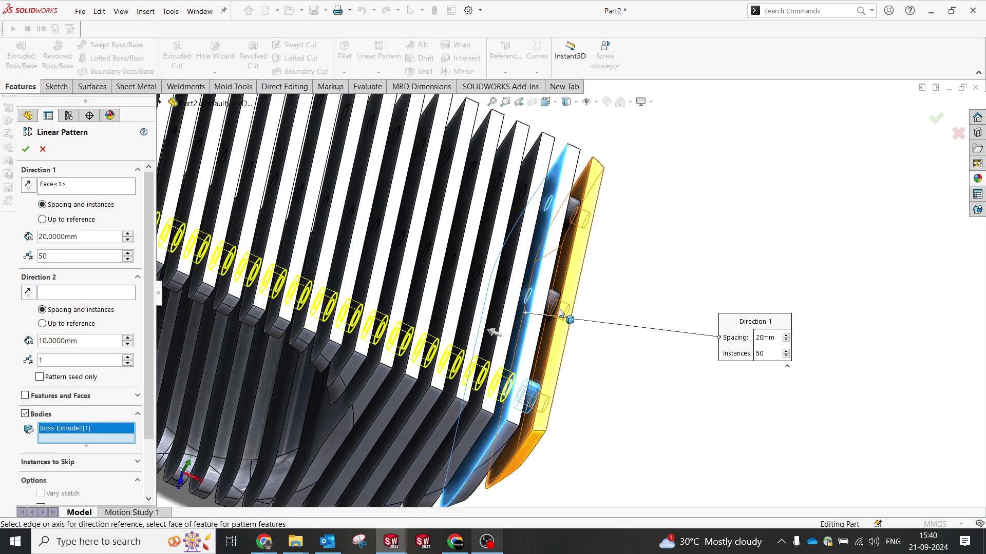
left_click(550, 303)
left_click(564, 226)
scroll(565, 226, "up", 8)
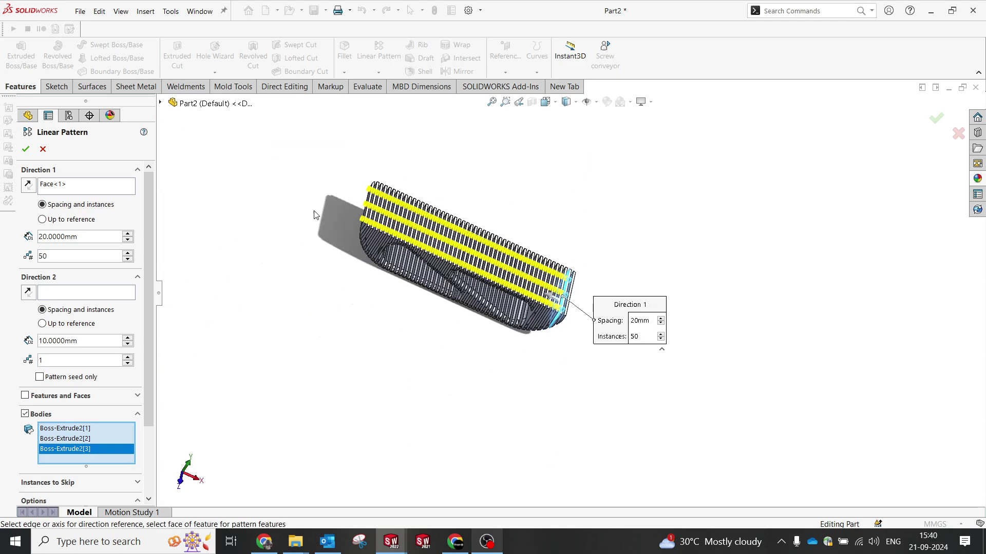
scroll(287, 179, "down", 5)
scroll(471, 245, "down", 6)
middle_click_drag(528, 241, 520, 231)
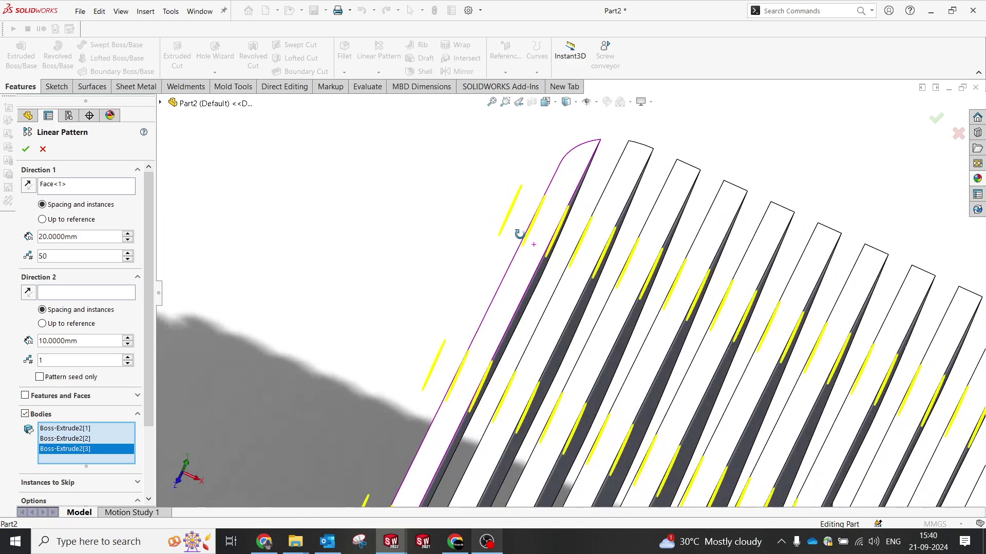
left_click(25, 149)
- Start a sketch on the outer face of the end slat where the original spacers are
scroll(460, 221, "down", 8)
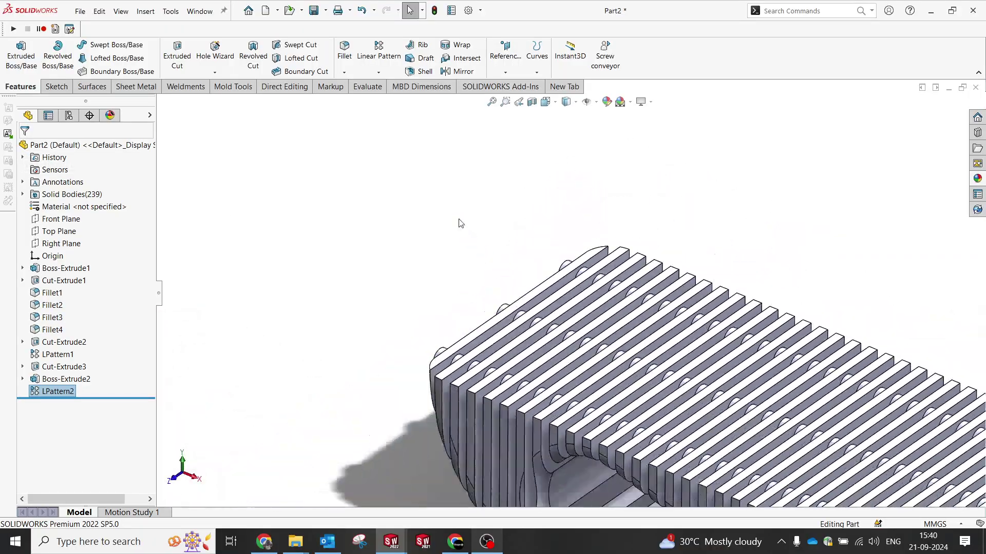
scroll(618, 342, "up", 5)
middle_click_drag(619, 341, 708, 367)
scroll(712, 408, "down", 3)
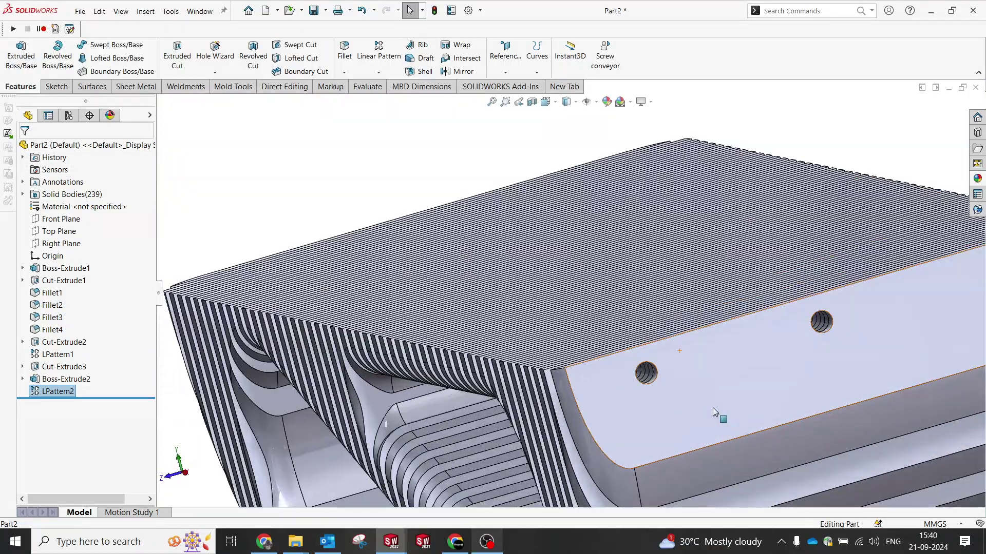
left_click(689, 377)
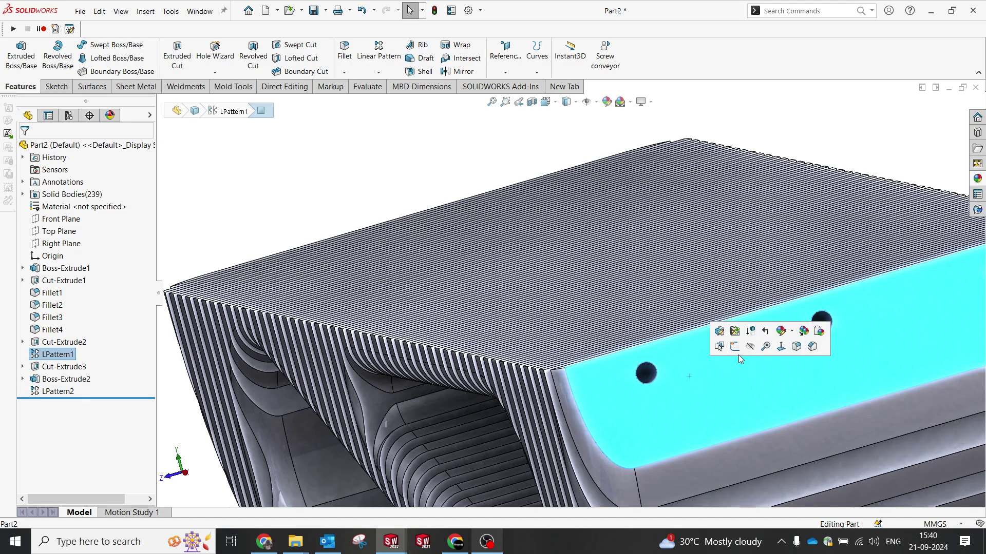
left_click(735, 347)
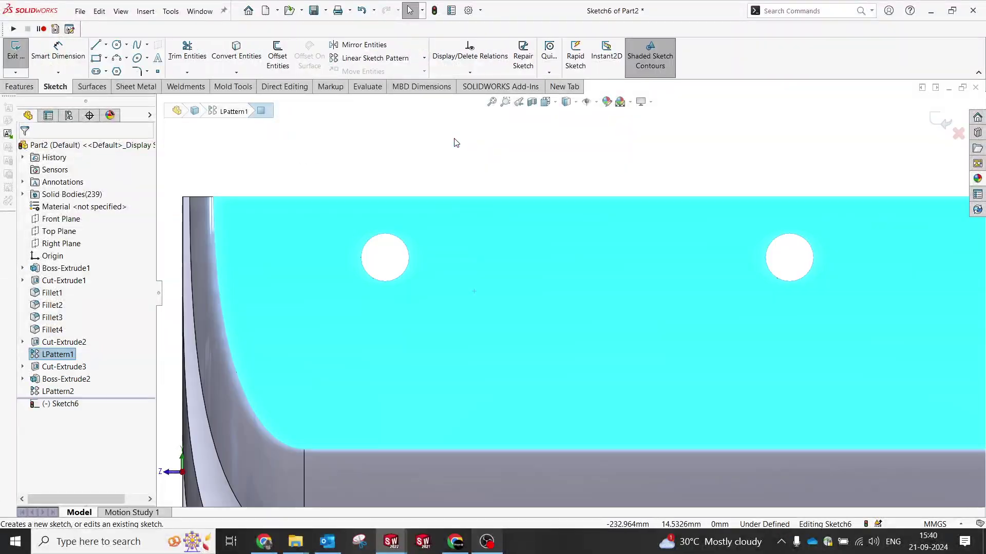
left_click(117, 45)
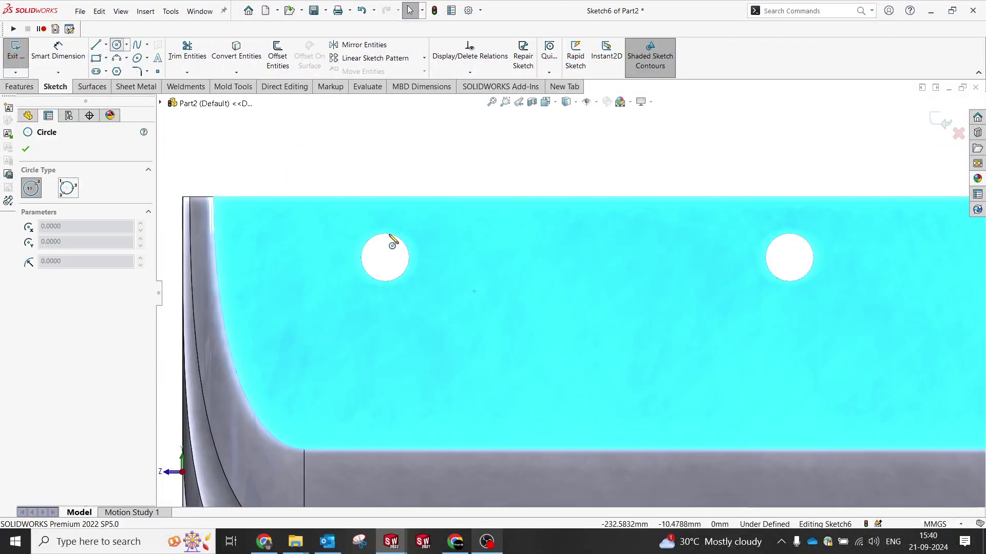
left_click(385, 257)
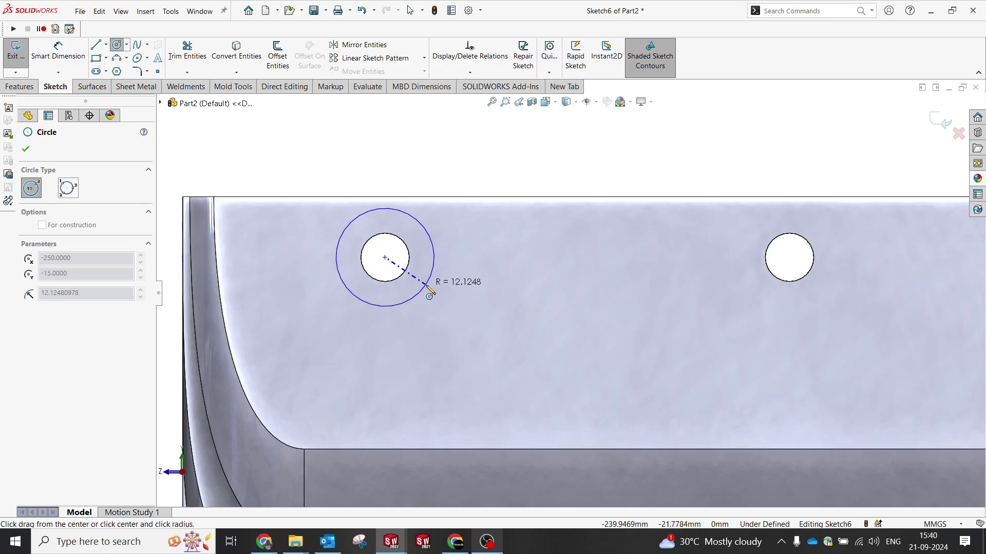
key("Escape")
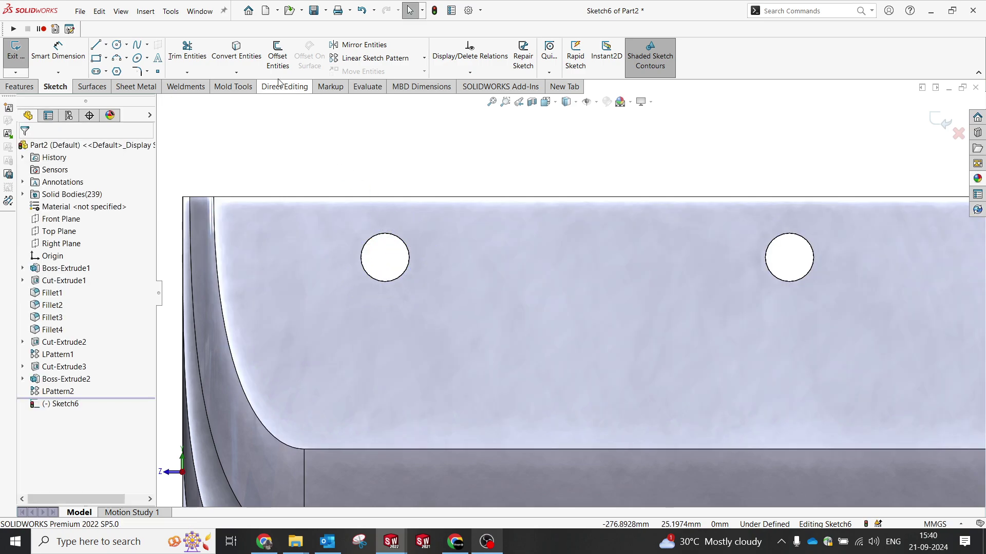
left_click(277, 59)
left_click(407, 247)
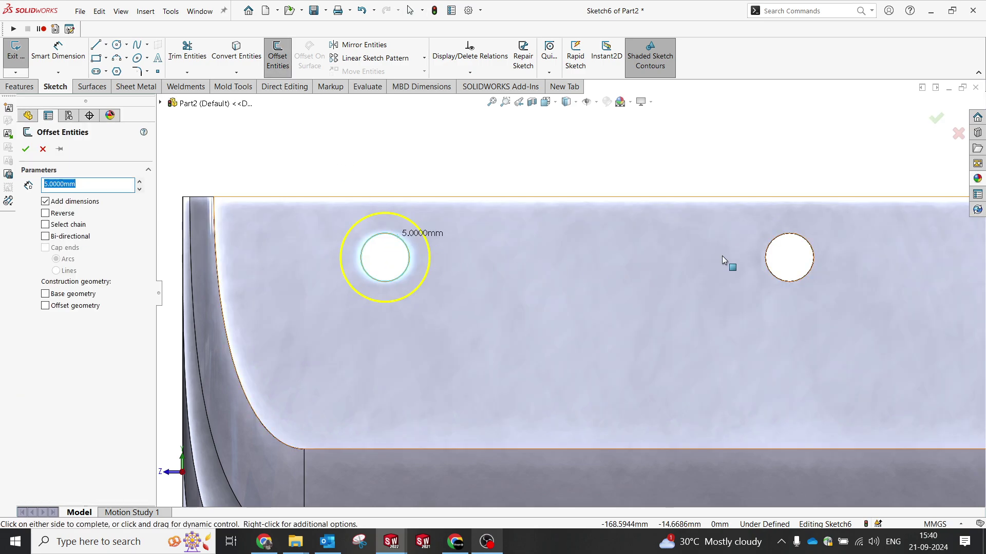
left_click(791, 233)
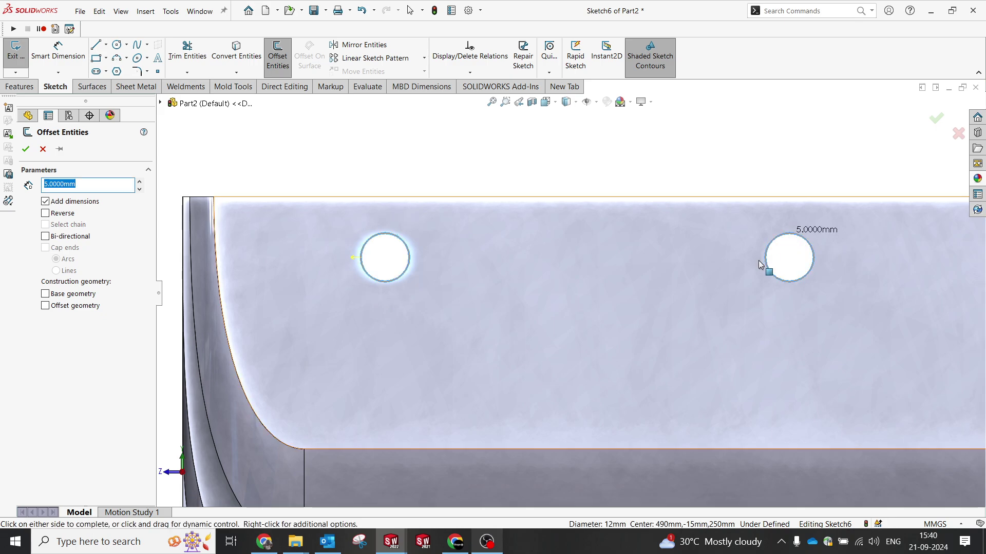
key("Escape")
- Convert the edges of the three holes on the end slat's outer face into sketch circles
left_click(383, 234)
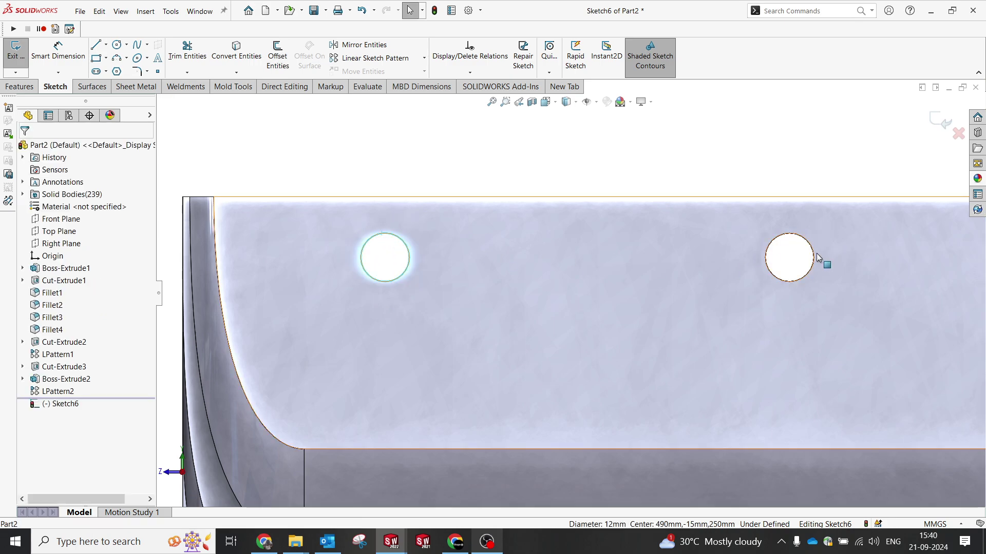
left_click(806, 241, "ctrl")
scroll(872, 259, "up", 3)
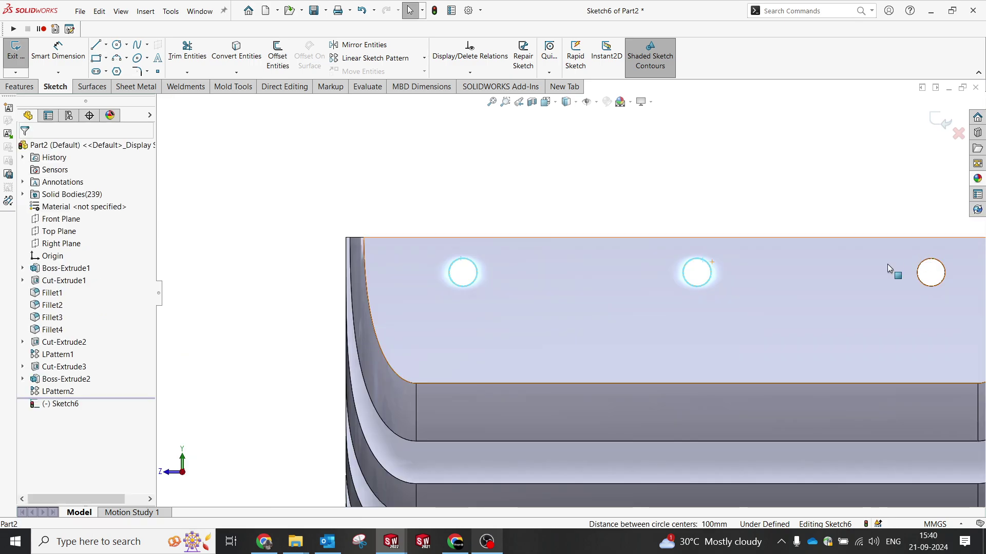
left_click(928, 269, "ctrl")
left_click(239, 54)
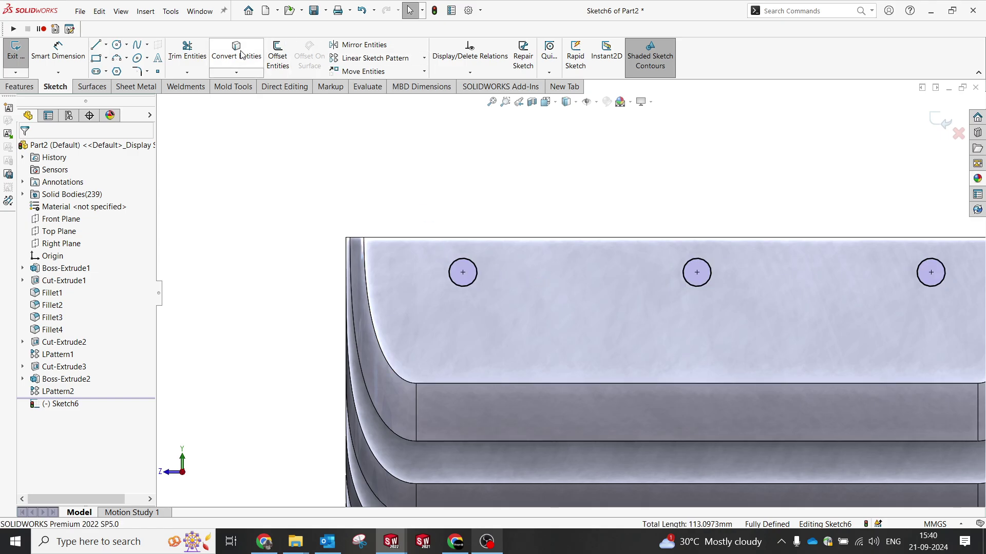
- Extrude the three circles through the bench as separate, unmerged rods up to the outer ring face of a spacer at the far end
left_click(19, 86)
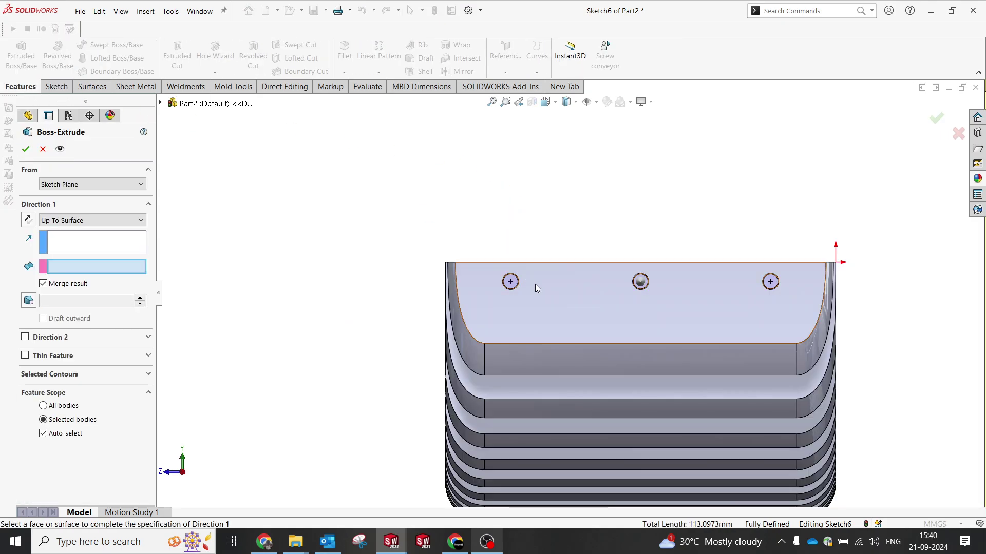
scroll(421, 318, "down", 10)
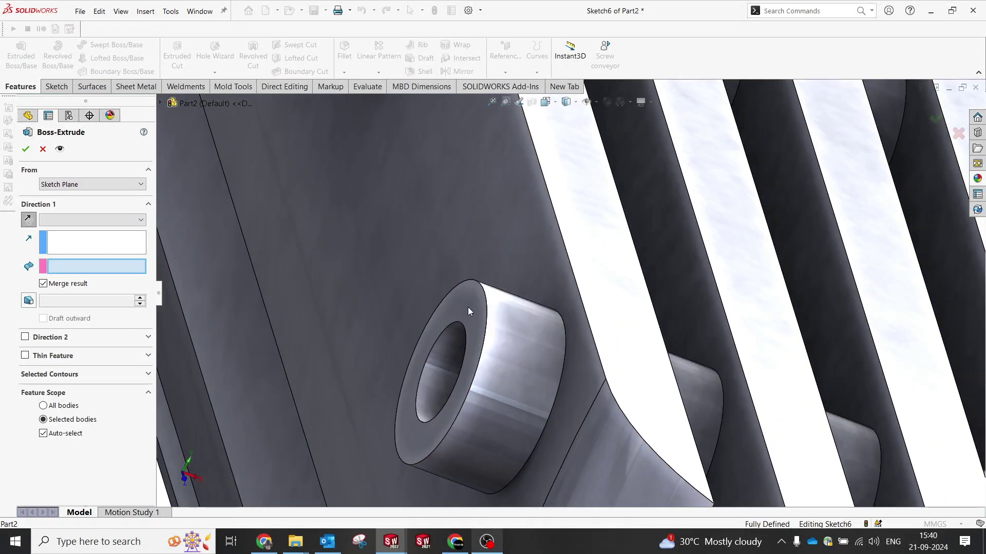
left_click(467, 307)
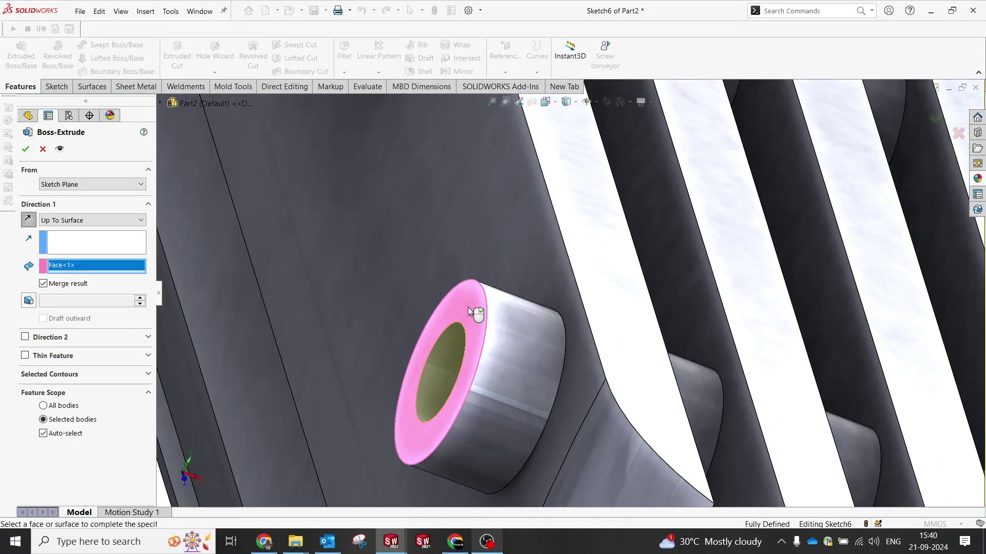
left_click(467, 307)
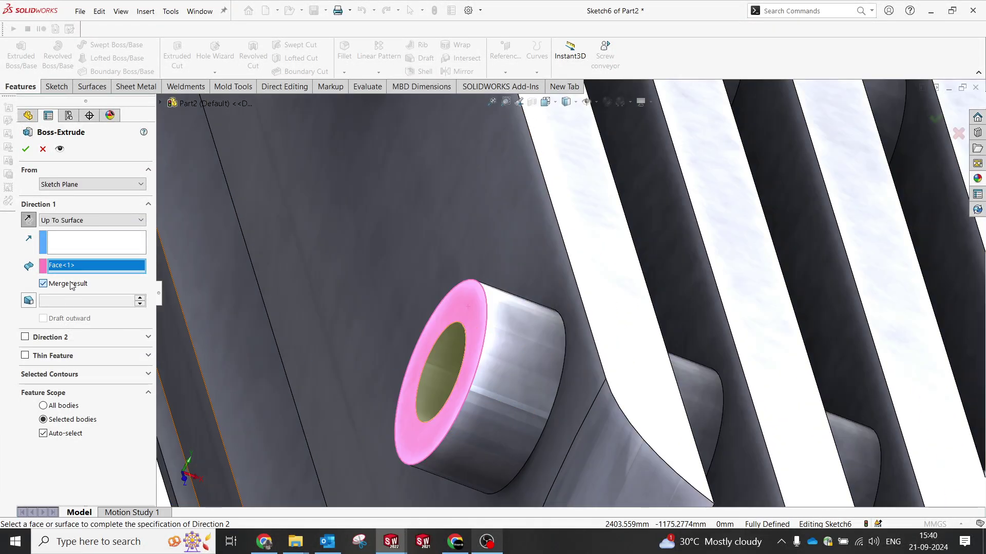
left_click(25, 148)
- Start a sketch on the end face of the corner rod, flush with the end slat's outer face
scroll(465, 276, "up", 5)
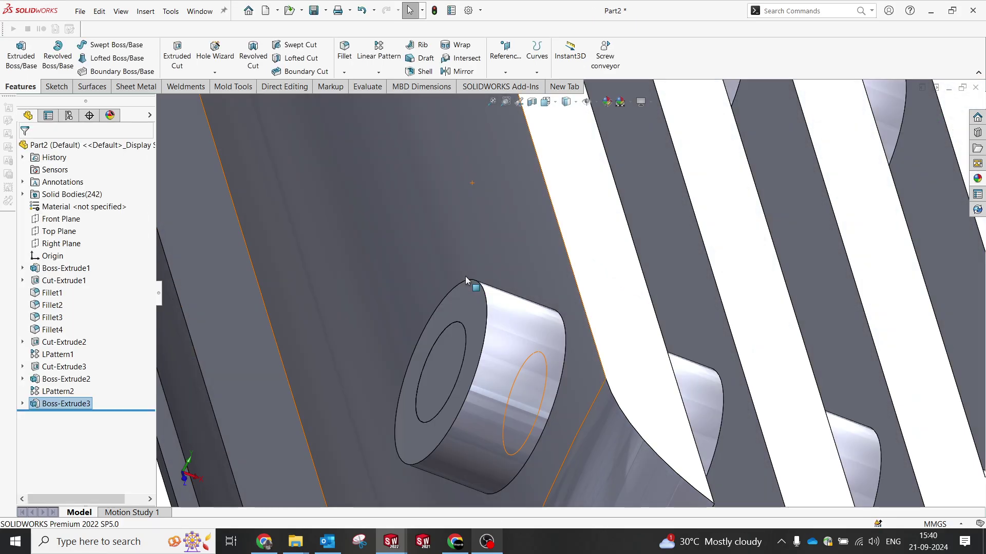
scroll(522, 275, "up", 3)
middle_click_drag(522, 276, 447, 248)
scroll(447, 248, "down", 3)
scroll(756, 459, "down", 5)
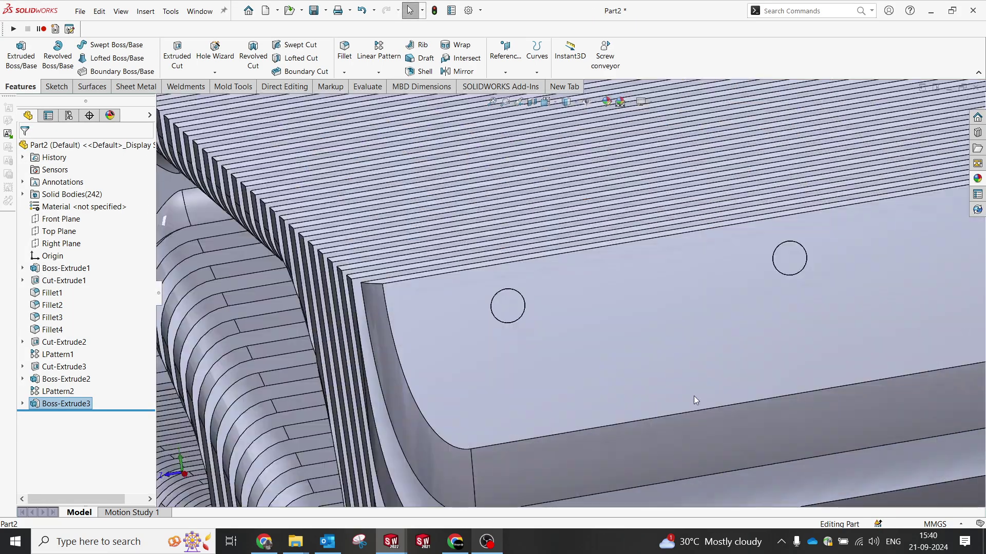
left_click(356, 212)
left_click(400, 182)
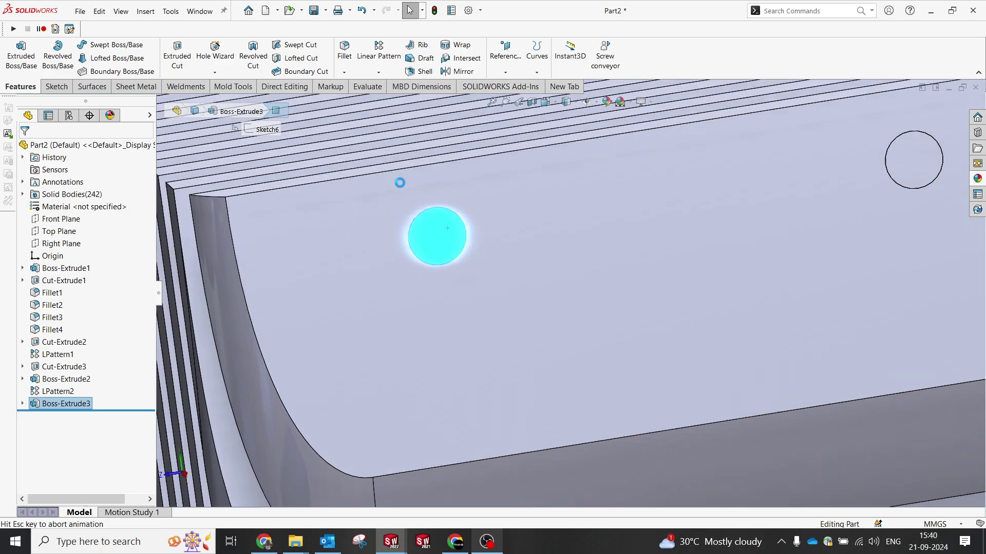
key("s")
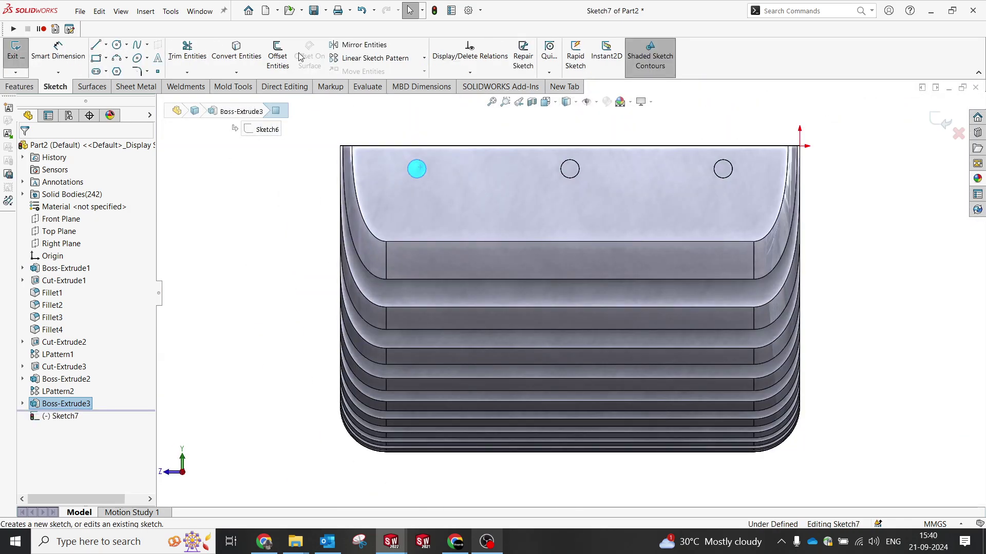
- Offset each of the three rod end circles outward by 5 mm
left_click(278, 56)
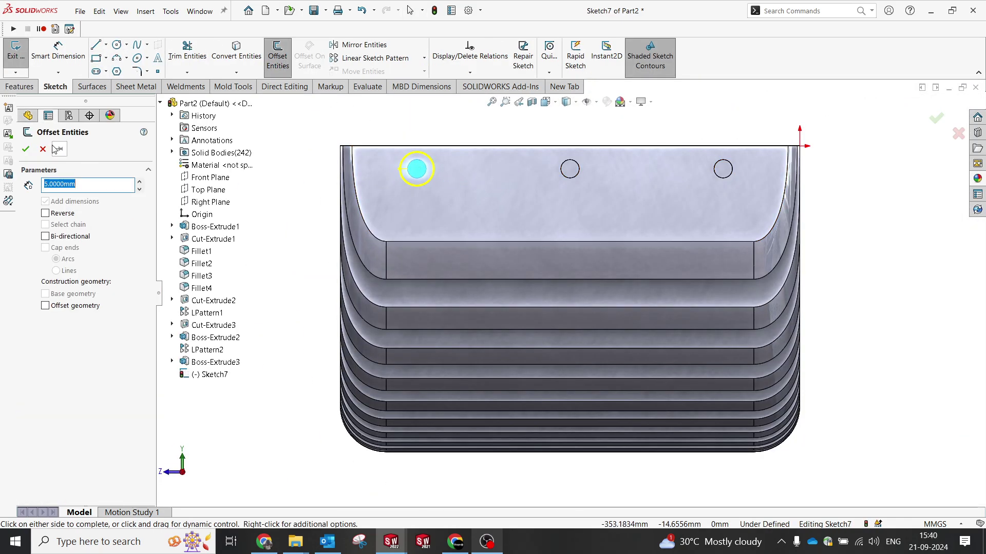
left_click(23, 149)
left_click(275, 58)
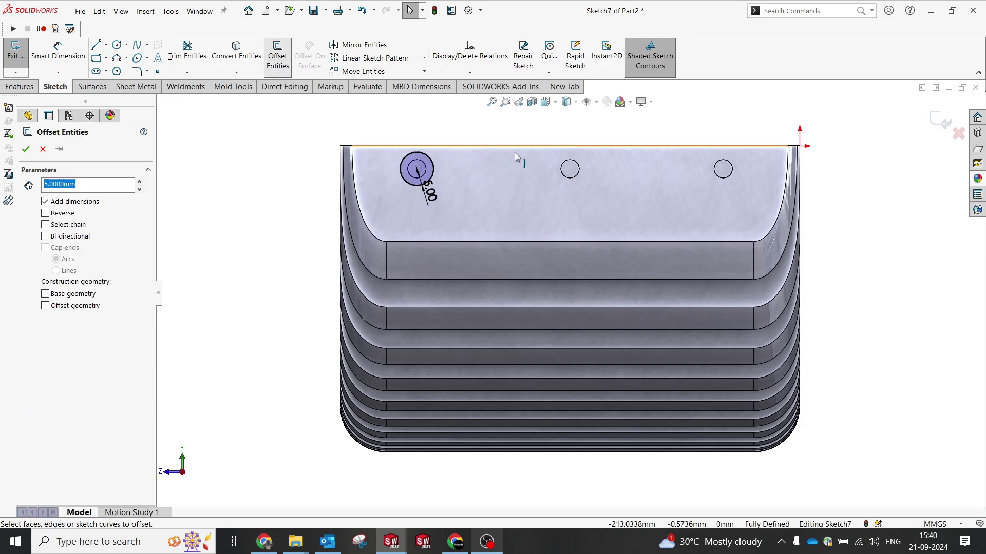
left_click(568, 169)
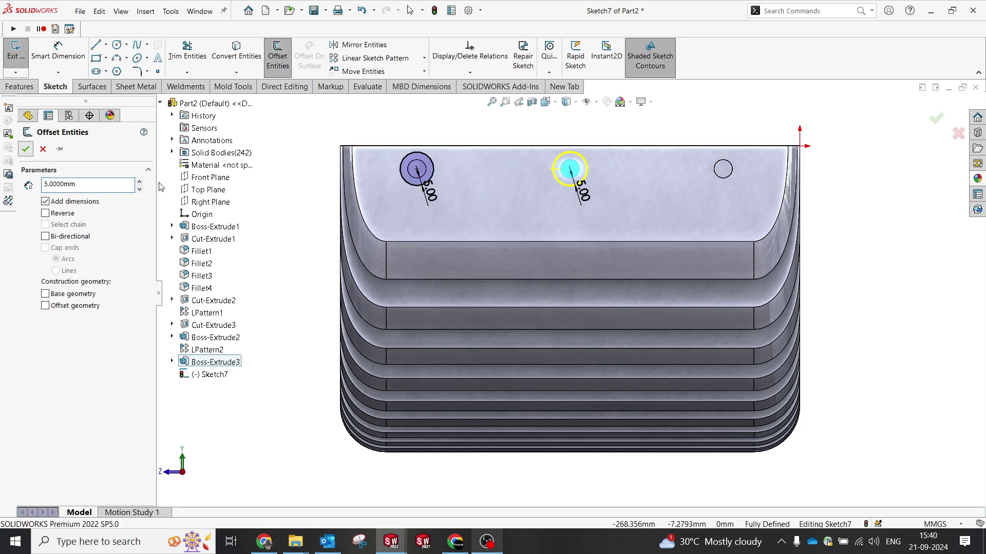
left_click(24, 149)
left_click(723, 169)
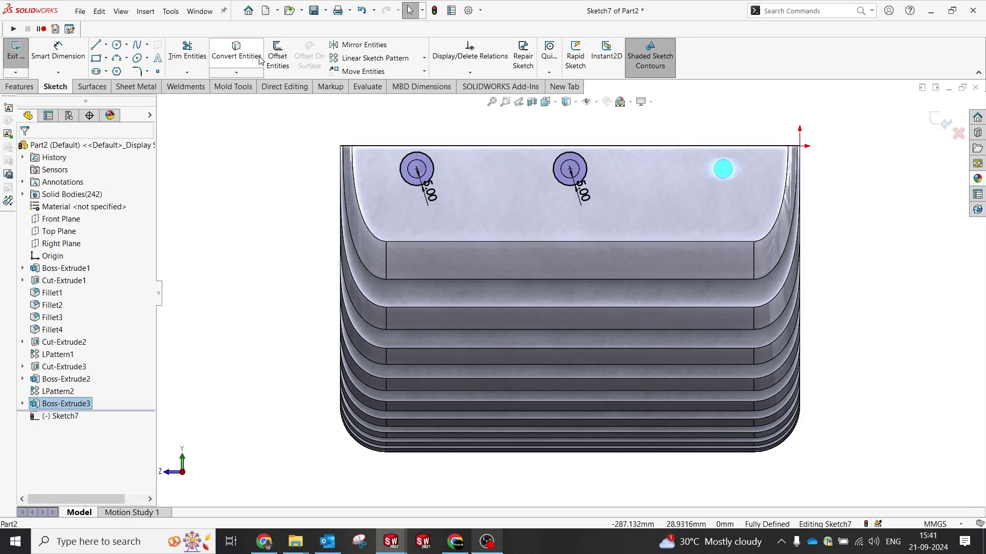
left_click(277, 58)
left_click(26, 149)
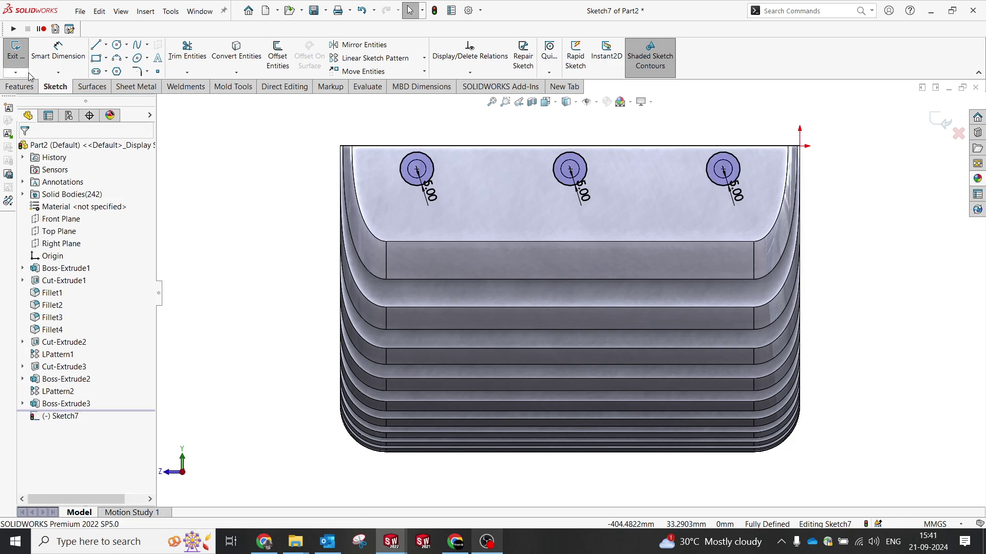
- Set up a boss extrusion of the offset circles outward from the end slat with a blind depth of 5 mm
left_click(16, 87)
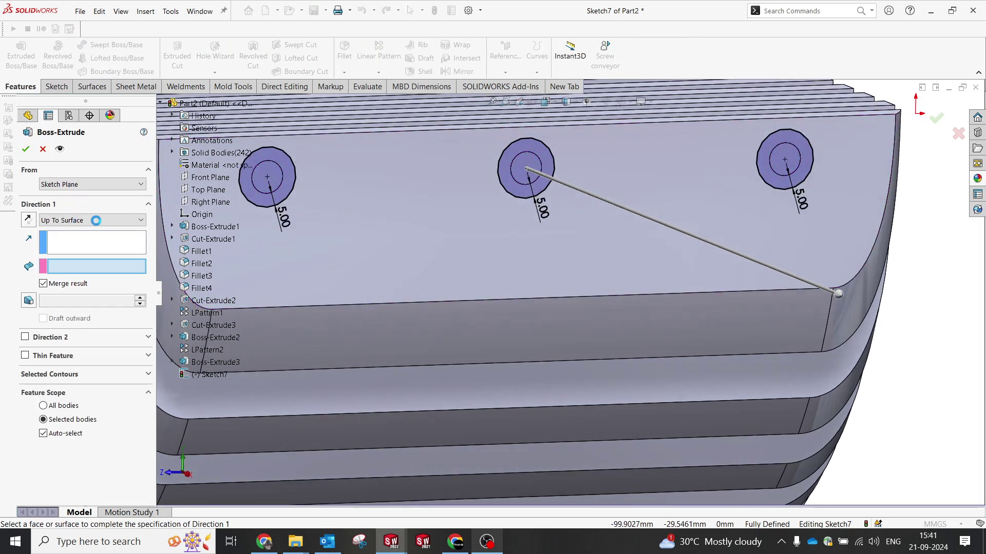
left_click(96, 220)
left_click(86, 233)
type("5")
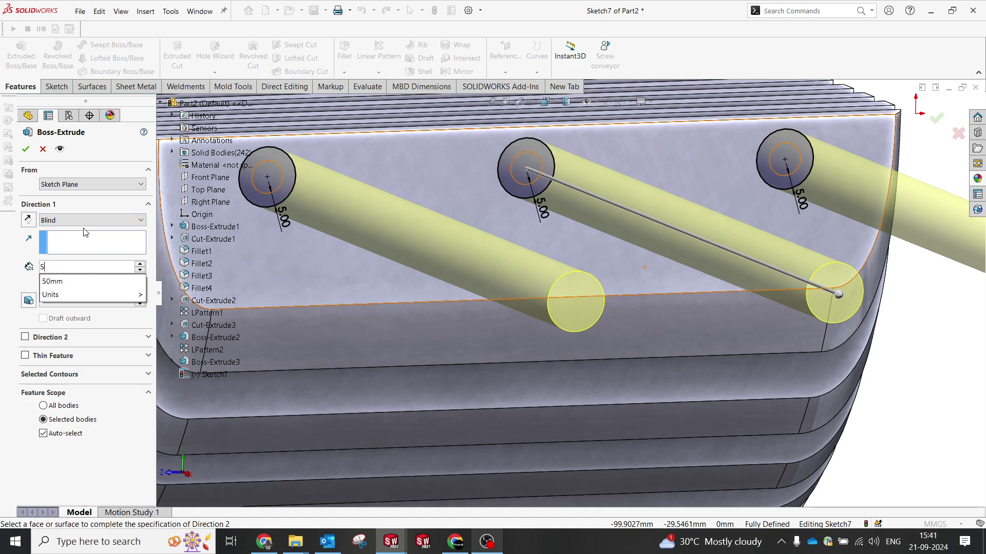
key("Return")
scroll(483, 198, "up", 5)
scroll(649, 297, "down", 10)
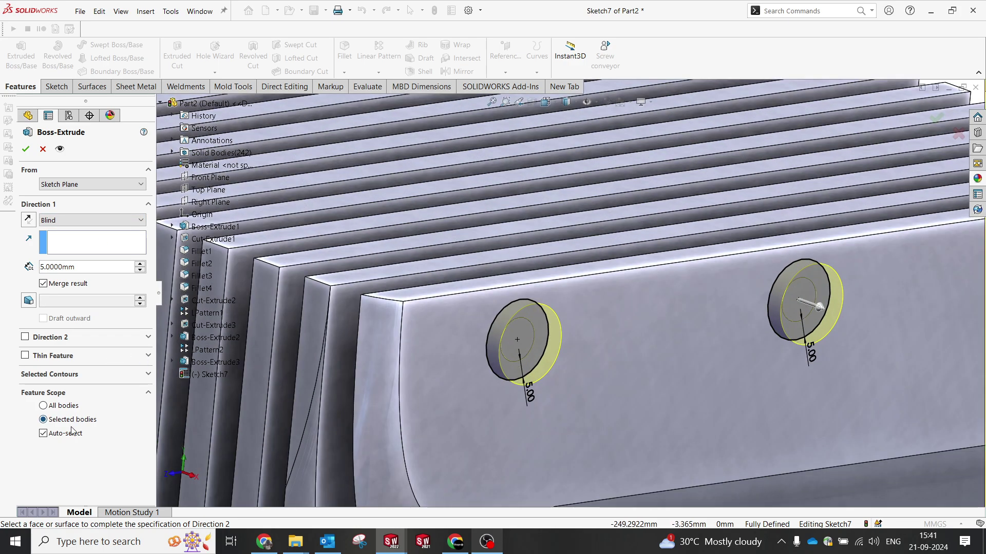
- Limit the extrusion's merge scope to the three rod bodies and create the rod heads
left_click(43, 434)
left_click(818, 304)
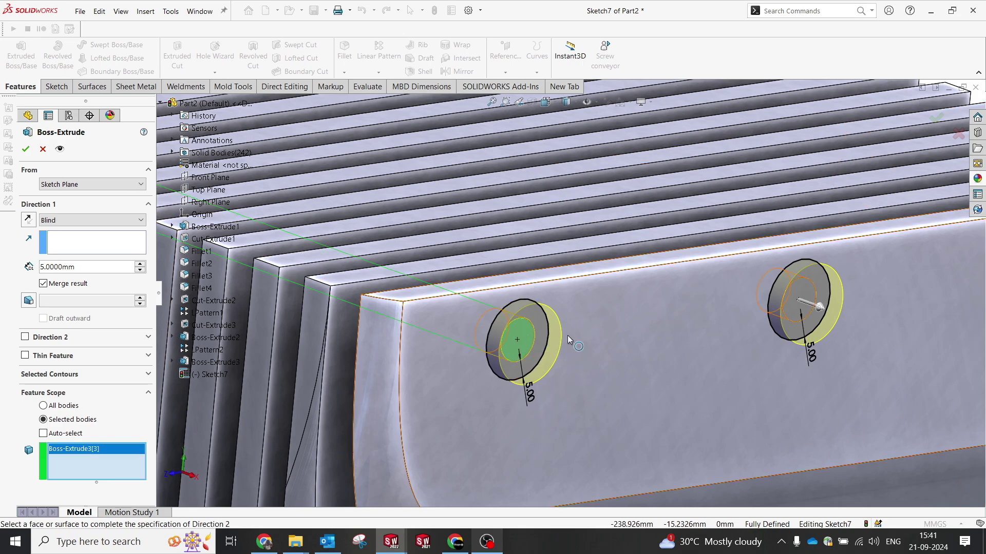
left_click(806, 301)
scroll(801, 298, "up", 3)
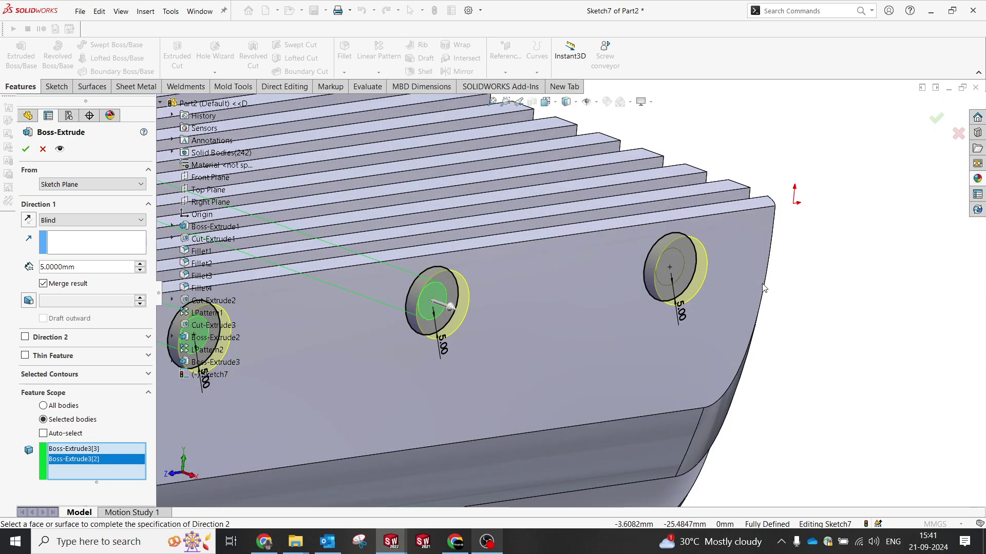
left_click(672, 267)
left_click(28, 150)
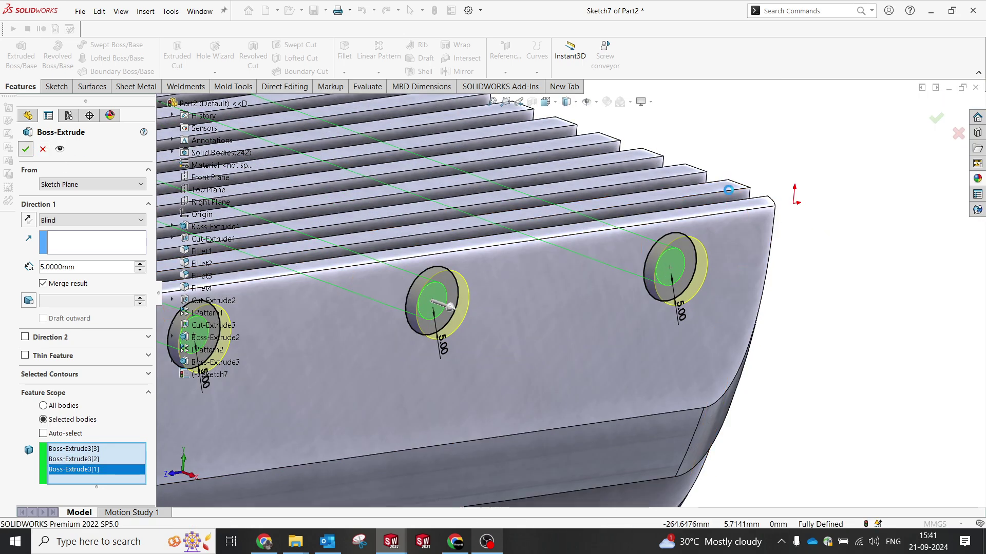
- Isolate the three rods with their heads, examine them along their full length, and restore the whole bench
left_click(686, 273)
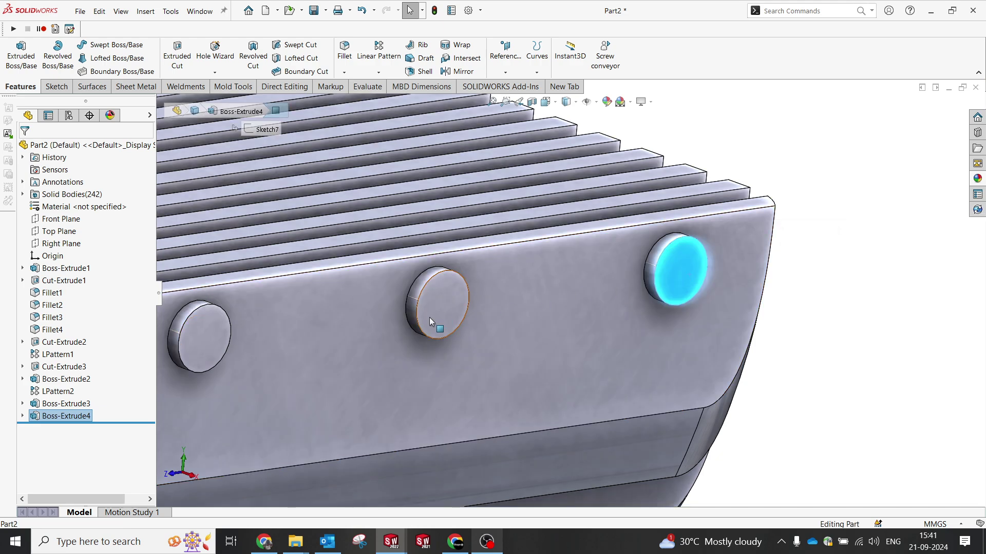
left_click(431, 316, "ctrl")
left_click(221, 328, "ctrl")
right_click(223, 327)
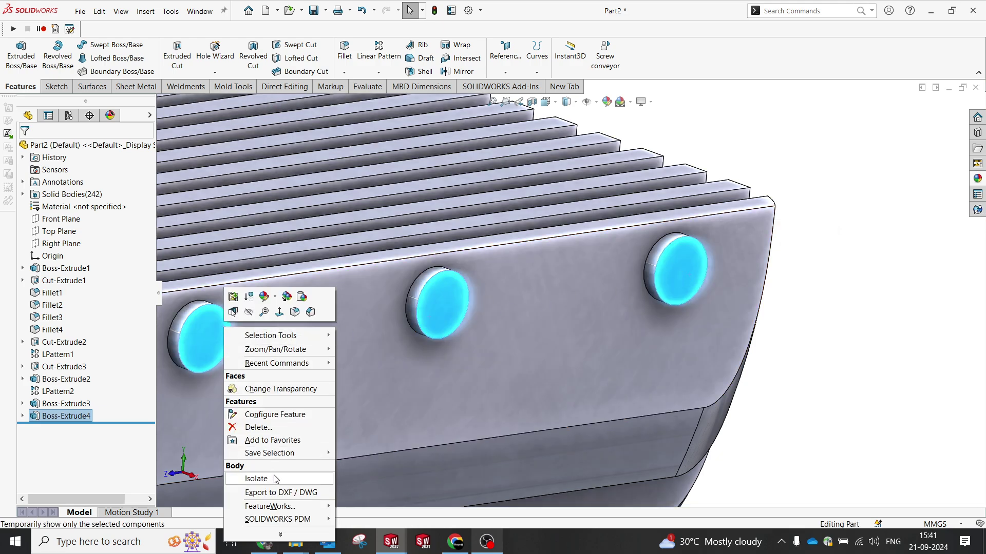
scroll(599, 291, "up", 6)
middle_click_drag(528, 296, 621, 246)
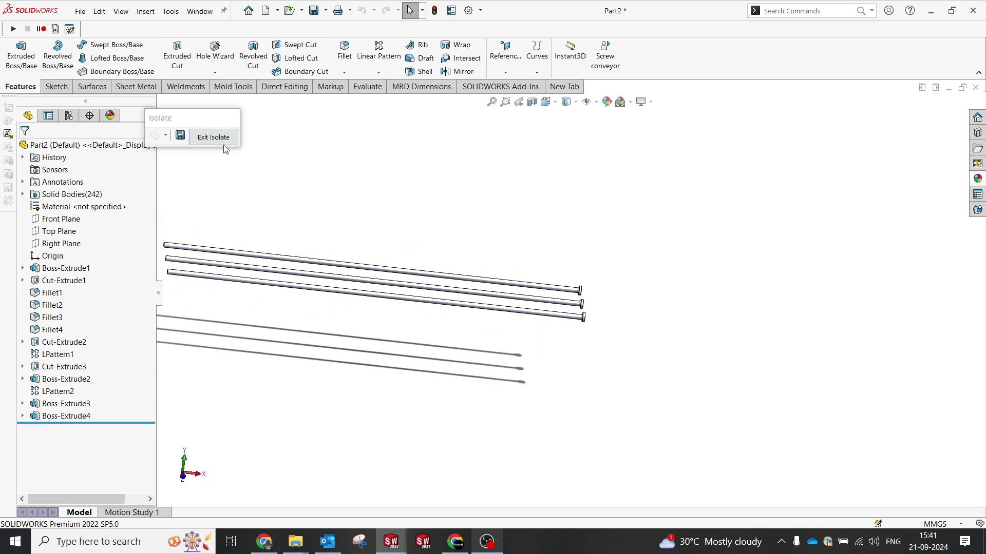
key("Escape")
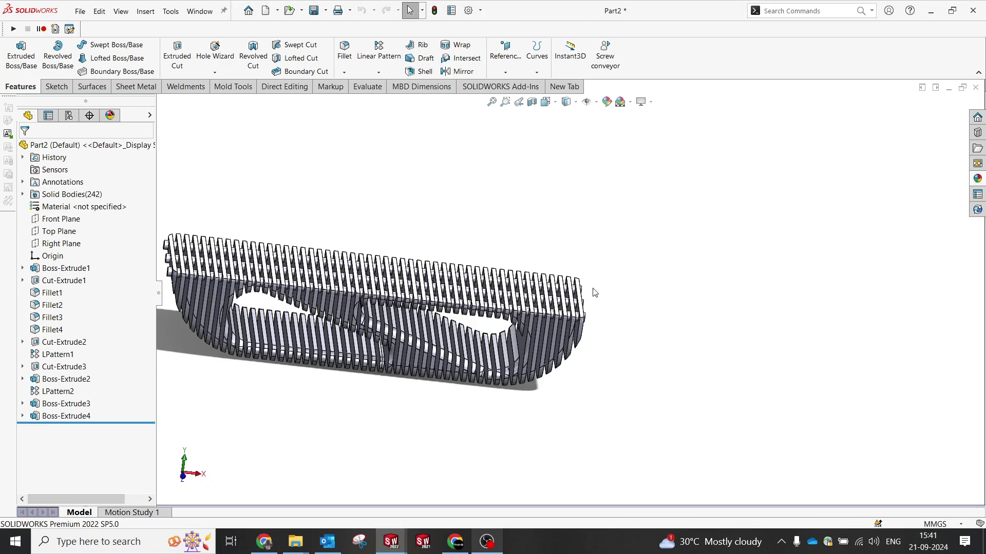
- Isolate the end slat together with the three headed rods and the adjacent ring spacers
scroll(592, 293, "down", 9)
left_click(565, 282)
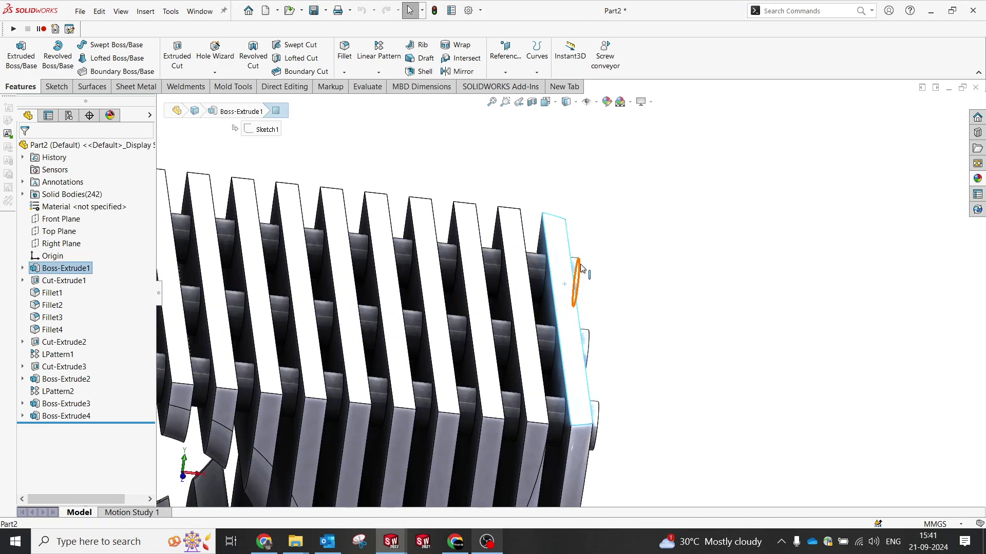
middle_click_drag(591, 266, 595, 271)
left_click(596, 280)
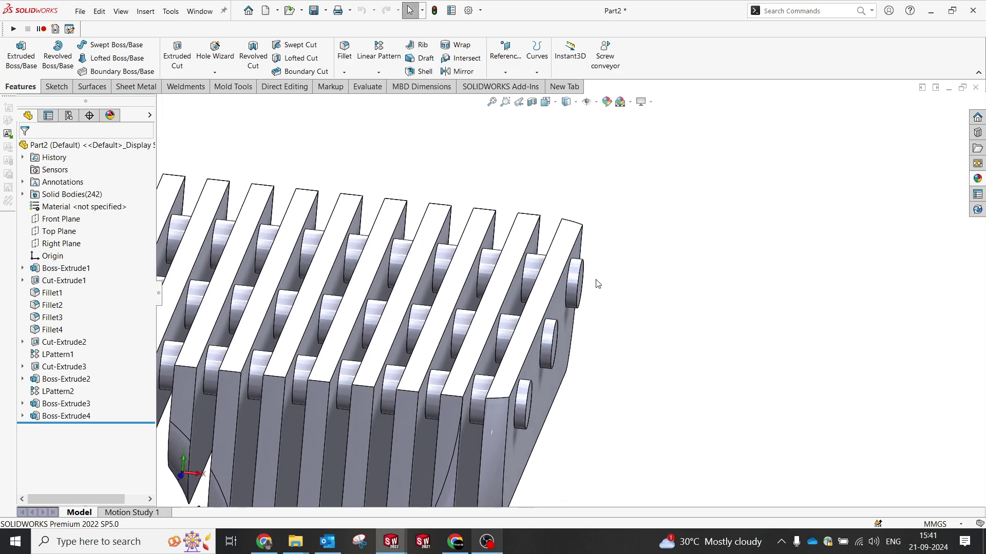
left_click(574, 270)
left_click(558, 256, "ctrl")
left_click(537, 272, "ctrl")
left_click(510, 333, "ctrl")
left_click(535, 326, "ctrl")
left_click(548, 341, "ctrl")
left_click(523, 394, "ctrl")
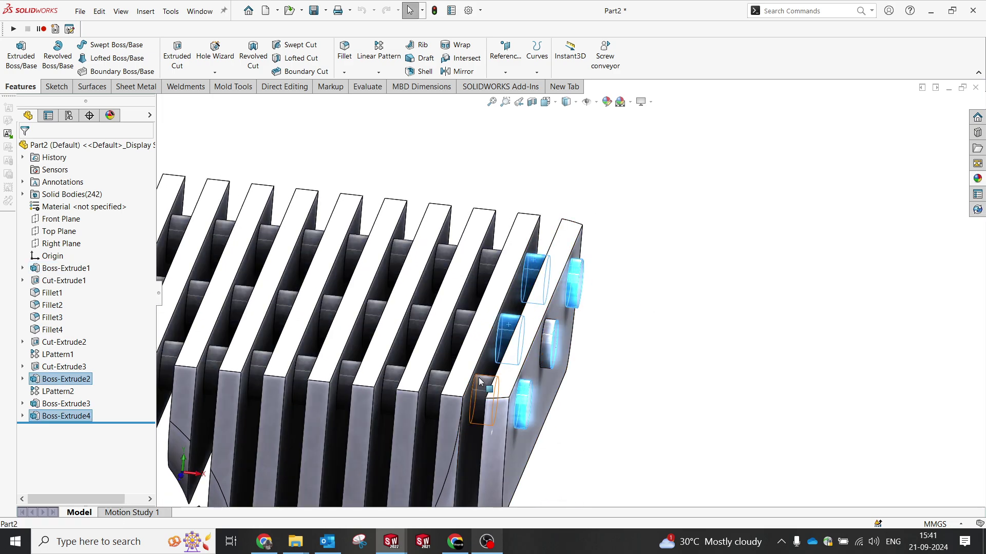
right_click(511, 365)
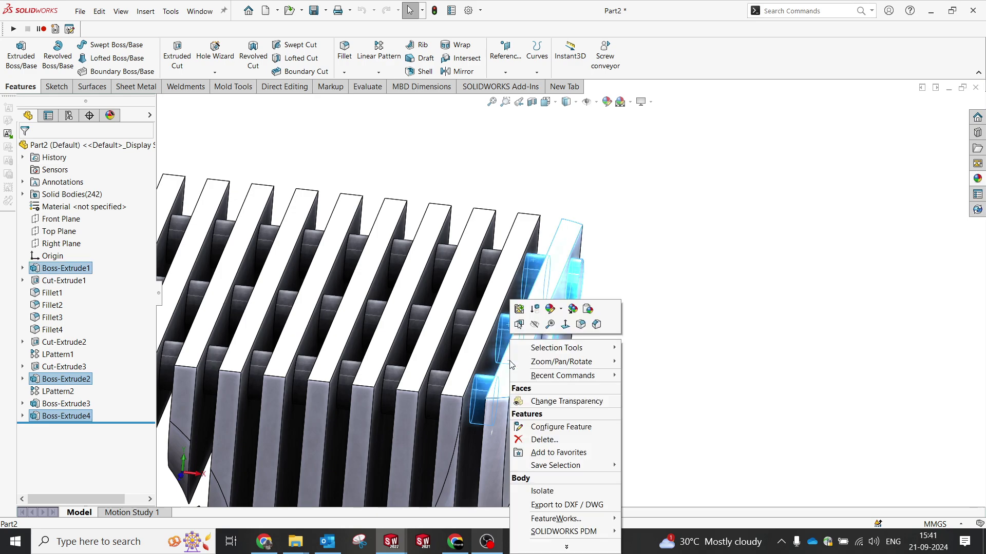
left_click(567, 490)
- Examine how the rods pass through the spacers and end slat, and restore the whole bench
scroll(611, 313, "up", 3)
middle_click_drag(536, 318, 577, 353)
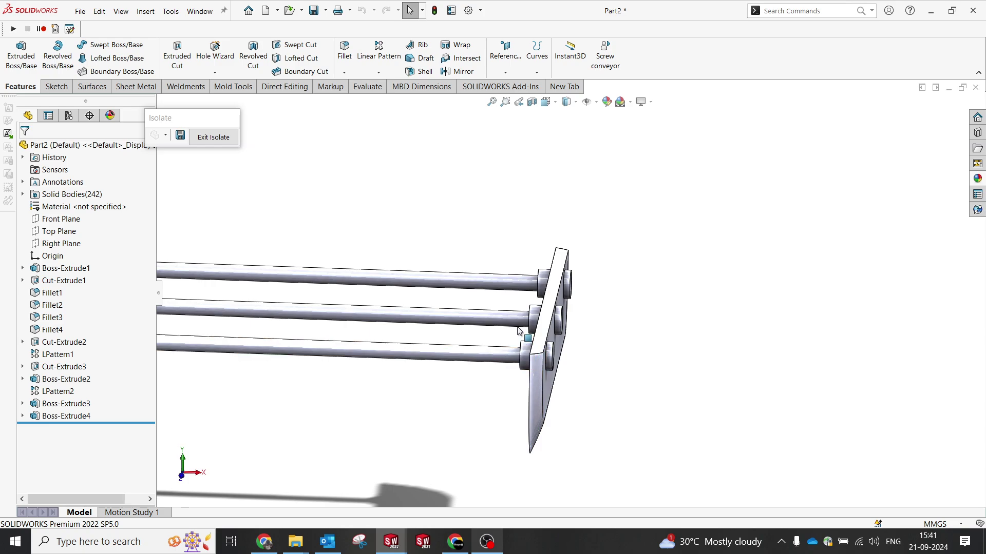
middle_click_drag(518, 331, 544, 282)
left_click(200, 137)
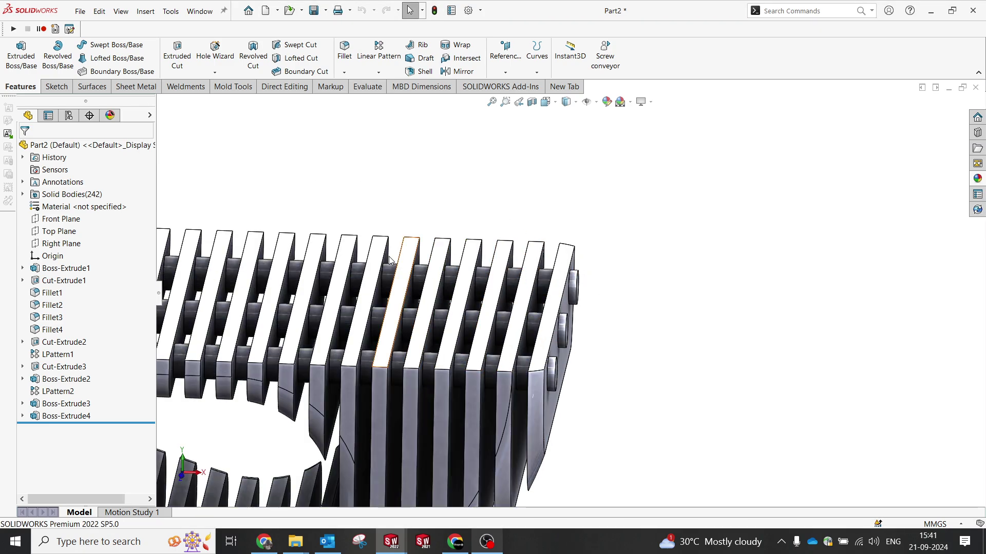
- Examine the whole bench from both ends, including its openings and lower slat sections
scroll(577, 297, "up", 5)
scroll(442, 305, "down", 4)
middle_click_drag(447, 299, 505, 275)
scroll(529, 307, "up", 5)
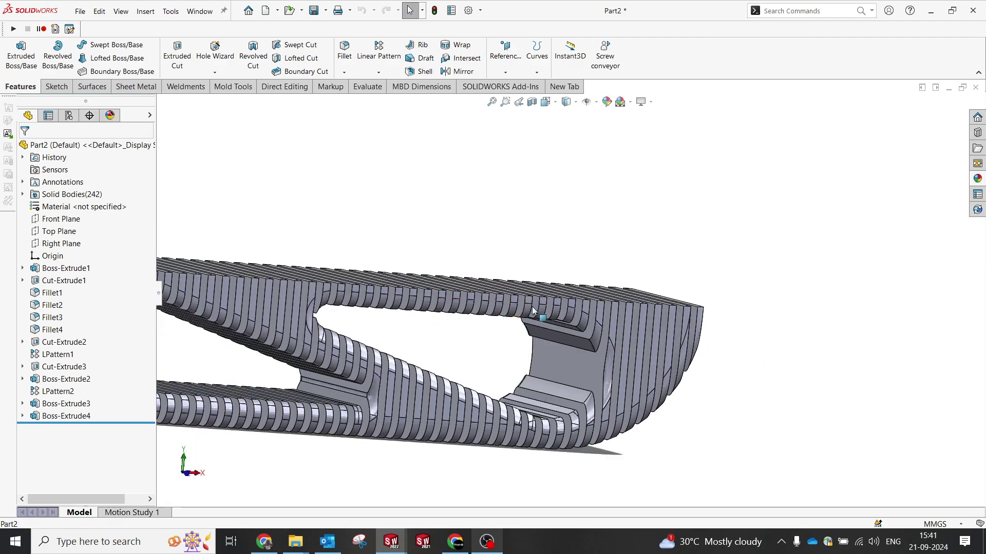
middle_click_drag(425, 273, 453, 300)
scroll(205, 309, "down", 4)
scroll(357, 319, "up", 5)
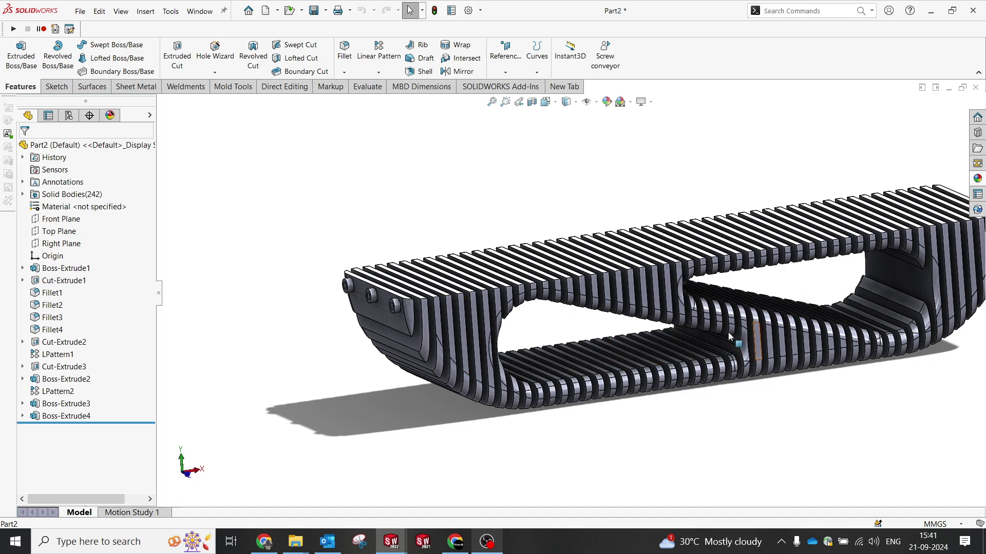
scroll(728, 336, "down", 2)
middle_click_drag(788, 363, 764, 326)
scroll(361, 333, "down", 3)
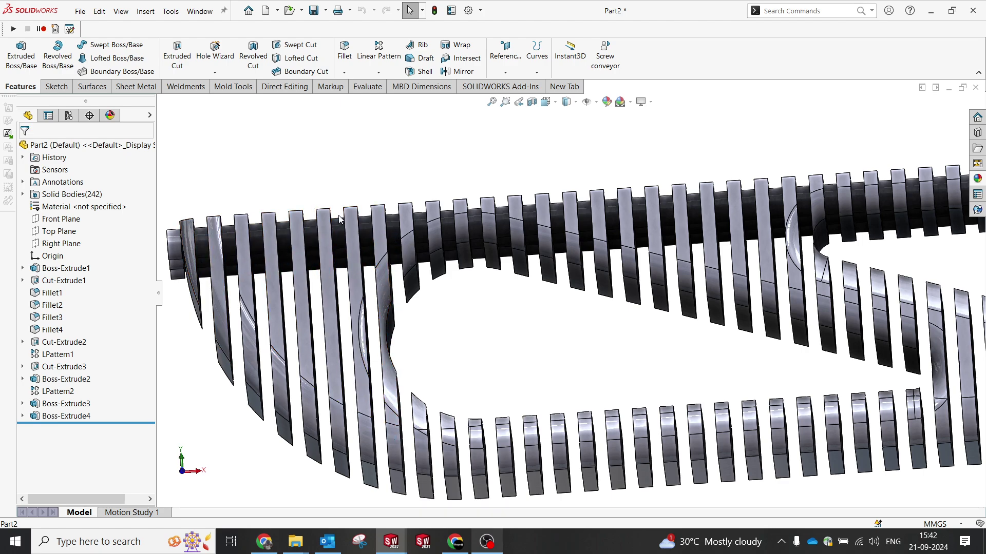
- Isolate the full-height slat just before the first large opening, near the bench end with the rod heads
left_click(422, 432)
middle_click_drag(422, 433, 370, 267)
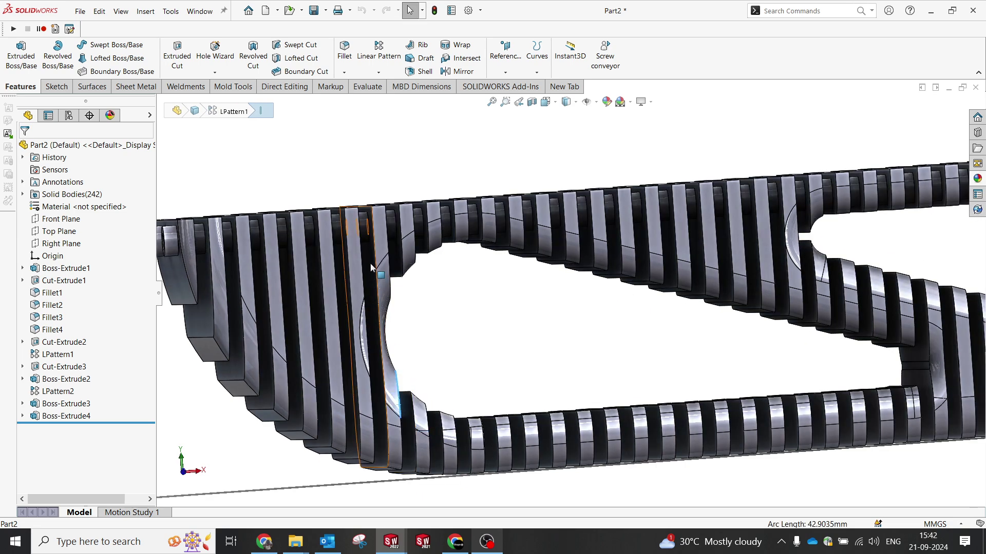
left_click(380, 418)
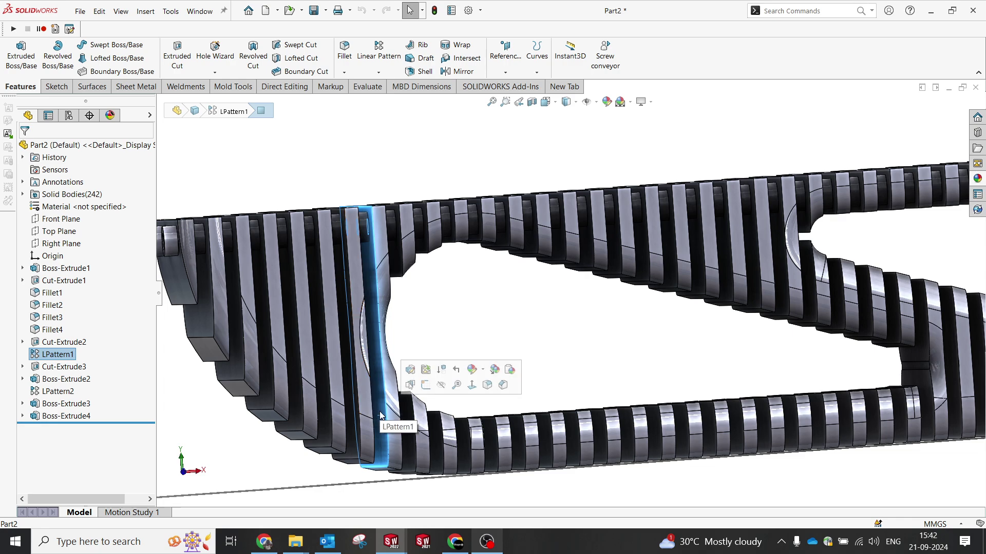
right_click(381, 417)
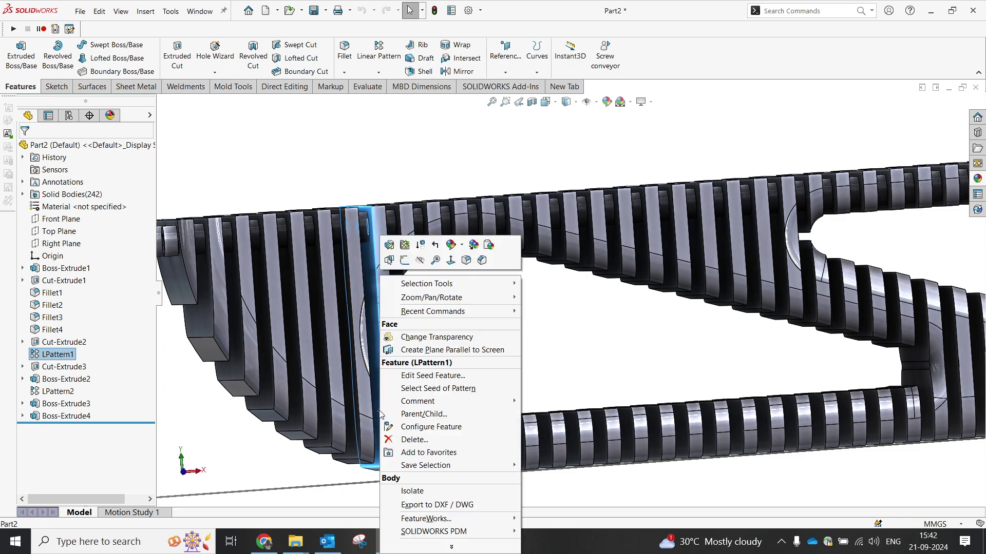
left_click(416, 492)
- Show the isolated slat in the Left view as wireframe and start a sketch on its flat face
middle_click_drag(377, 362, 456, 347)
key("space")
left_click(354, 343)
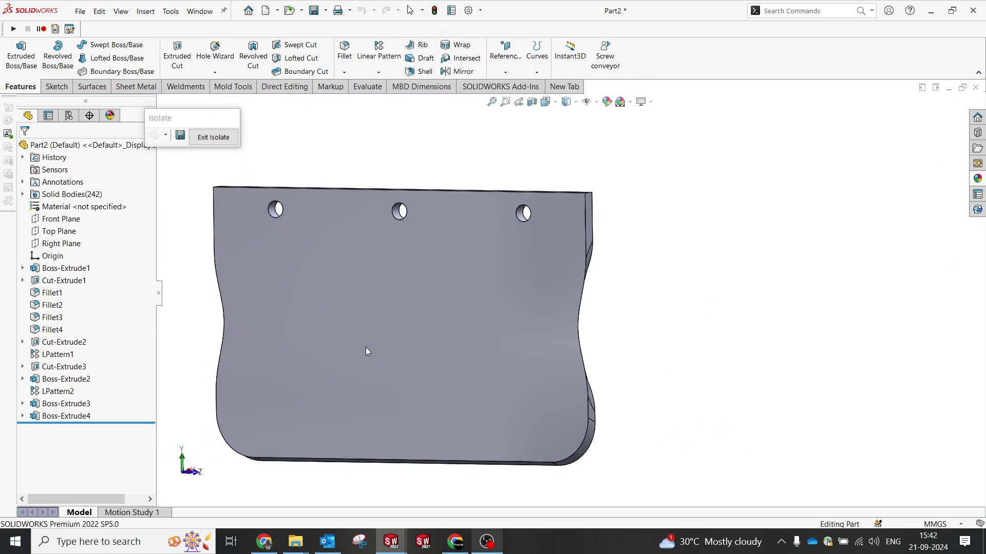
right_click(520, 413)
left_click(575, 101)
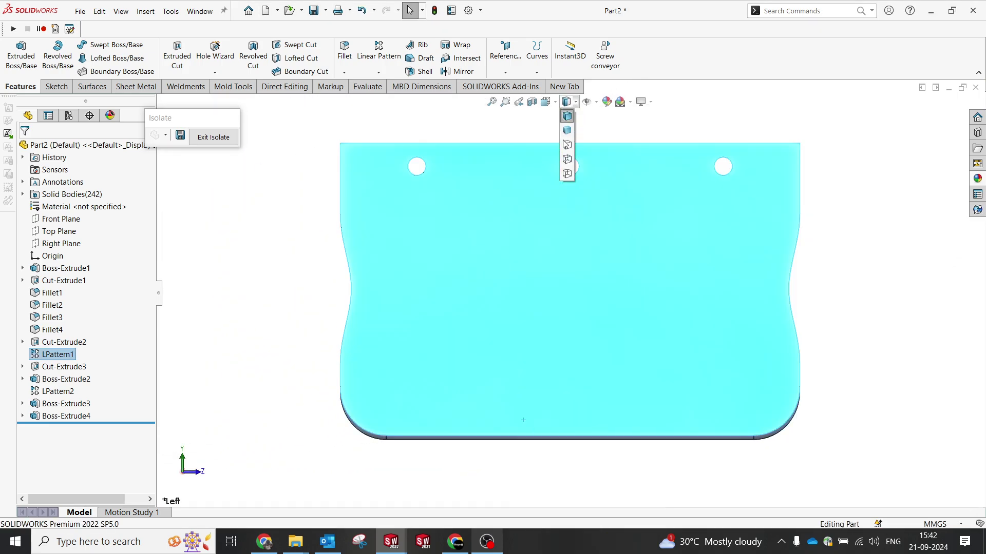
left_click(567, 174)
left_click(450, 393)
left_click(491, 353)
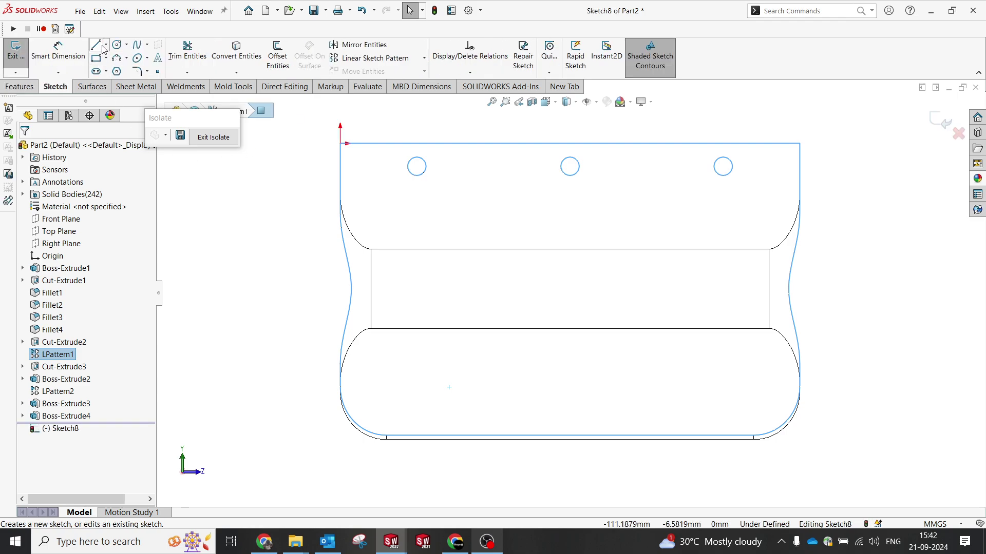
- Draw two vertical centerlines down from the outer hole centres, both ending about 177 mm below the slat's top edge
left_click(105, 45)
left_click(129, 69)
left_click(416, 166)
left_click(416, 414)
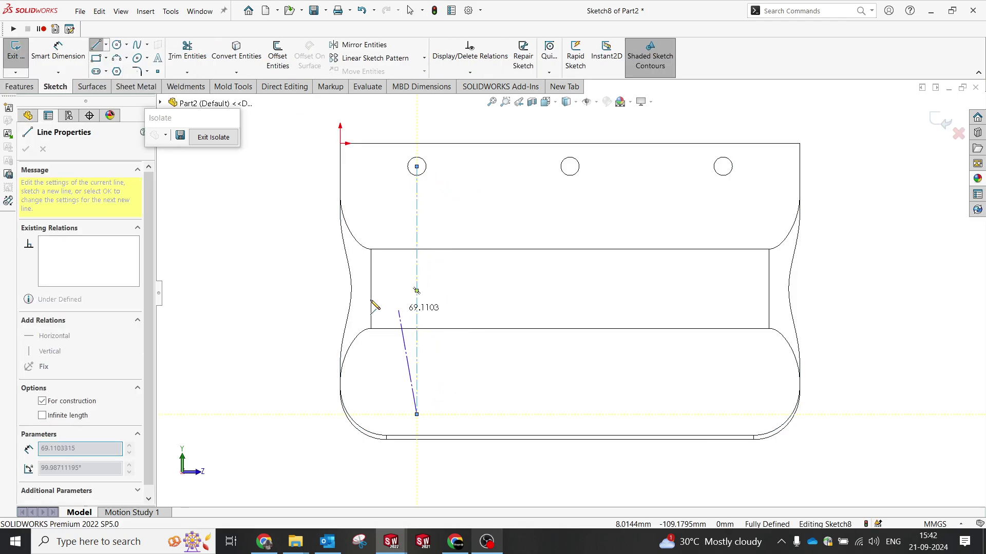
key("Escape")
left_click(723, 166)
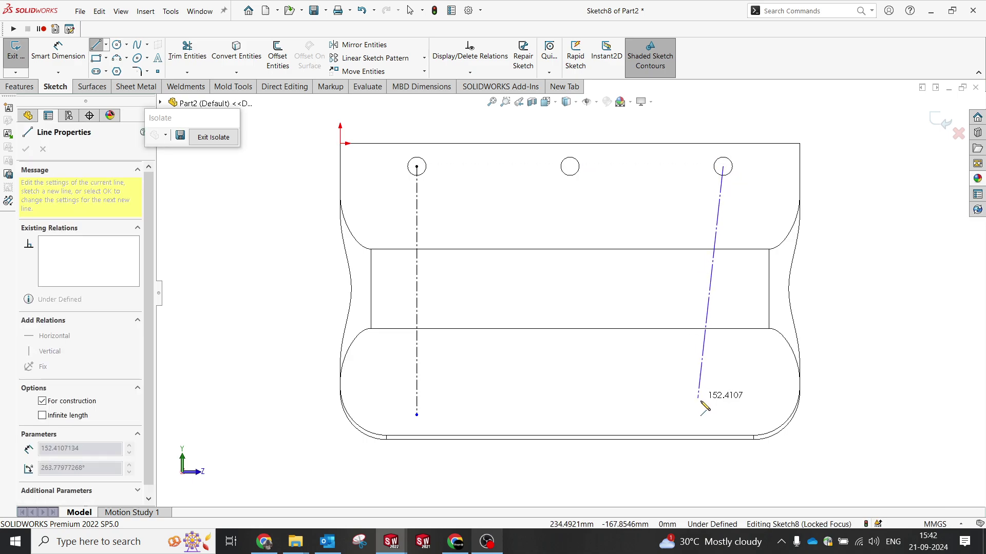
left_click(723, 414)
key("Escape")
key("Escape")
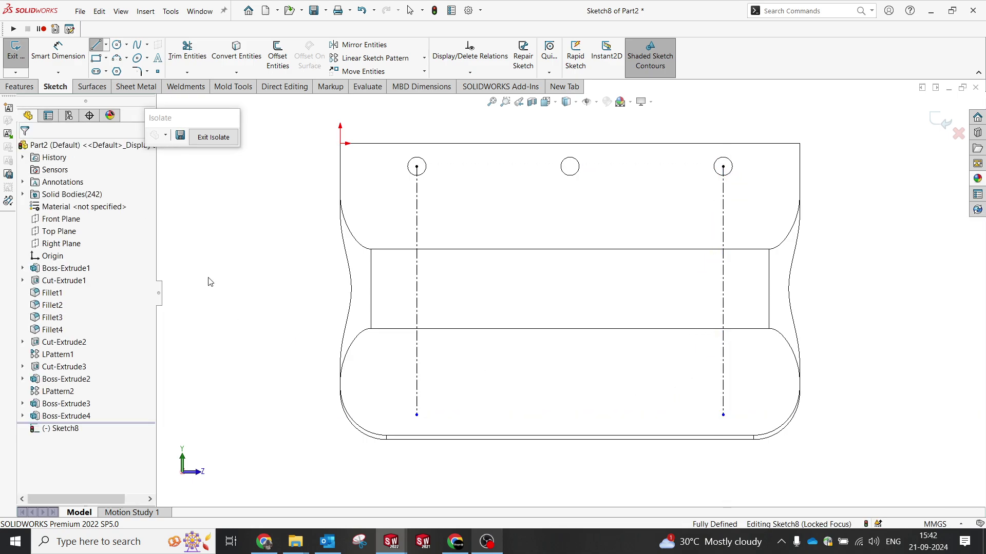
- Draw two circles, each about 13 mm in radius, centred on the lower ends of the two vertical centerlines
left_click(117, 44)
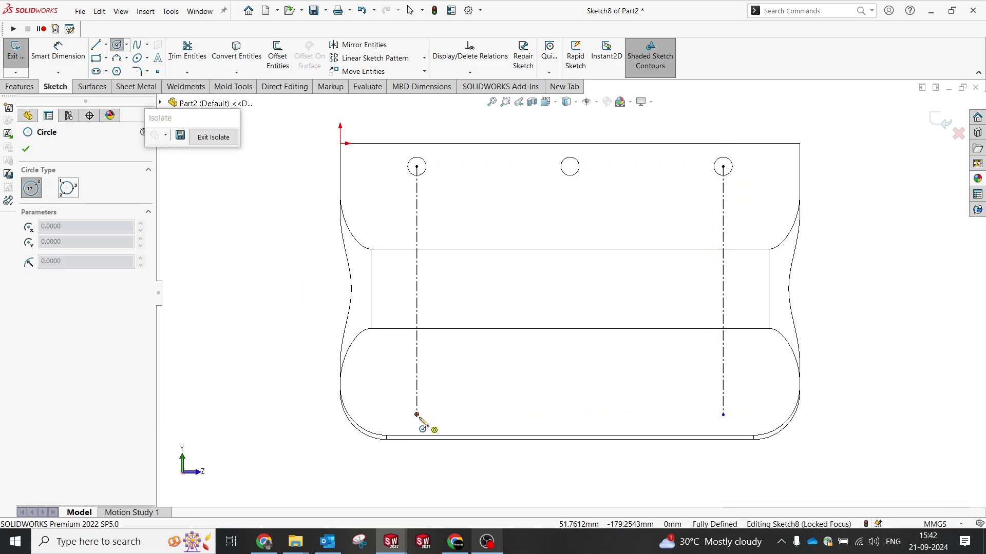
left_click(417, 414)
left_click(436, 415)
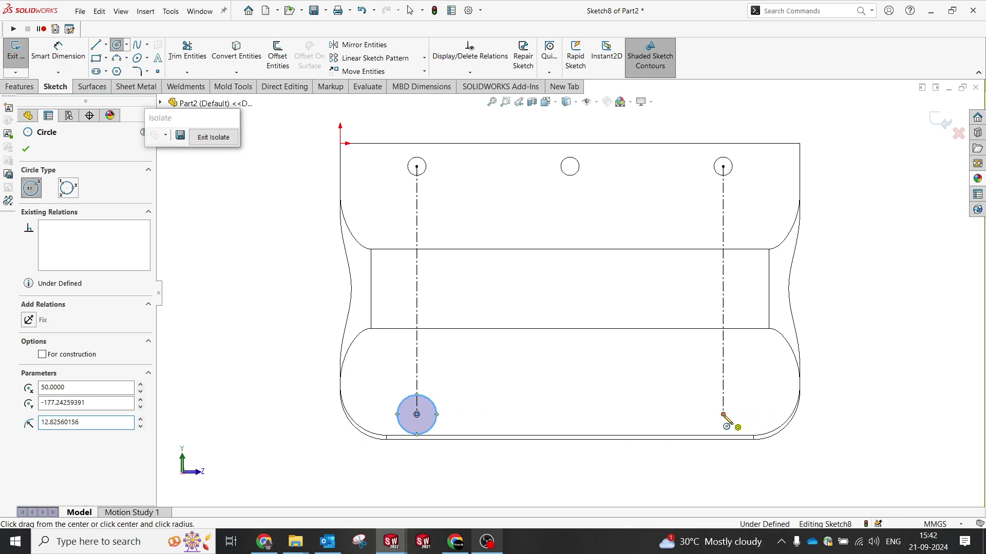
left_click(722, 414)
left_click(743, 415)
key("Escape")
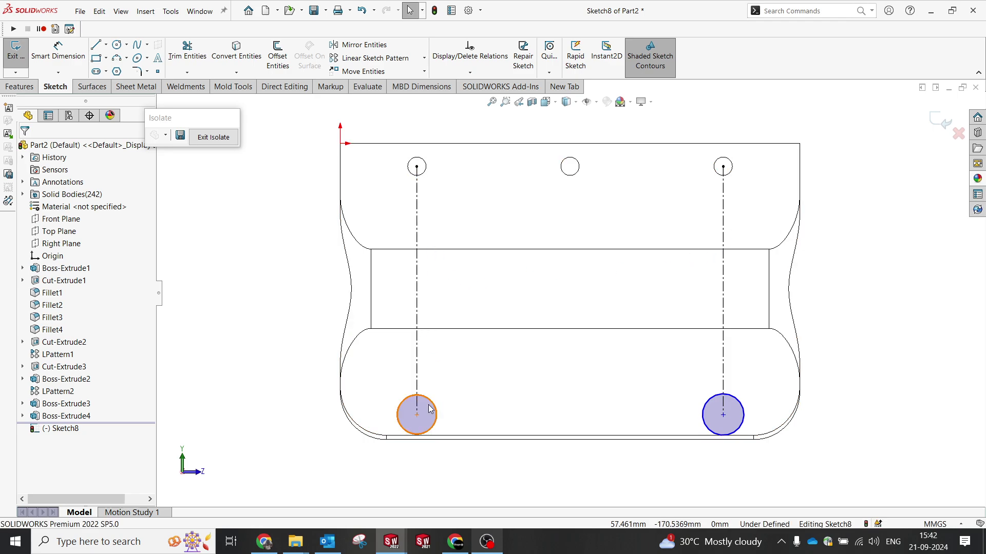
- Dimension the left circle's centre at 15 mm above the slat's bottom edge
right_click_drag(430, 433, 433, 348)
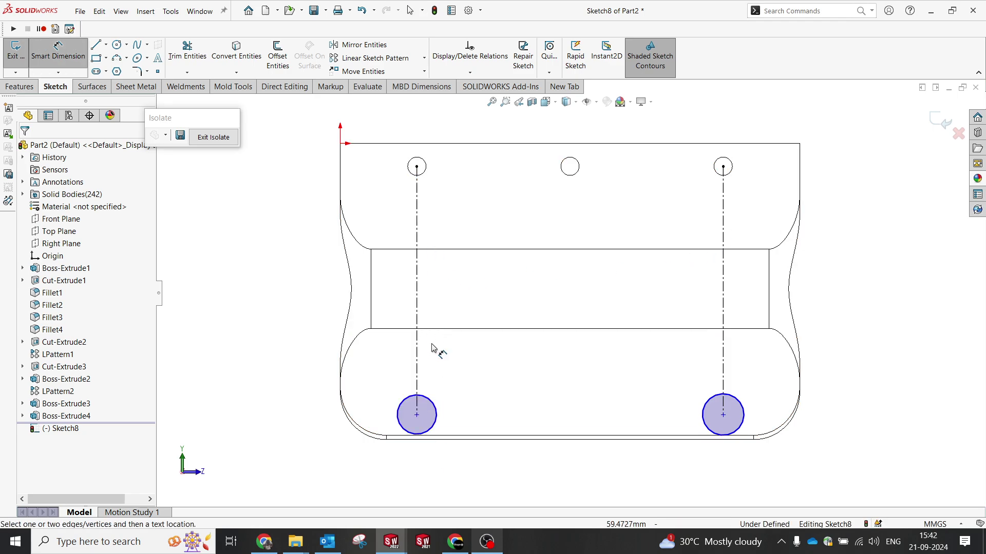
left_click(417, 414)
left_click(439, 440)
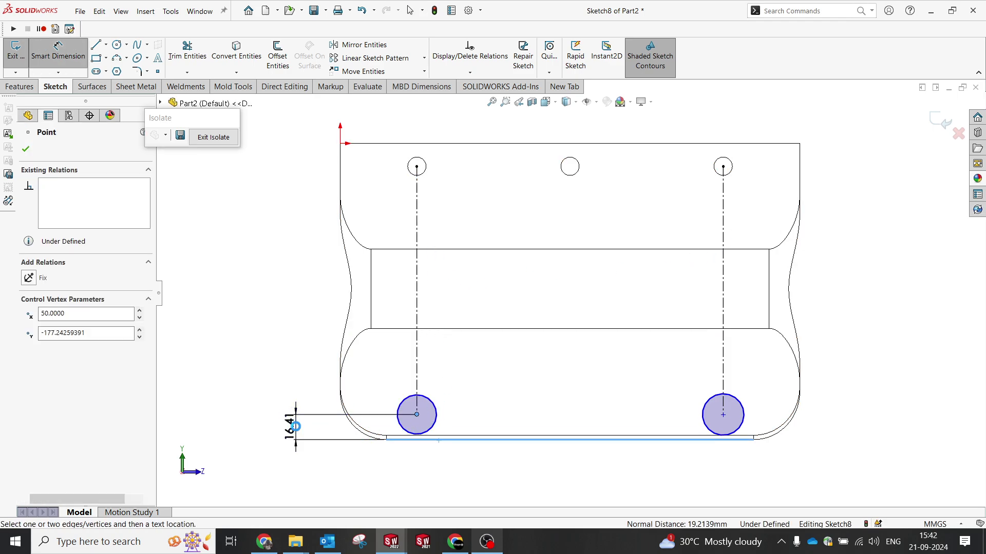
left_click(295, 426)
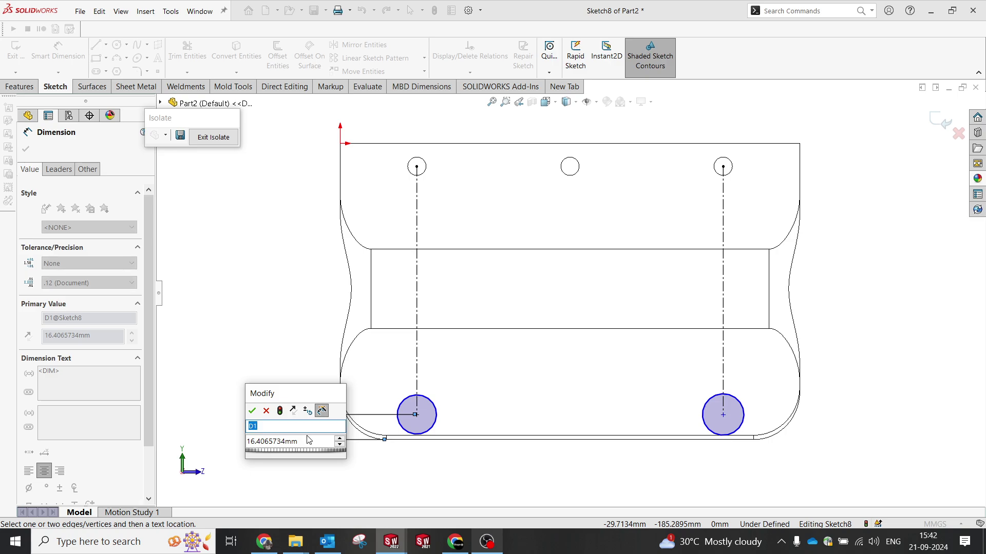
type("10")
key("Return")
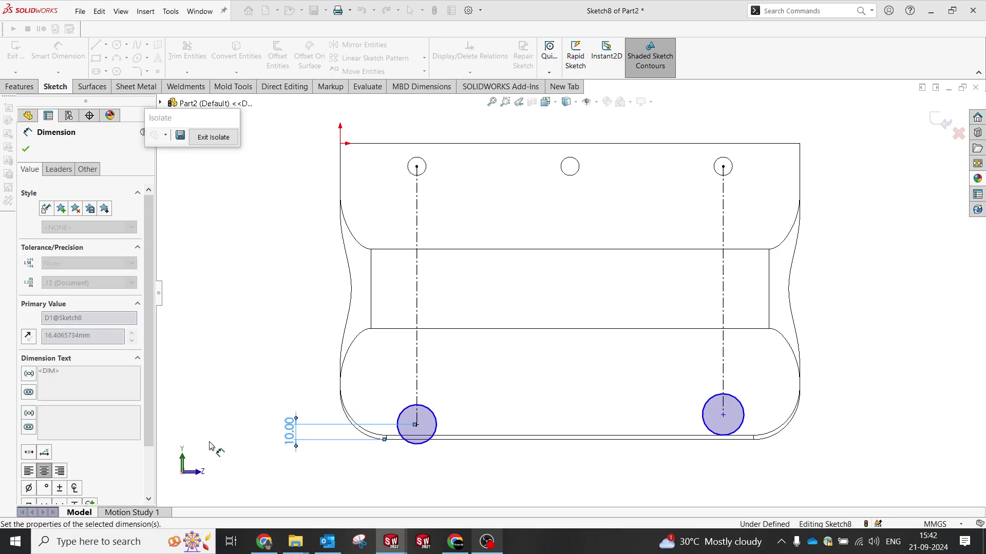
double_click(289, 435)
type("15")
key("Return")
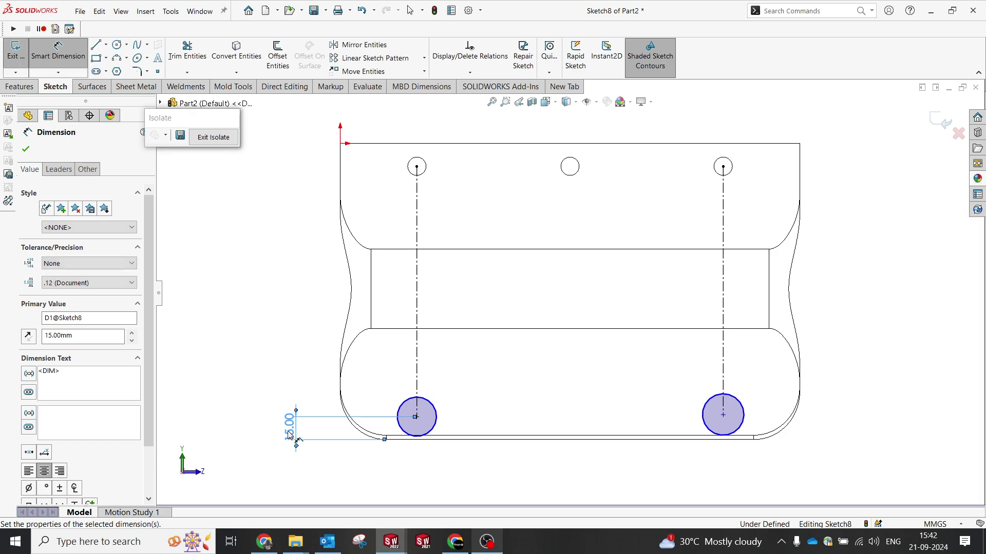
- Make the left circle equal to the top hole above it and the right circle equal to the left one
left_click(433, 412)
left_click(426, 168, "ctrl")
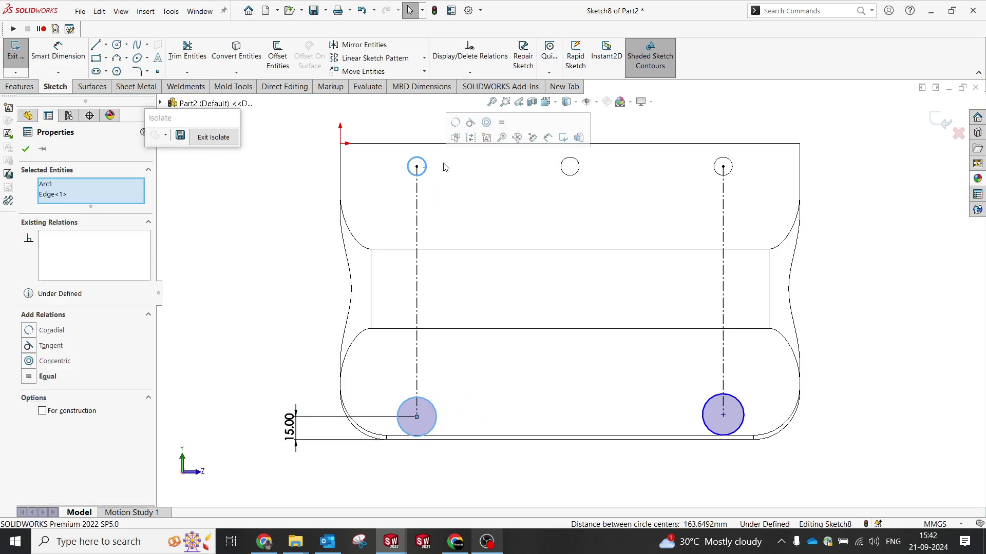
left_click(501, 122)
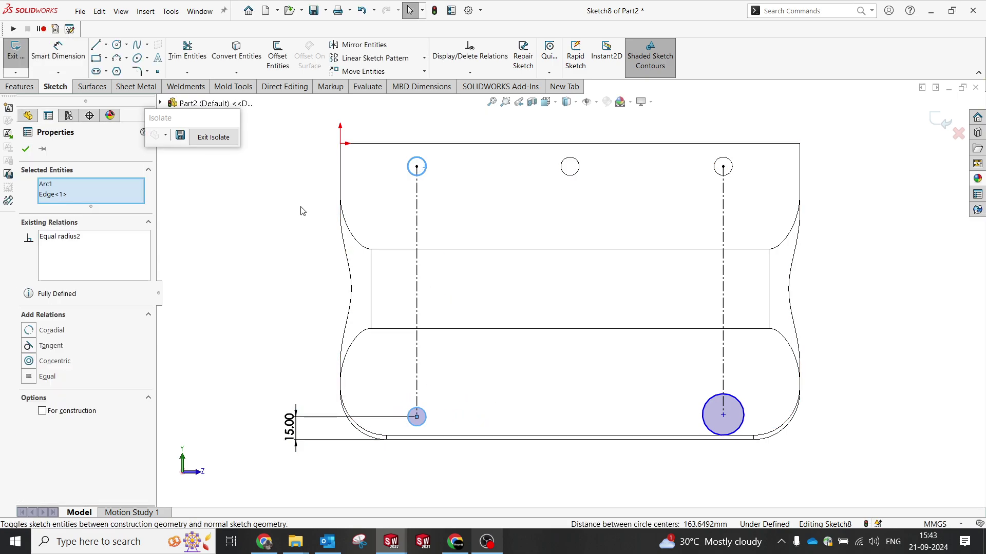
left_click(423, 419)
left_click(743, 413, "ctrl")
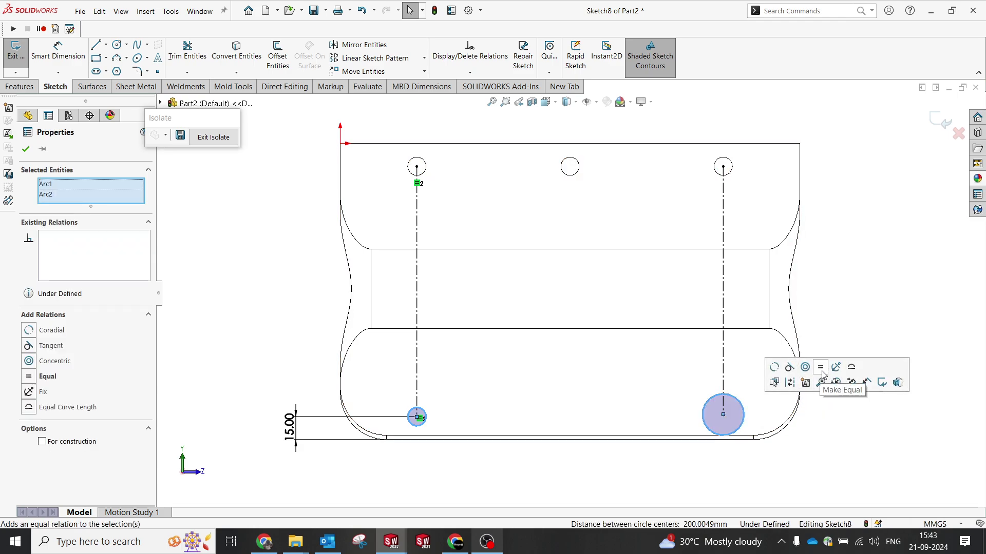
left_click(822, 369)
left_click(874, 471)
- Align the centres of the two lower circles horizontally with a sketch relation
middle_click_drag(805, 387, 758, 423)
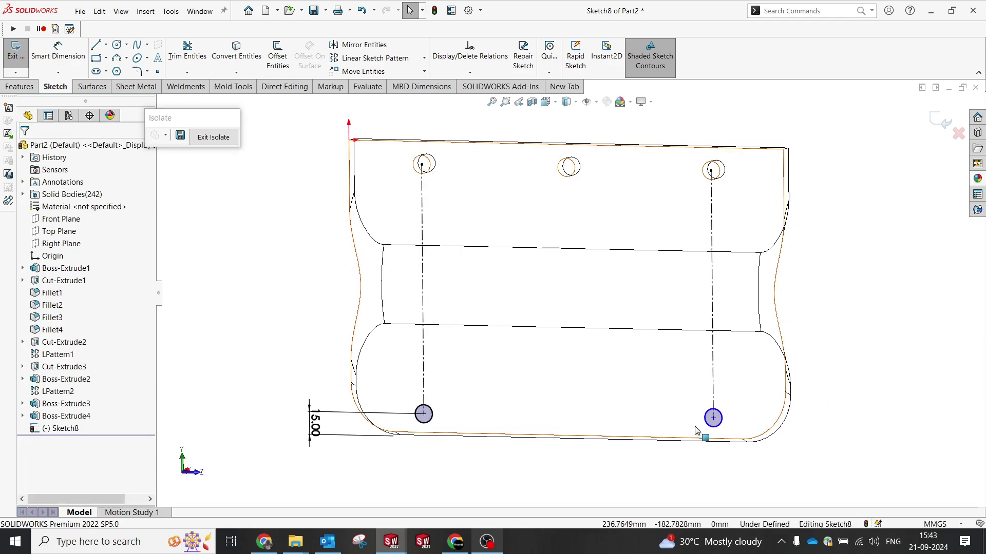
left_click(423, 413)
left_click(425, 414, "ctrl")
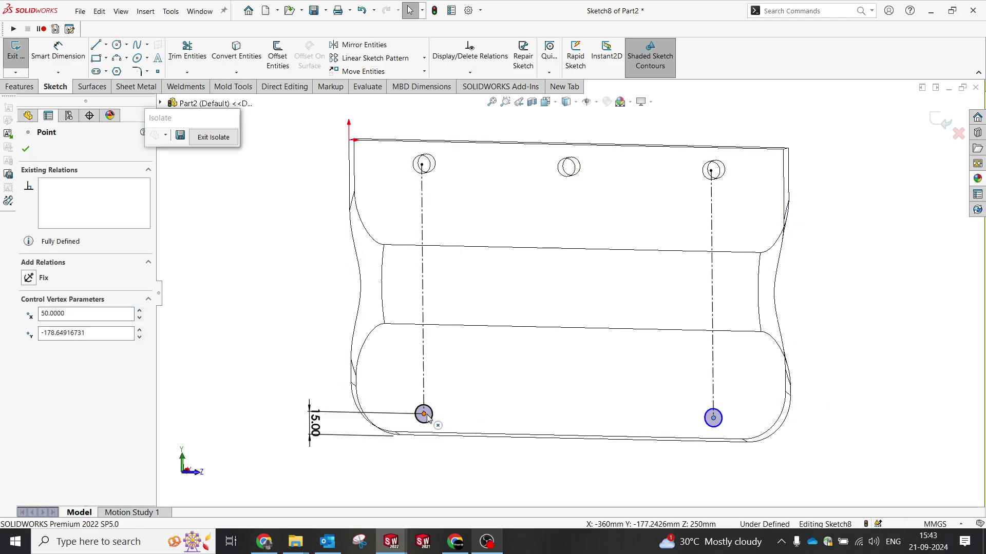
left_click(456, 367)
left_click(911, 359)
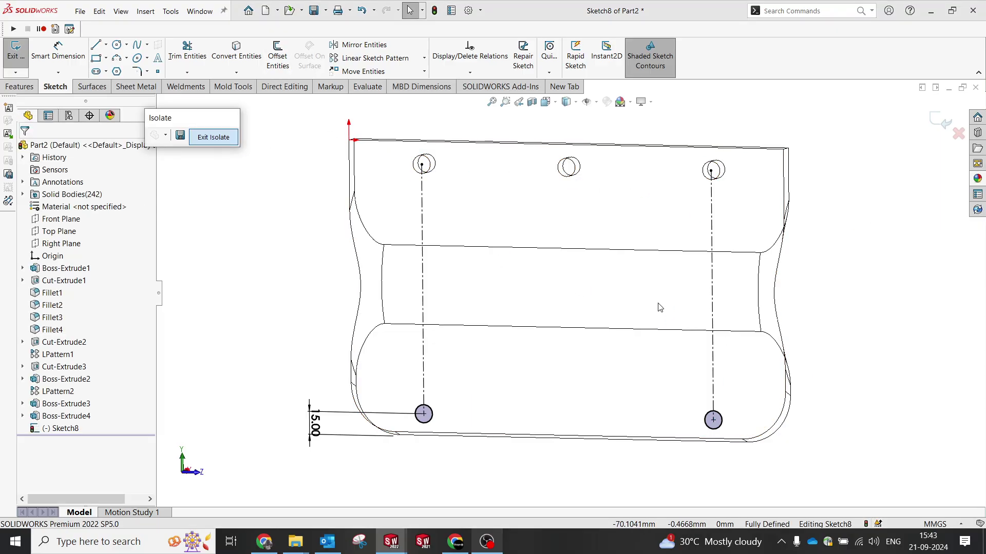
- Exit isolation and inspect the two sketched circles among the lower slats of the whole bench
middle_click_drag(656, 316, 529, 282)
scroll(529, 283, "up", 4)
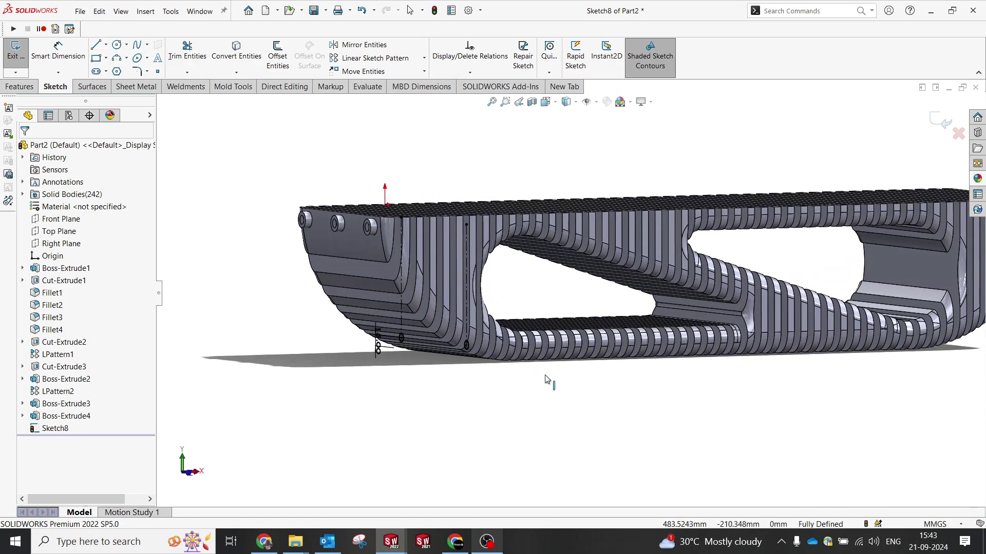
scroll(480, 303, "down", 10)
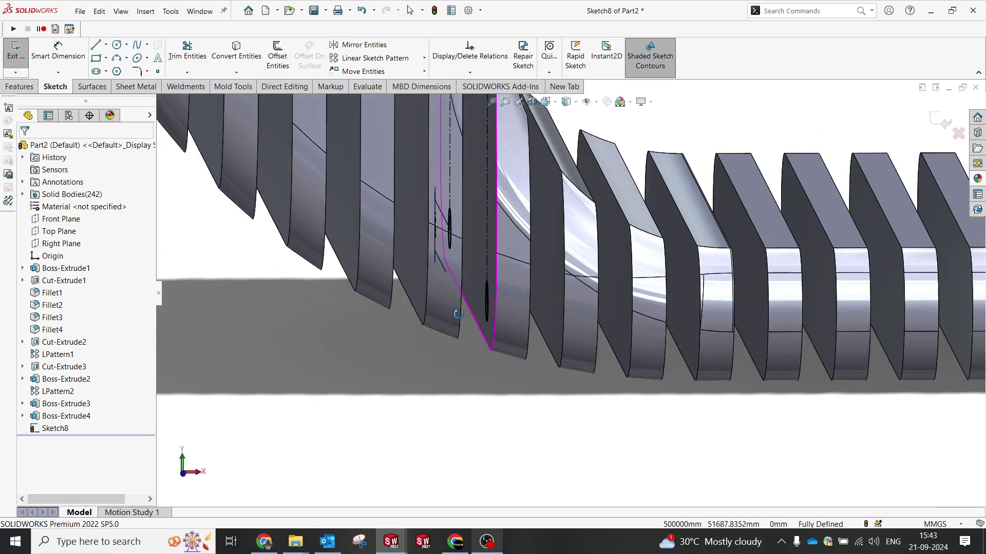
mouse_move(459, 314)
middle_mouse_down()
mouse_move(485, 287)
mouse_move(470, 270)
middle_mouse_up()
- Cut-extrude the two circles along the bench's bottom with Up To Surface, ending at the full-height slat's face beyond the second large opening
left_click(25, 87)
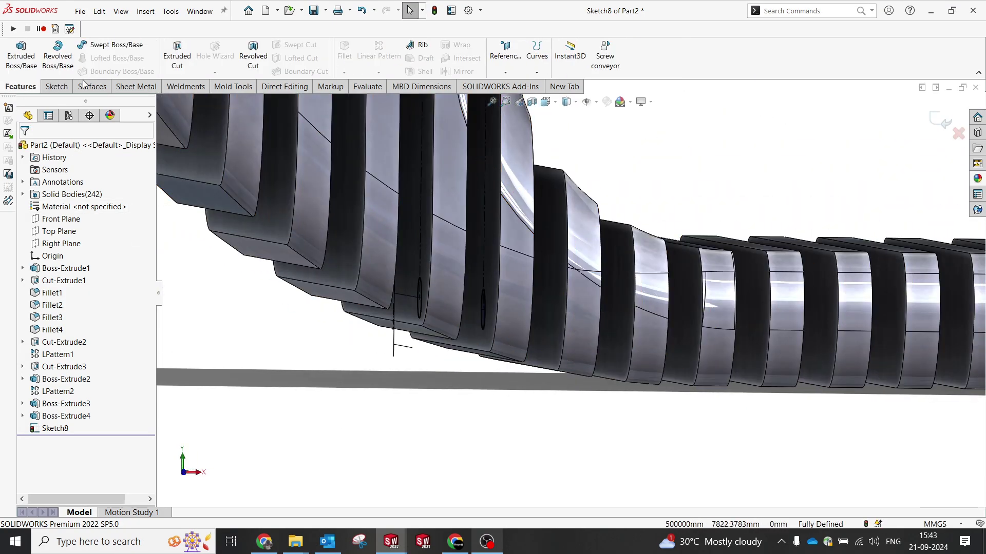
left_click(177, 56)
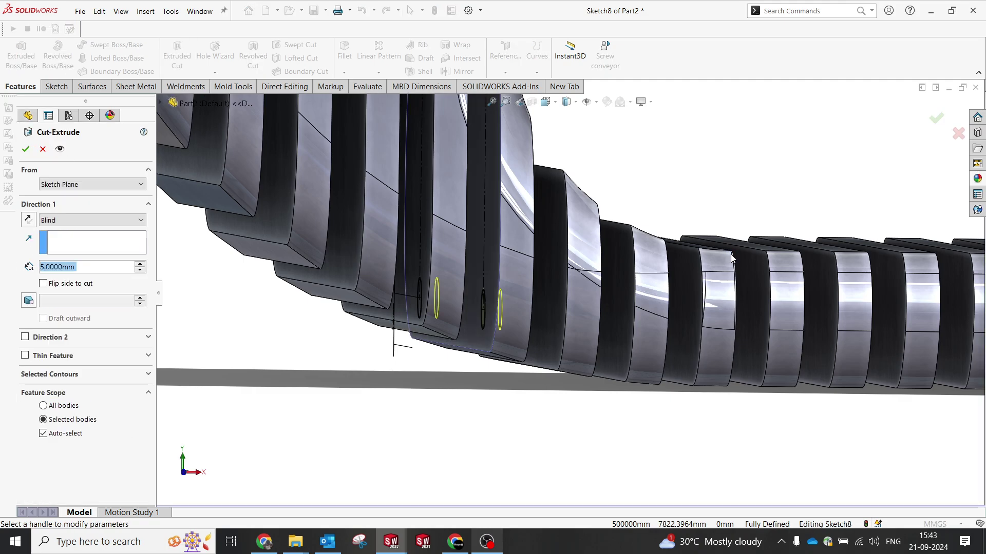
scroll(670, 309, "up", 5)
scroll(670, 310, "up", 3)
scroll(672, 277, "down", 8)
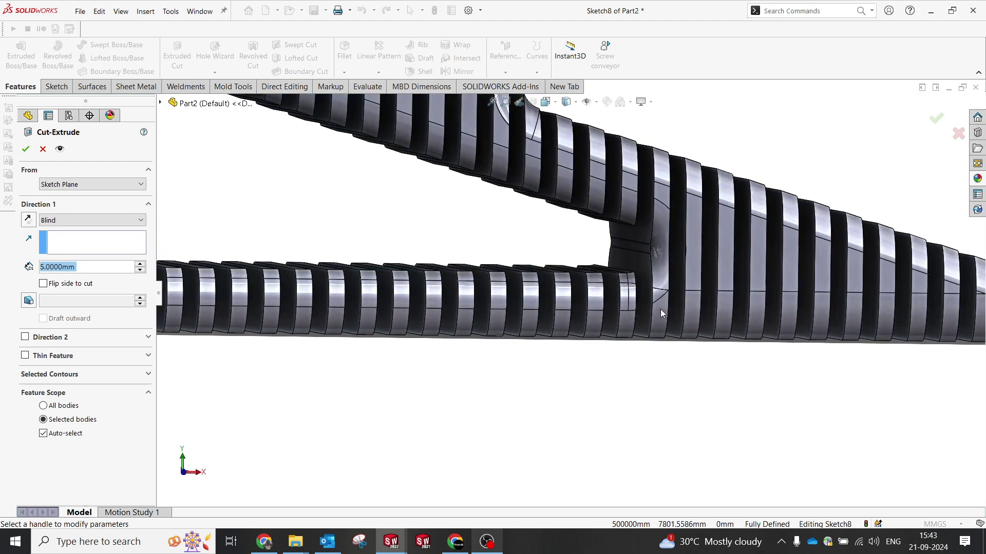
scroll(660, 309, "up", 3)
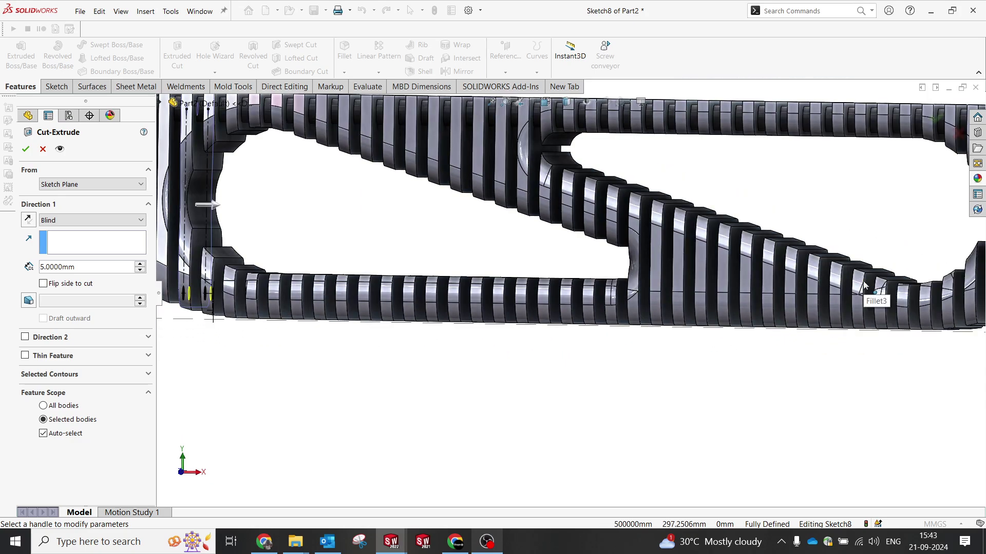
scroll(704, 248, "down", 2)
middle_click_drag(704, 249, 706, 258)
scroll(580, 325, "up", 2)
scroll(832, 322, "down", 1)
scroll(826, 320, "up", 2)
scroll(829, 318, "down", 1)
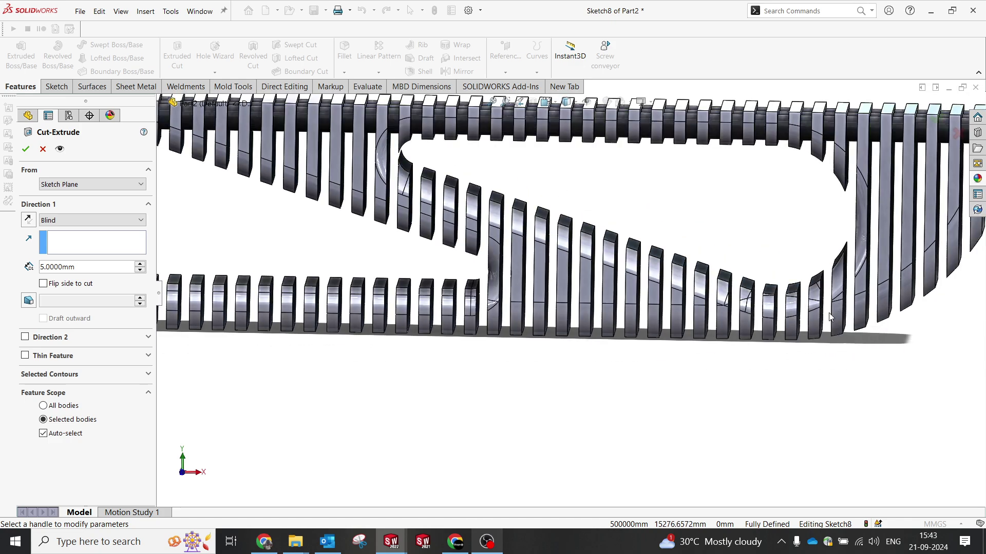
left_click(870, 281)
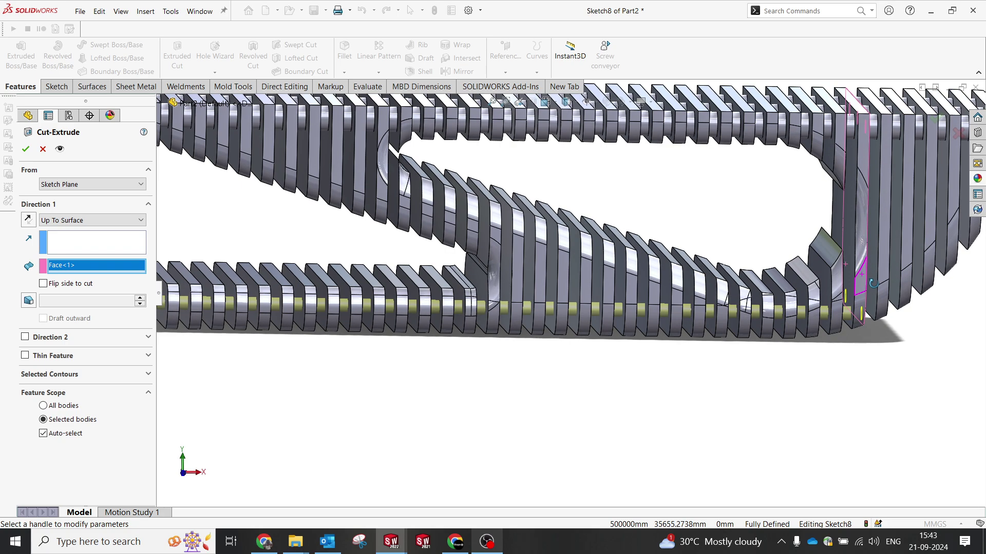
middle_click_drag(809, 307, 856, 314)
scroll(870, 310, "up", 3)
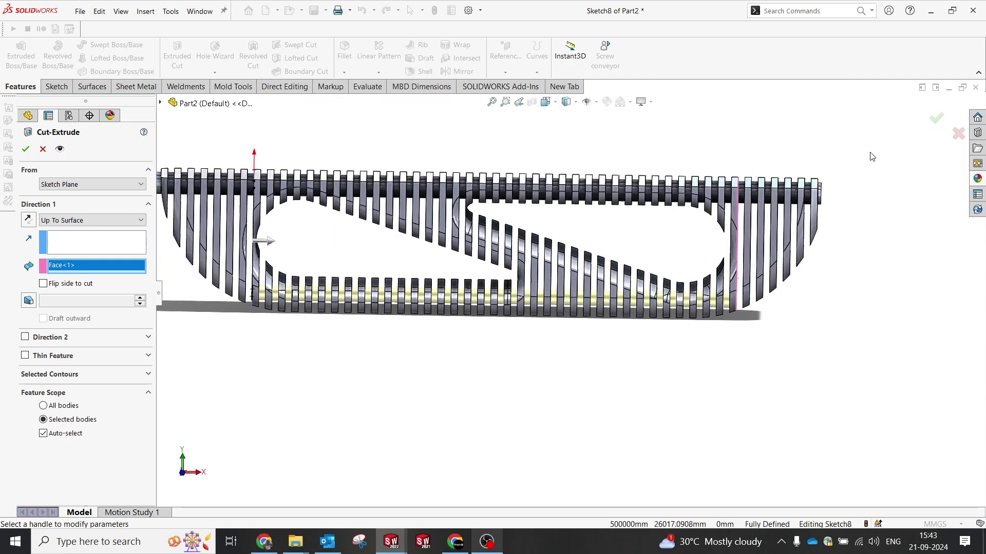
scroll(787, 272, "down", 4)
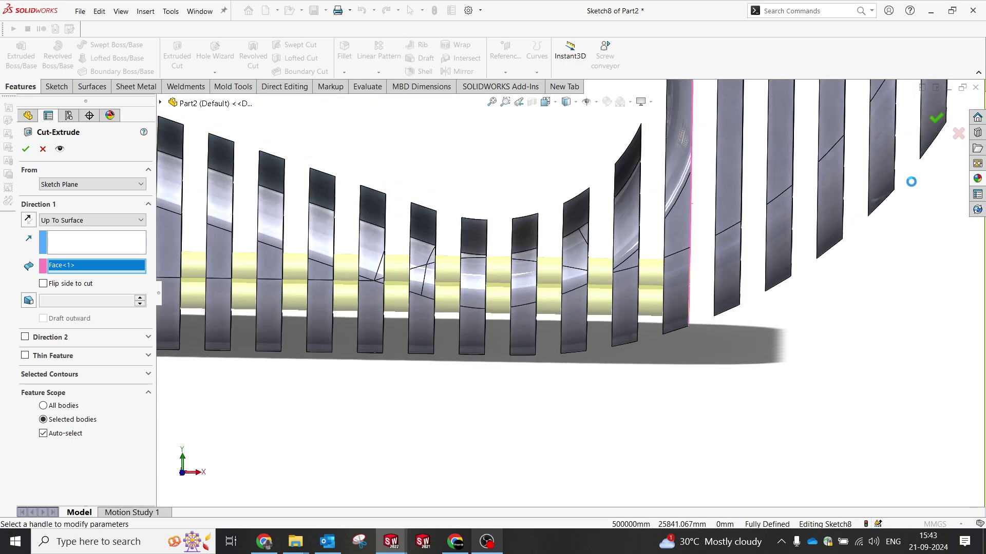
- Isolate the diagonal slats between the two openings, together with the slat bordering each end of that section
scroll(624, 319, "up", 5)
middle_click_drag(620, 300, 642, 319)
scroll(534, 280, "up", 3)
scroll(467, 282, "down", 5)
middle_click_drag(467, 281, 509, 392)
scroll(435, 308, "down", 2)
middle_click_drag(437, 316, 422, 285)
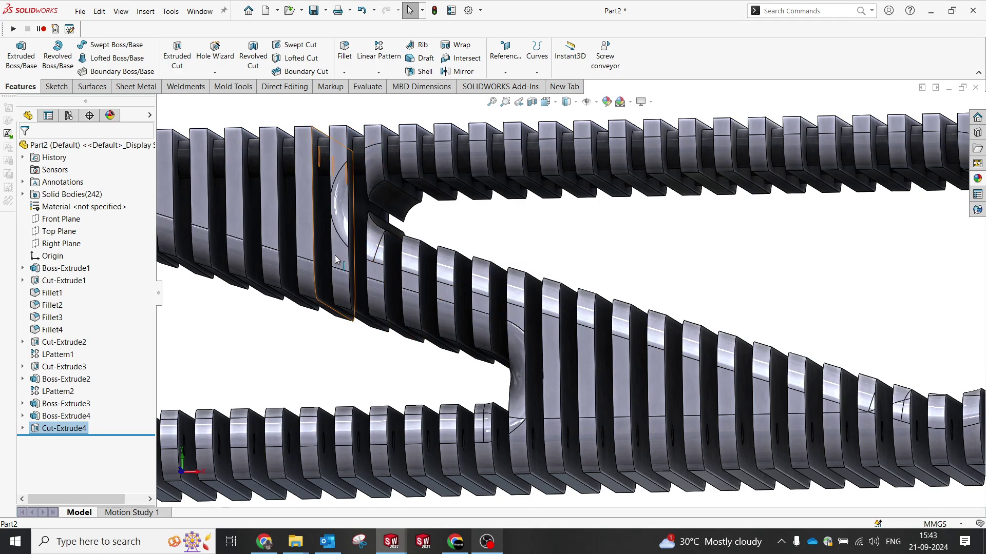
left_click(381, 254)
left_click(414, 285, "ctrl")
left_click(445, 292, "ctrl")
left_click(480, 306, "ctrl")
right_click(513, 312)
left_click(575, 481)
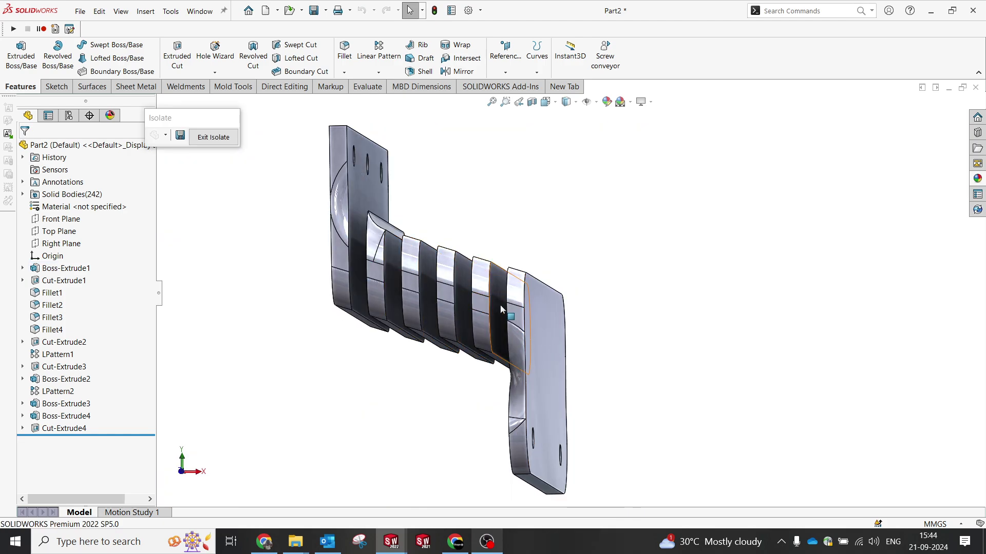
middle_click_drag(501, 306, 511, 311)
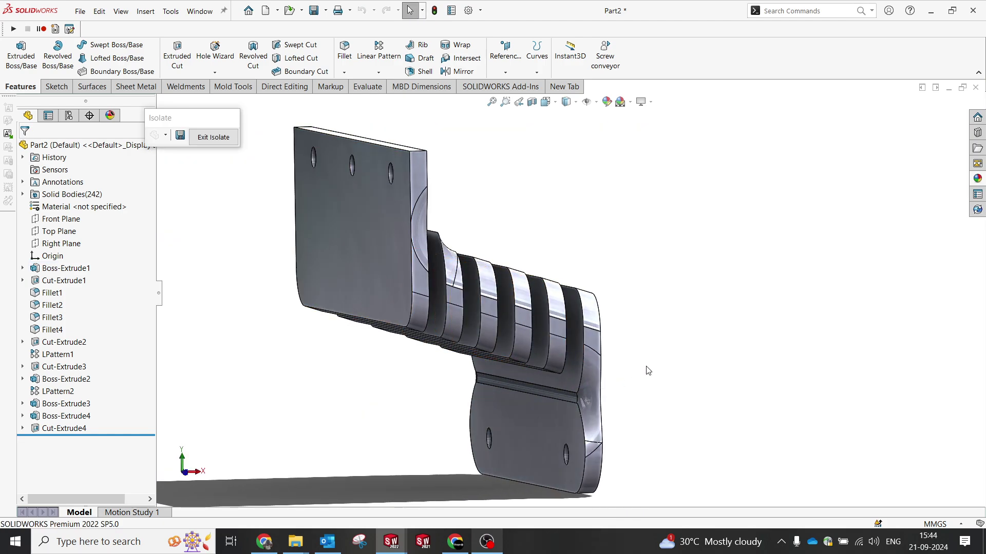
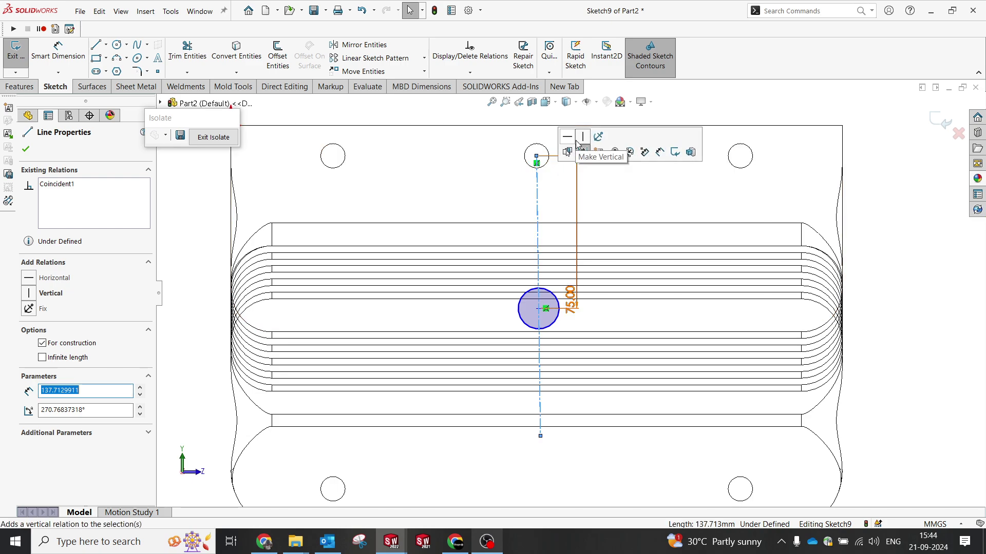
- Make the centerline below the middle top hole vertical and set its circle equal in size to that hole
left_click(570, 139)
key("Escape")
left_click(544, 167)
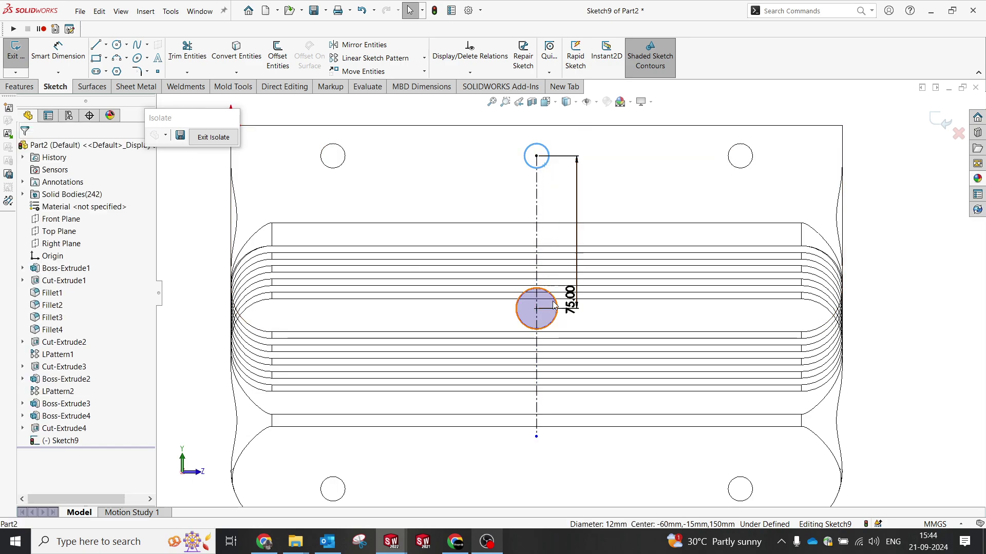
left_click(554, 298, "ctrl")
left_click(628, 253)
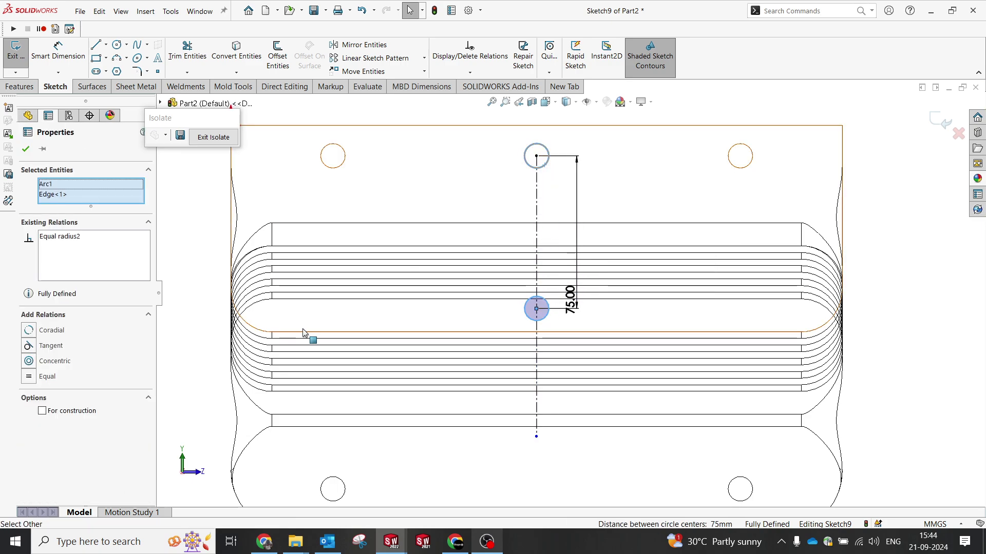
key("Escape")
- Set the distance from the middle top hole to the circle below it to 78 mm and check its position among the slats
double_click(571, 301)
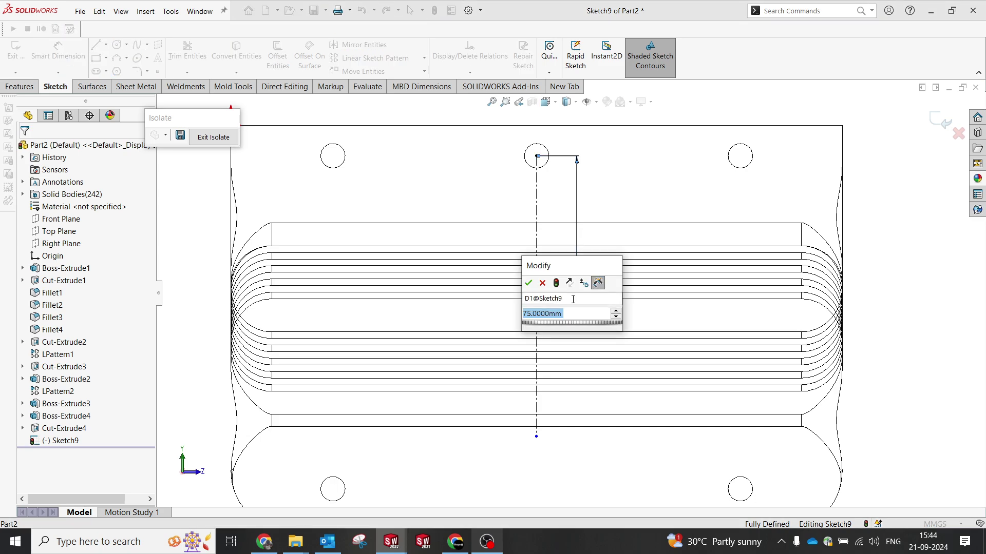
type("=")
type("78")
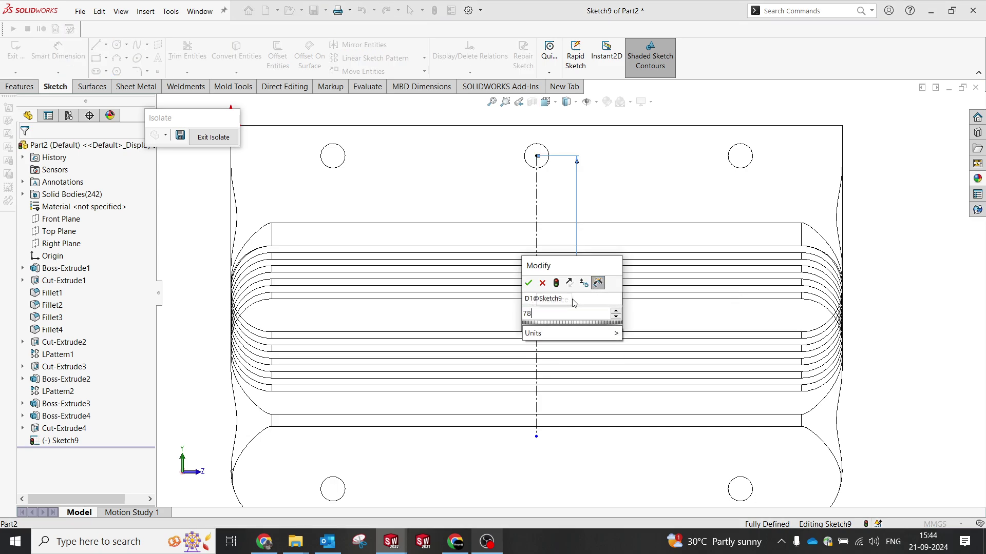
key("Return")
scroll(549, 316, "down", 3)
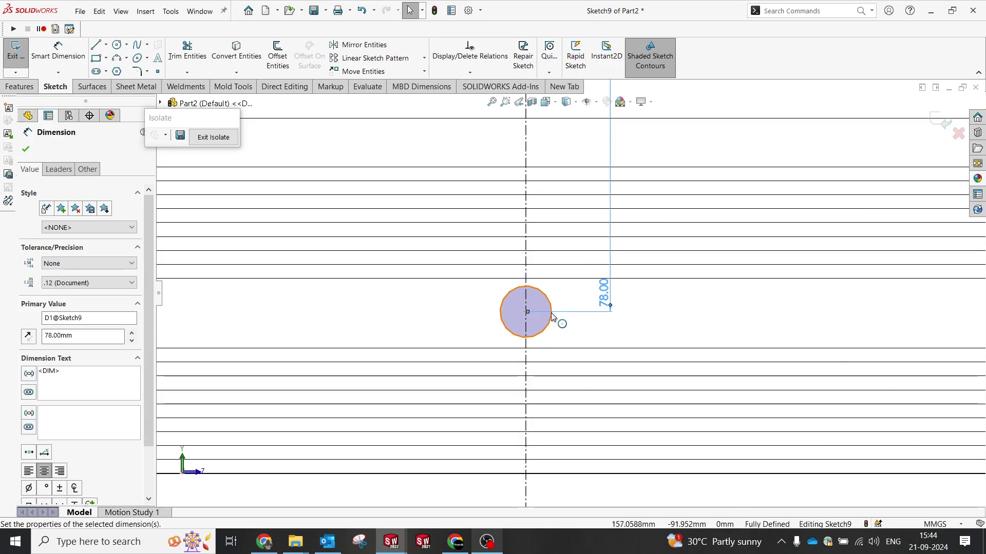
scroll(585, 328, "up", 3)
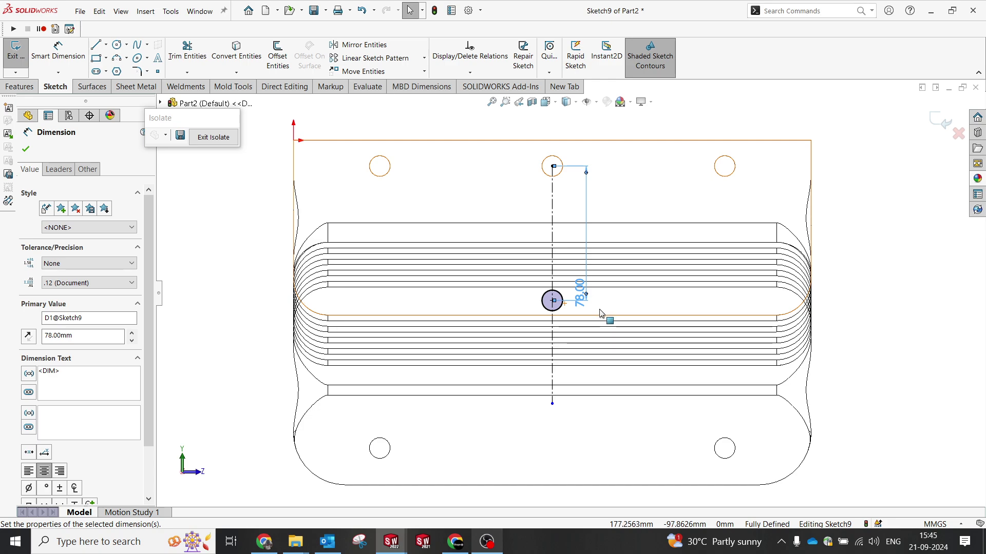
- Switch the isolated slats' display style to Shaded With Edges
left_click(568, 102)
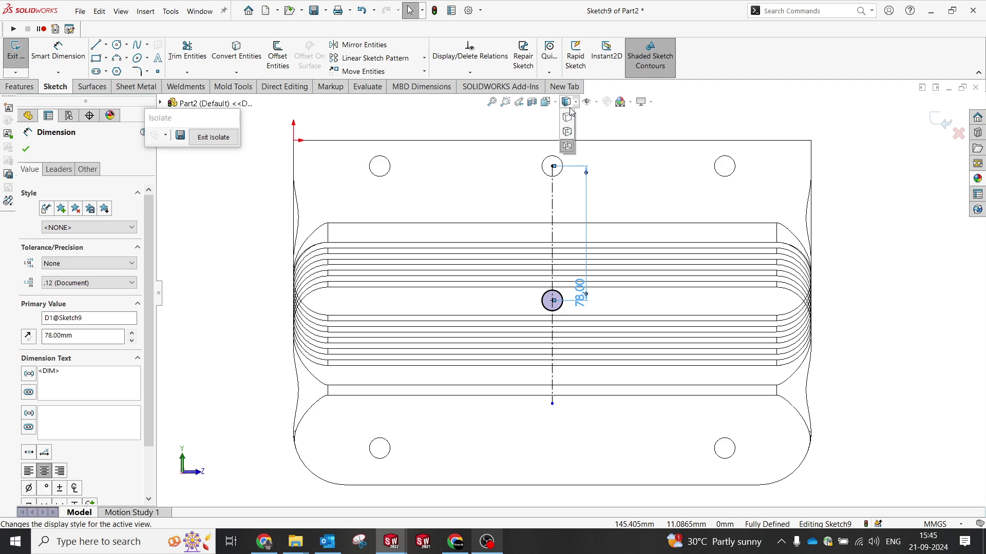
left_click(567, 117)
mouse_move(616, 196)
middle_mouse_down()
mouse_move(533, 207)
mouse_move(492, 267)
middle_mouse_up()
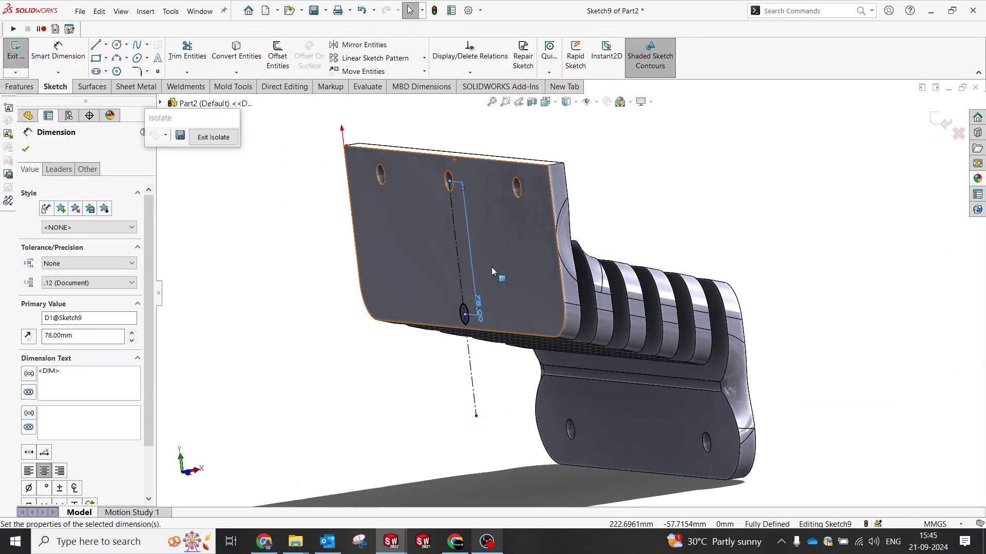
- Cut-extrude the circle through the diagonal slats Up To Surface, ending at the far bordering slat's outer face, with a slat's thickness edge as direction
left_click(20, 86)
left_click(177, 55)
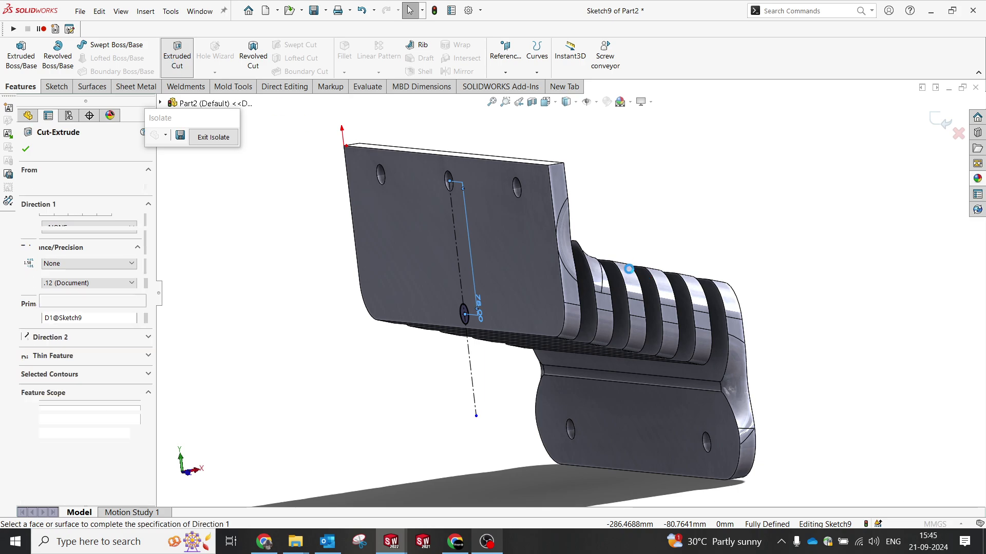
middle_click_drag(627, 299, 571, 252)
left_click(606, 314)
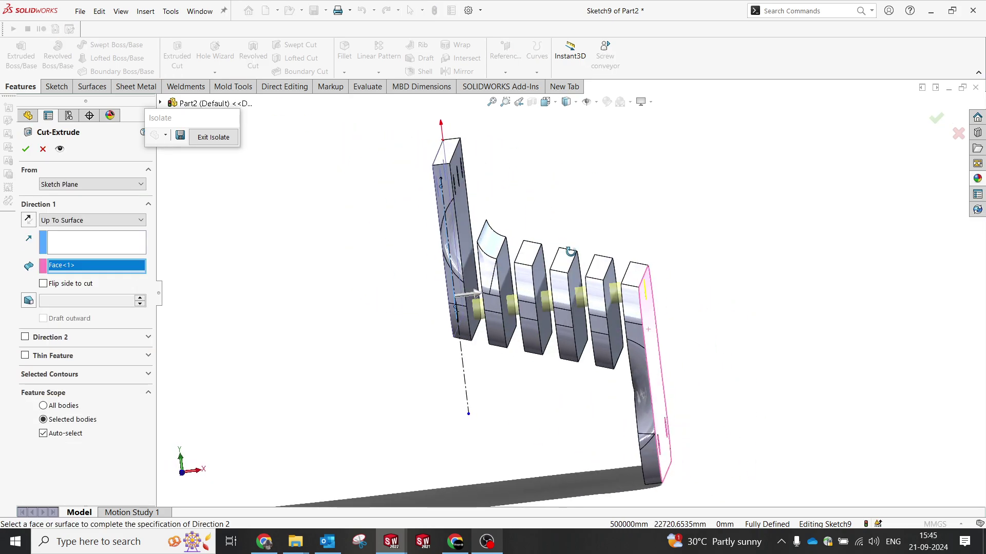
left_click(97, 246)
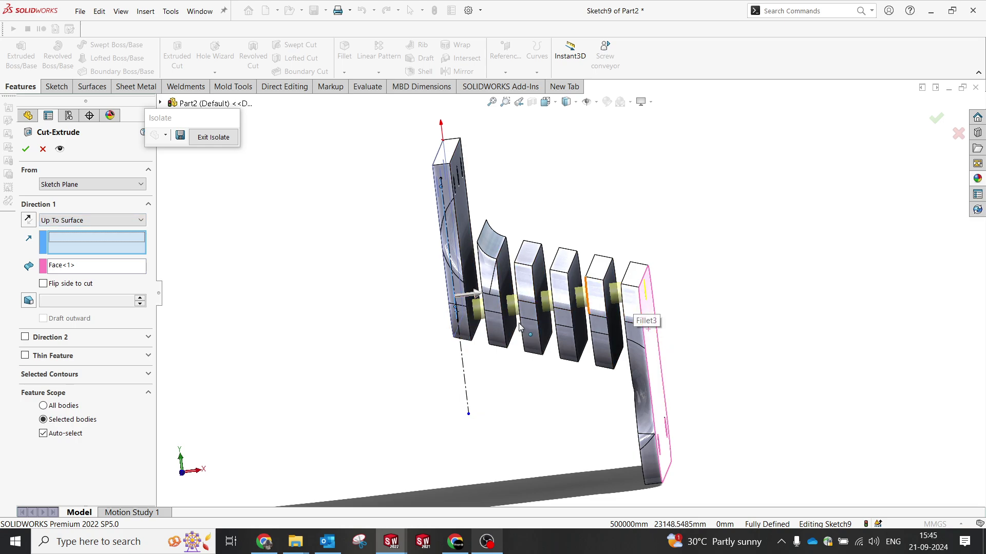
left_click(492, 313)
middle_click_drag(490, 310, 585, 308)
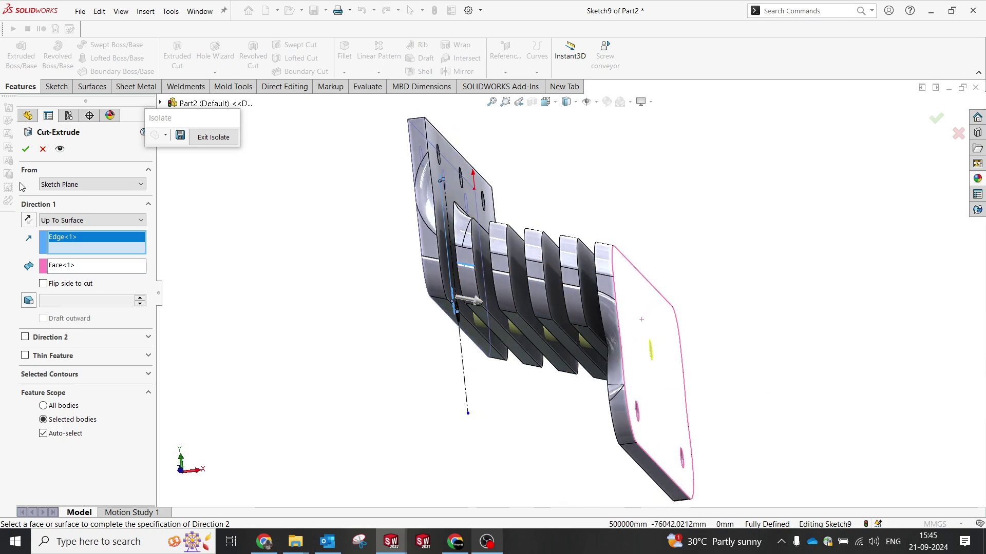
left_click(26, 149)
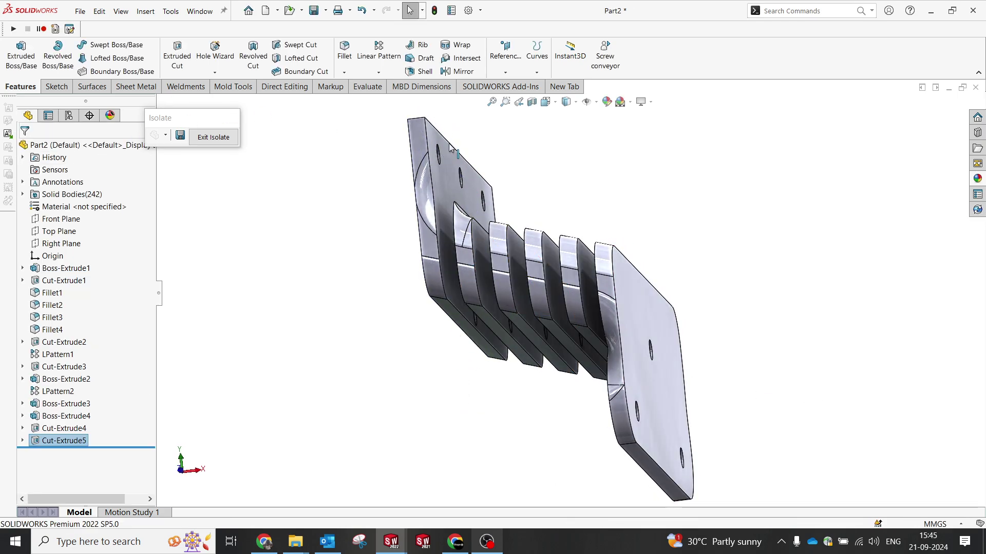
- Exit the isolated view to show the whole bench, and examine the protruding rod ends and the slats along its side
middle_click_drag(450, 146, 570, 268)
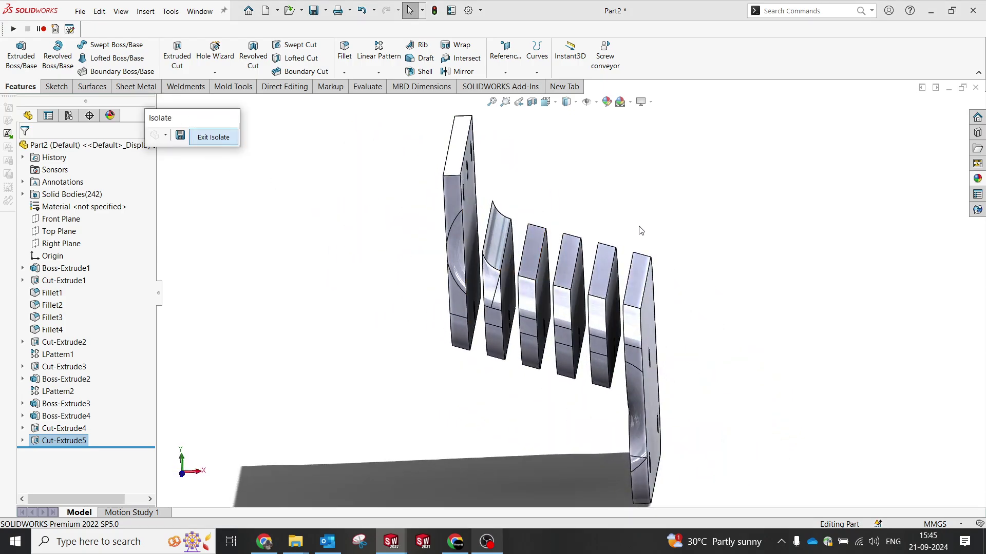
mouse_move(640, 269)
middle_mouse_down()
mouse_move(694, 252)
mouse_move(676, 275)
mouse_move(687, 285)
middle_mouse_up()
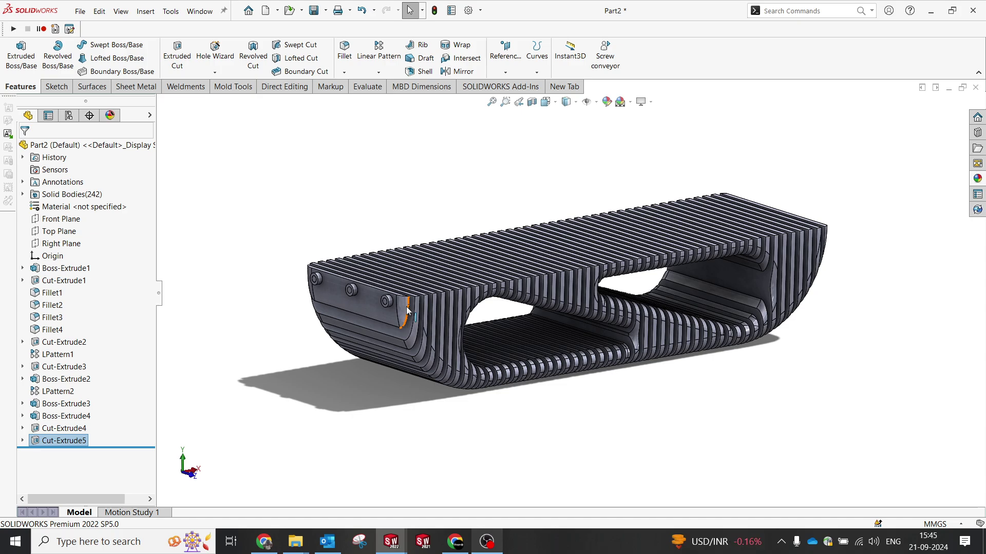
scroll(421, 298, "down", 5)
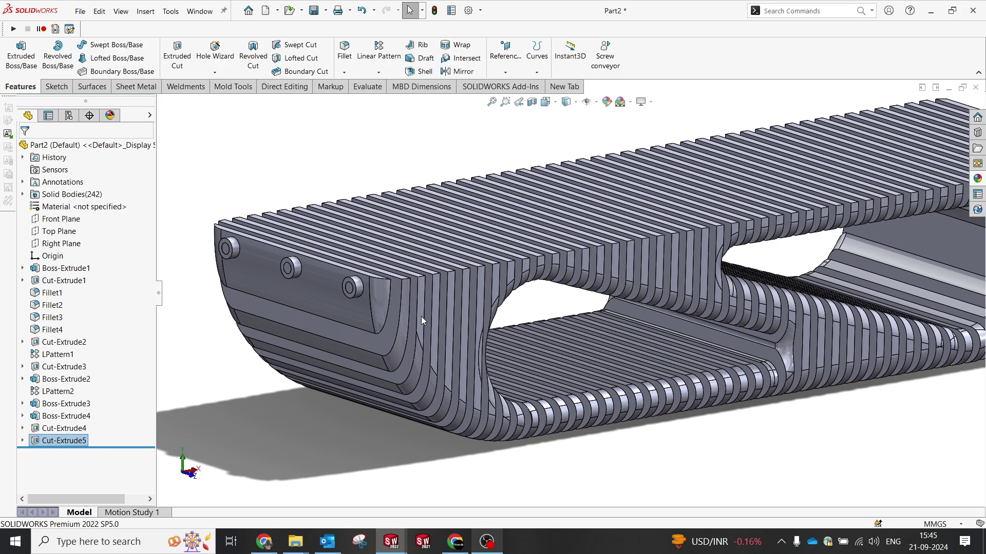
middle_click_drag(439, 288, 430, 292)
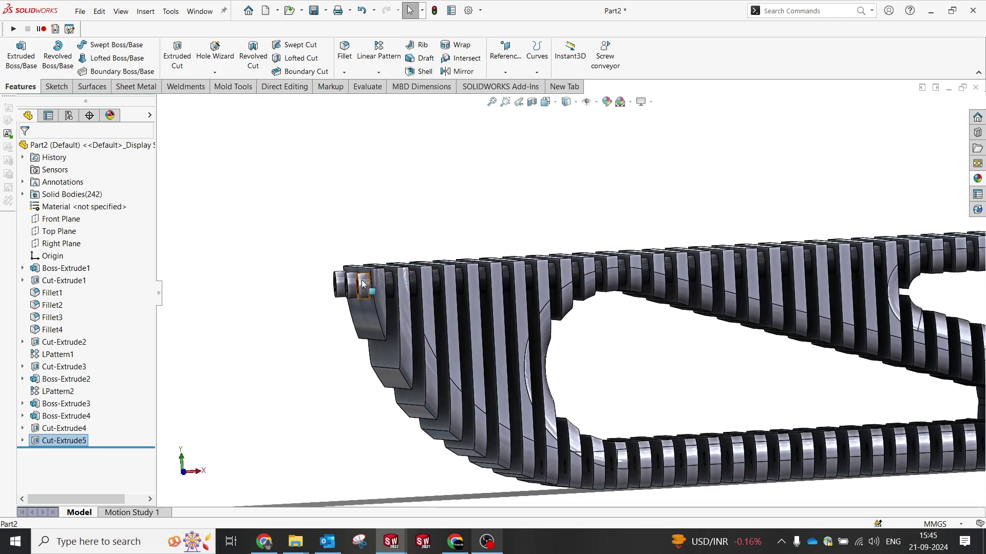
scroll(687, 293, "up", 5)
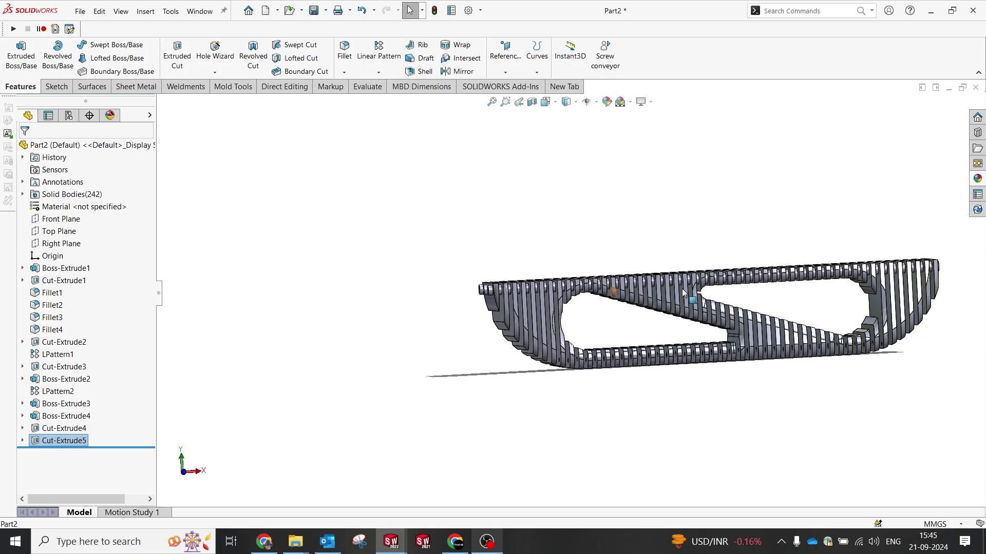
middle_click_drag(688, 297, 726, 317)
scroll(913, 332, "up", 1)
scroll(883, 308, "down", 6)
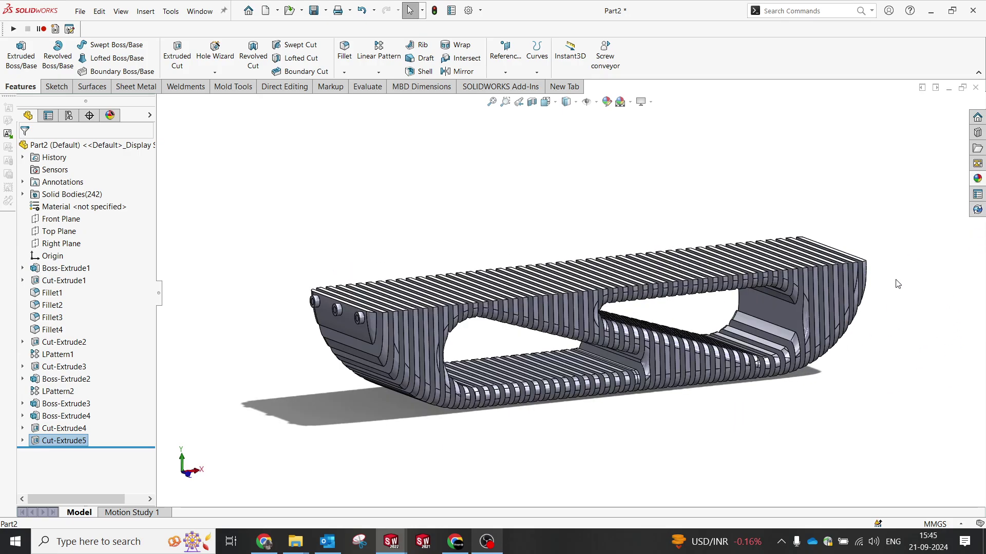